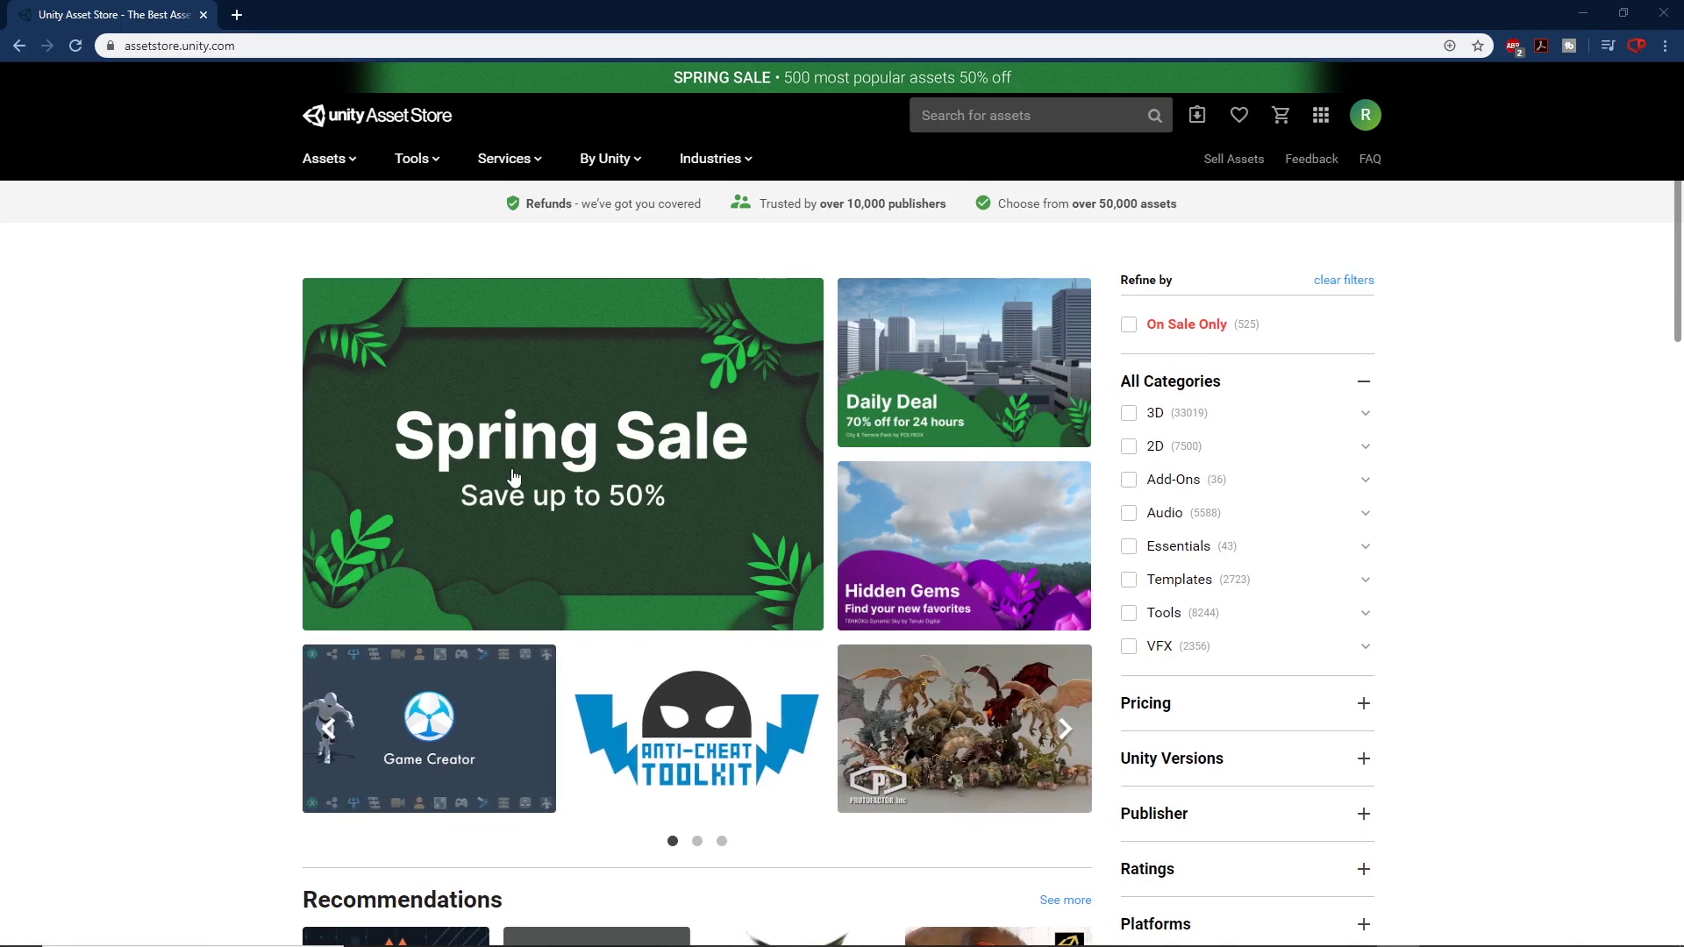
Step: Examine the DOTween Pro page in the Unity Asset Store, including its sale price and feature description
scroll(962, 425, down, 10)
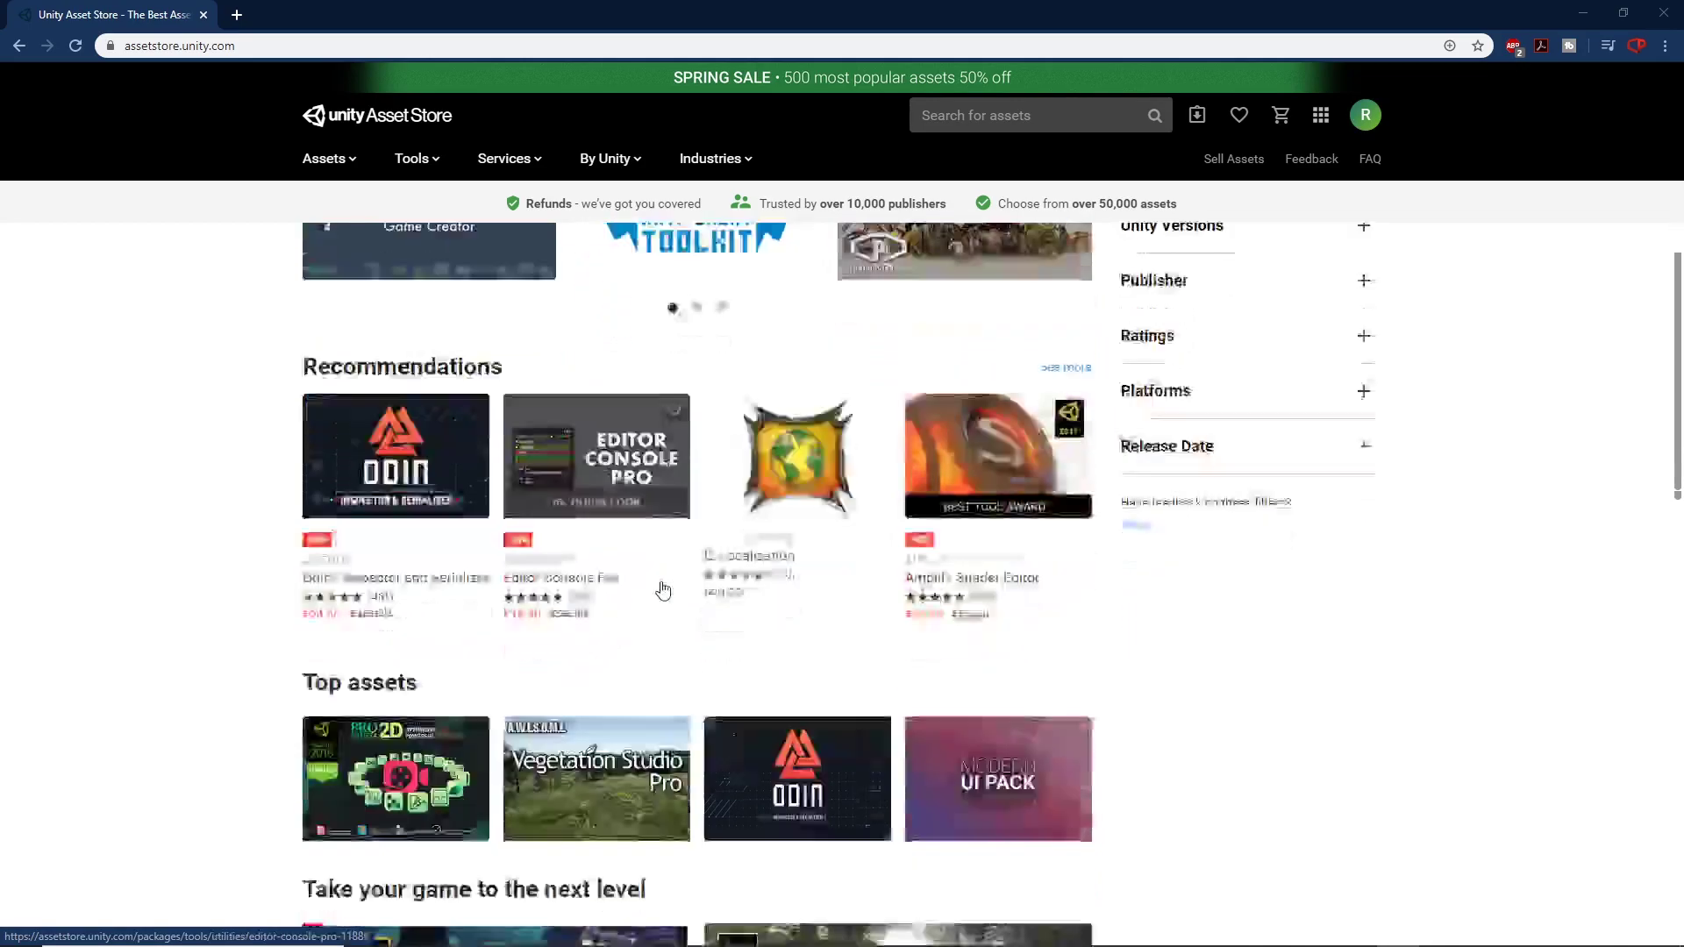
scroll(868, 629, up, 10)
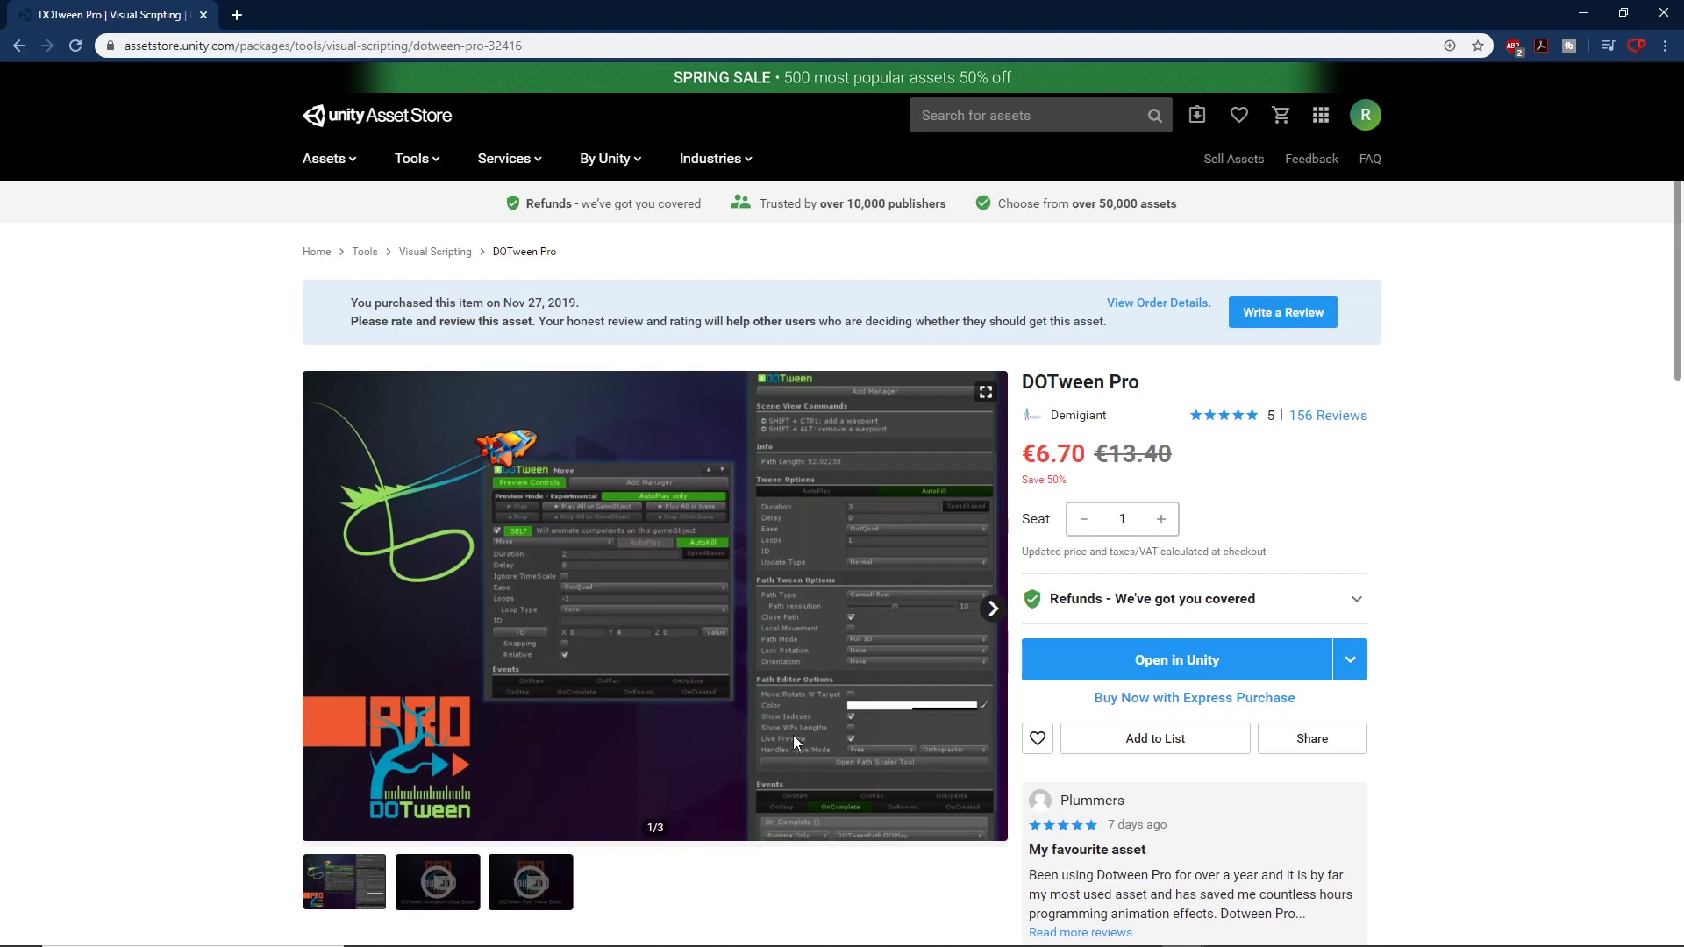
scroll(684, 647, down, 2)
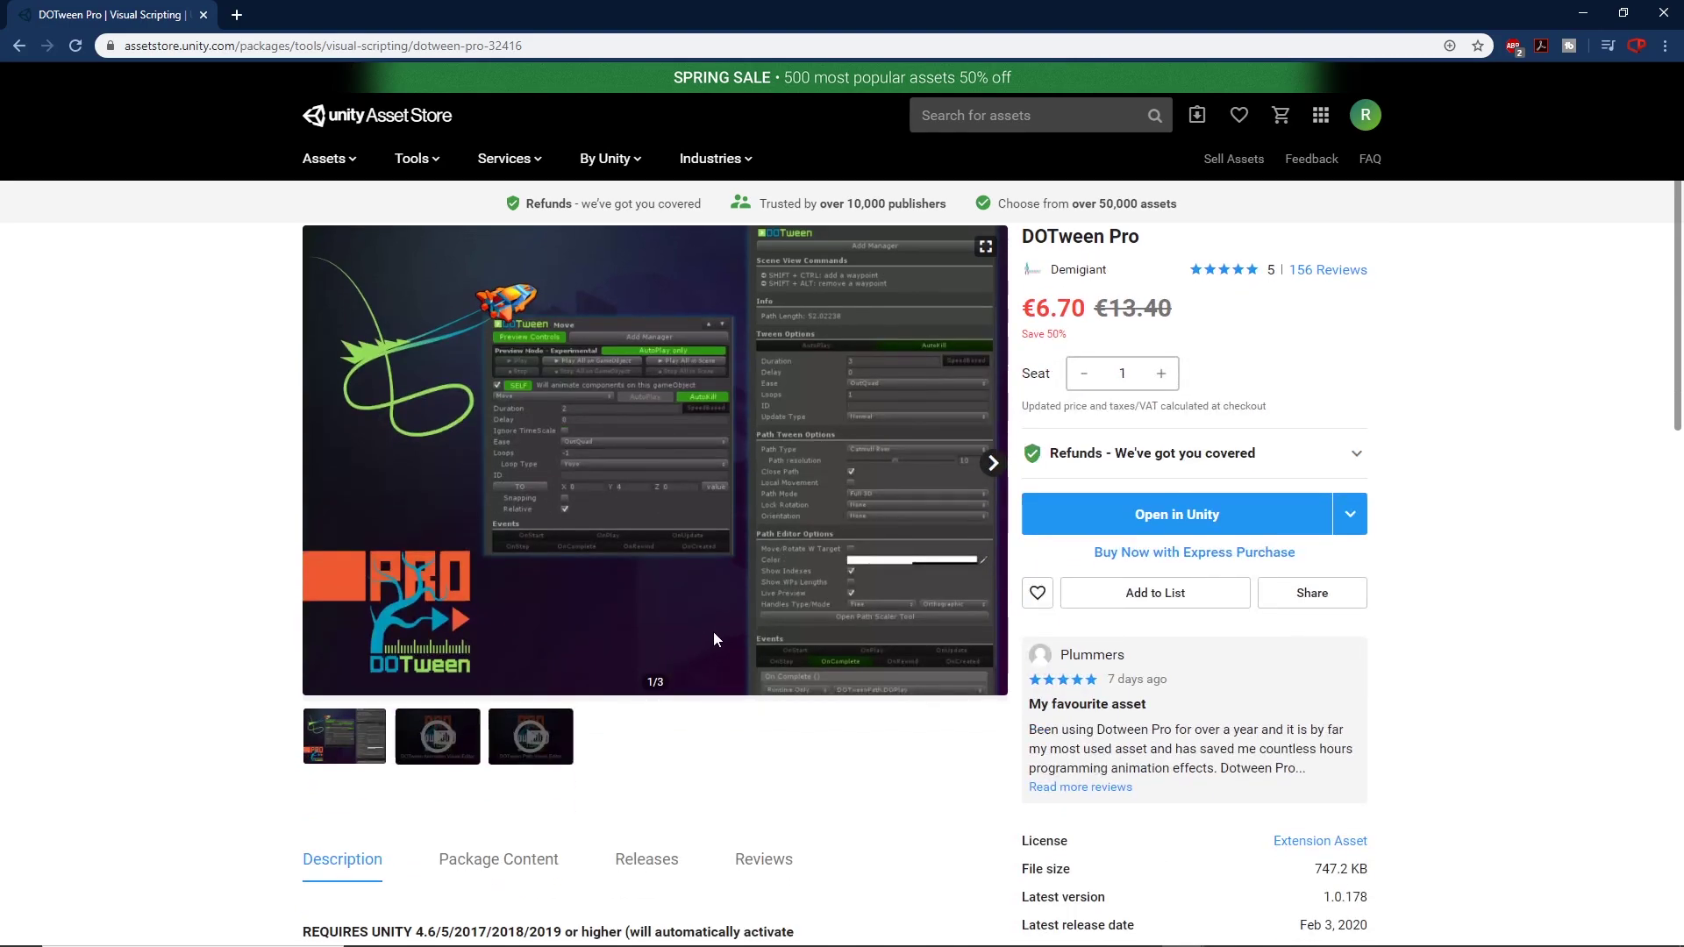
scroll(699, 642, up, 2)
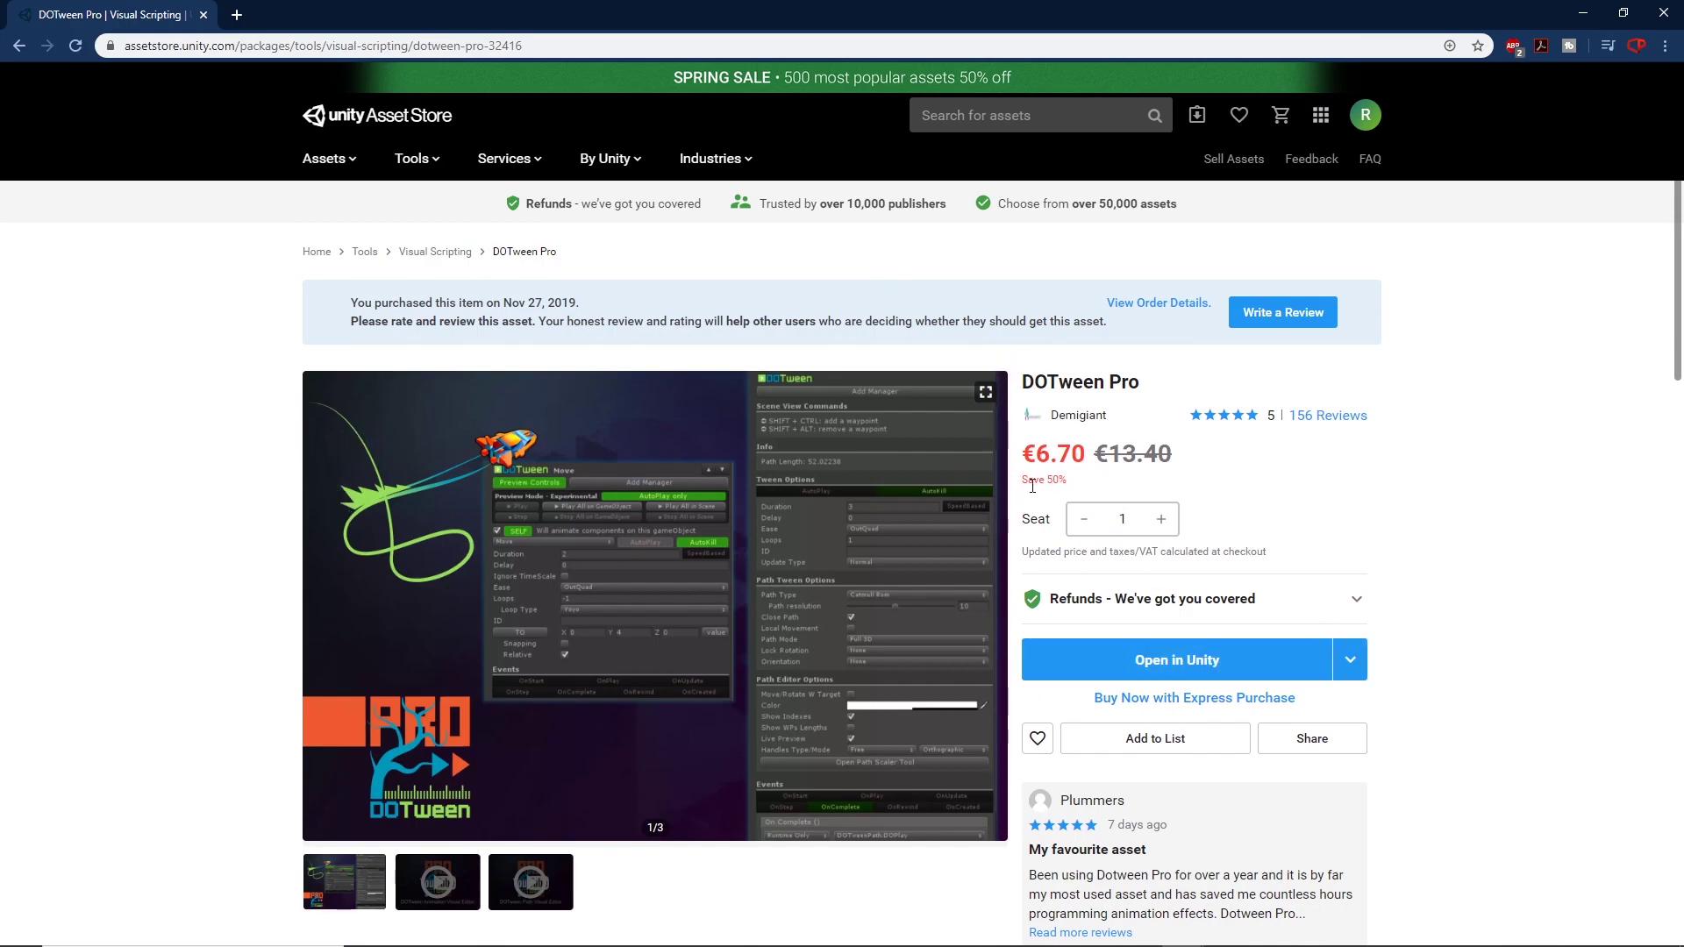
drag(1064, 481, 1020, 450)
scroll(964, 544, down, 7)
scroll(666, 635, down, 5)
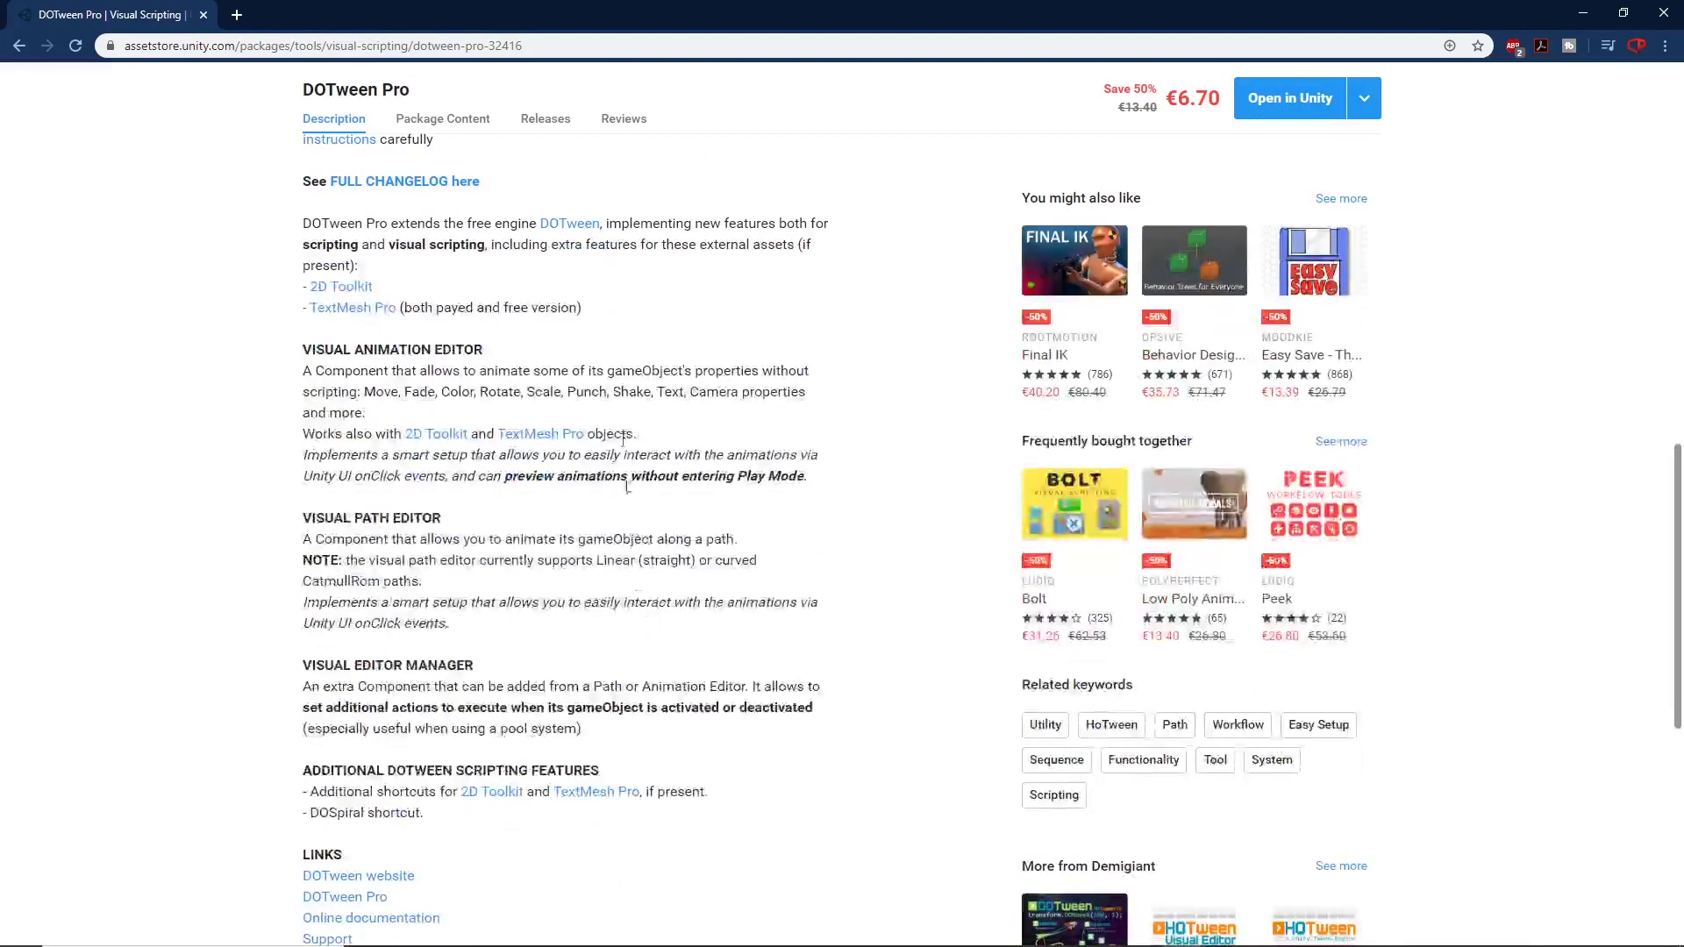
scroll(632, 707, up, 12)
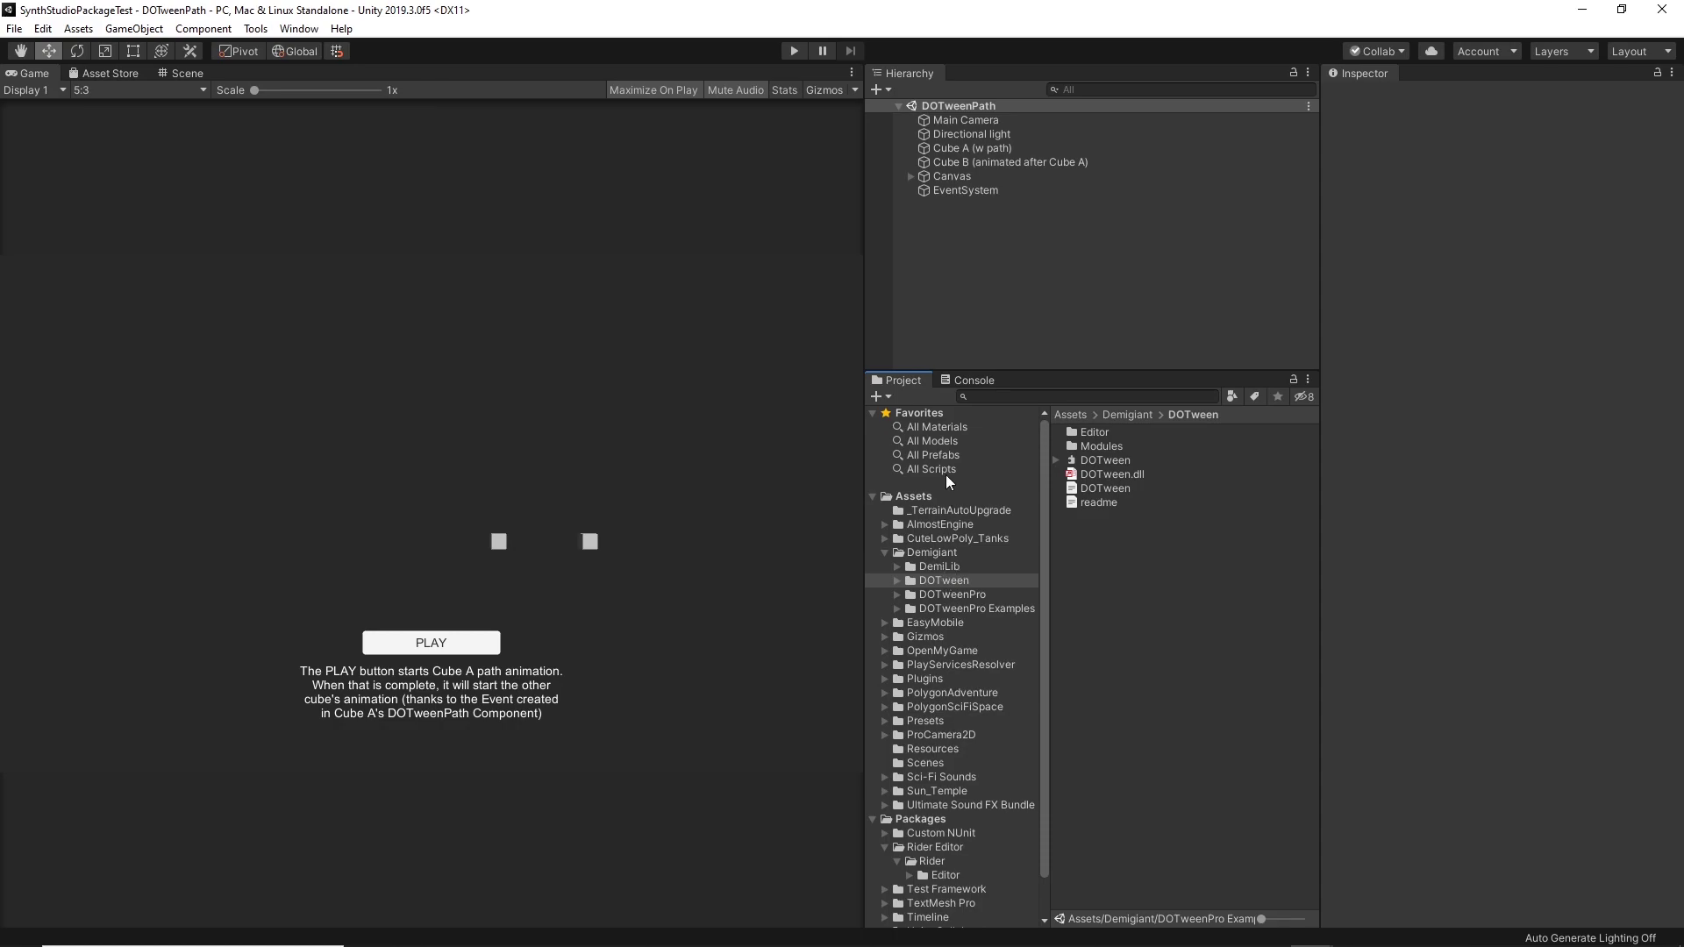
Step: In the Unity editor, open the DOTweenAnimation_Advanced scene from the DOTweenPro Examples folder and run it
click(953, 596)
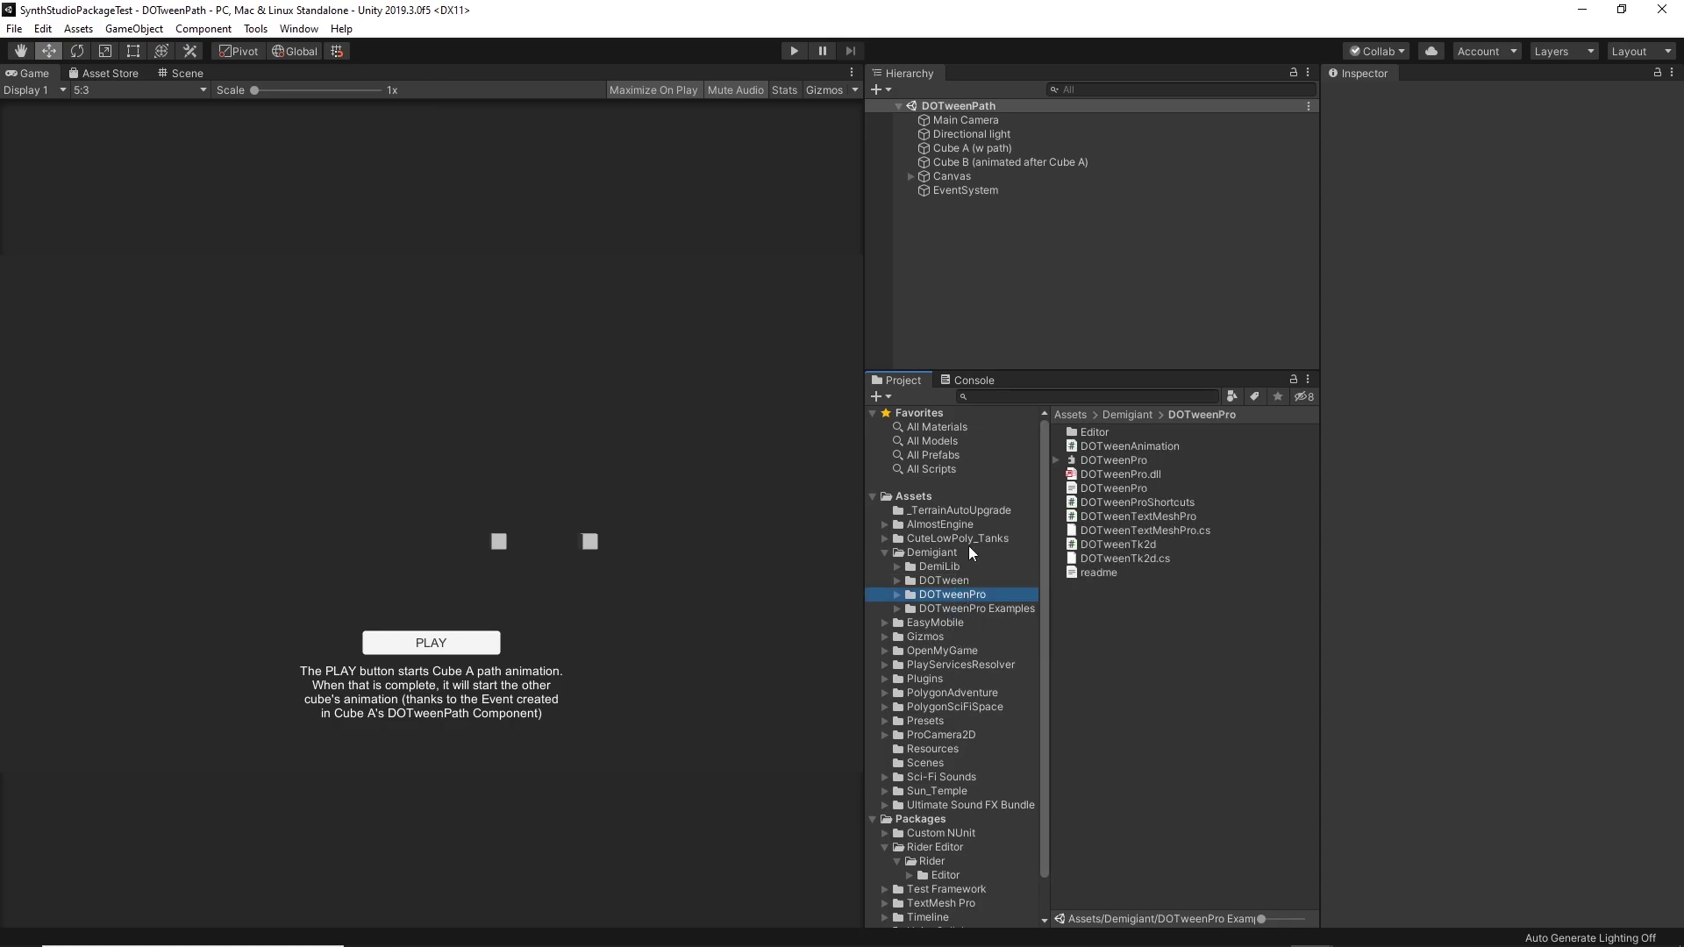
click(962, 610)
double_click(1103, 447)
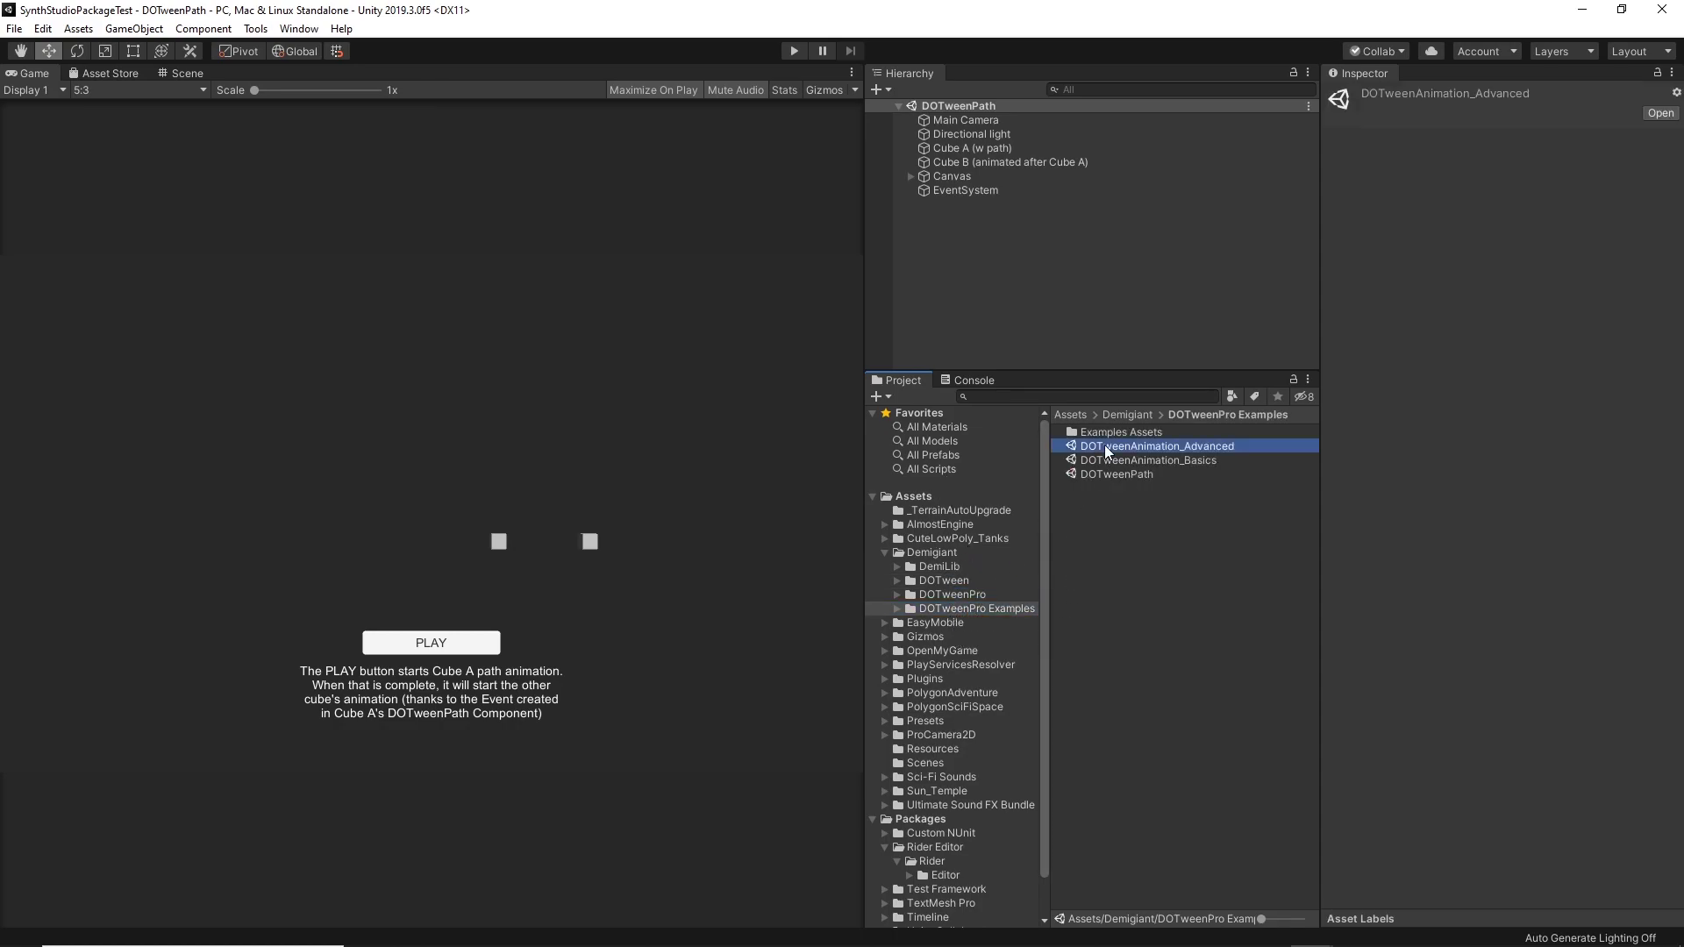
click(760, 365)
click(795, 51)
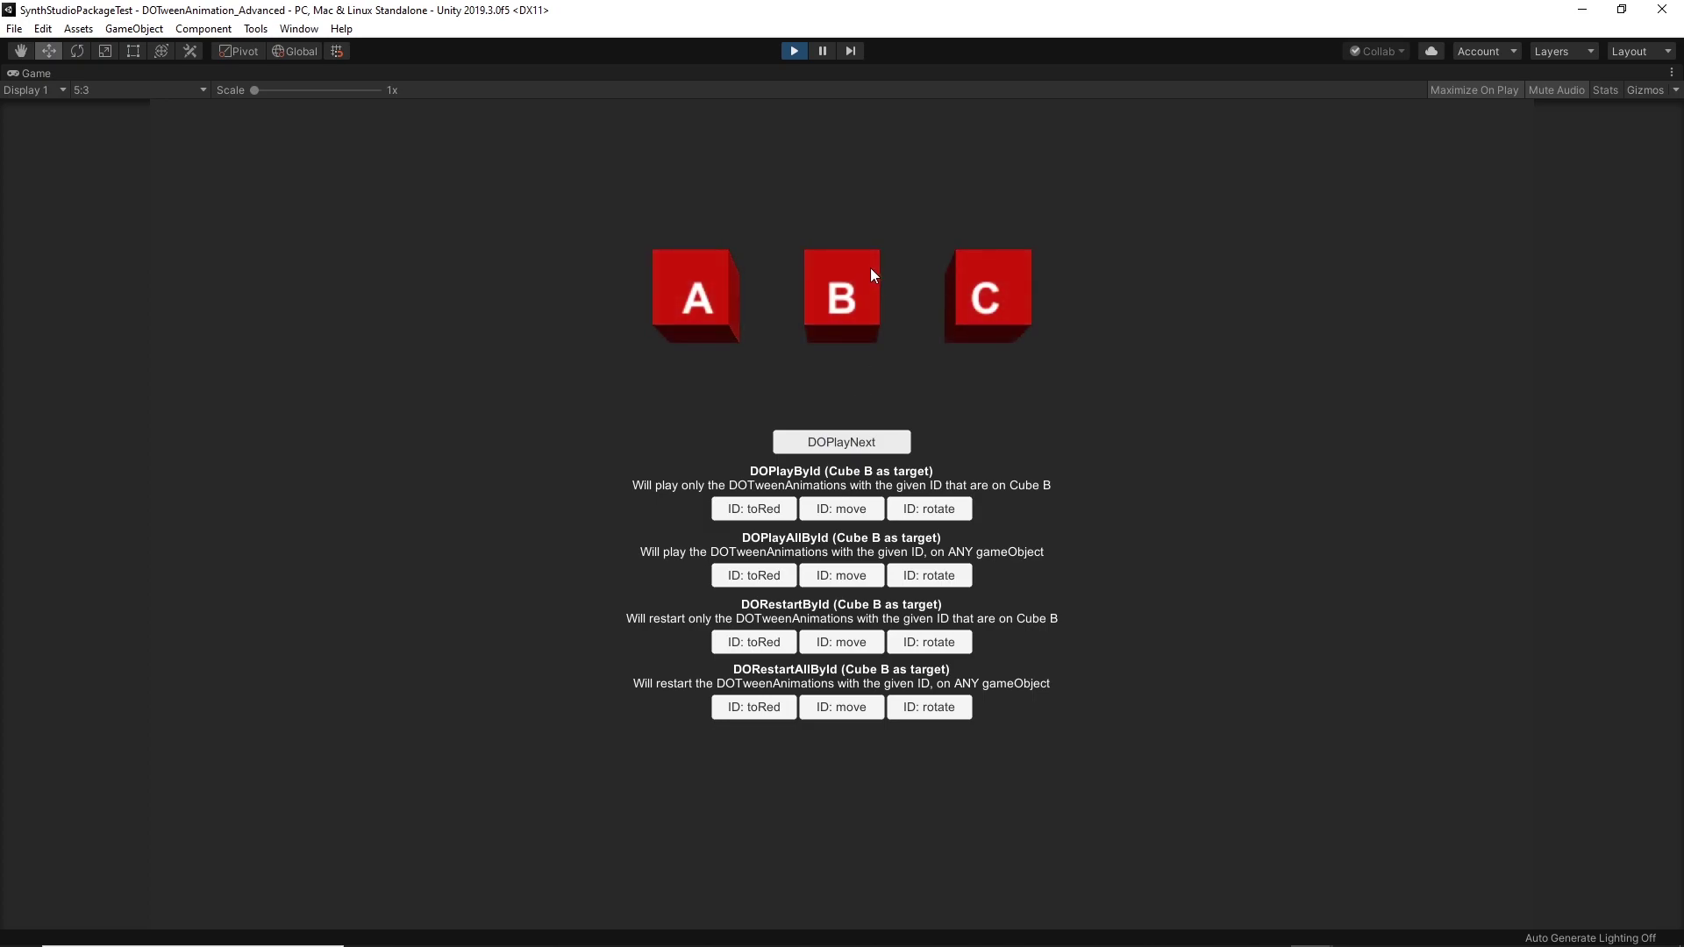
Step: Test DOPlayNext twice and the rotate and toRed restart controls for cube B and all cubes, ending with Play mode stopped
click(823, 440)
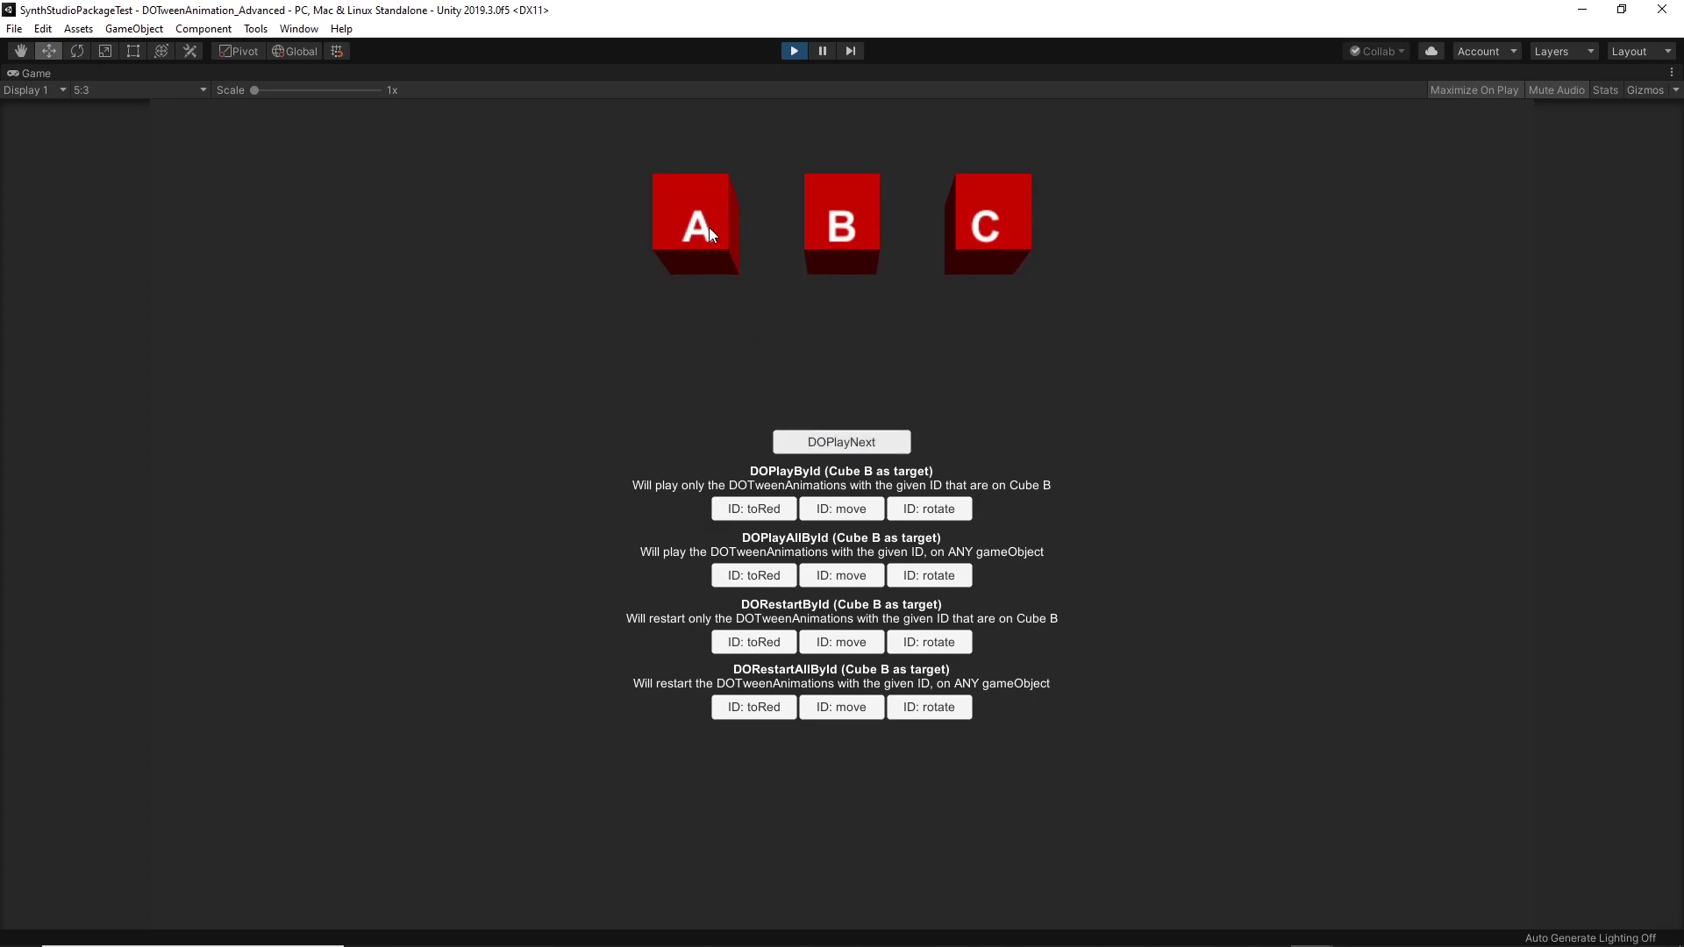
click(831, 444)
click(931, 706)
click(947, 651)
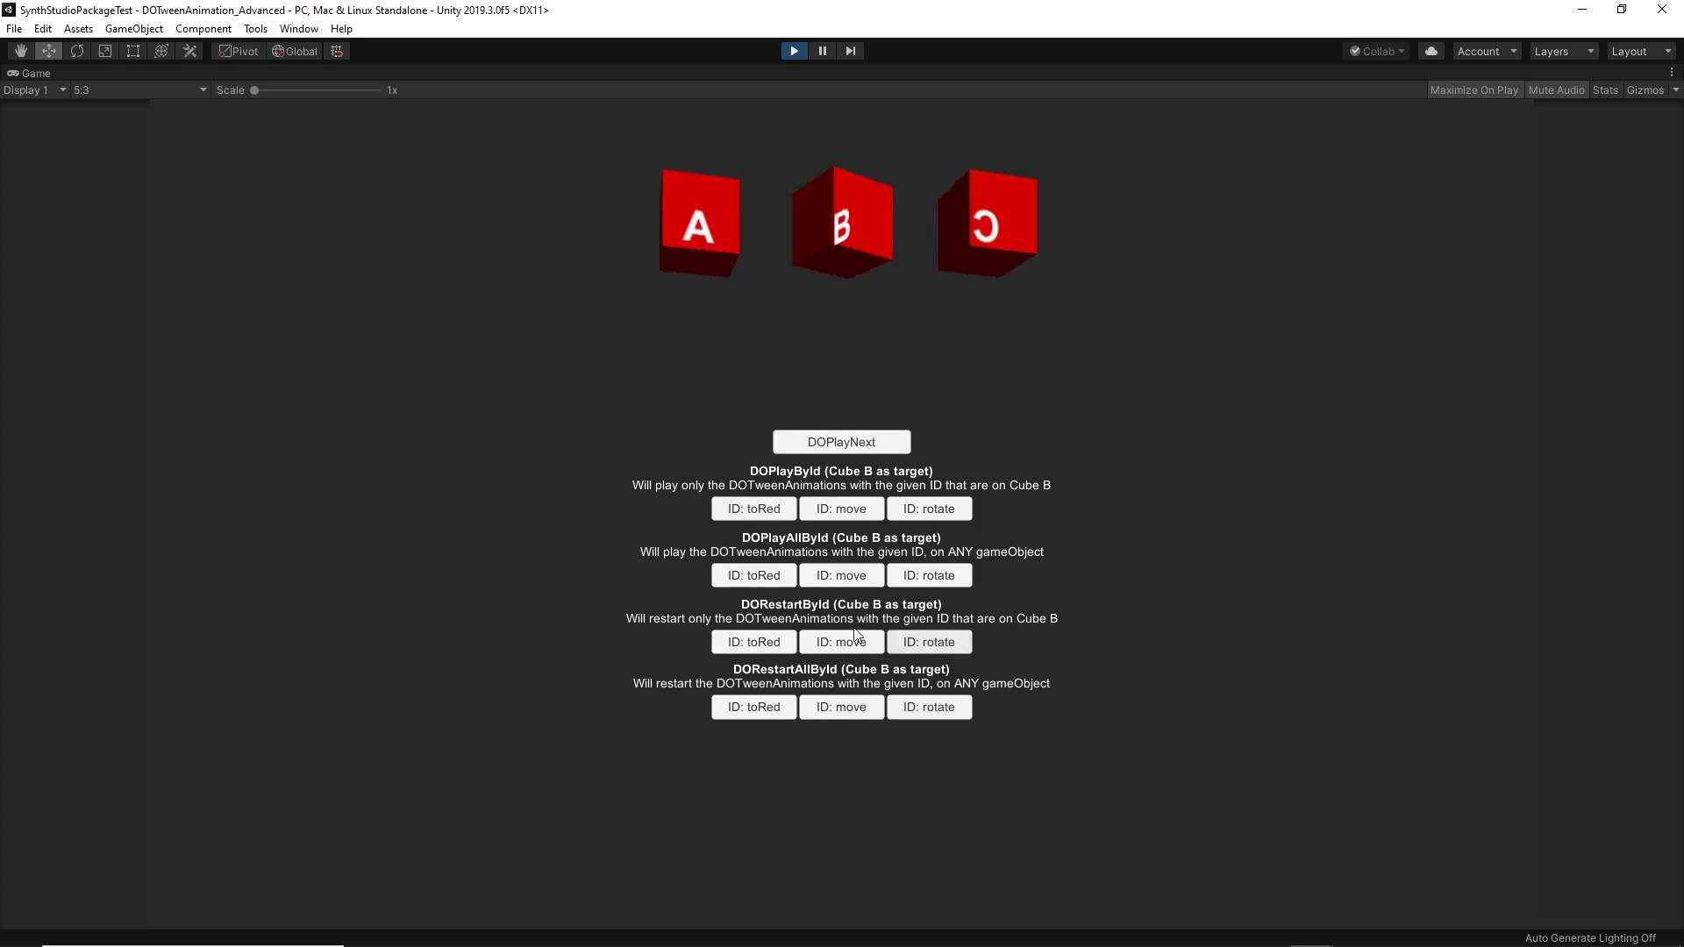
click(752, 642)
click(747, 708)
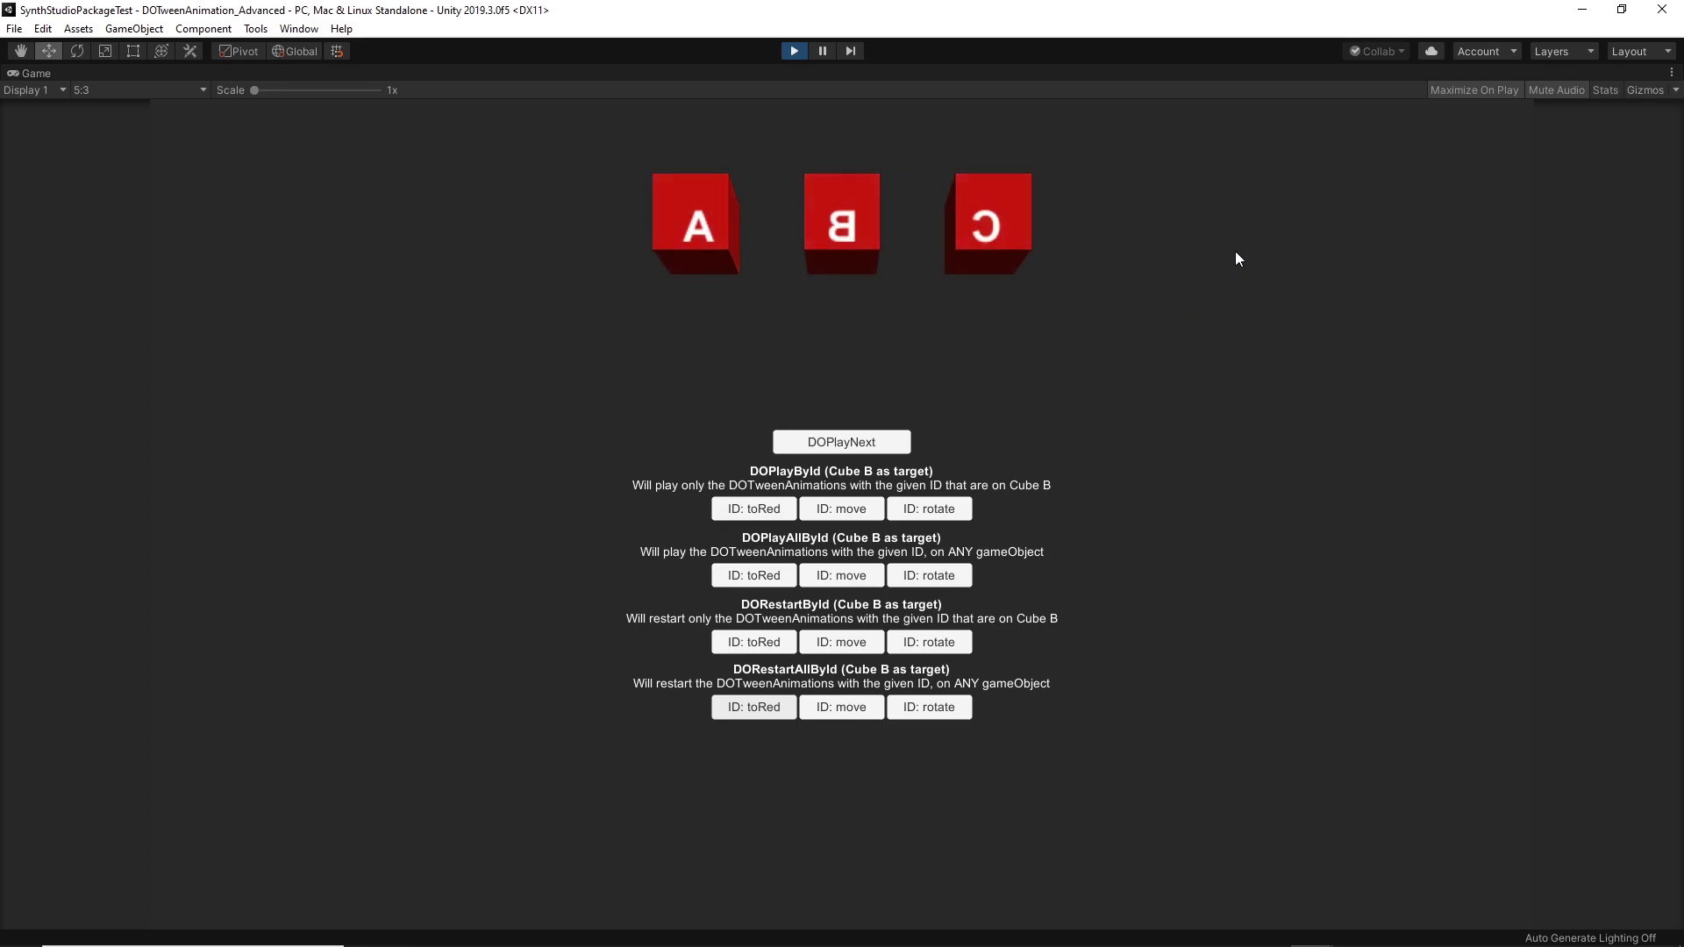
click(795, 51)
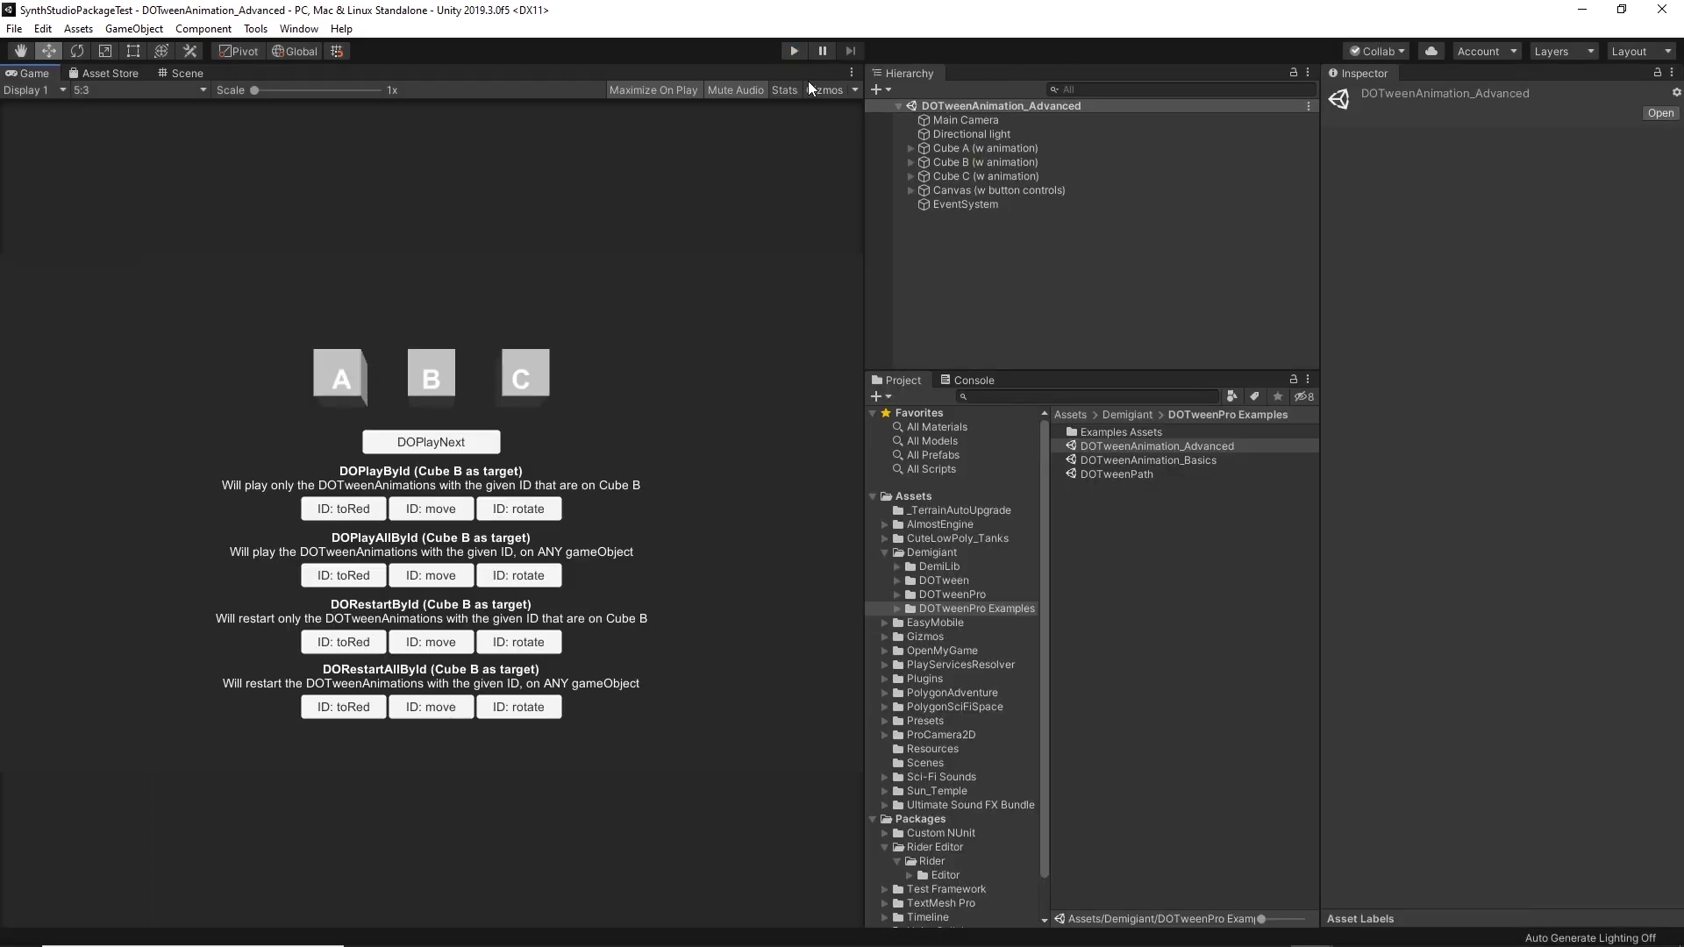
Step: Open the DOTweenAnimation_Basics scene, play its logo, text and cube animations, and stop Play mode
double_click(1149, 460)
key(ctrl+p)
click(431, 643)
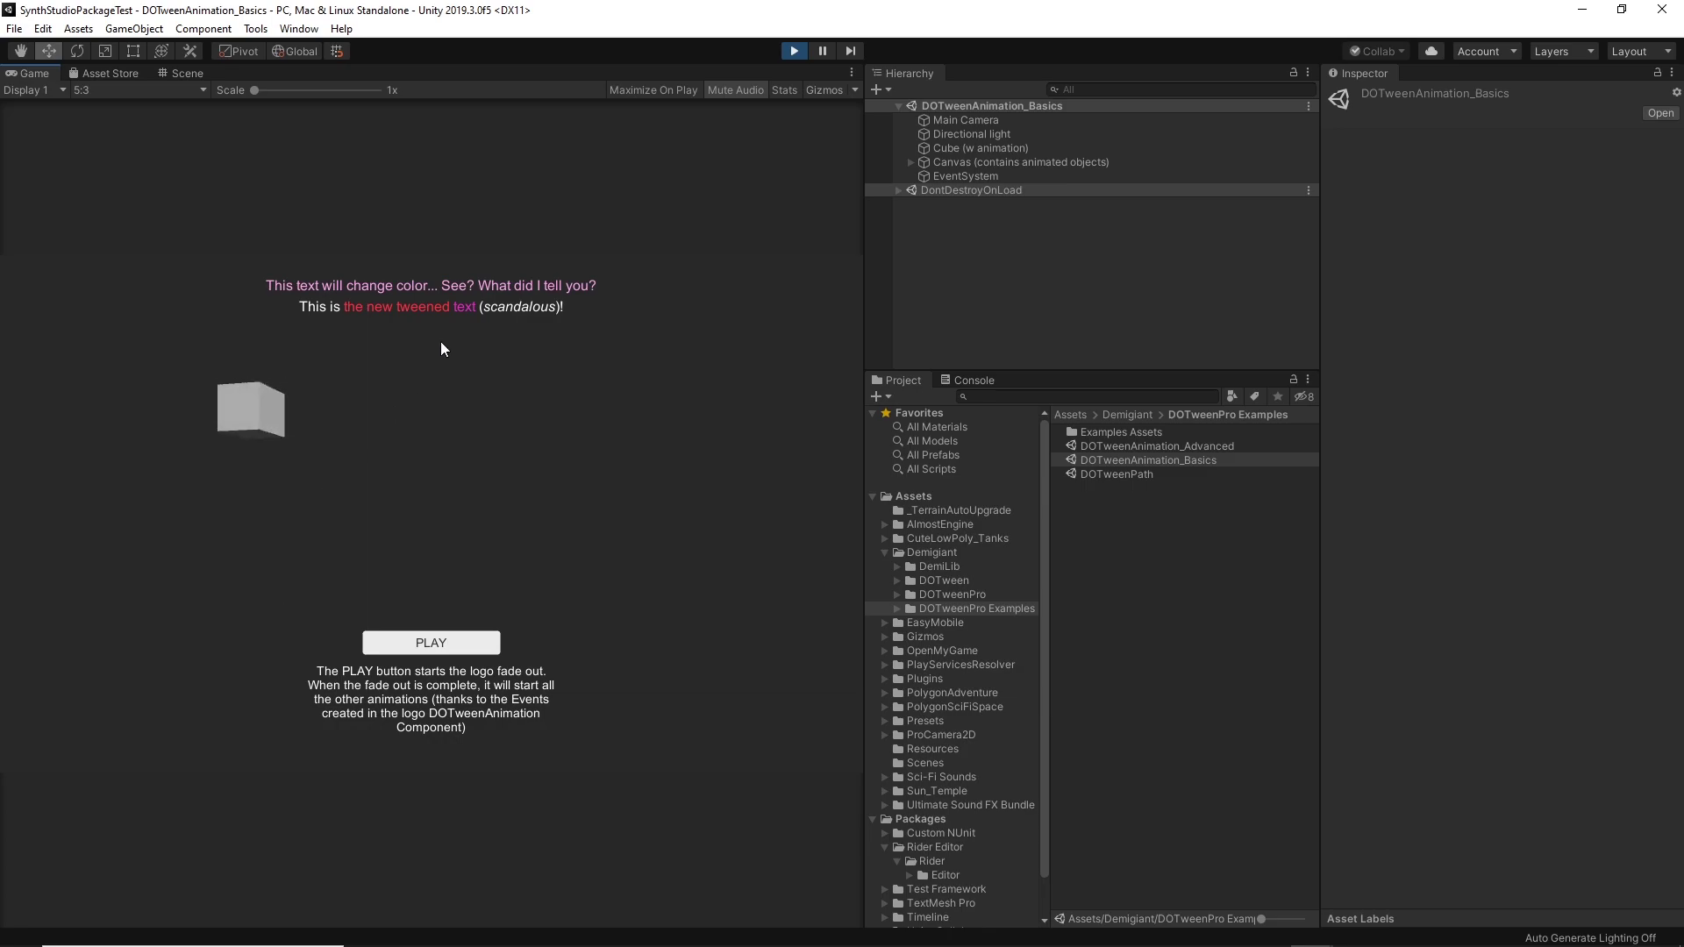
click(794, 50)
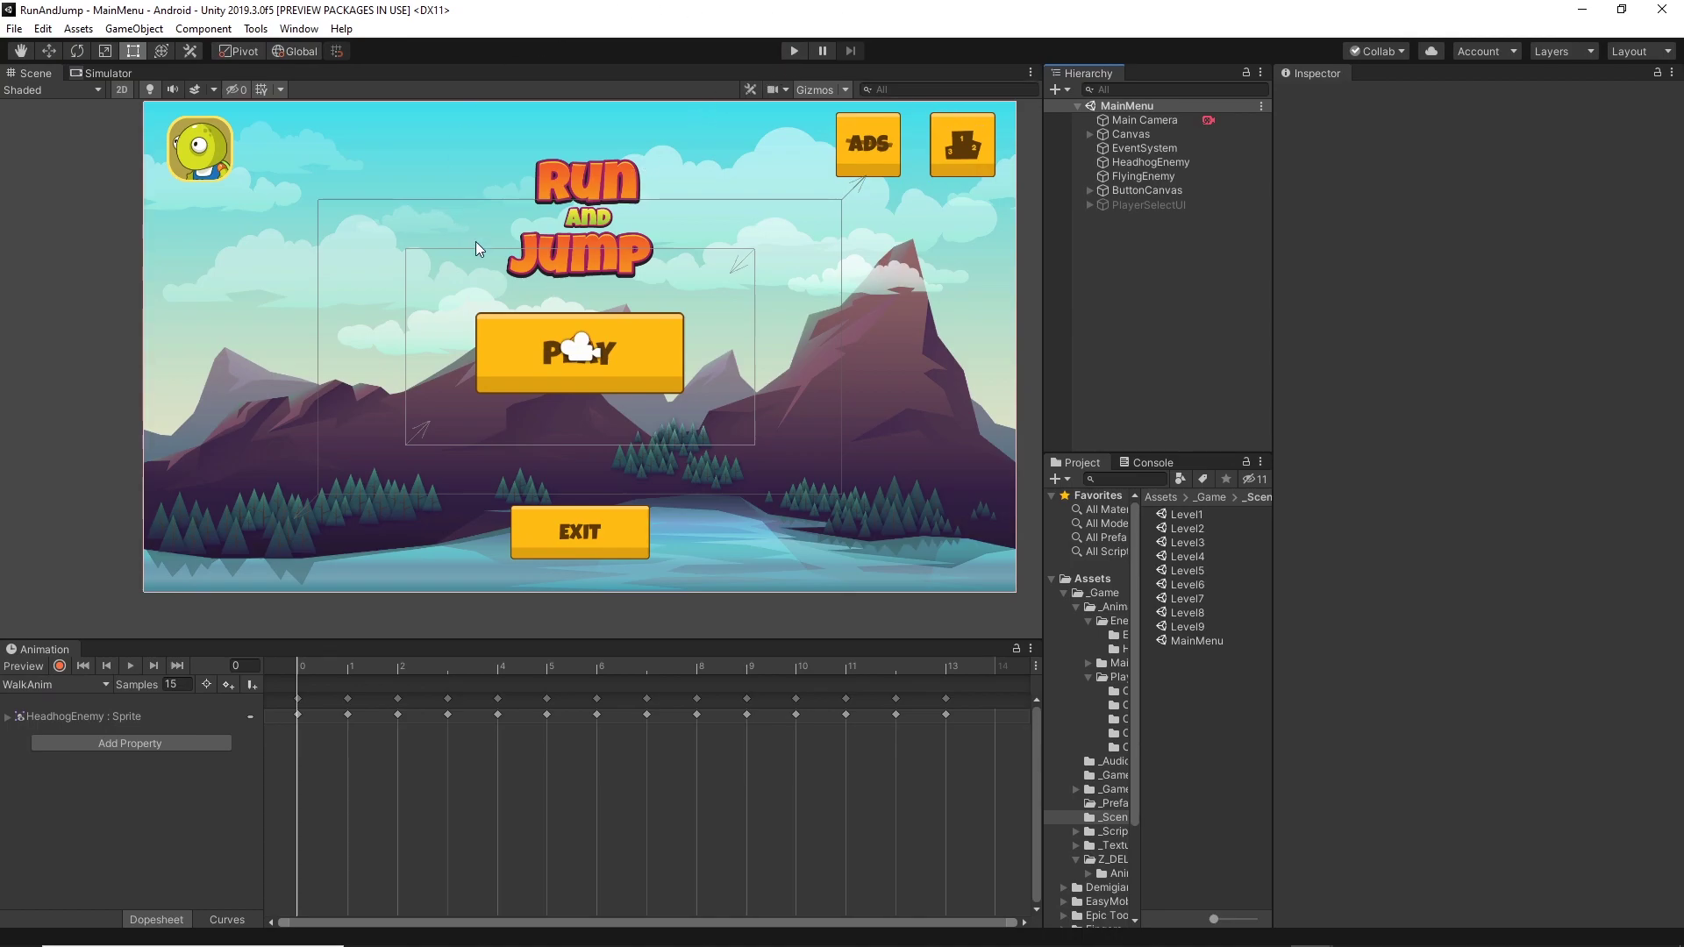
Step: Run the RunAndJump project's MainMenu scene, view the whole simulated device with its animated enemies, and stop Play mode
click(794, 51)
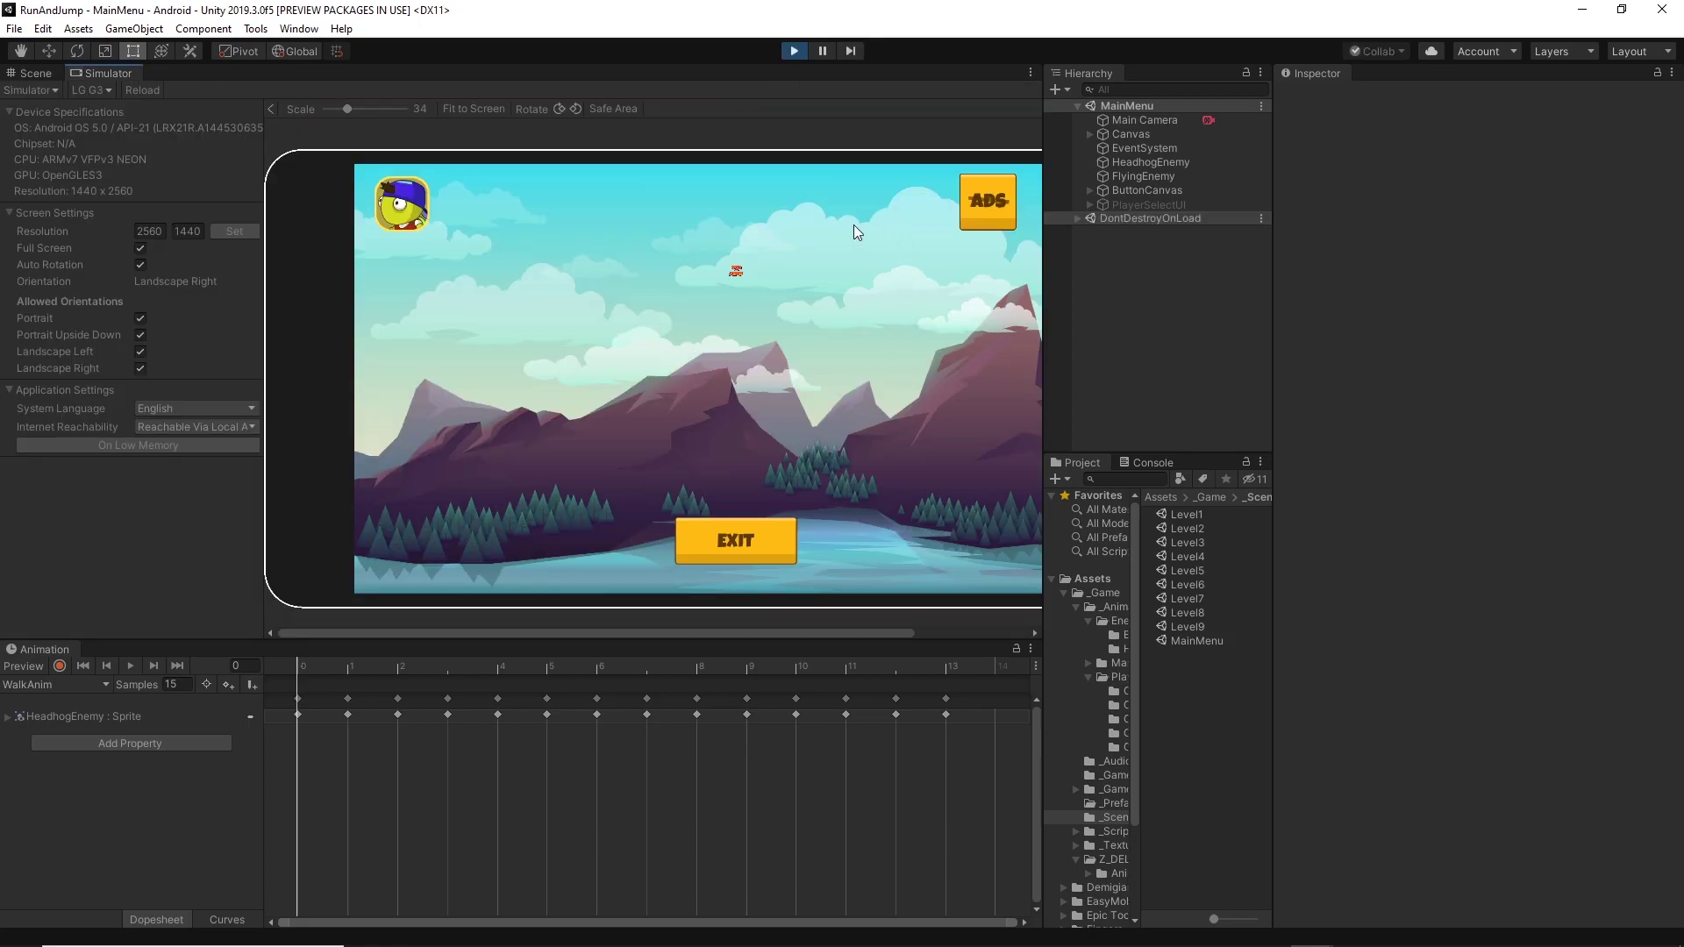
scroll(872, 225, down, 3)
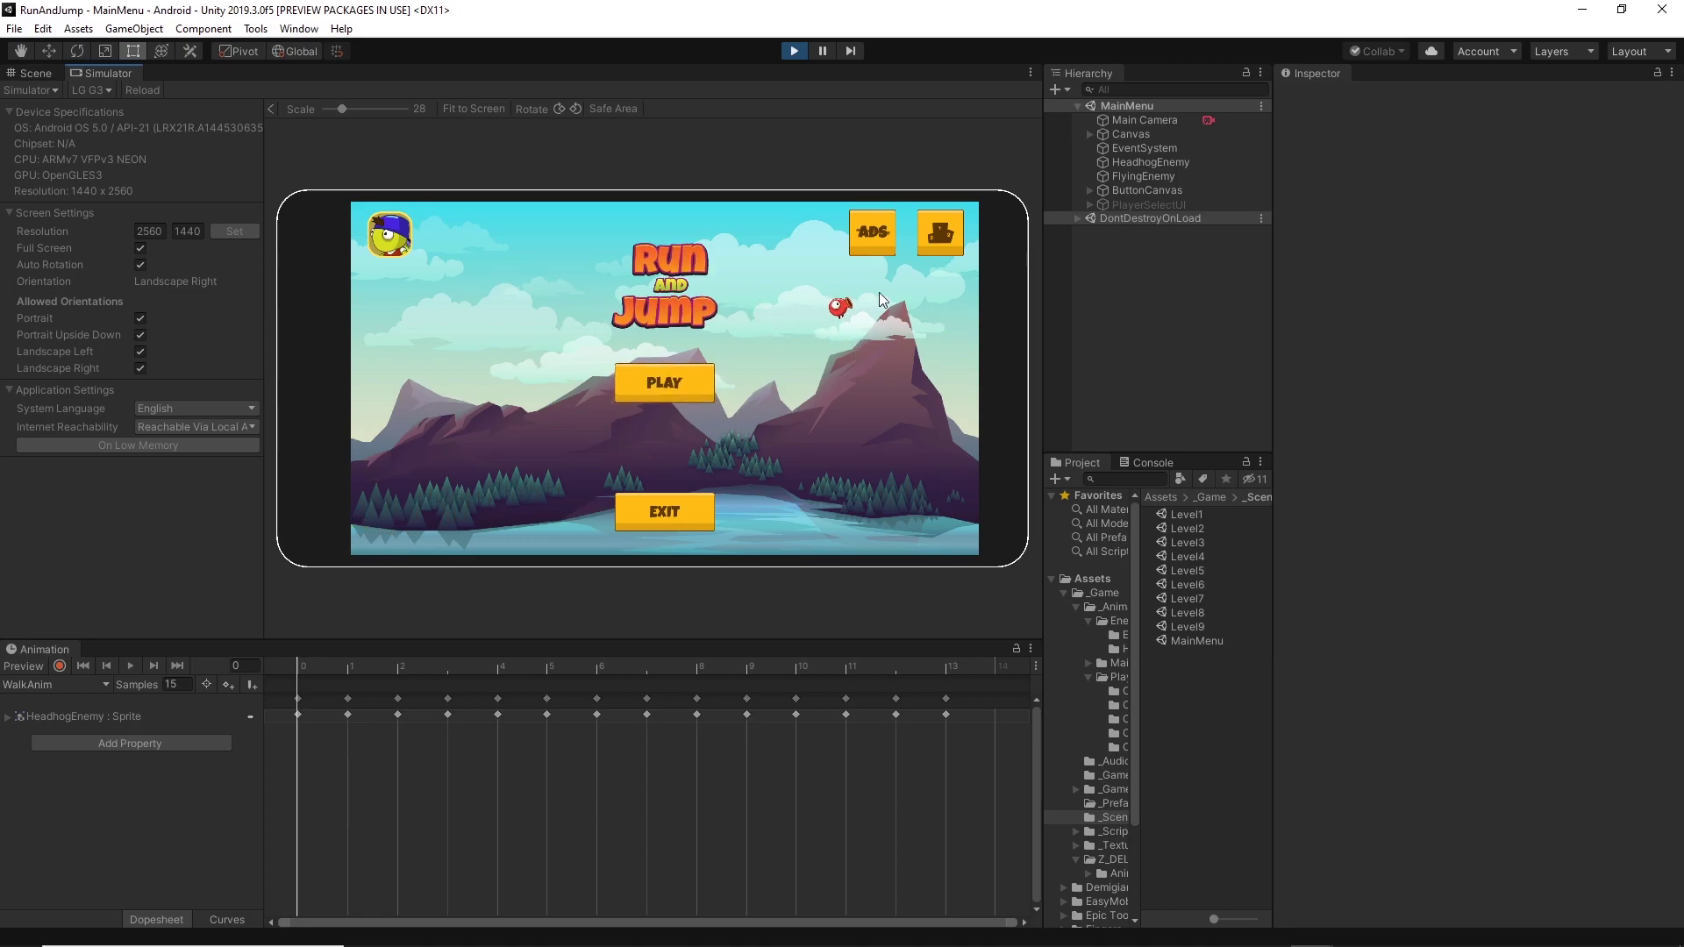
click(795, 51)
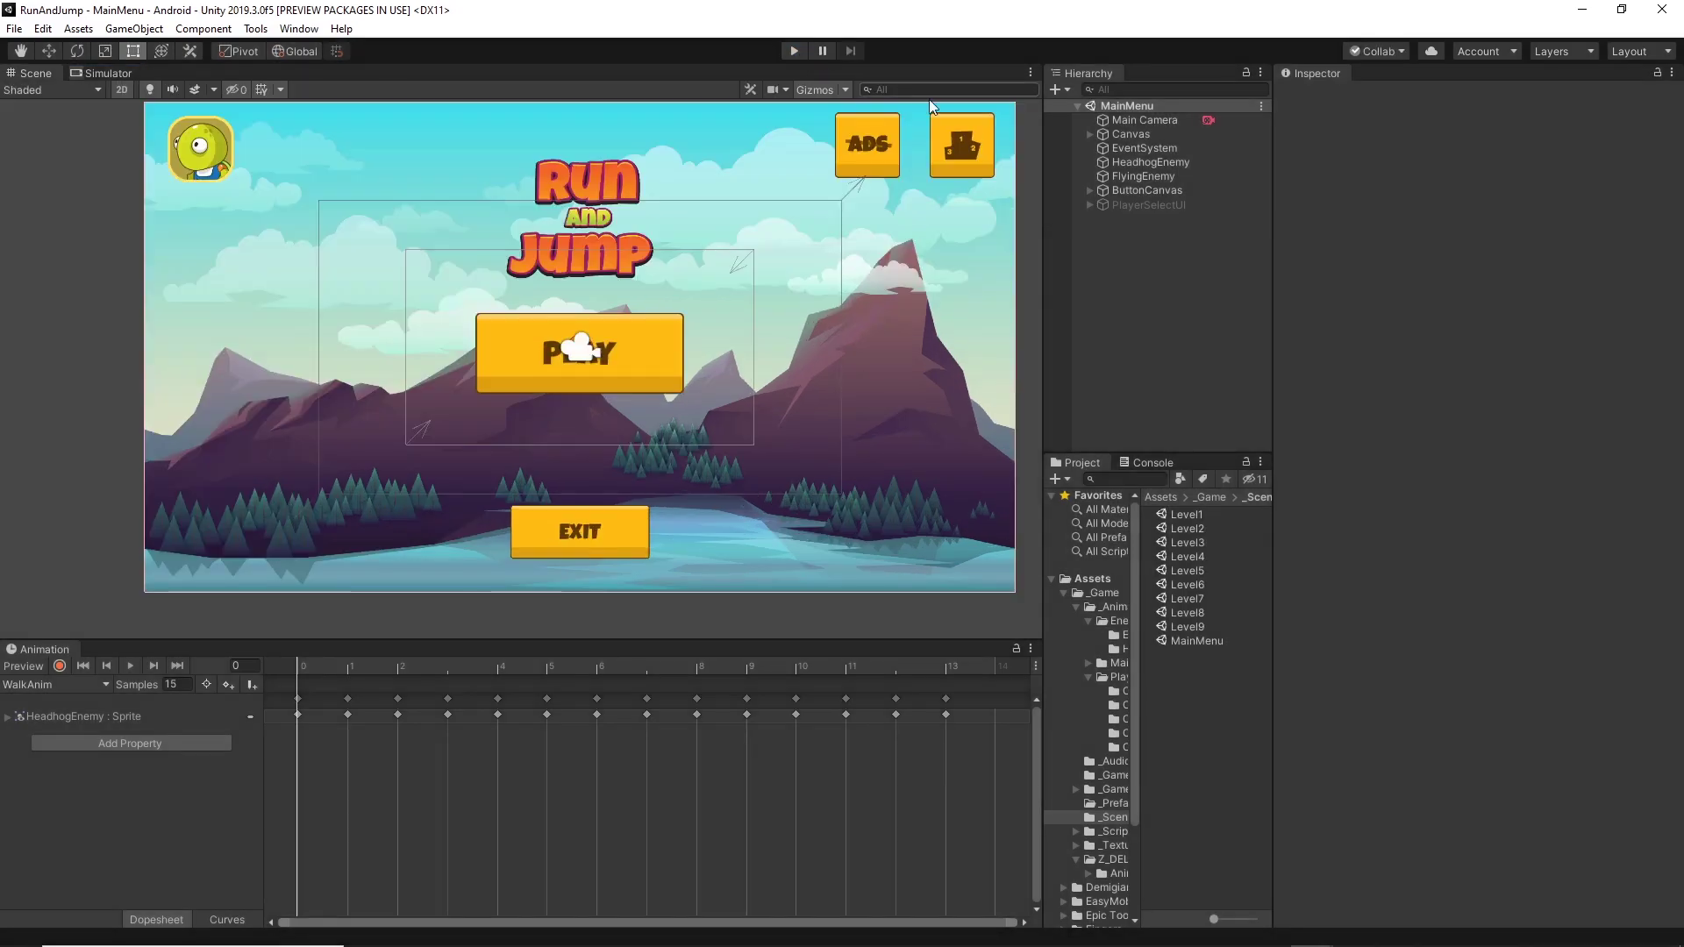
Step: Select HeadhogEnemy and examine its DOTween Path settings, waypoint list and path across the scene
click(1143, 149)
click(1146, 166)
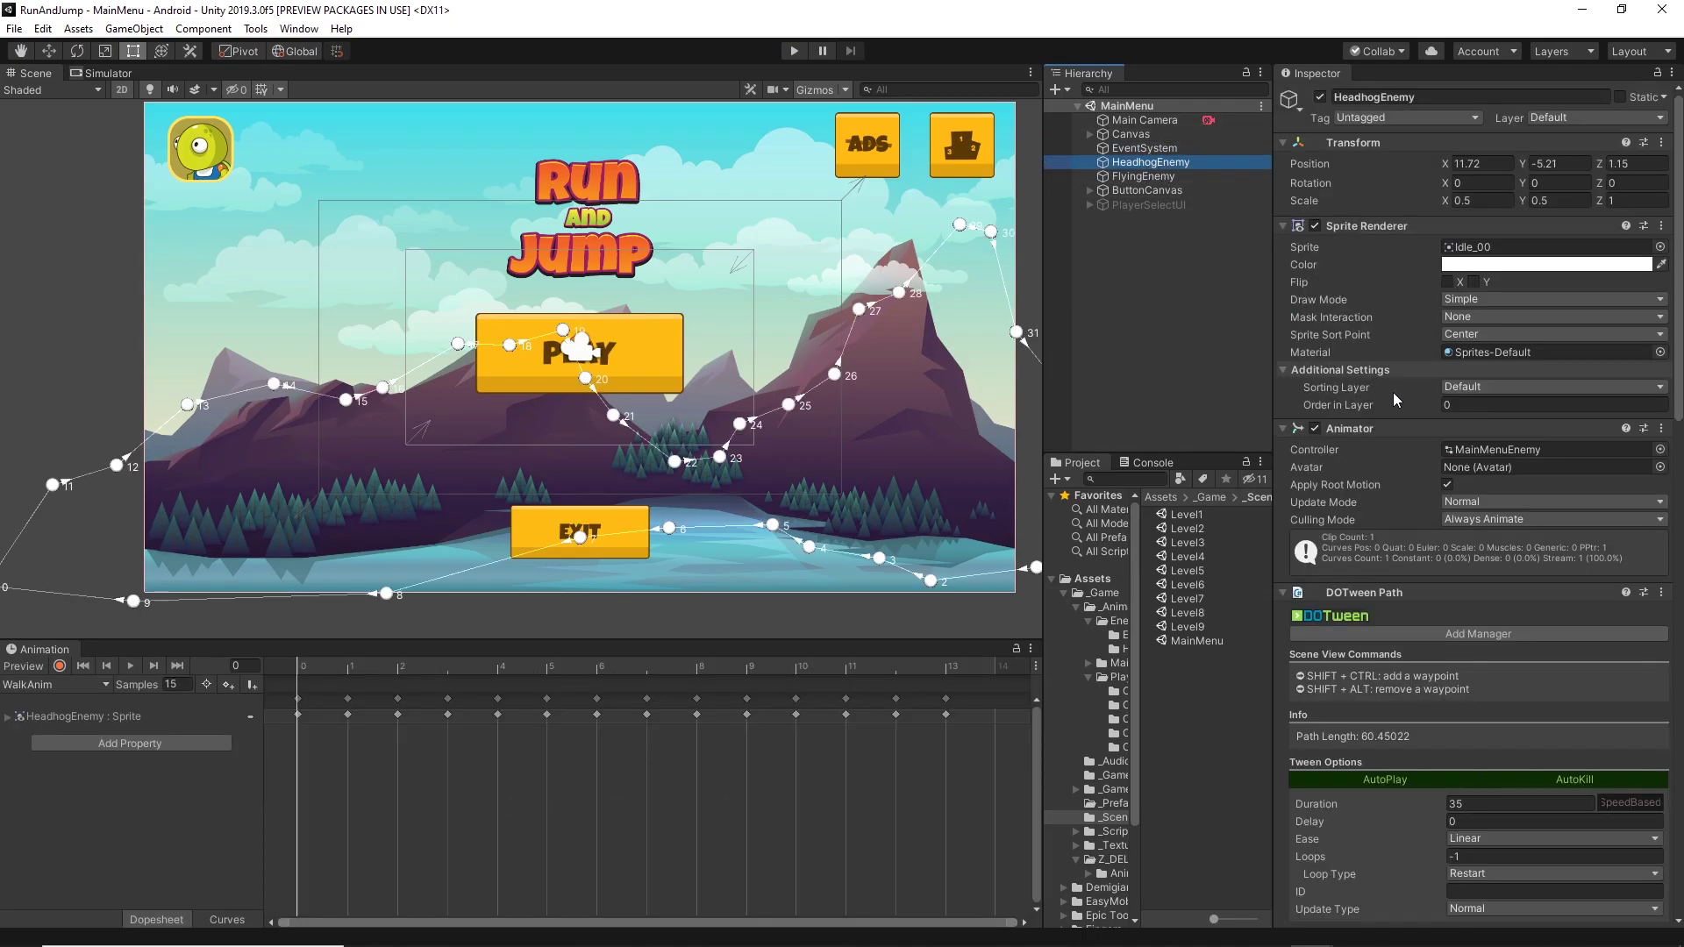
scroll(1420, 377, down, 6)
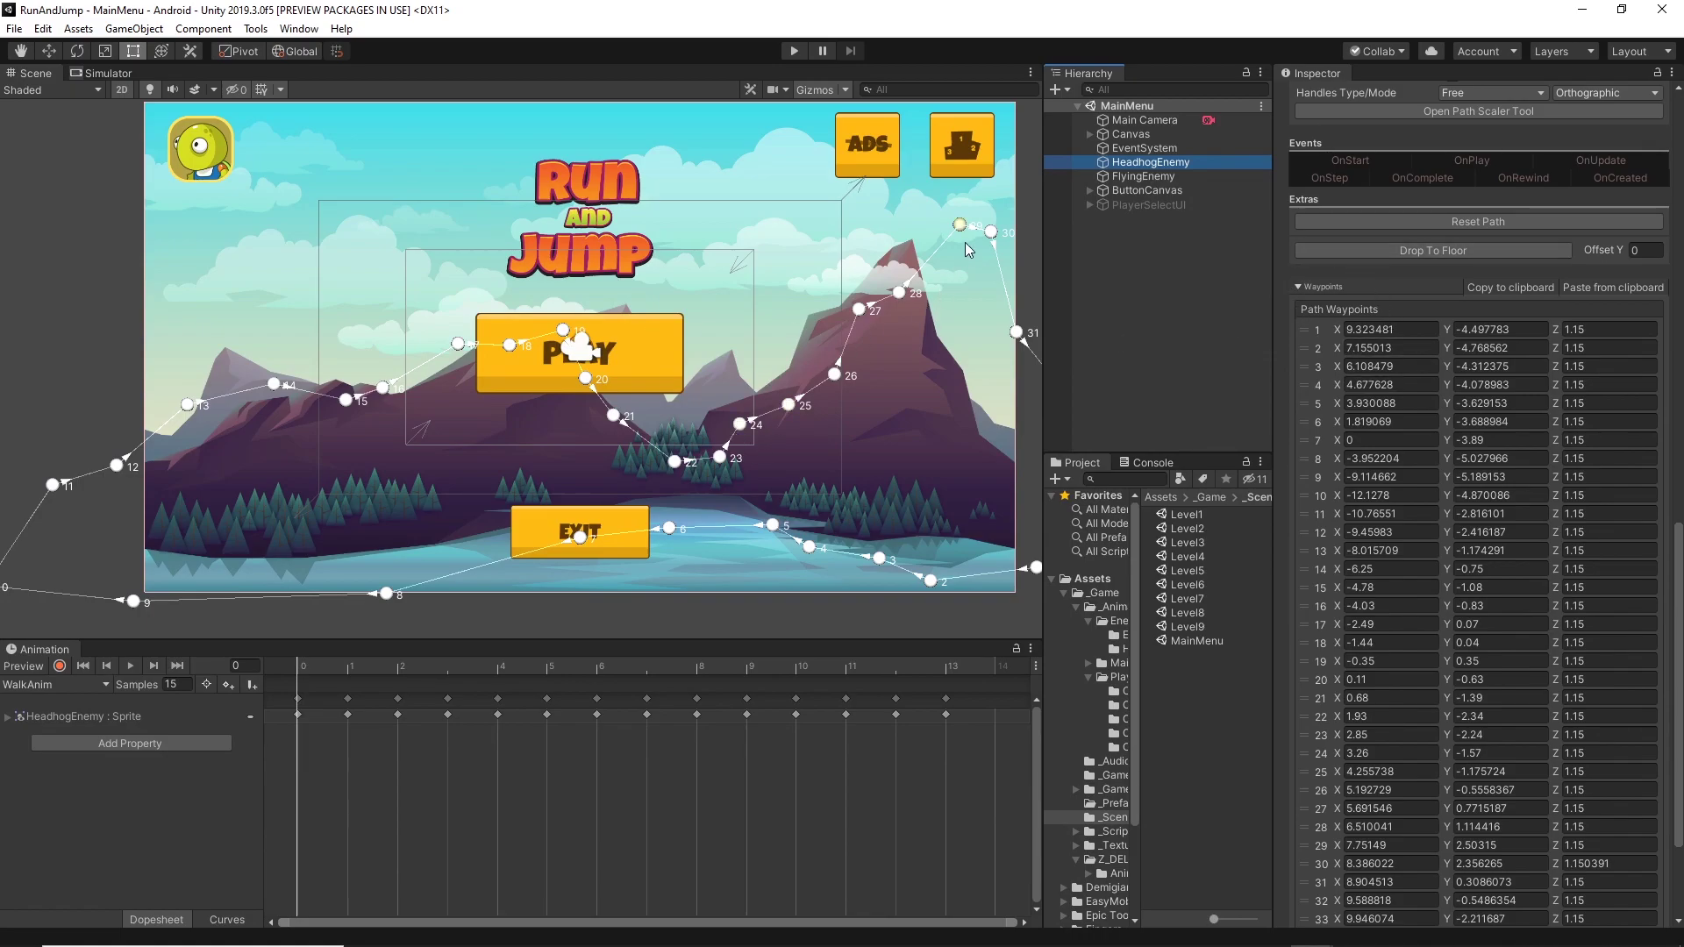
scroll(875, 481, down, 5)
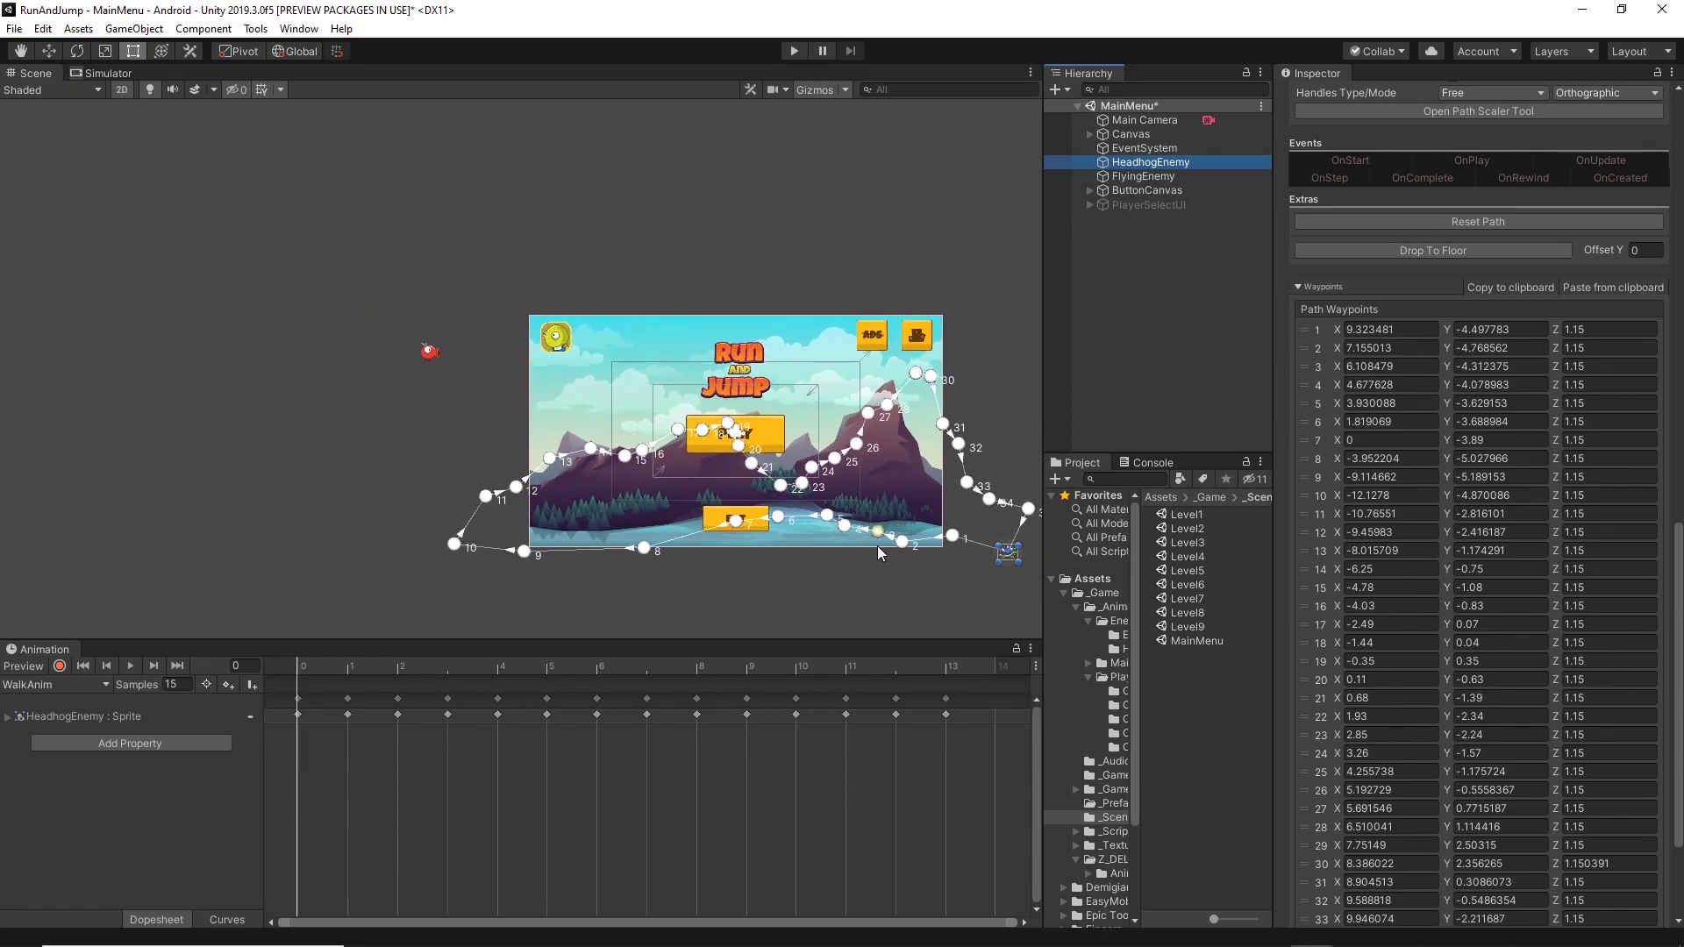
middle_drag(863, 559, 767, 505)
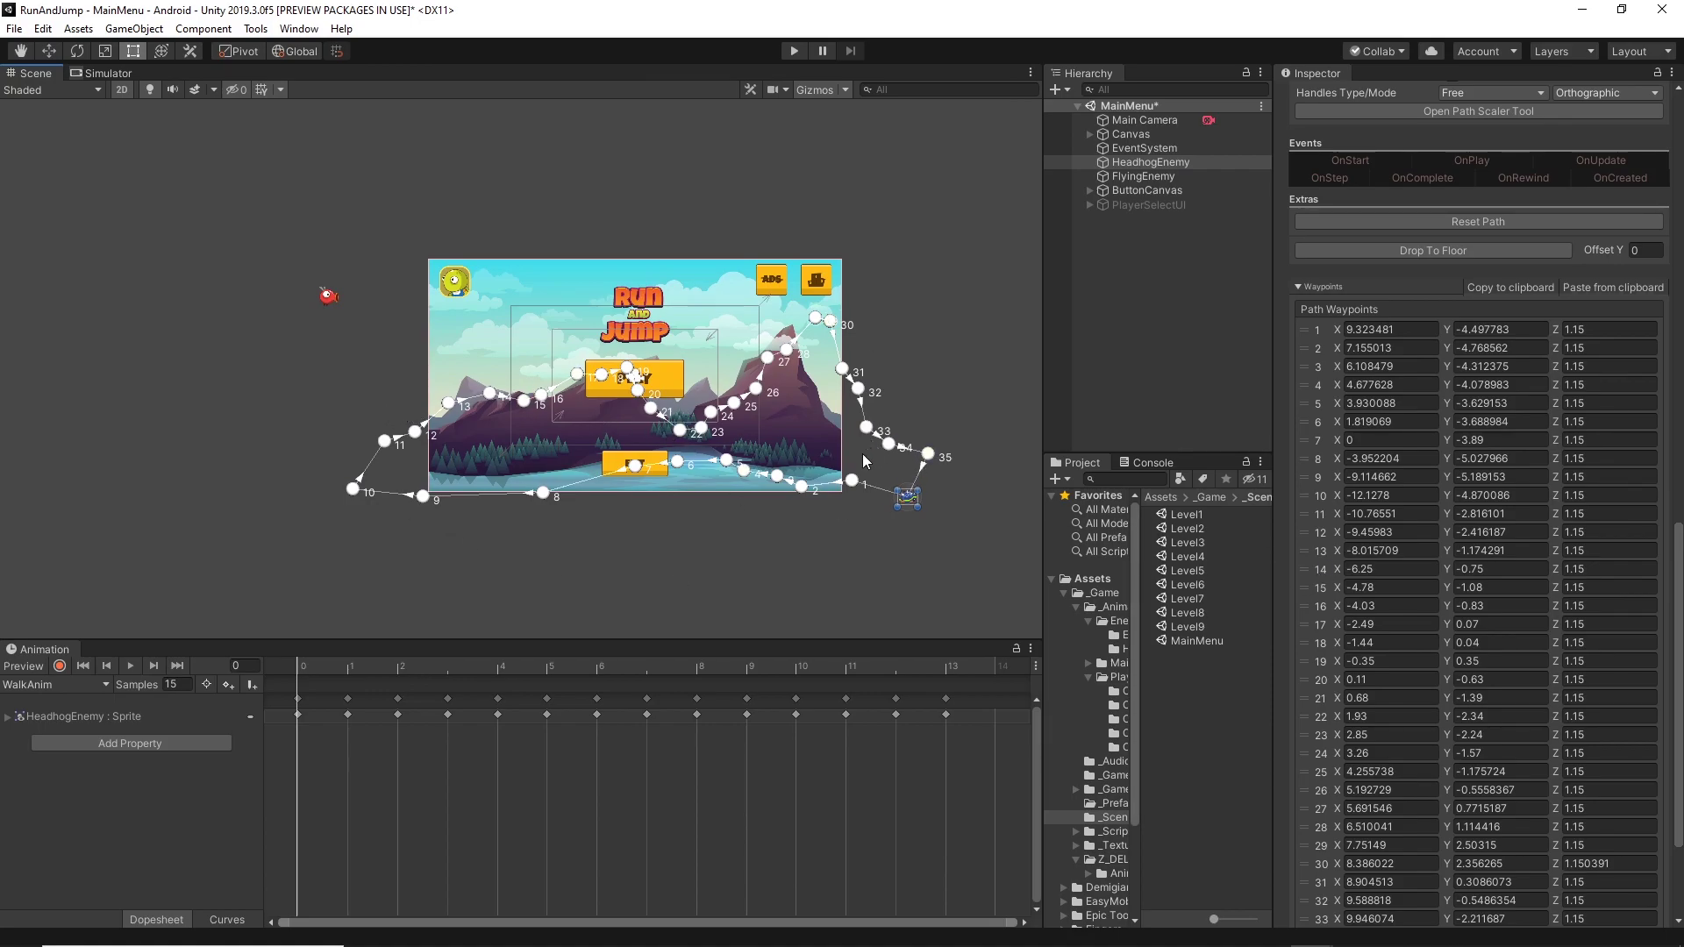
scroll(1393, 539, down, 5)
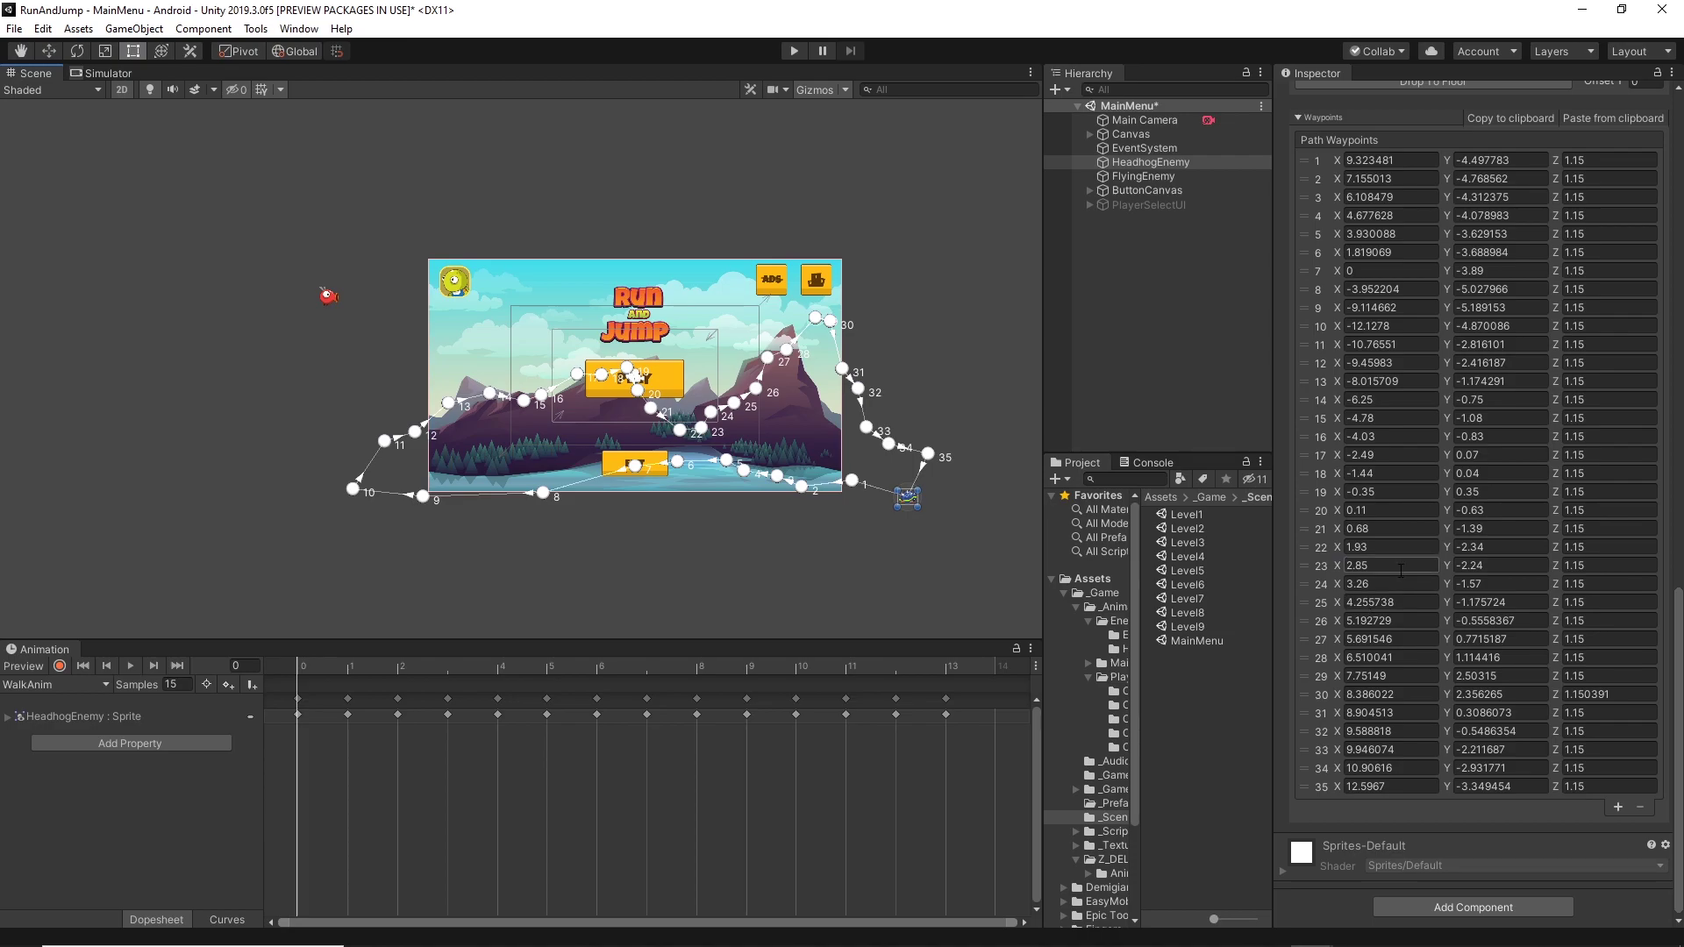
scroll(1400, 570, up, 20)
scroll(1396, 561, down, 15)
scroll(1396, 561, down, 18)
click(971, 340)
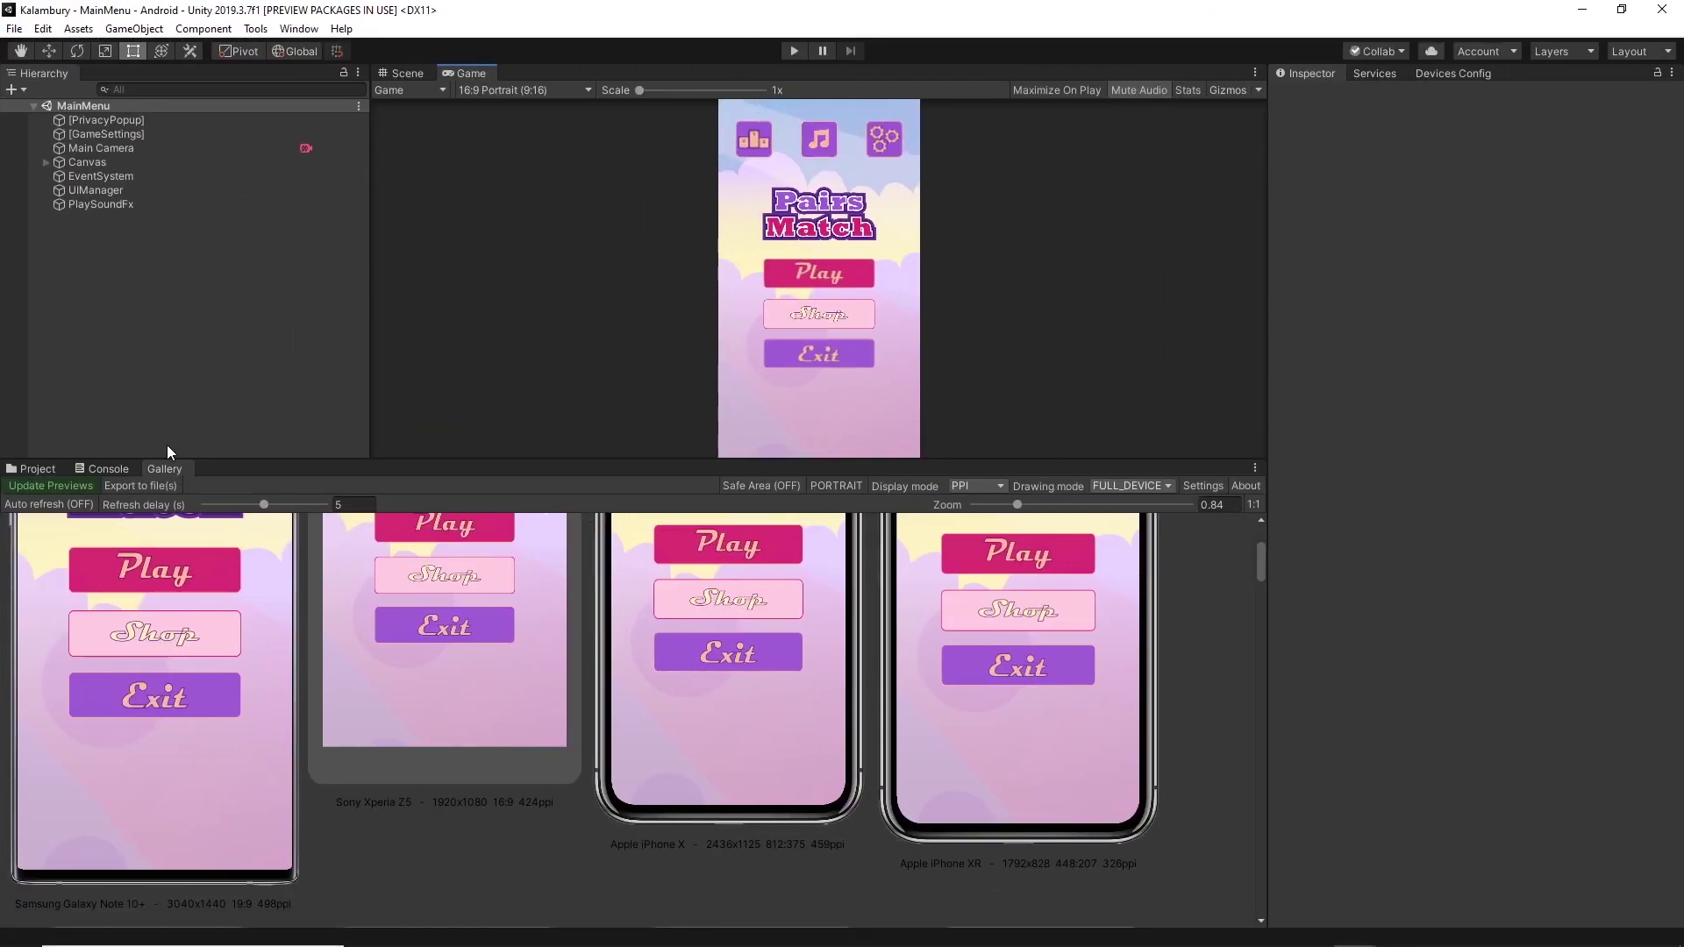
Step: In the Kalambury project, show the project files and run the MainMenu scene
click(36, 470)
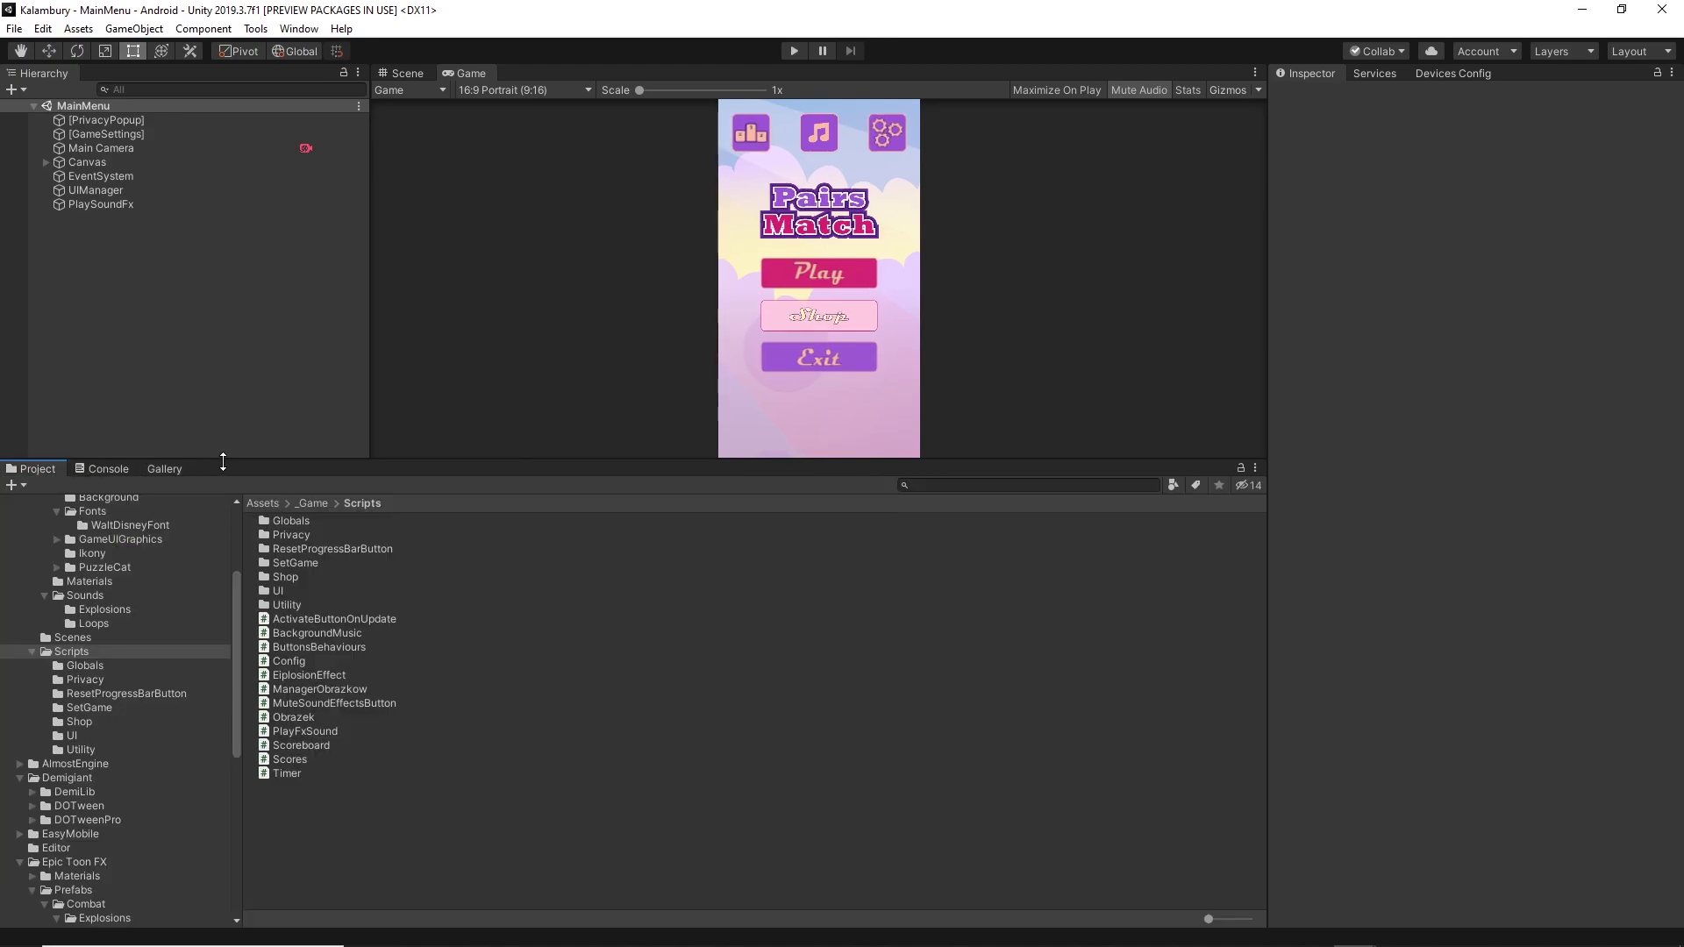
click(923, 349)
click(612, 730)
click(794, 51)
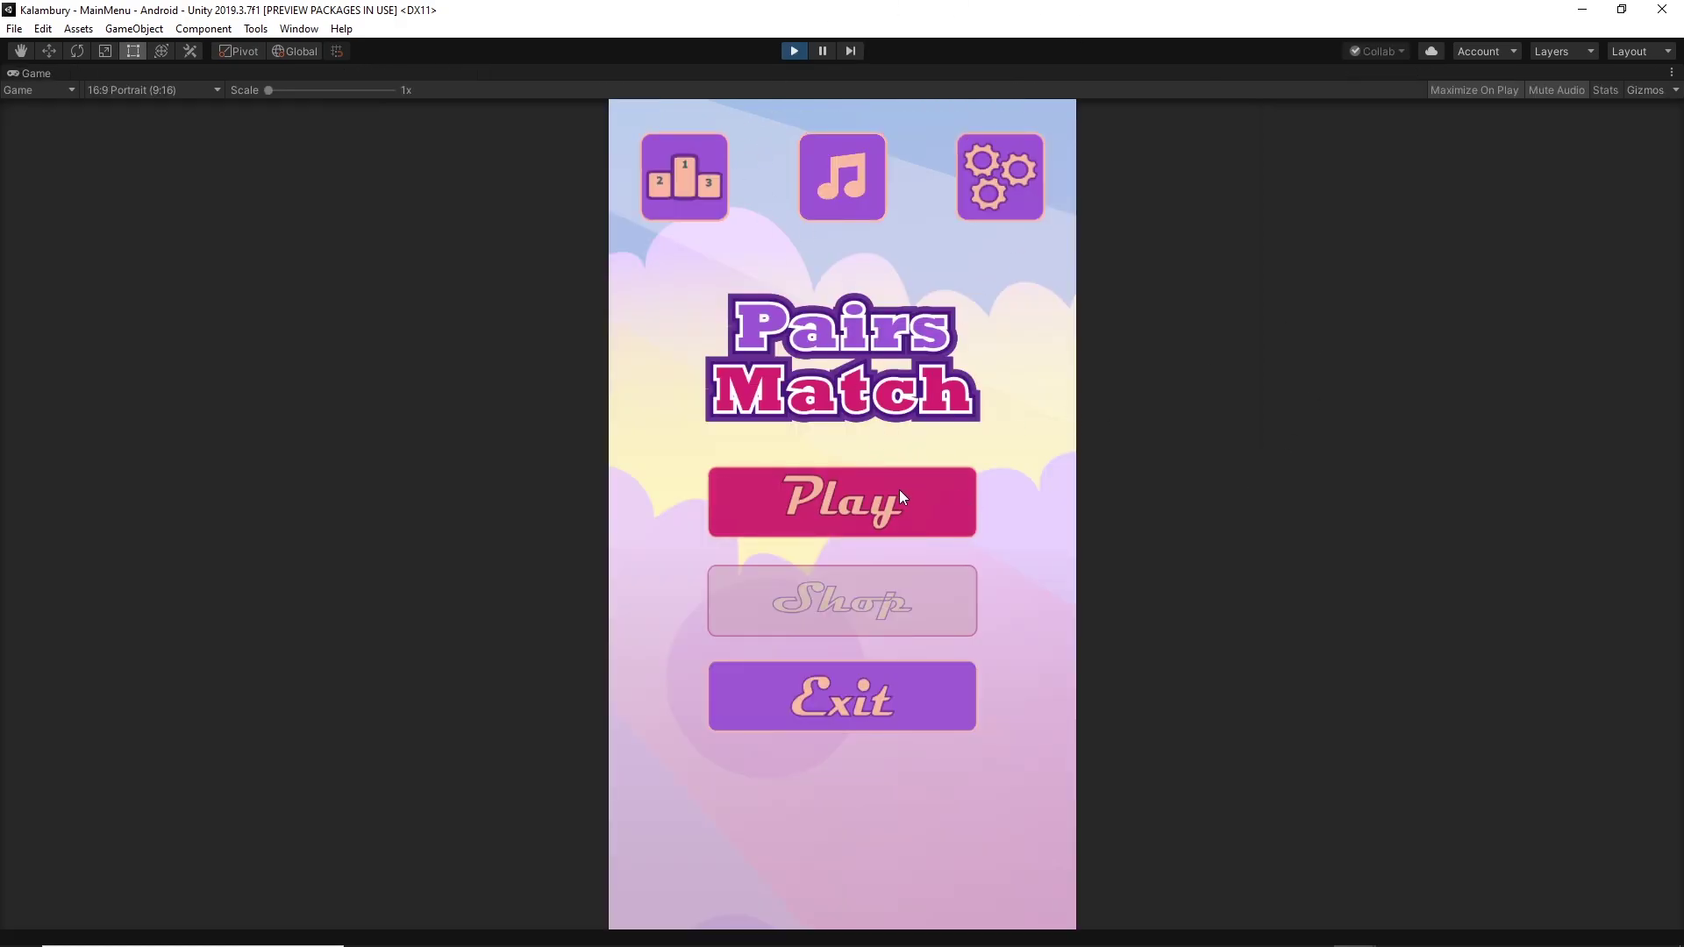
Step: Test the panel transitions by opening the pairs and category selection, switching to the settings, and returning to the main menu
click(853, 506)
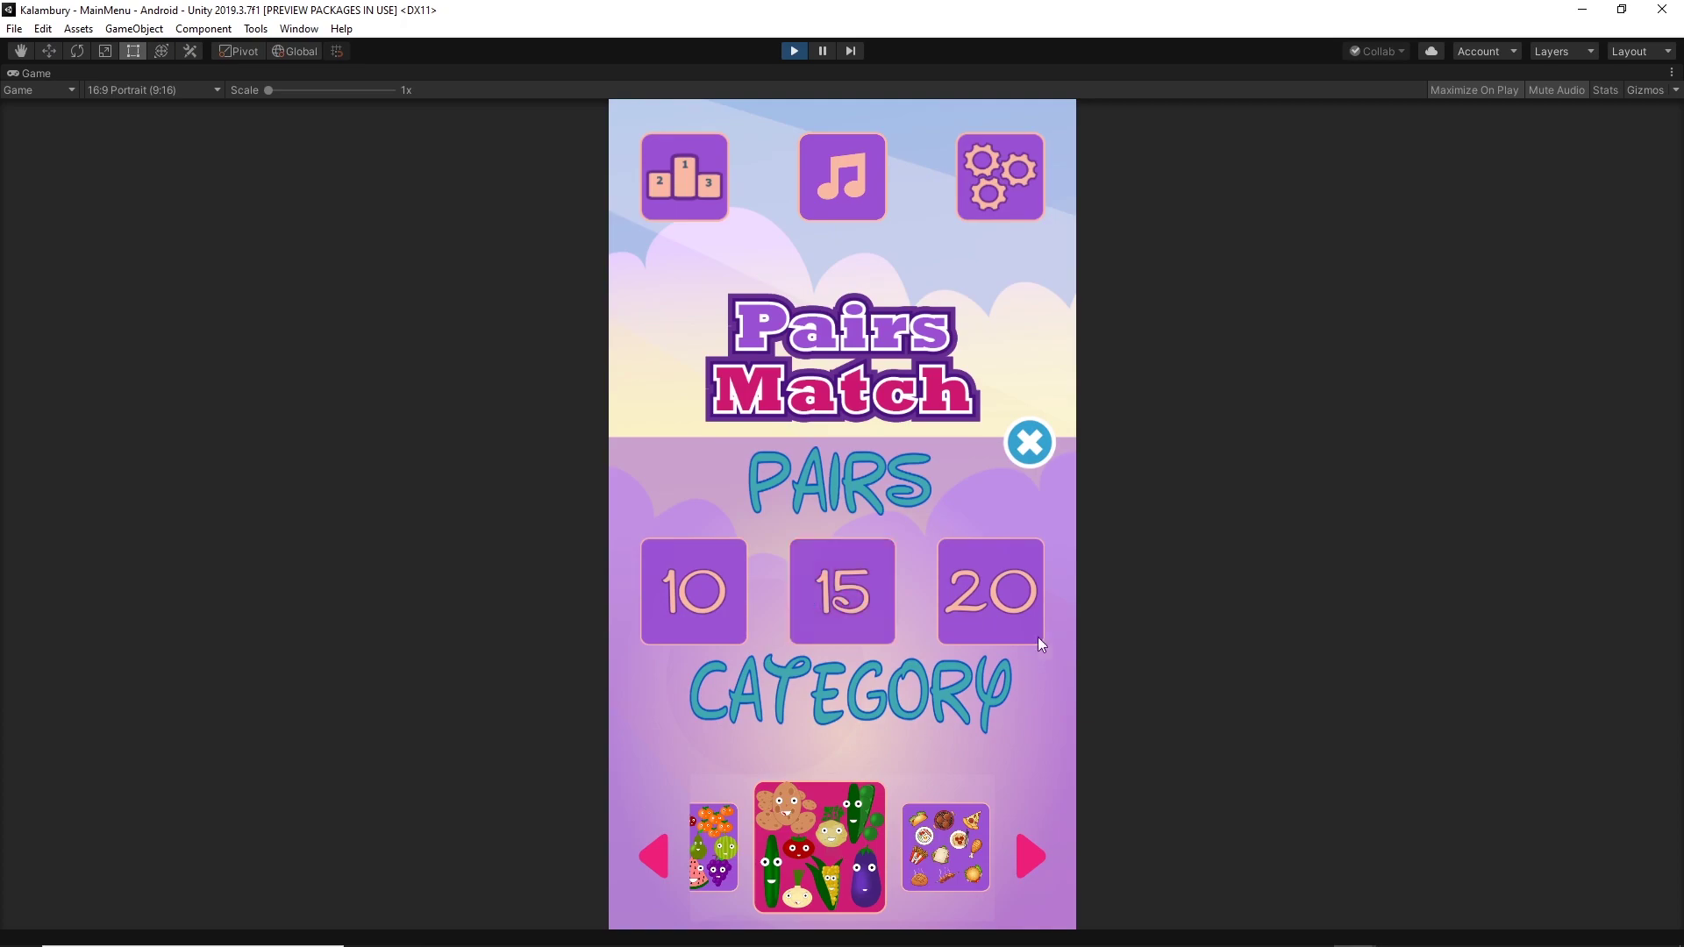
click(1010, 177)
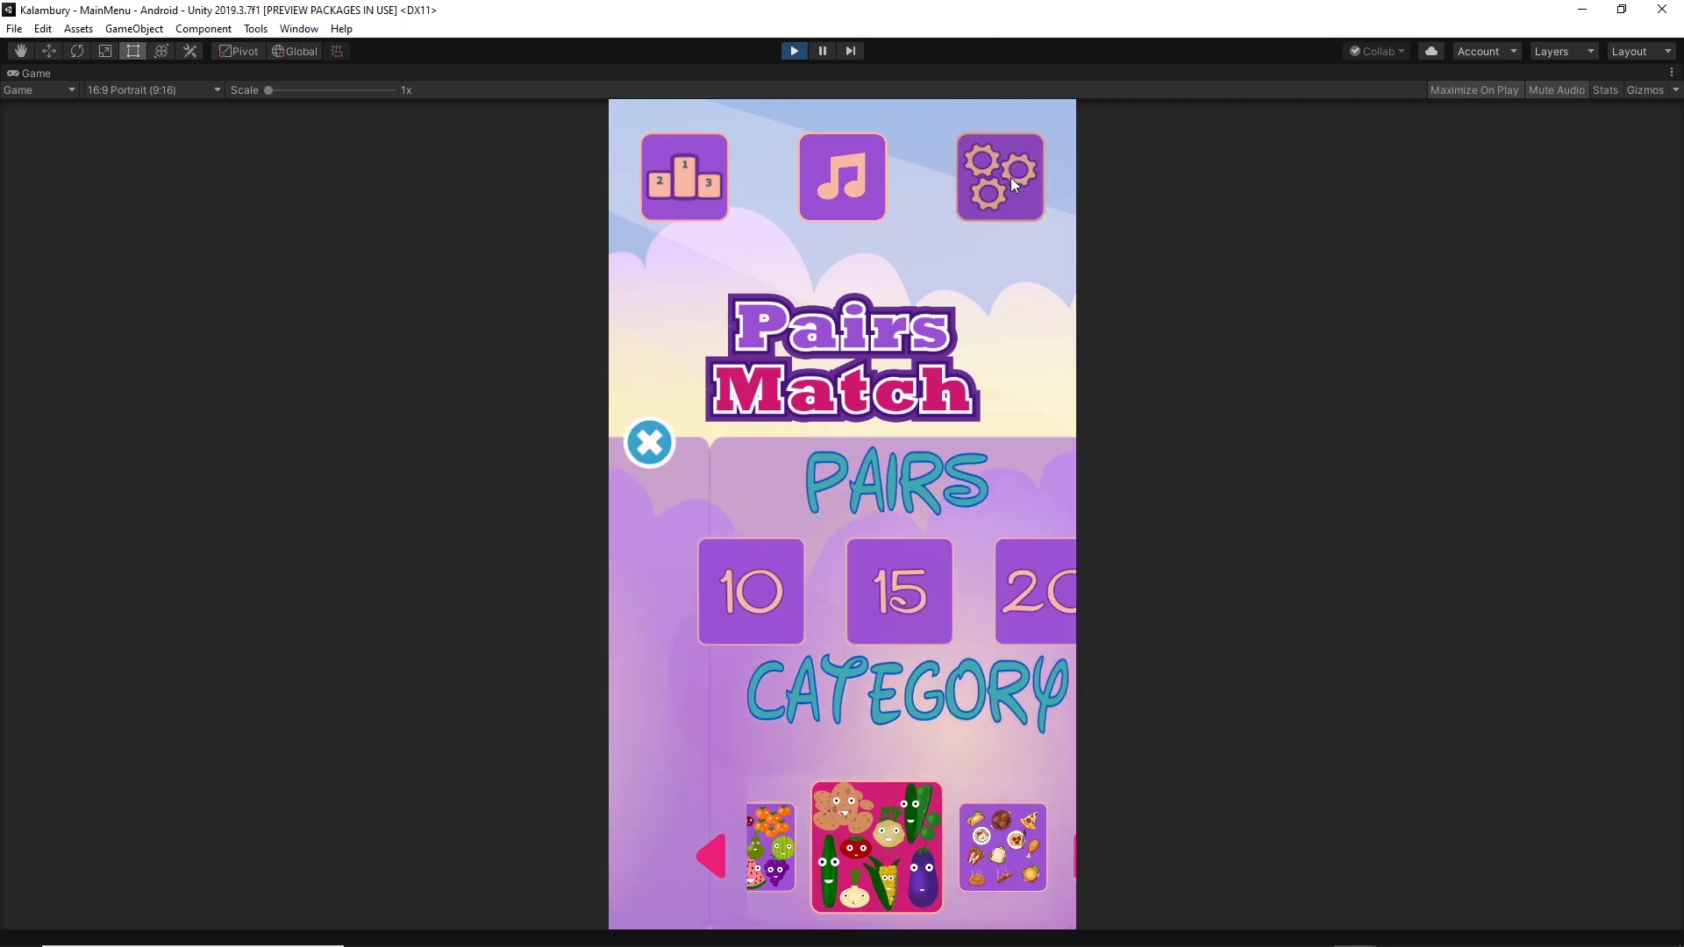
click(1029, 440)
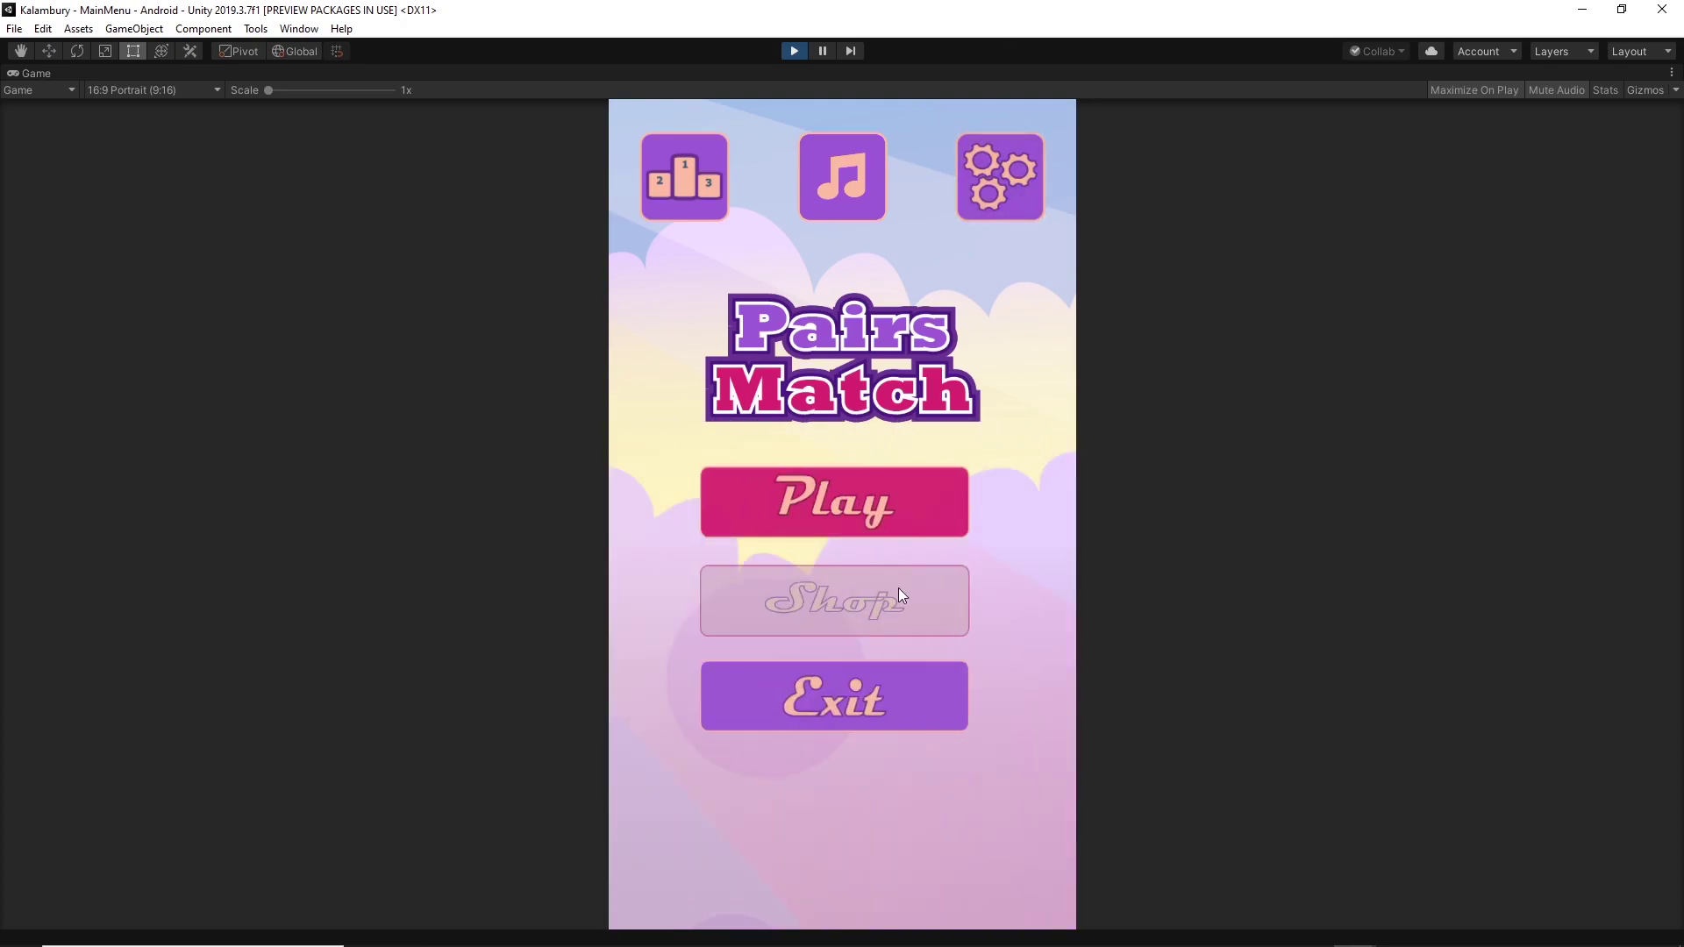
Step: Start a 15-pair game from the main menu and exit it back to the menu
click(842, 510)
click(824, 593)
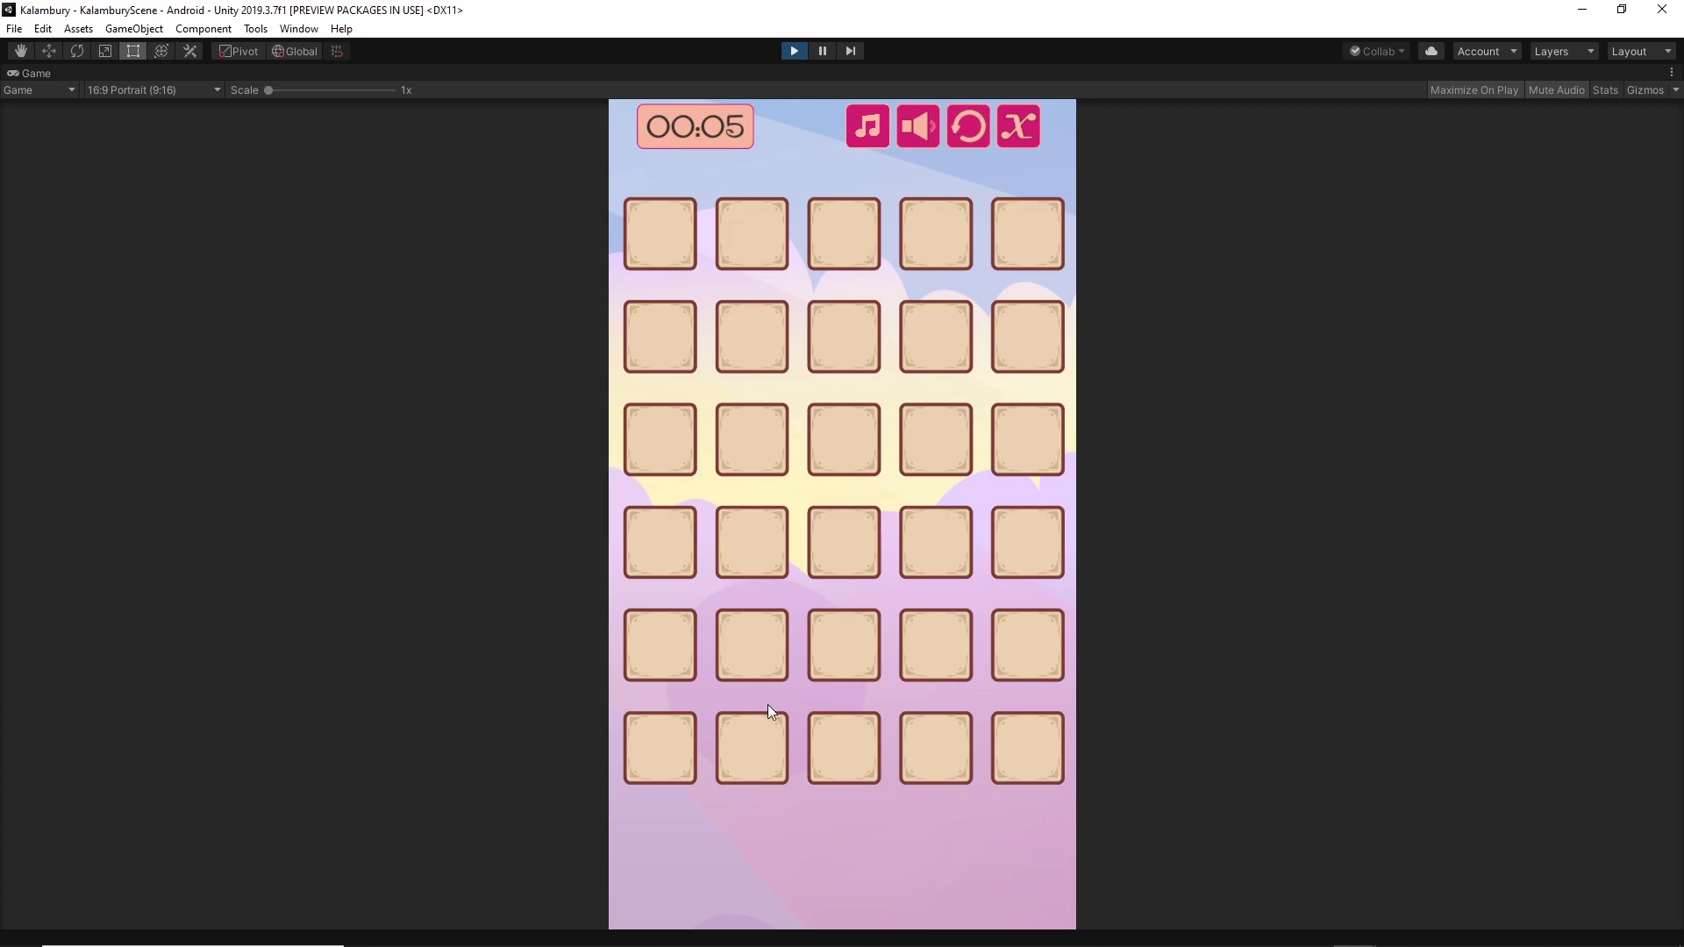
click(927, 369)
click(1001, 130)
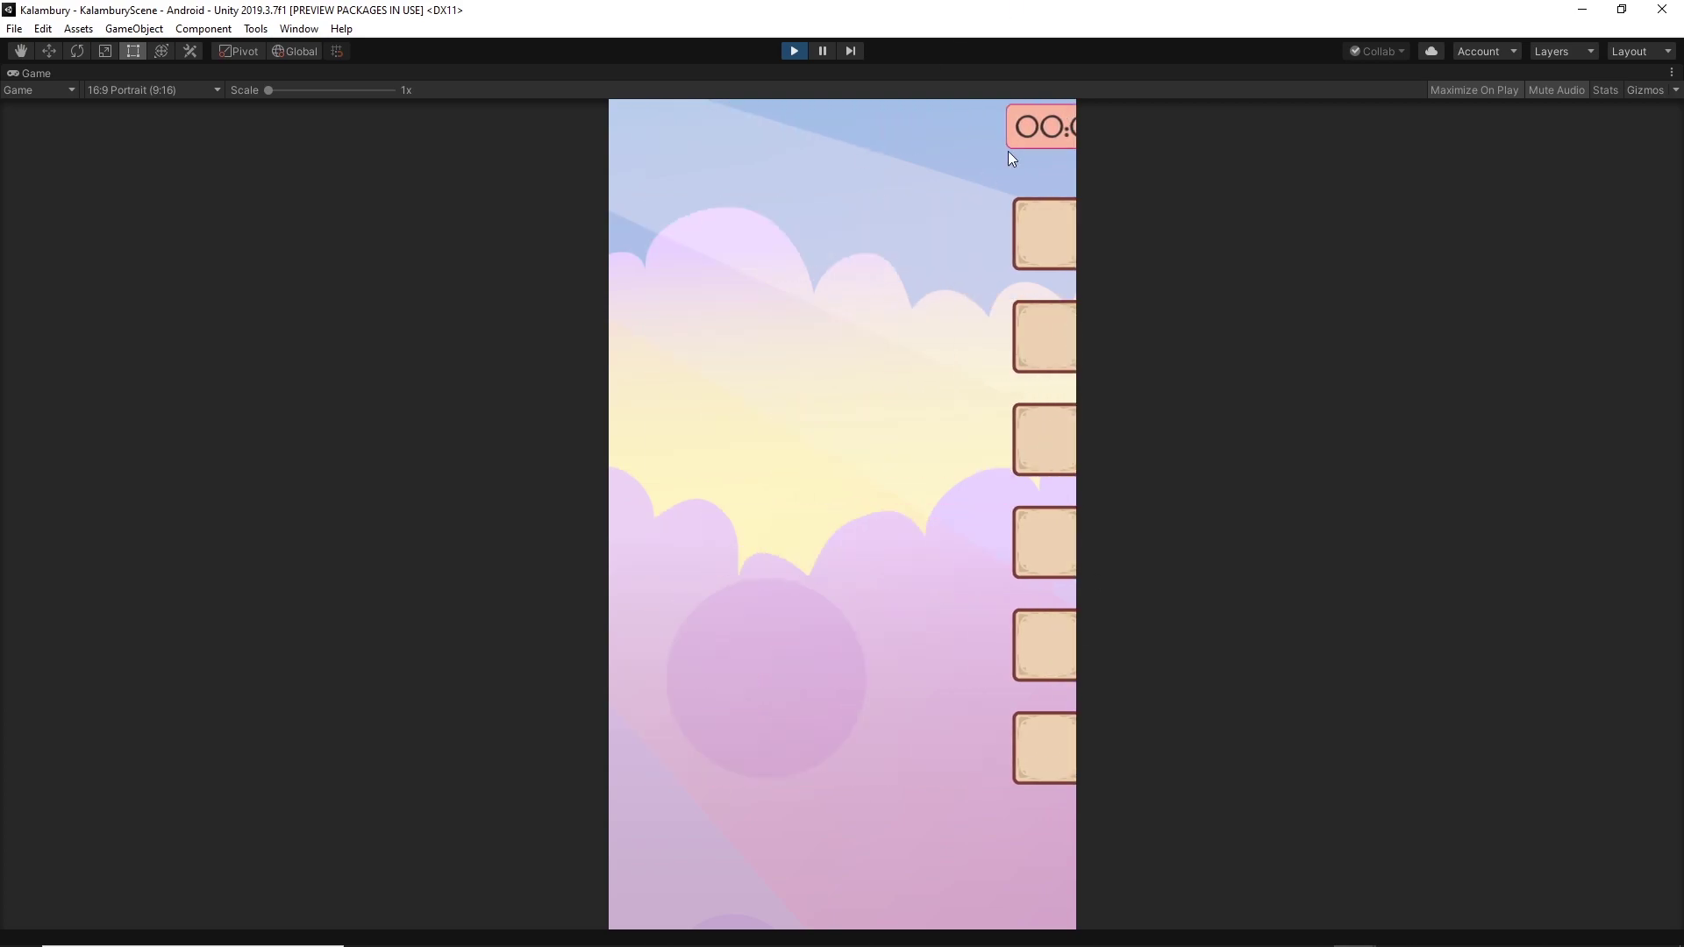
Step: Reopen the pairs and category selection, stop Play mode, and run the main menu briefly once more
click(893, 515)
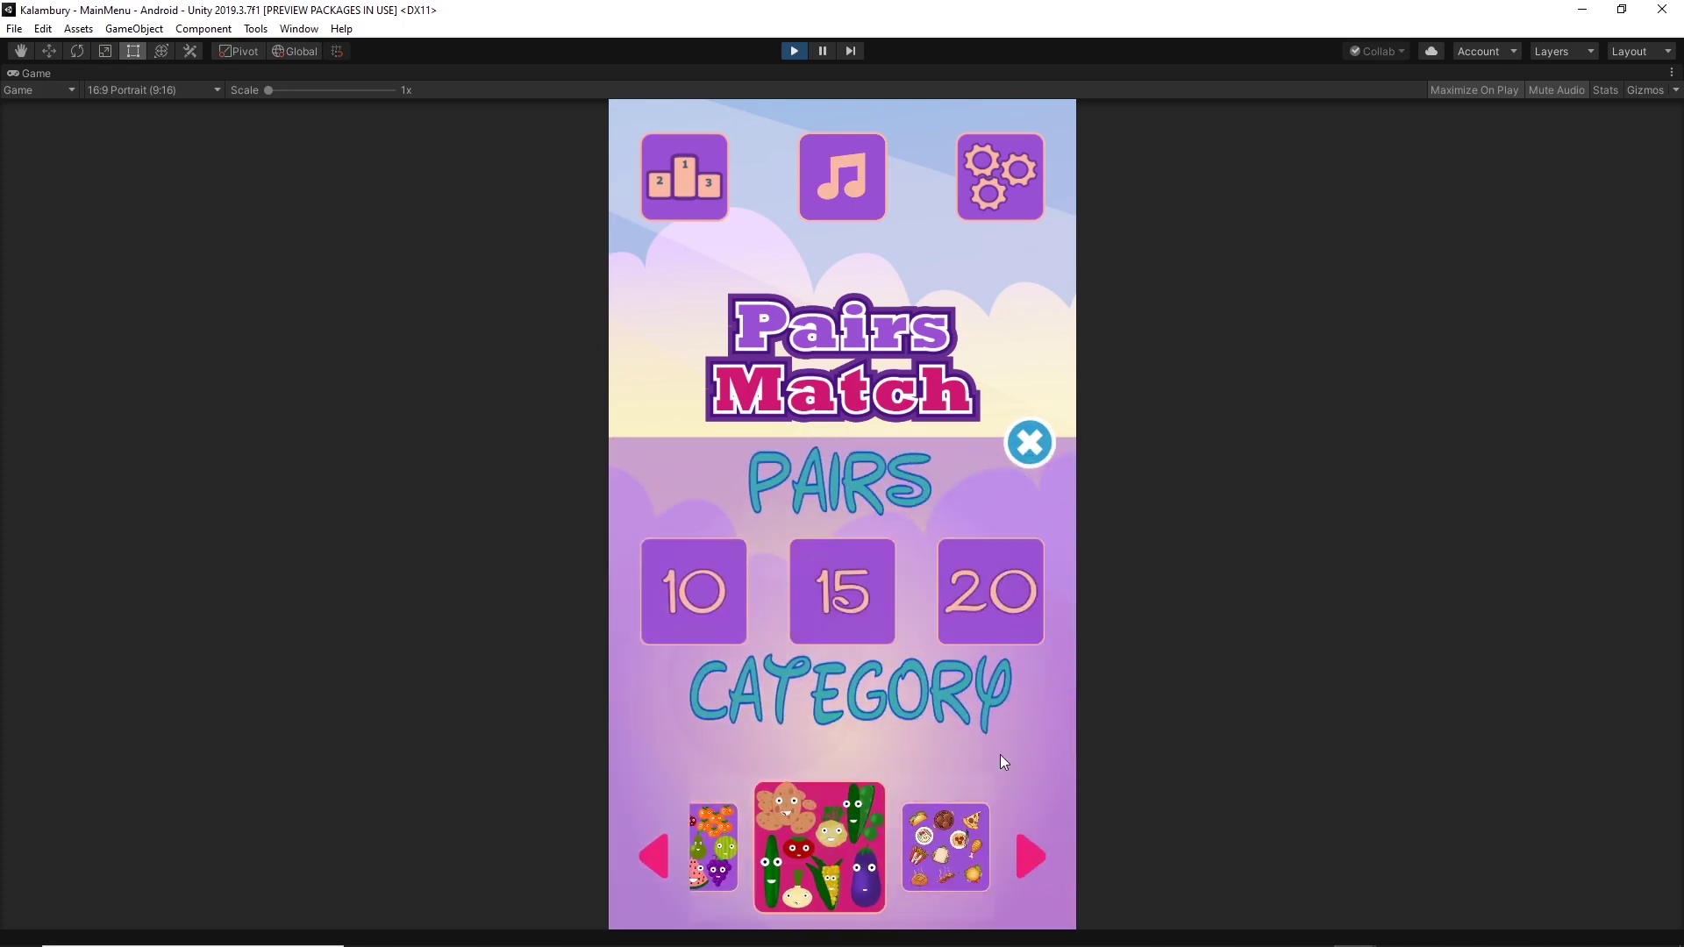
click(791, 51)
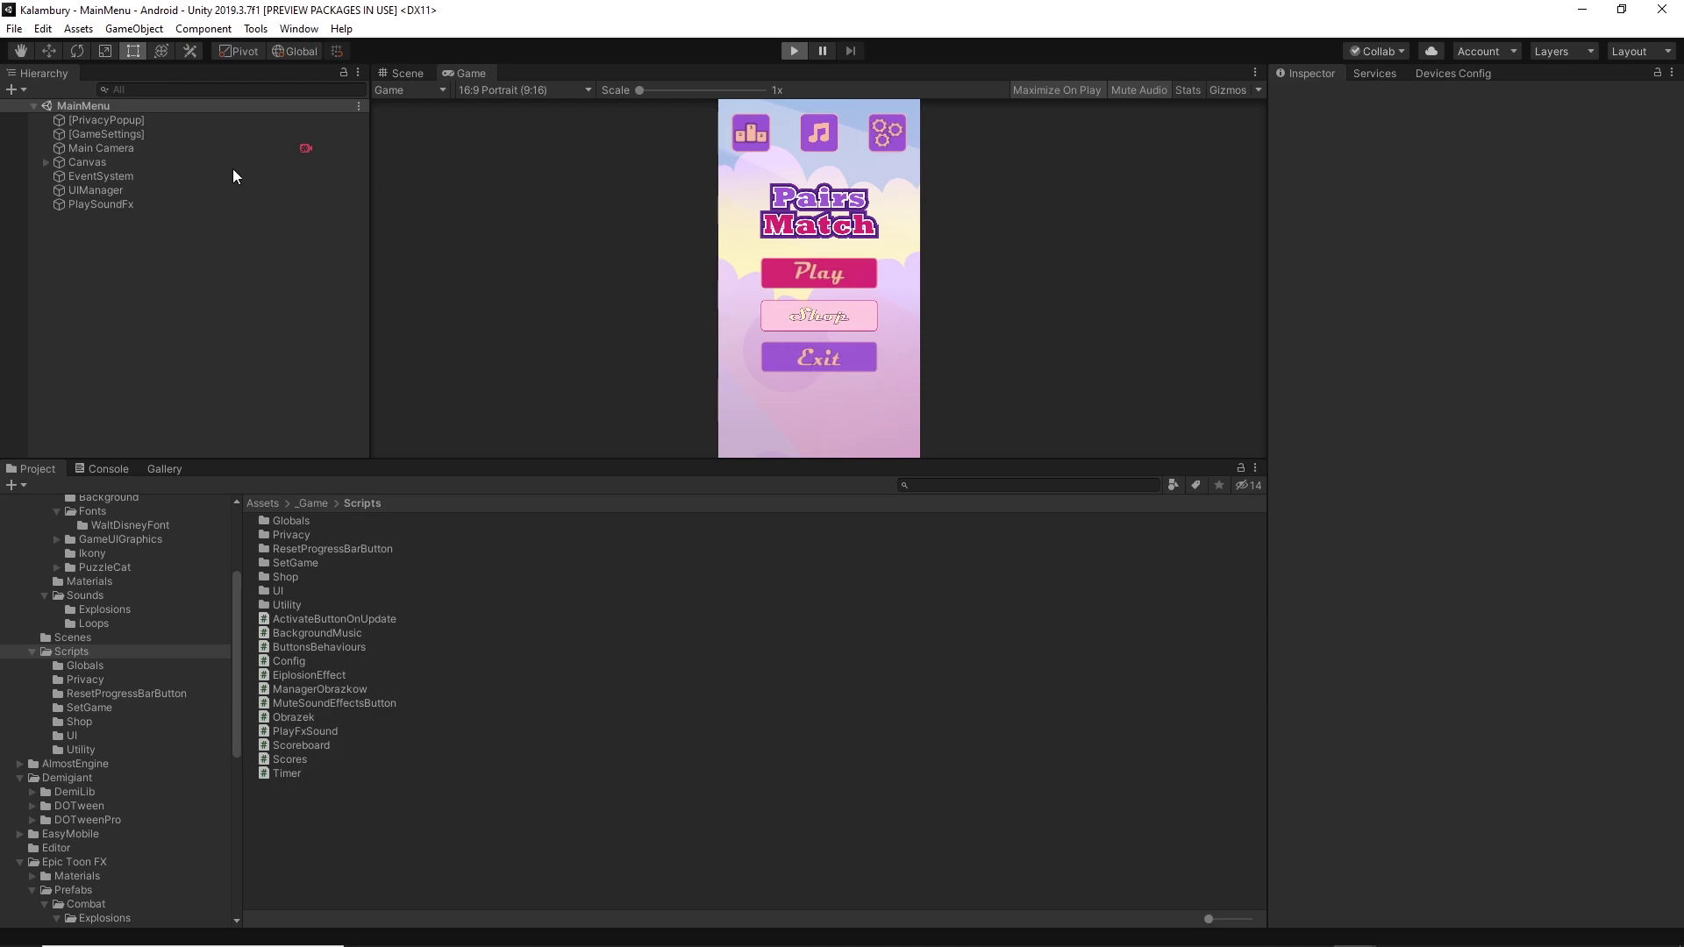
key(ctrl+p)
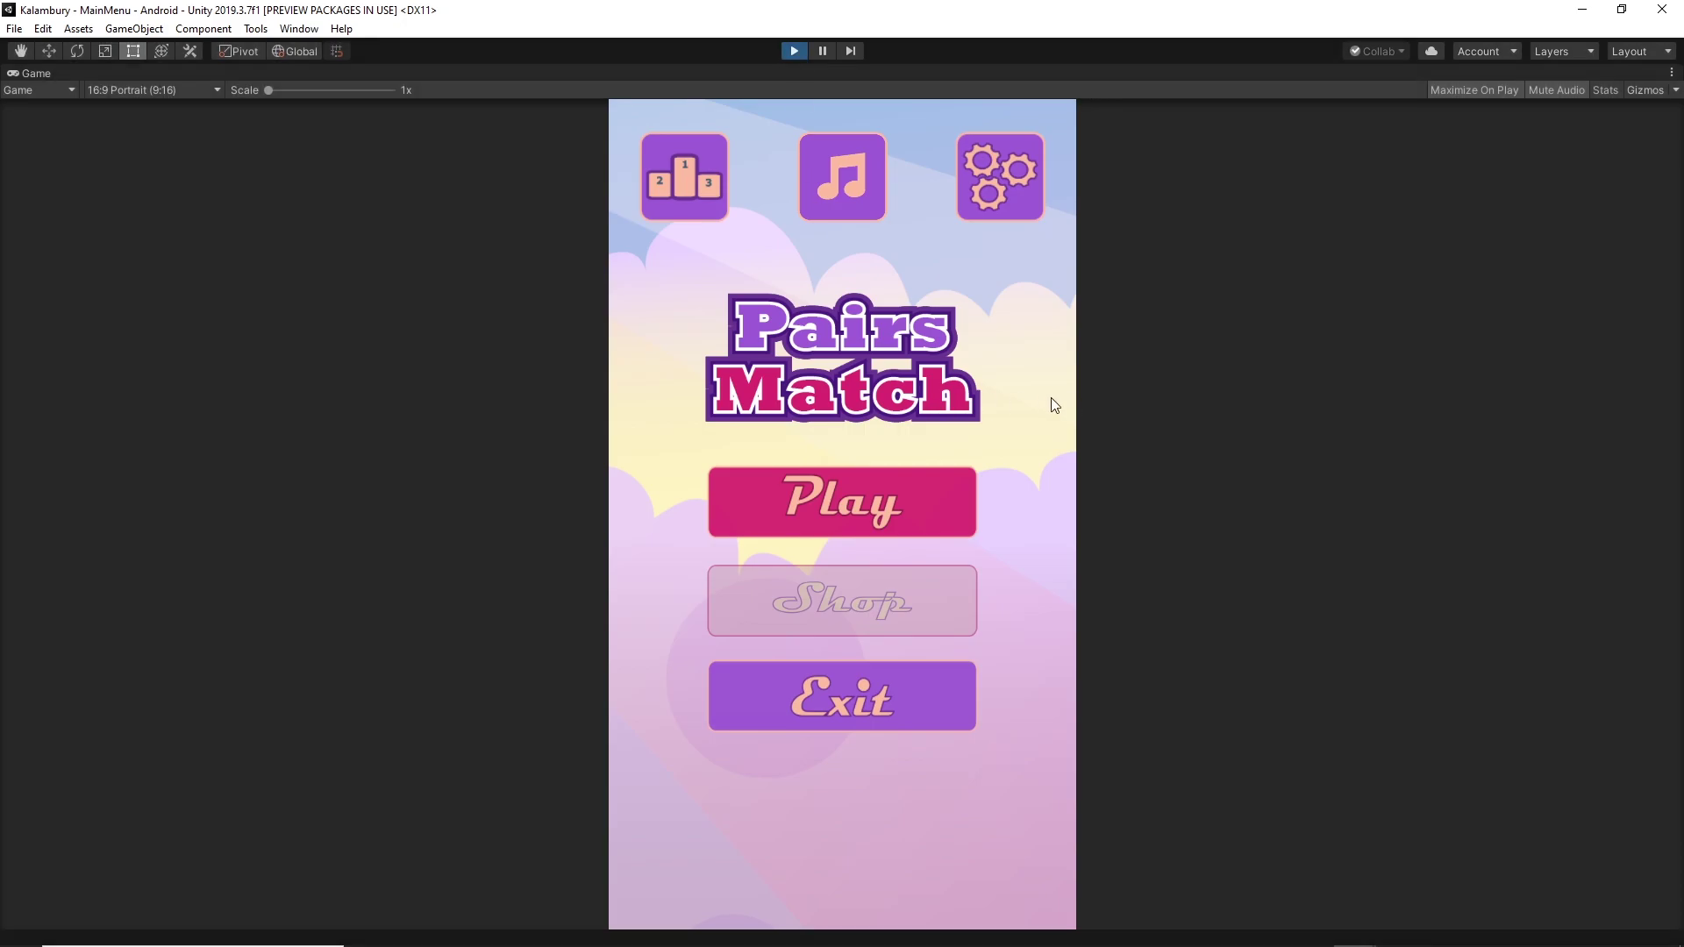
key(ctrl+p)
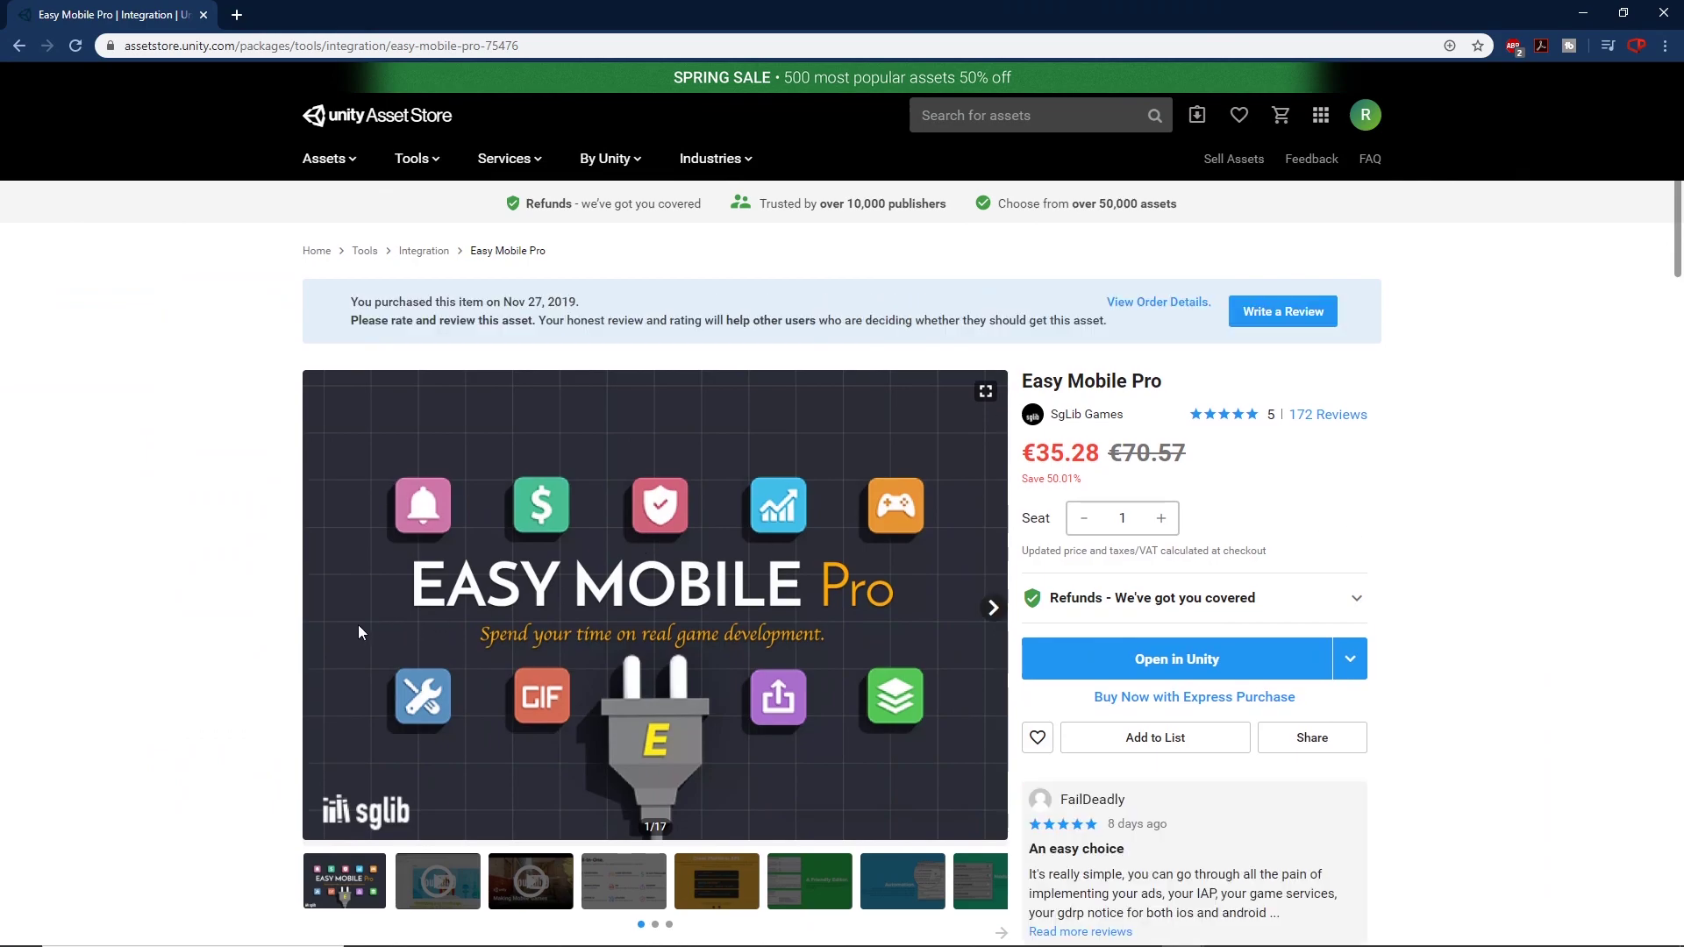
Step: Look over the Easy Mobile Pro store page and browse its gallery to the "Making Mobile Games" video
scroll(691, 400, down, 5)
scroll(838, 350, up, 5)
scroll(663, 545, down, 5)
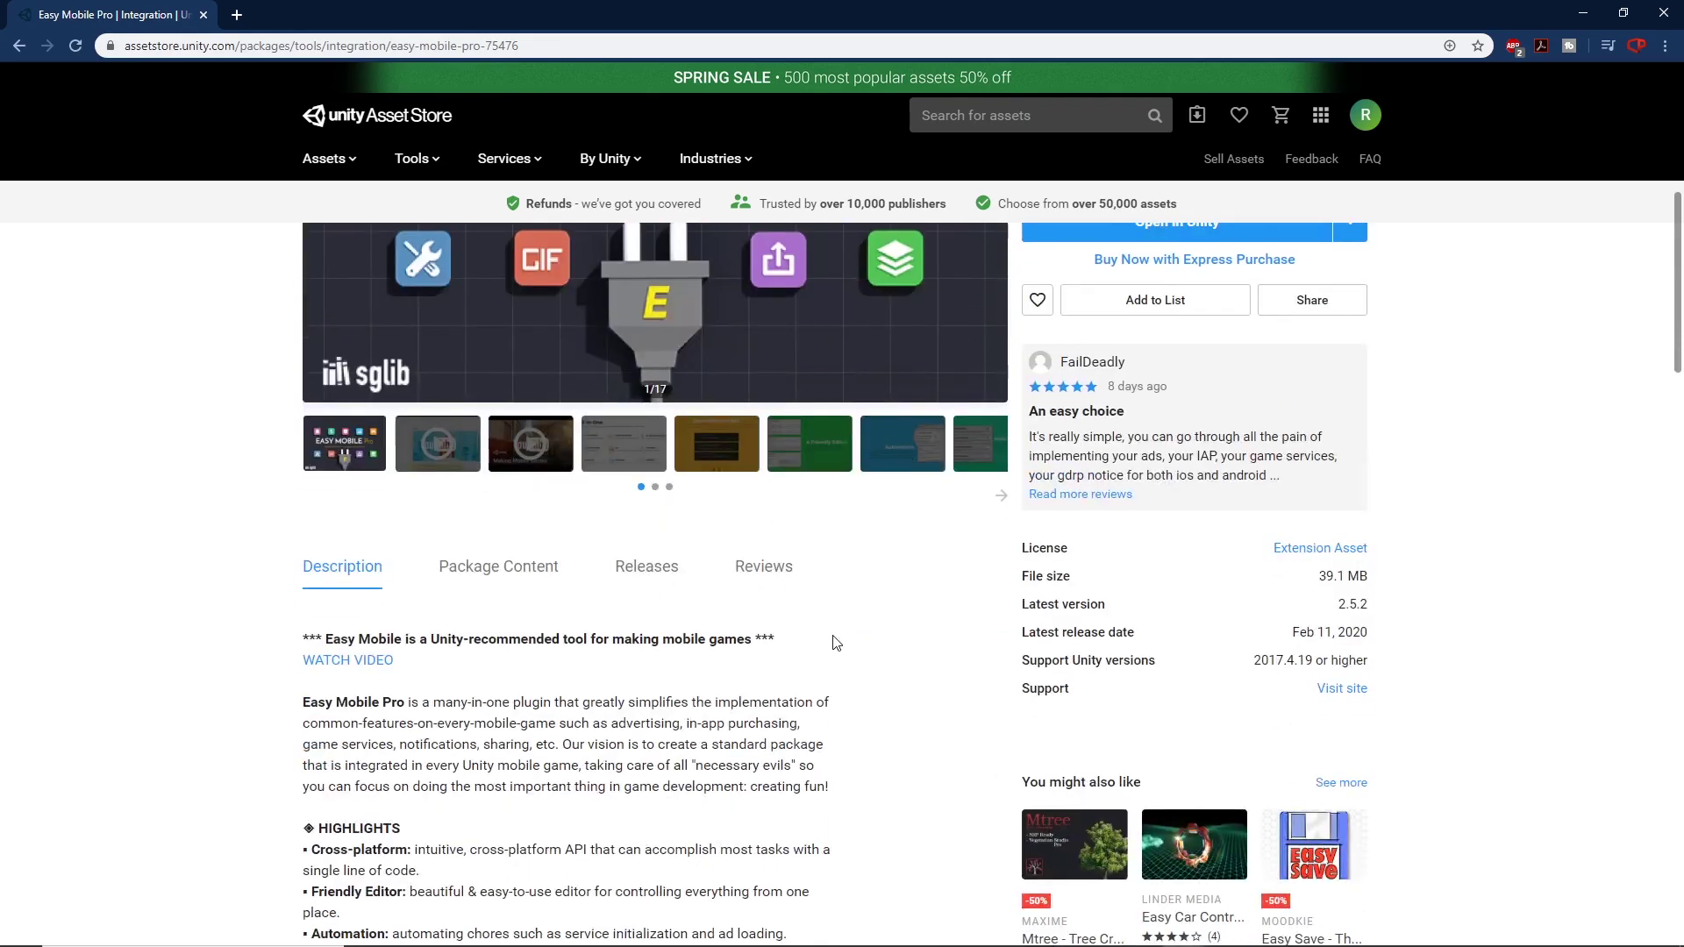
scroll(576, 595, up, 2)
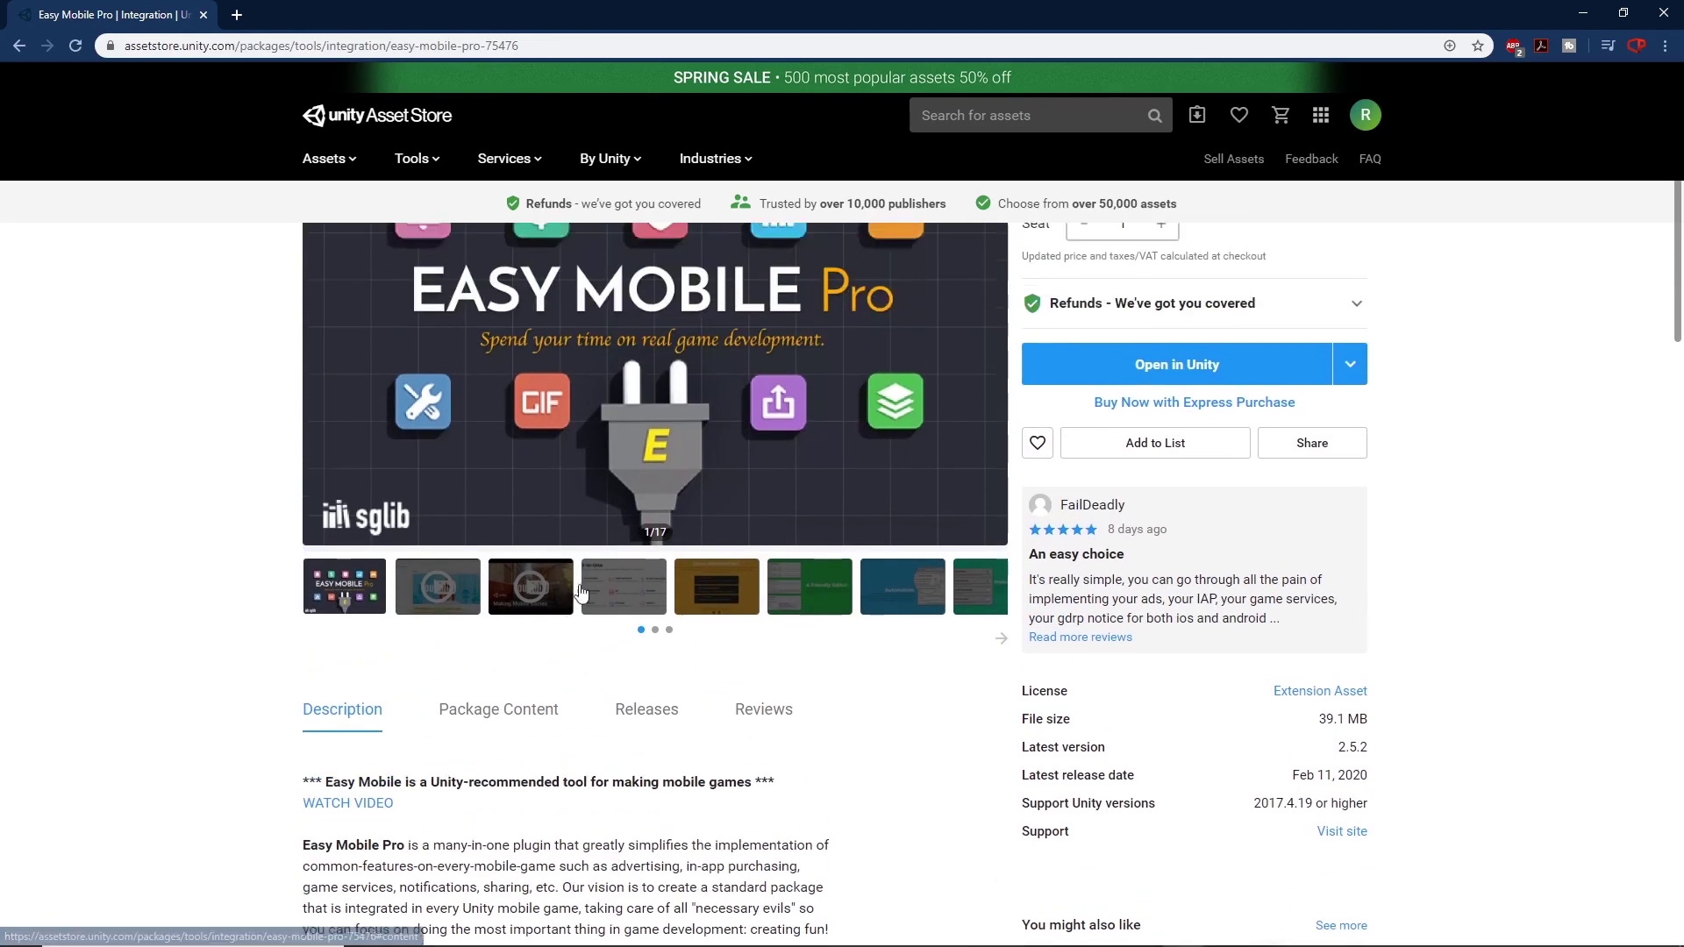
scroll(576, 594, up, 3)
scroll(904, 607, down, 2)
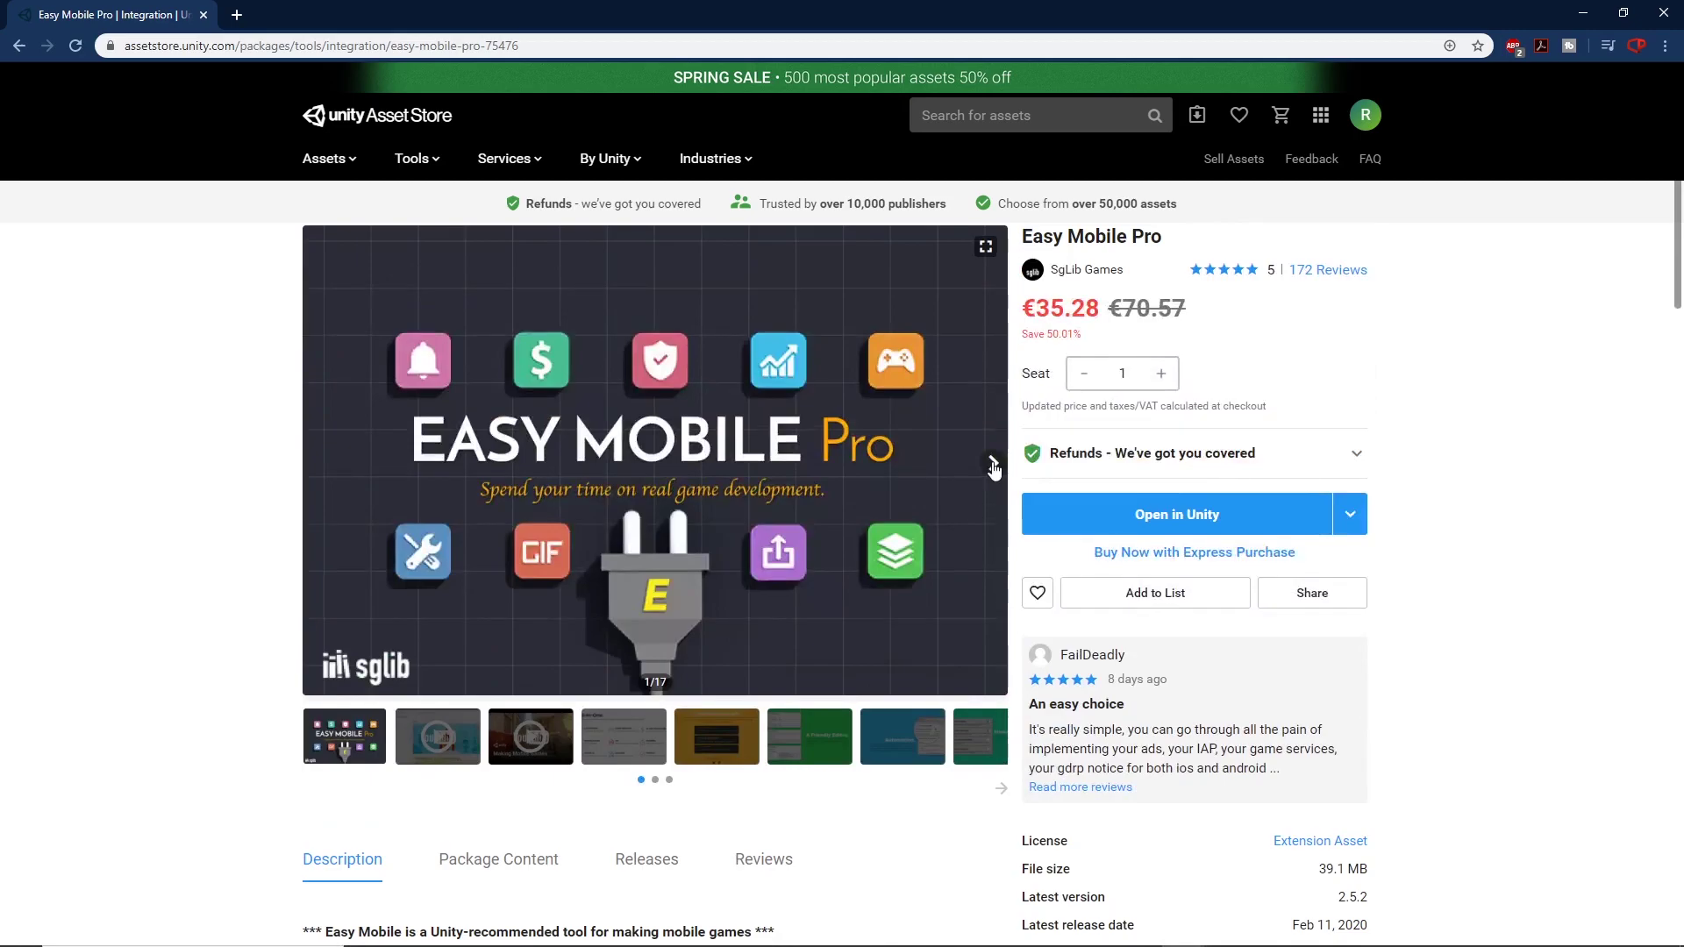
click(994, 462)
click(994, 462)
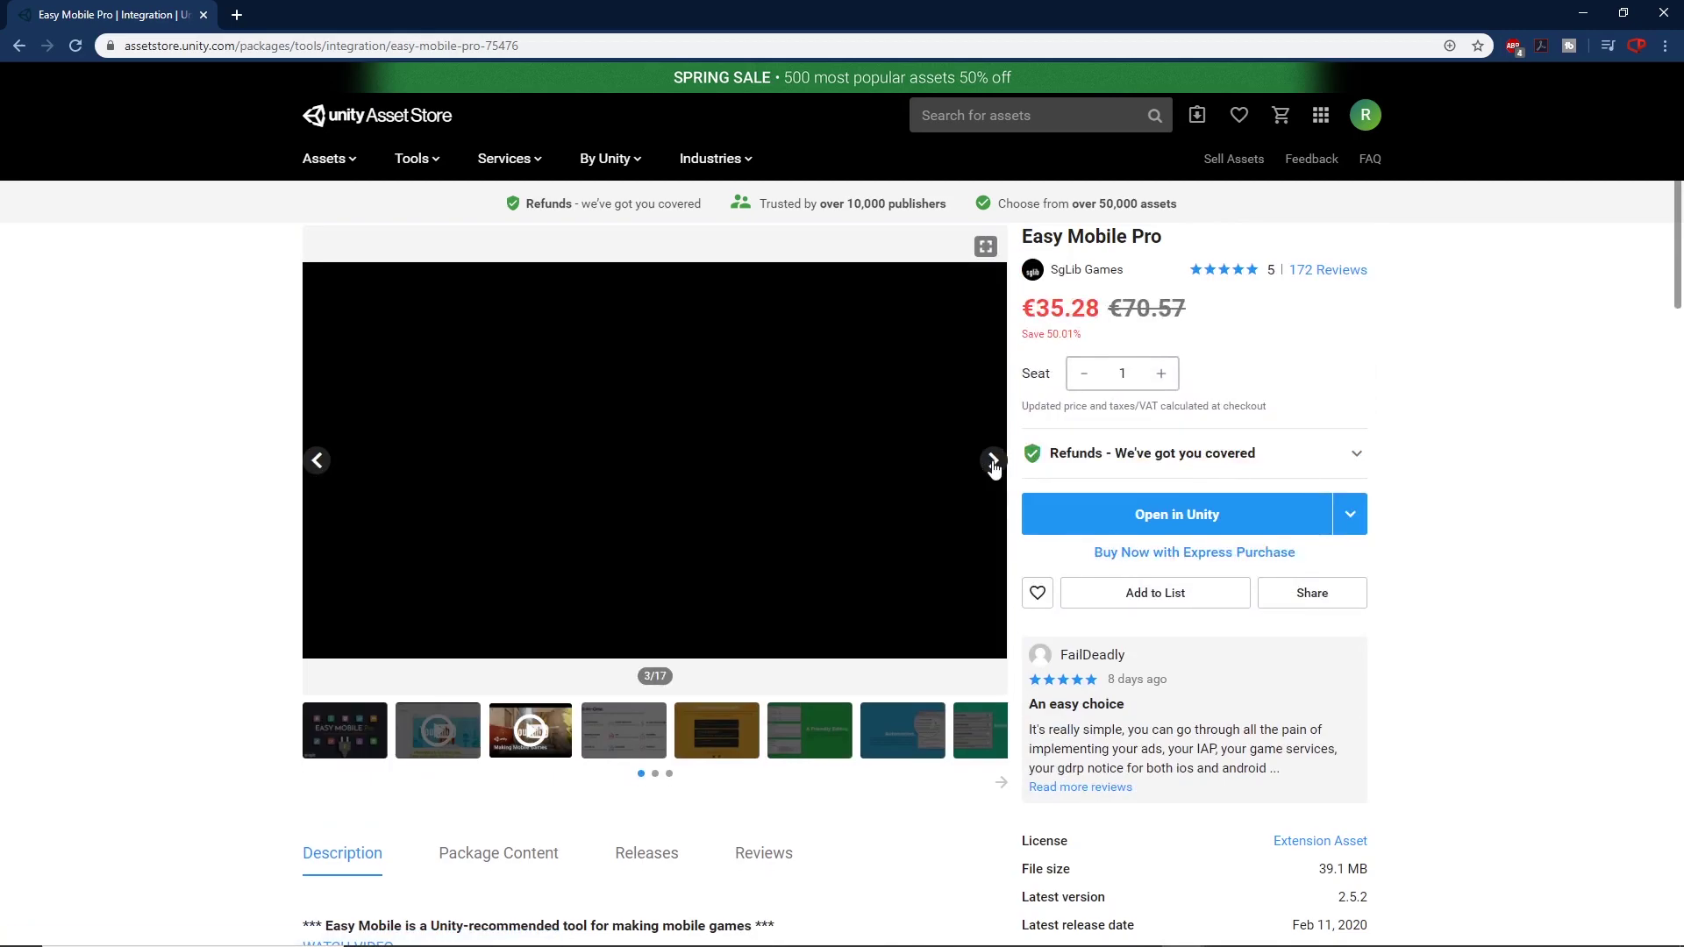
scroll(1028, 385, up, 2)
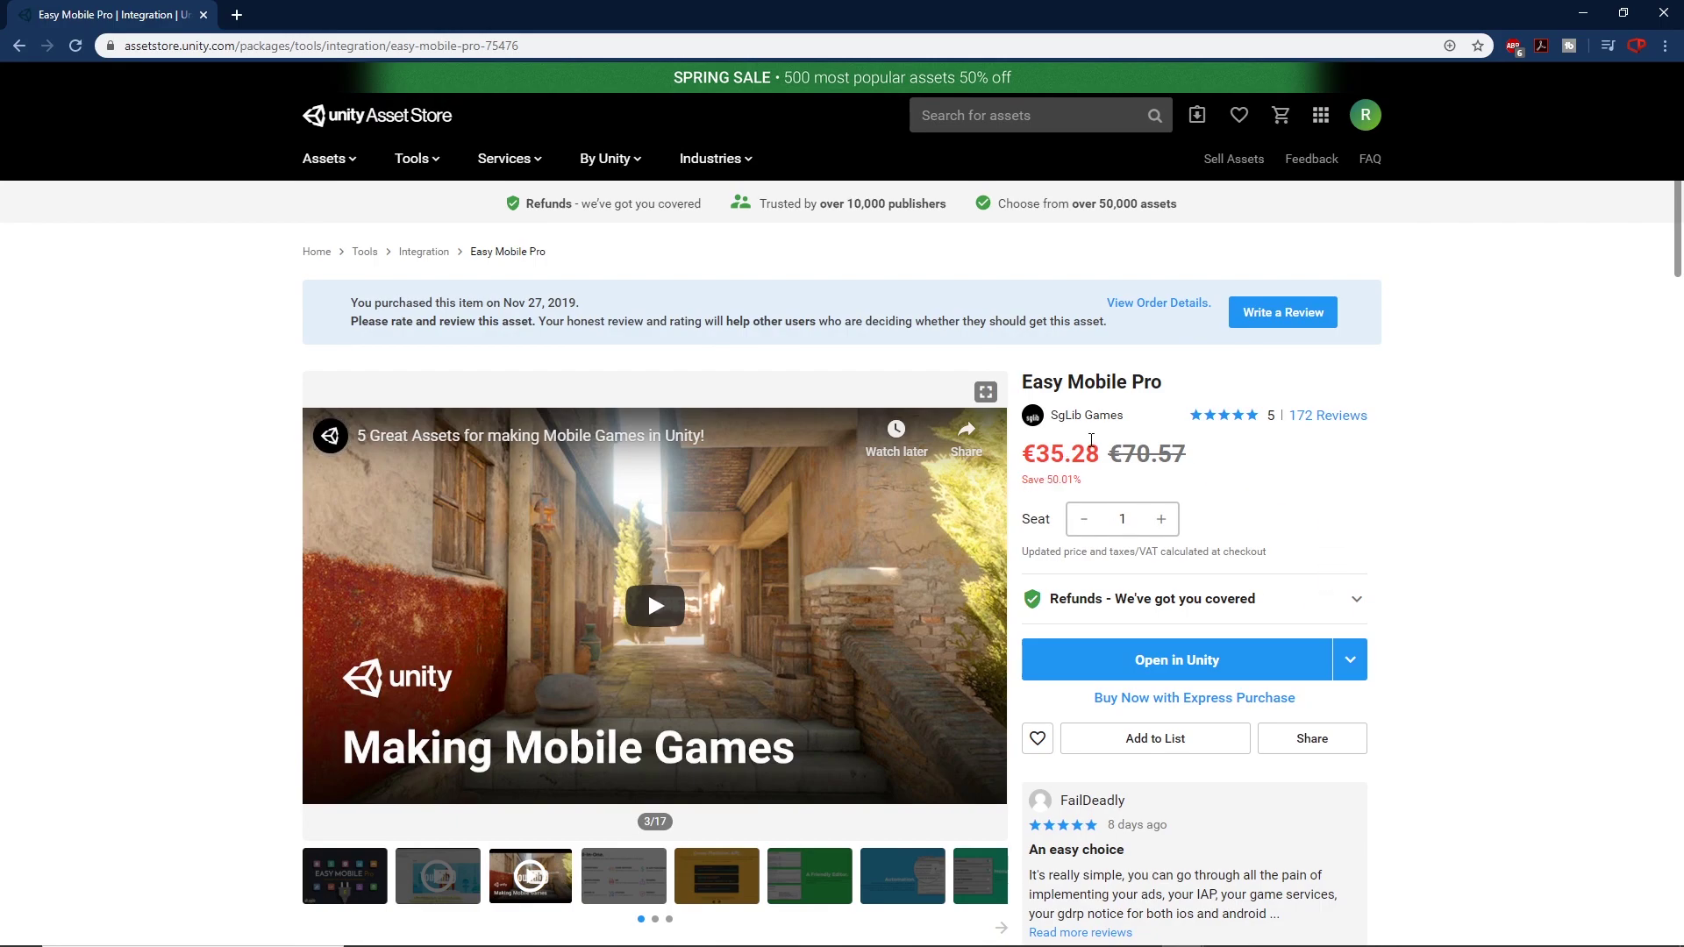
Step: Highlight Easy Mobile Pro's struck-through original price and skim the rest of its store page
drag(1109, 454, 1365, 518)
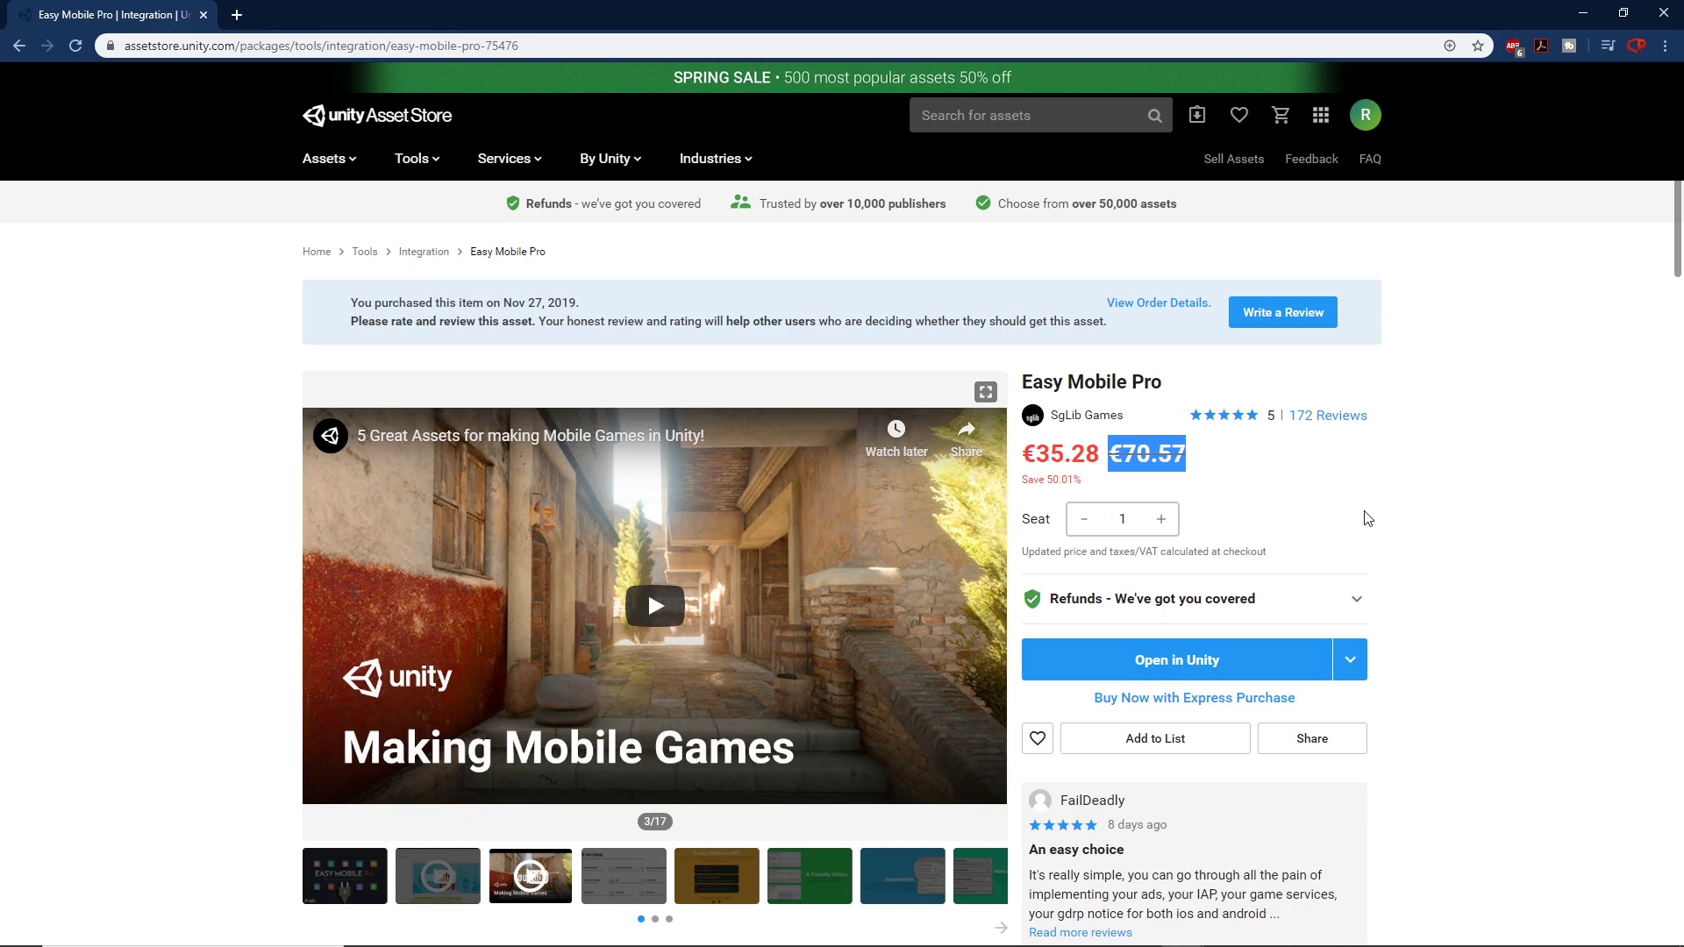
click(1365, 517)
scroll(571, 605, down, 5)
scroll(574, 605, down, 3)
scroll(504, 694, up, 10)
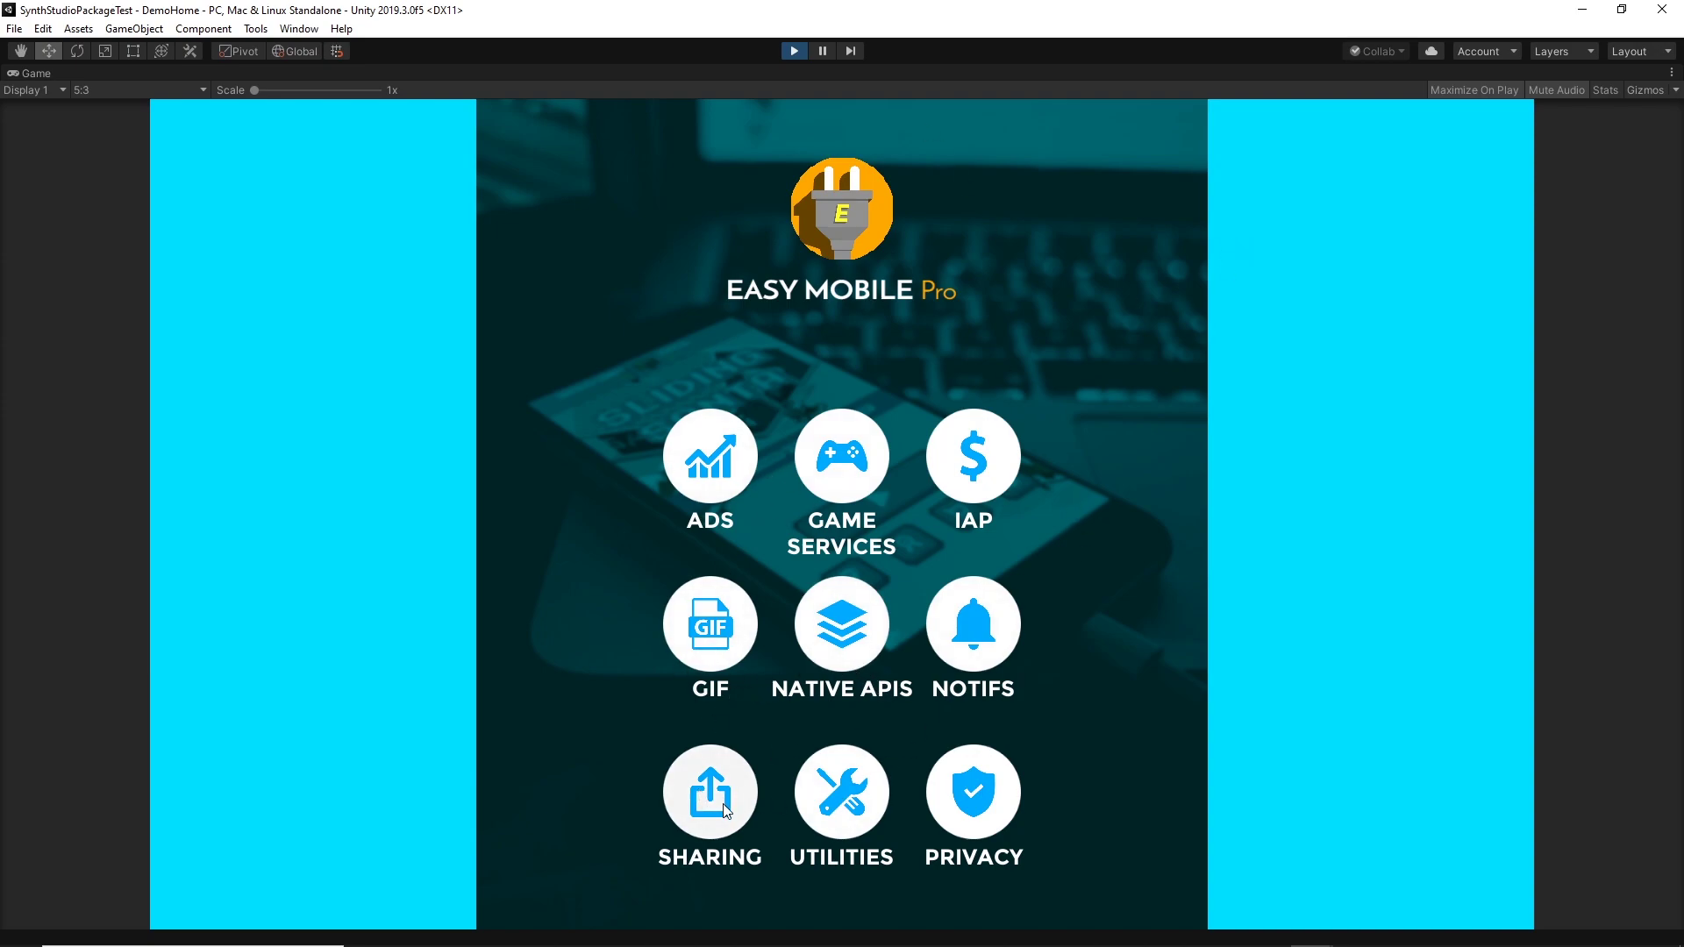
Step: Try the Utilities, Privacy and IAP modules in the running DemoHome scene and stop Play mode
click(877, 772)
click(981, 763)
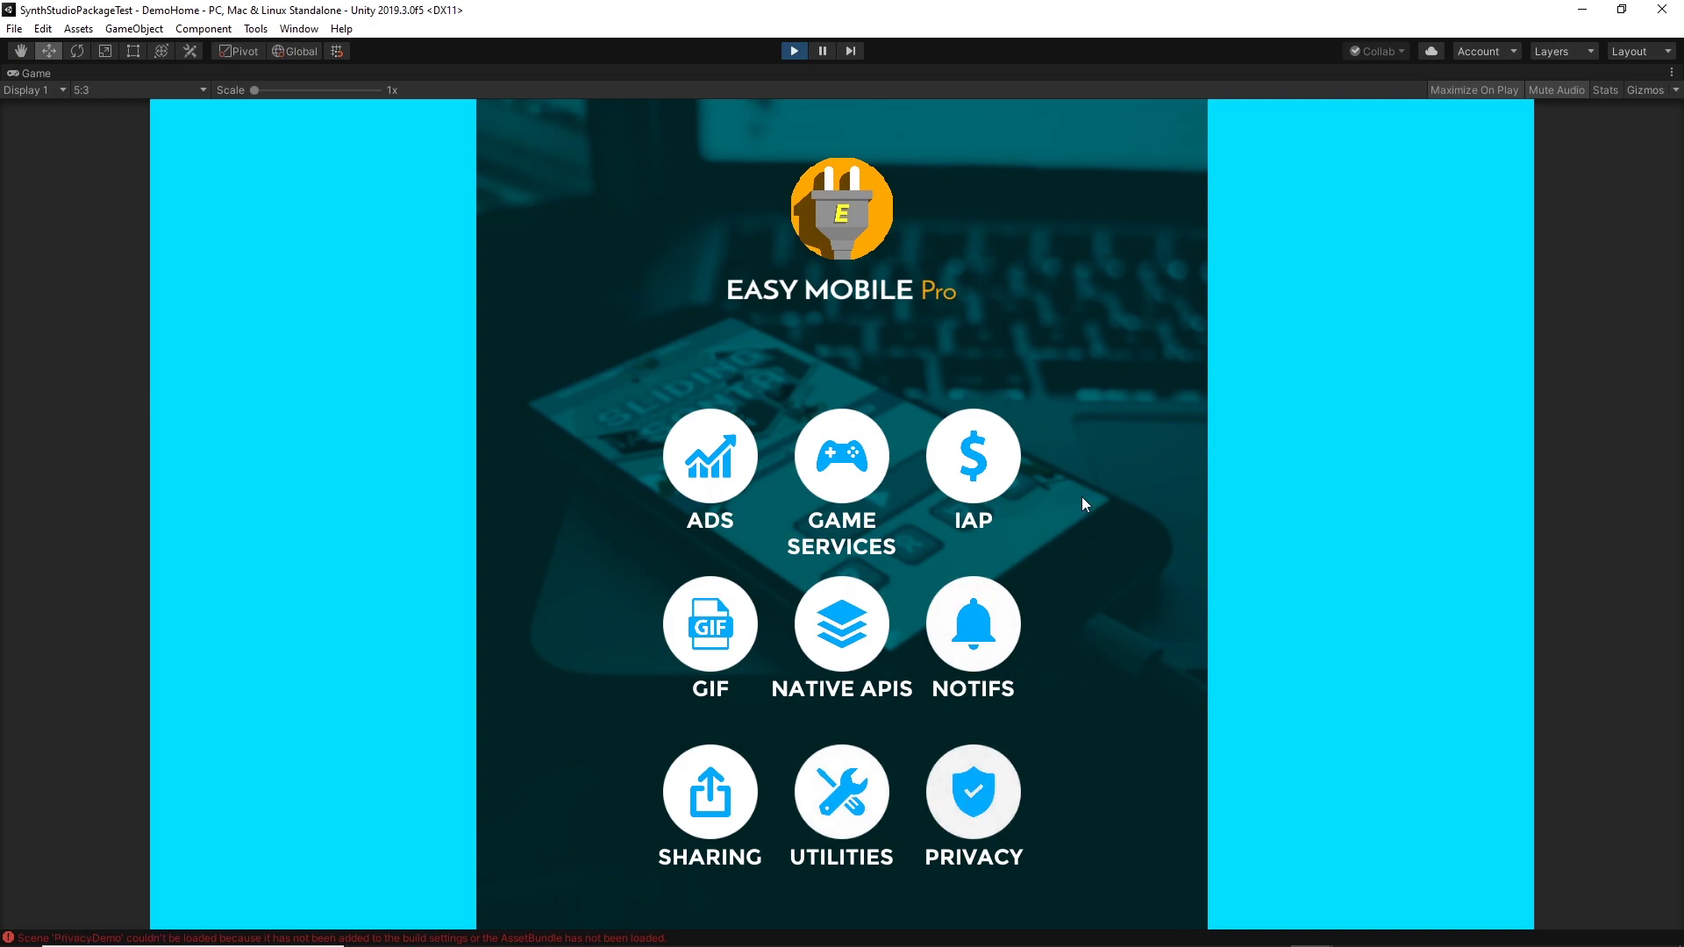
click(973, 456)
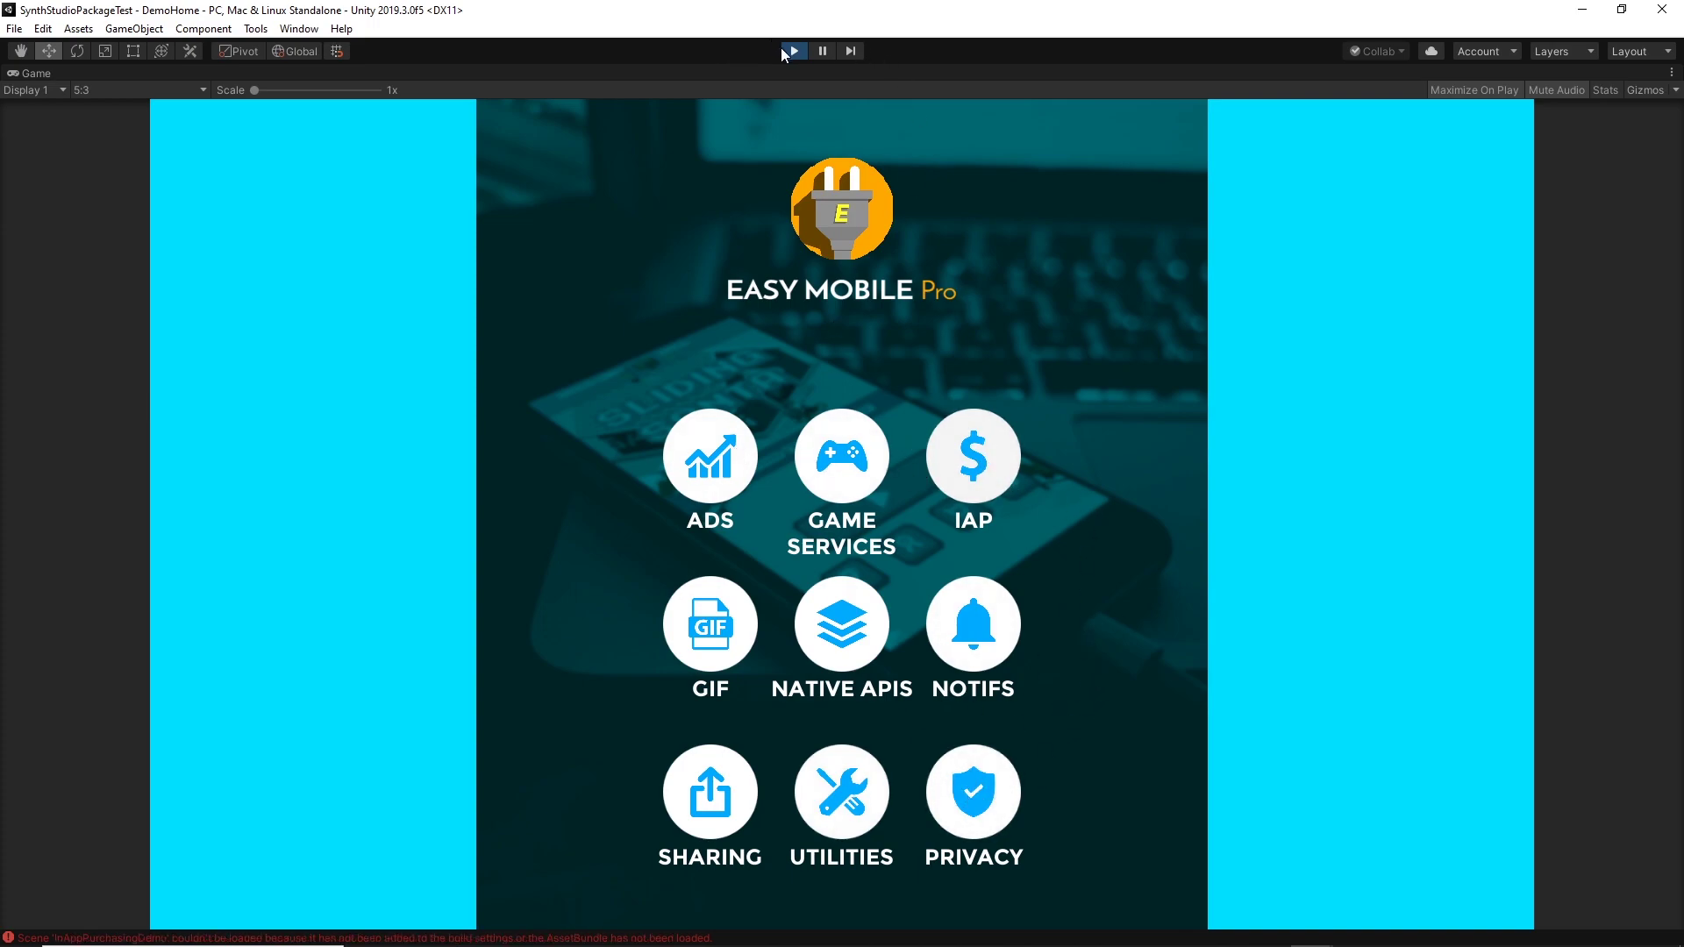
click(781, 50)
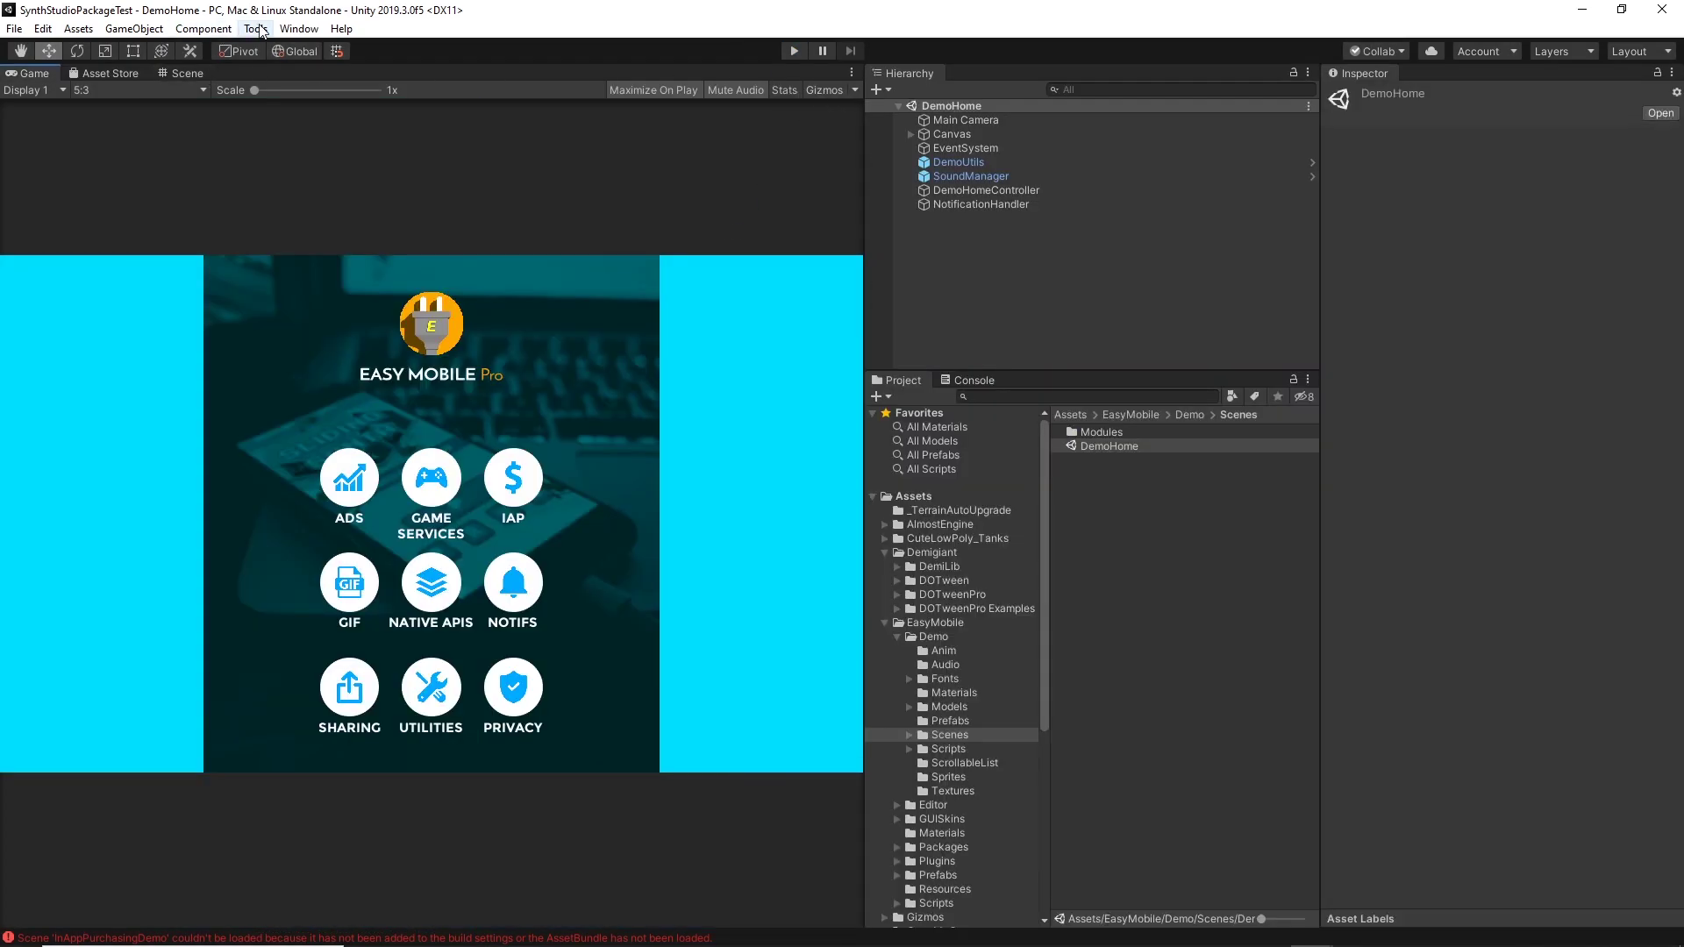
Step: Open the Easy Mobile settings window and review its Build and Tools pages, ending on the Settings page
click(261, 29)
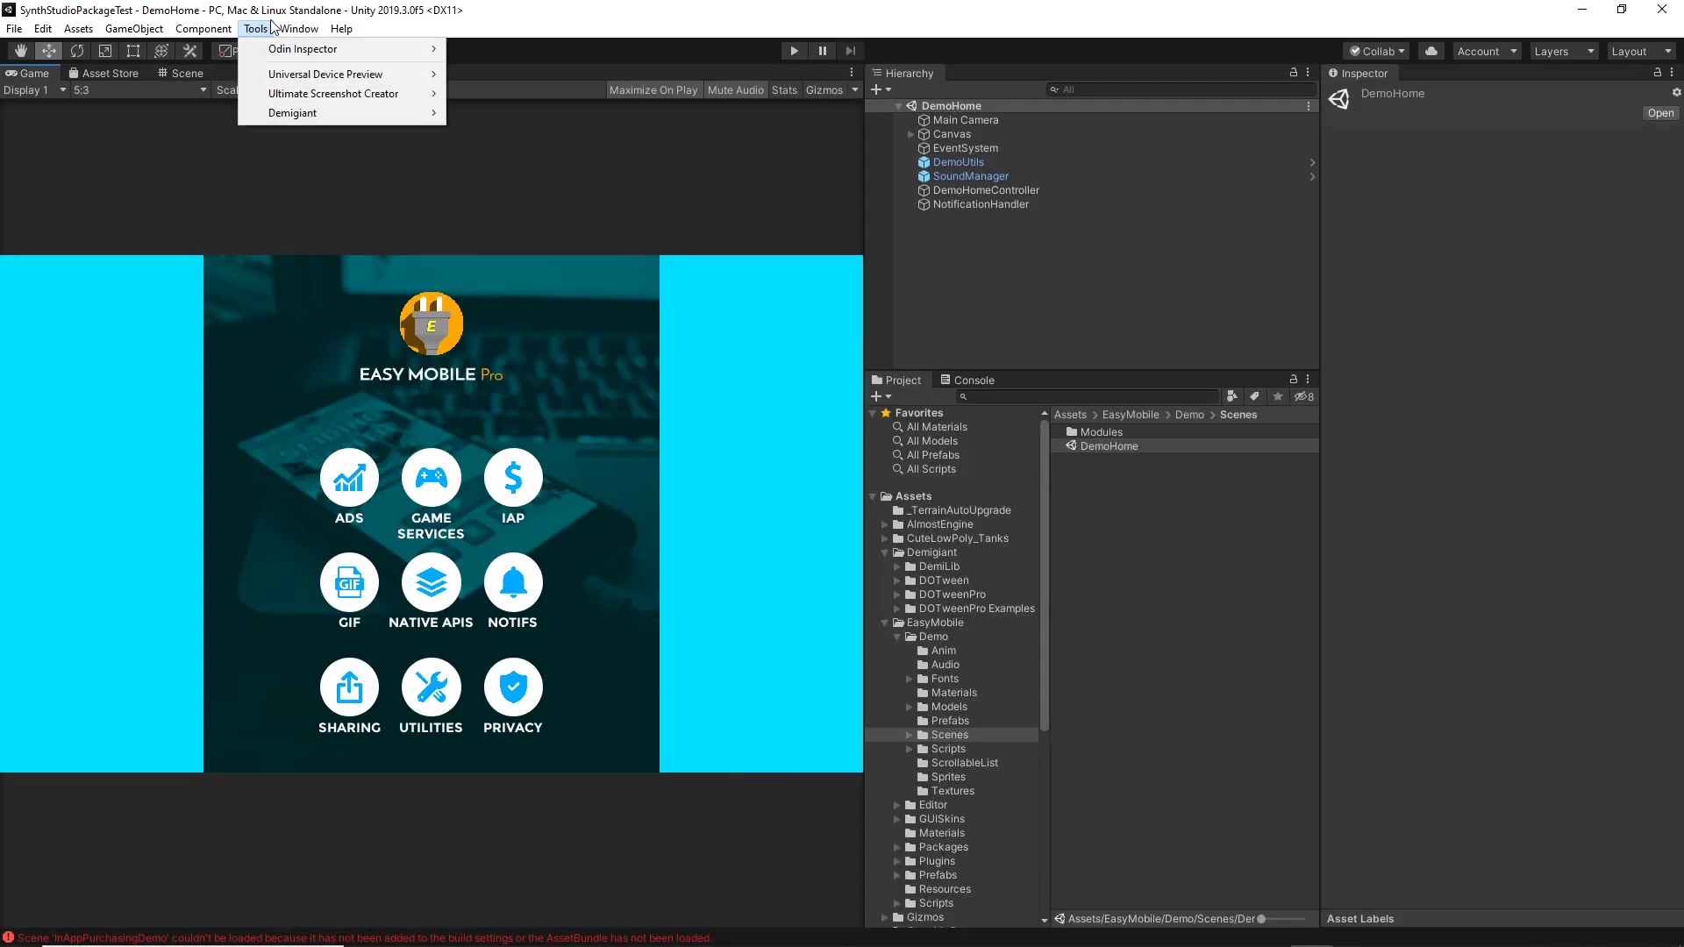
mouse_move(341, 29)
mouse_move(289, 27)
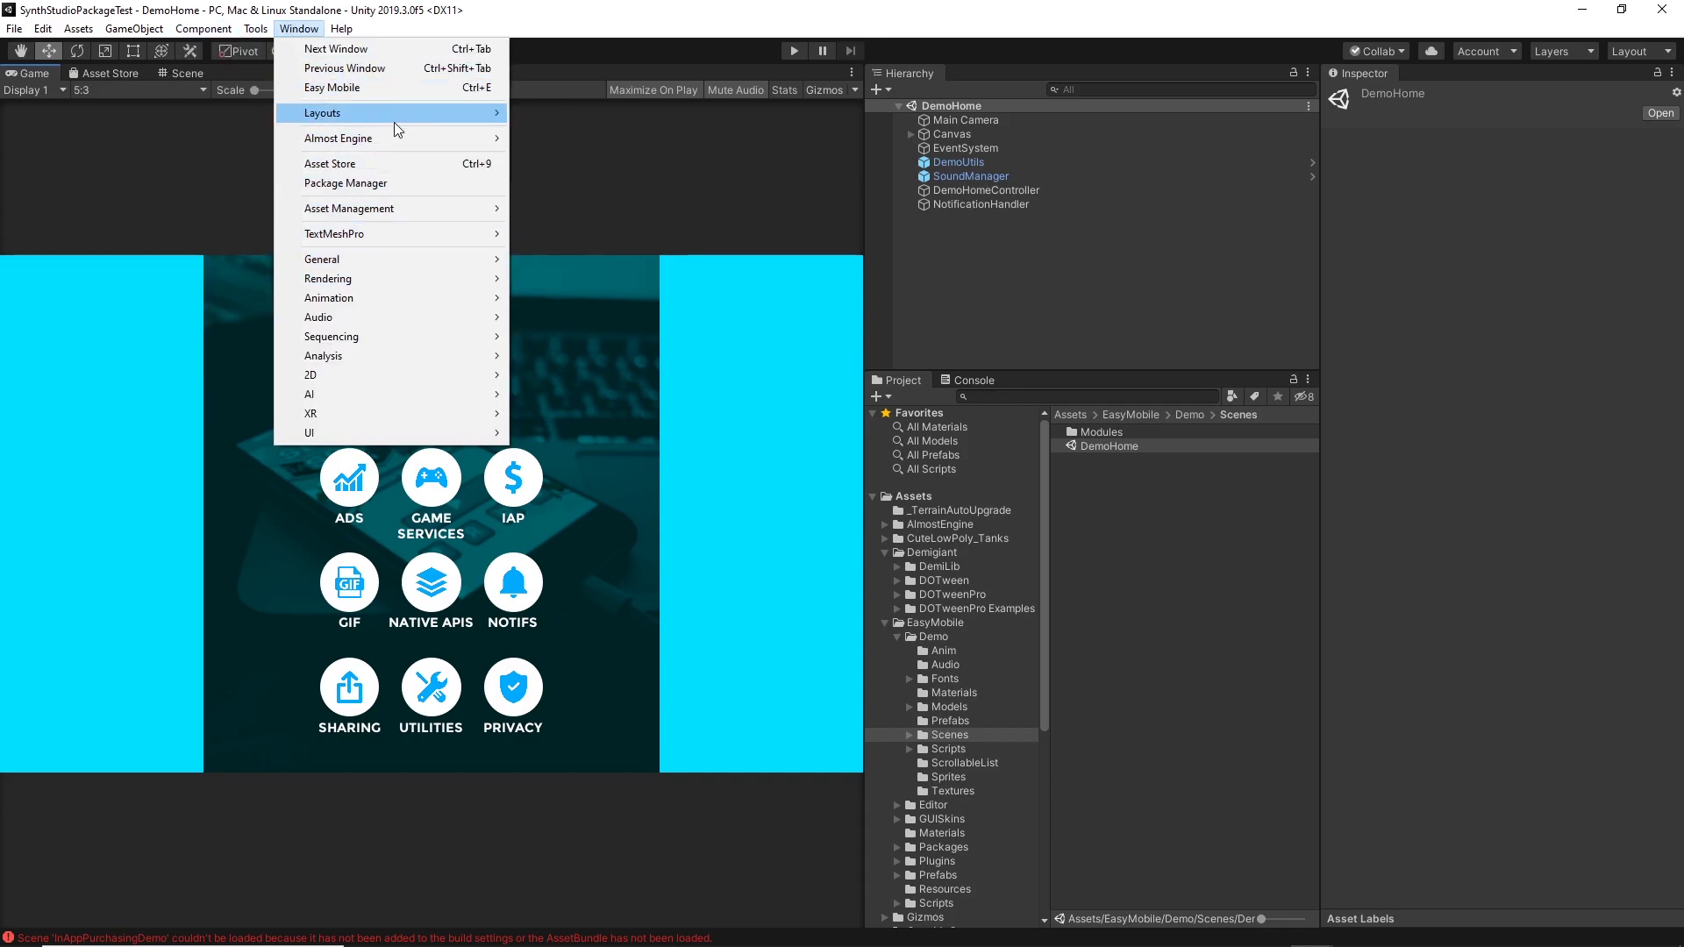
click(375, 87)
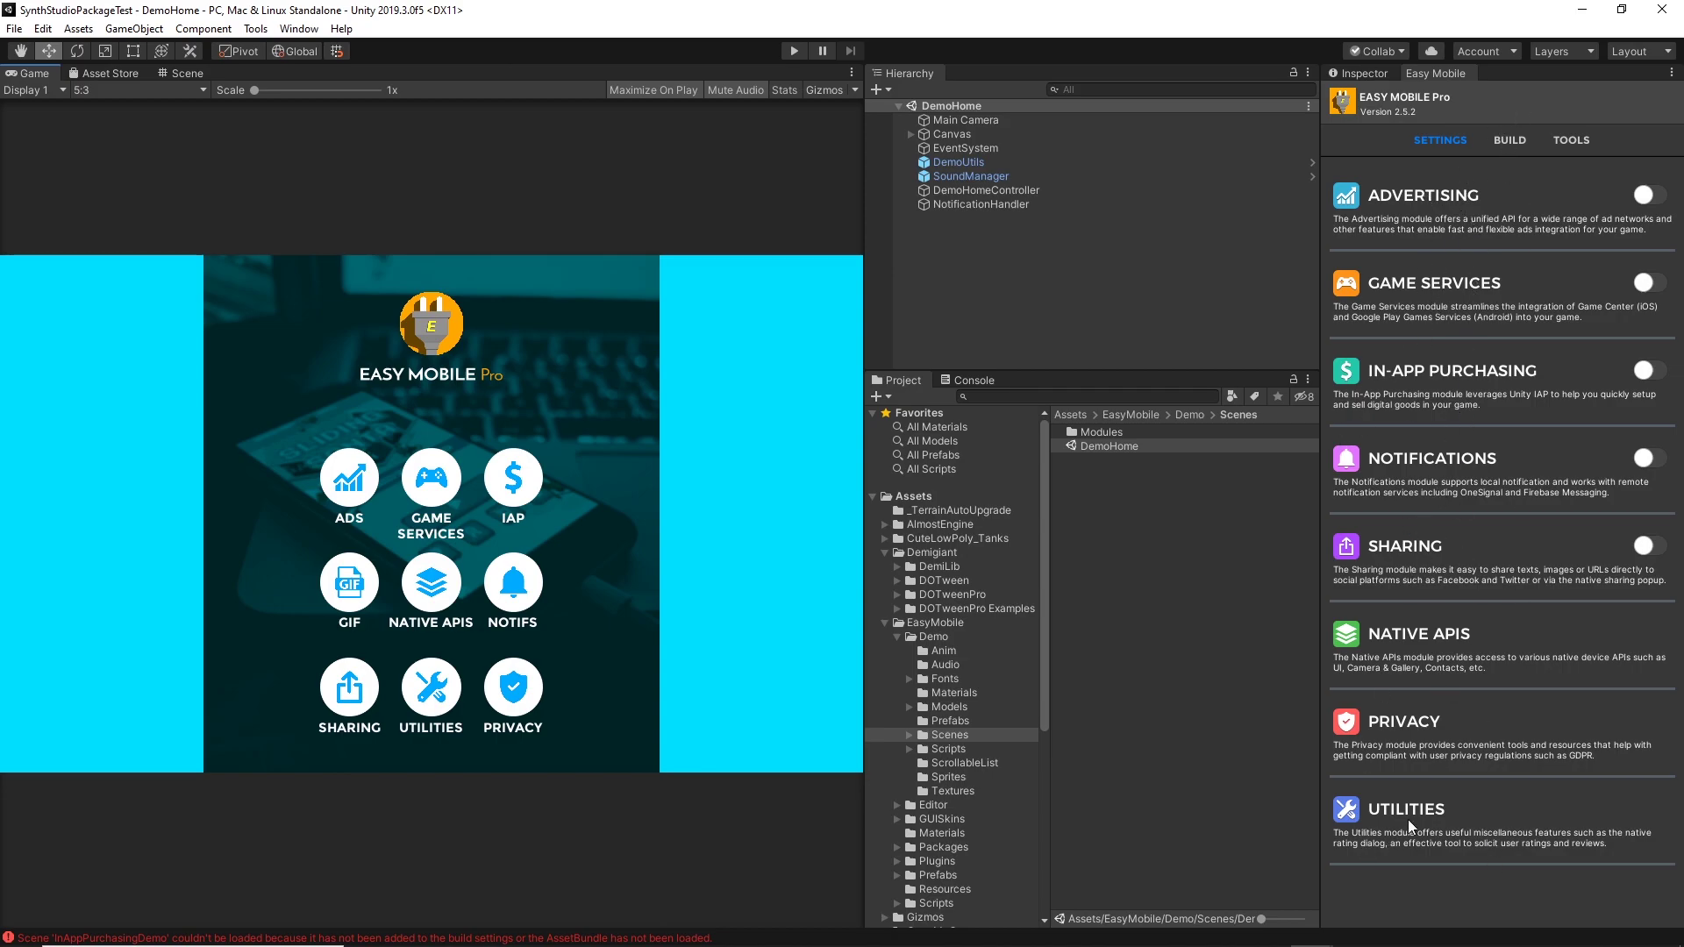
click(1468, 77)
click(1508, 137)
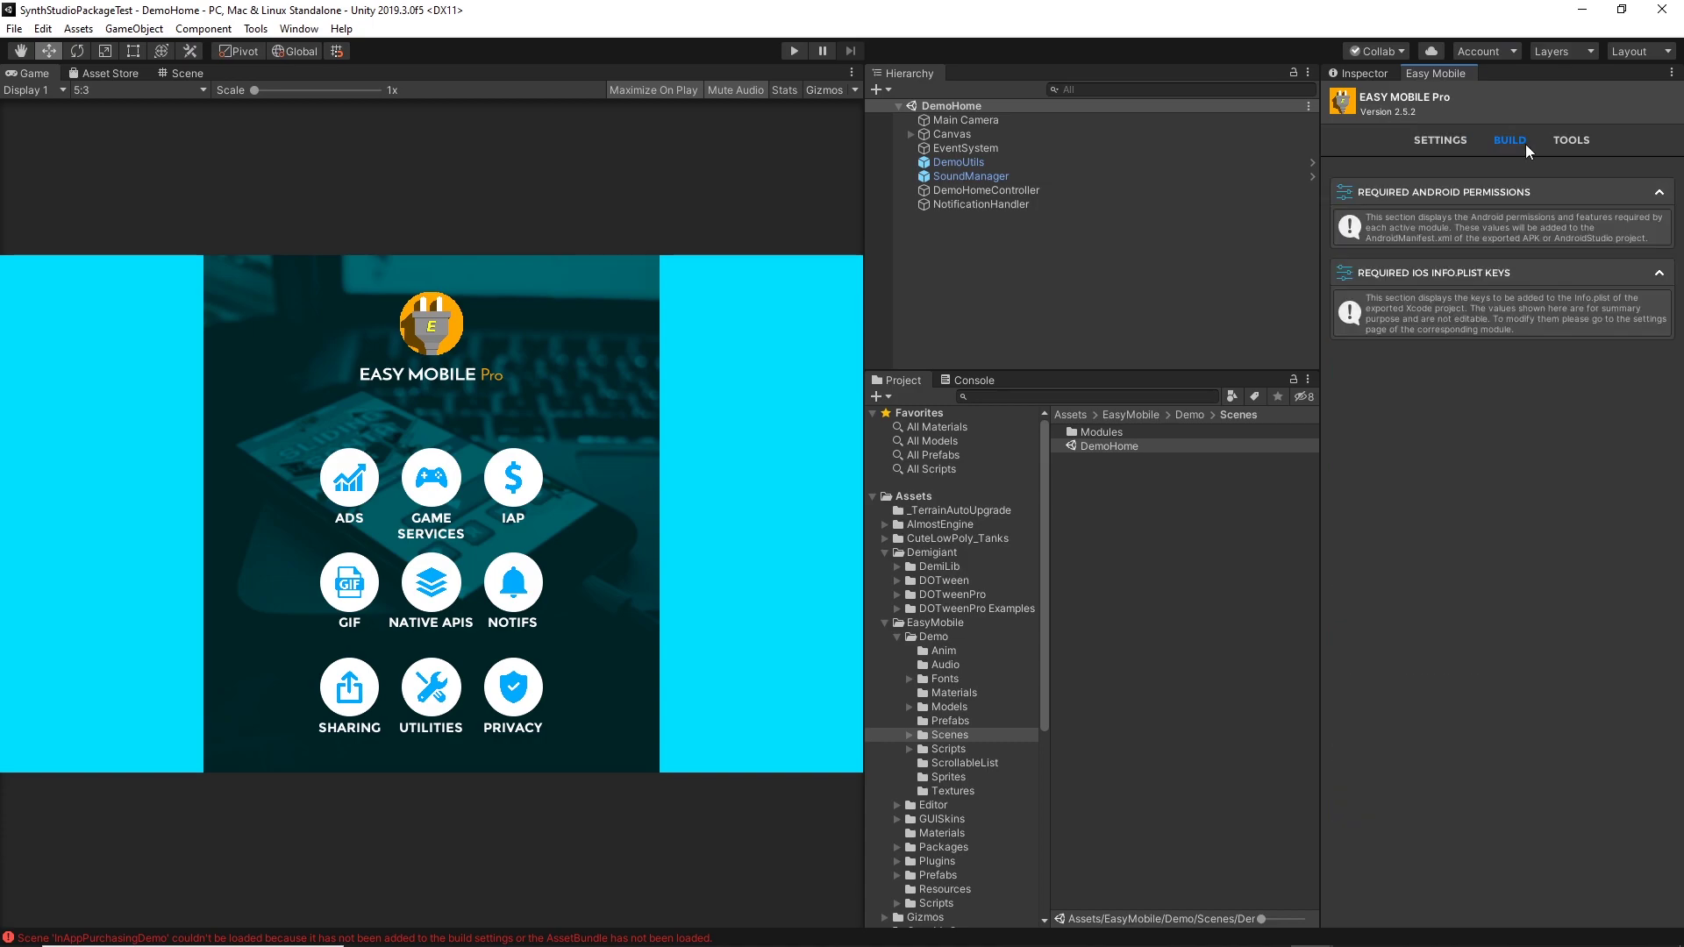
click(1566, 143)
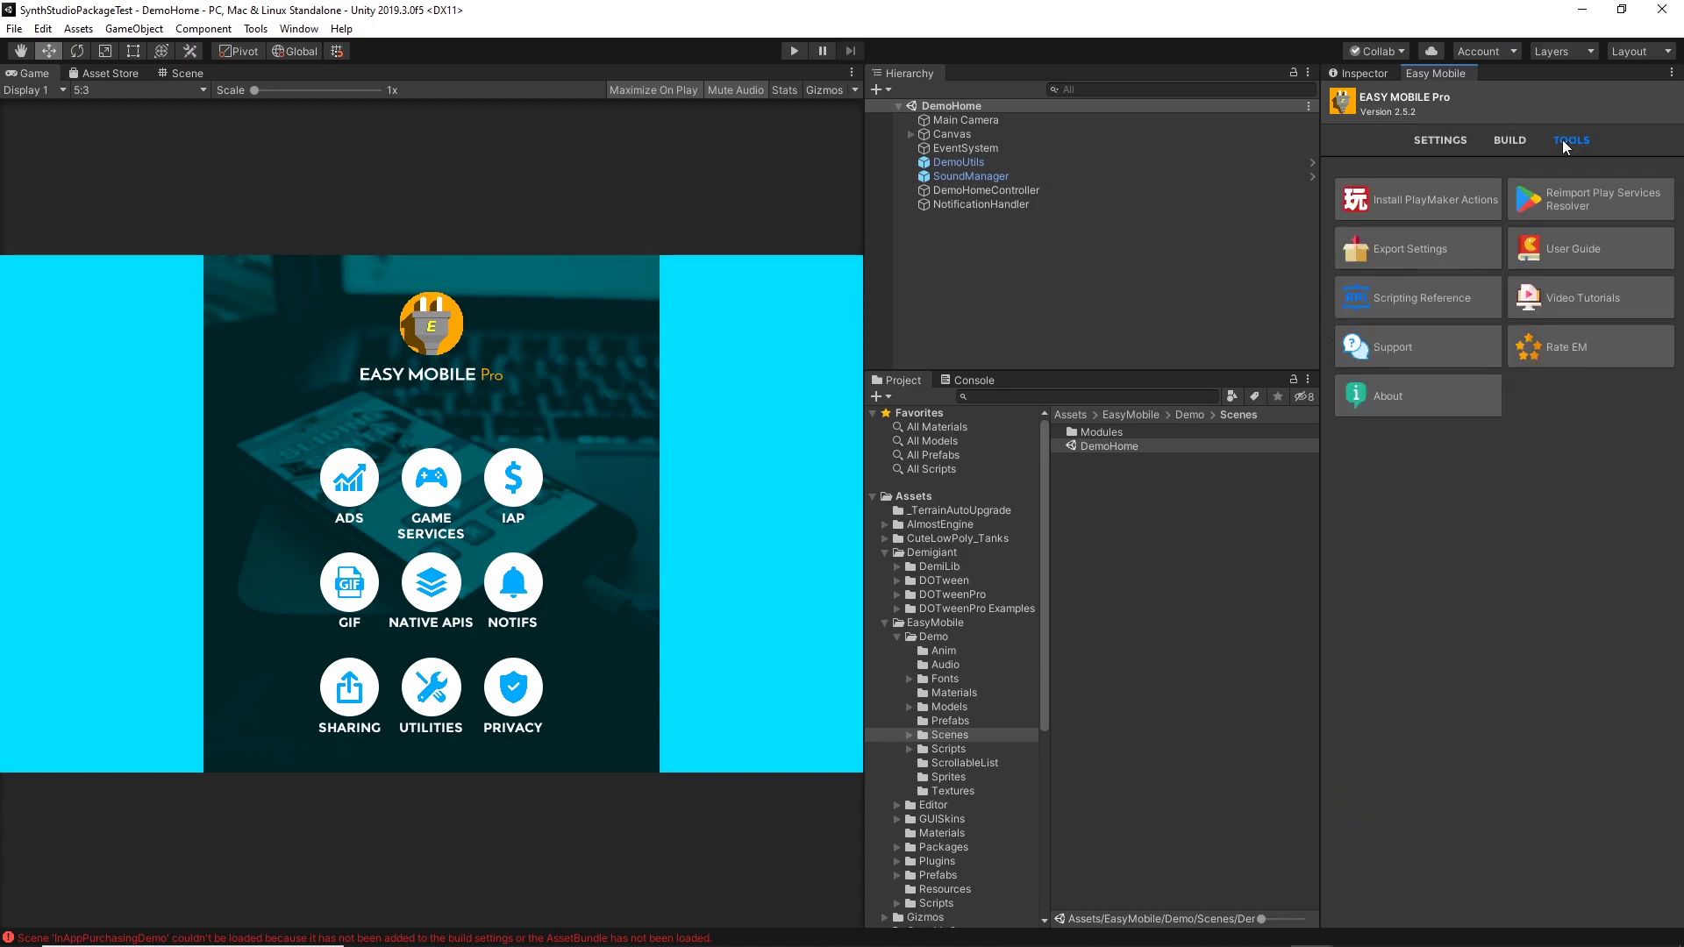
click(1438, 142)
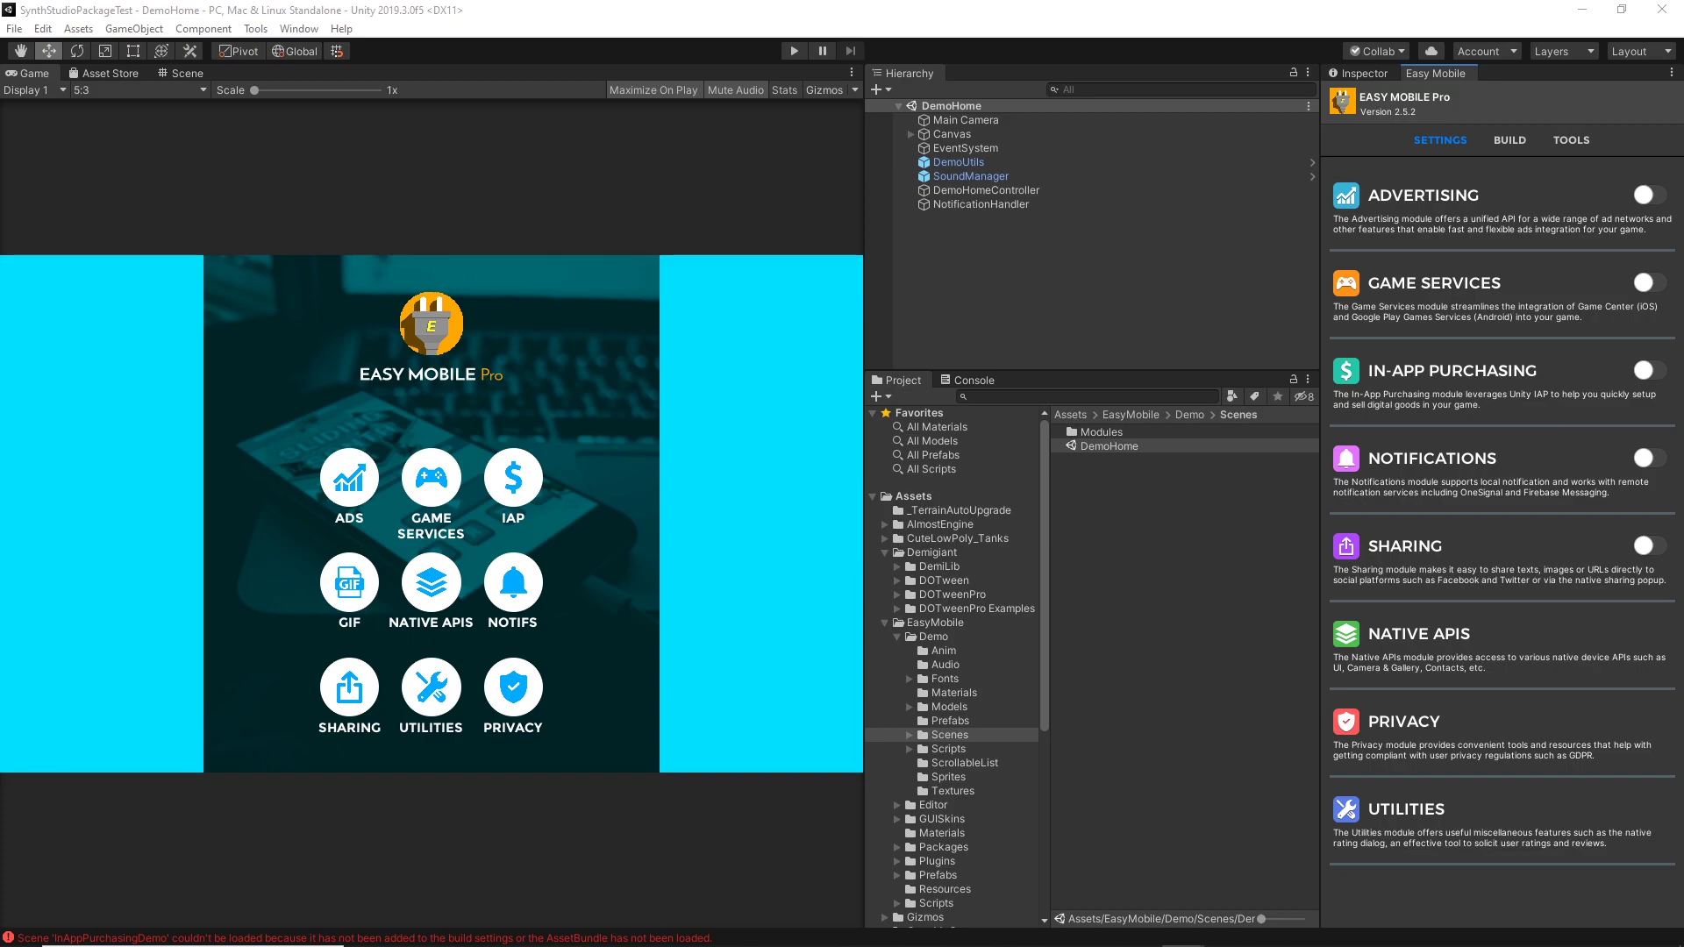
Step: Switch to the browser's Pro Camera 2D store page and preview the muted plugin video and the Example Setup video
key(alt+Tab)
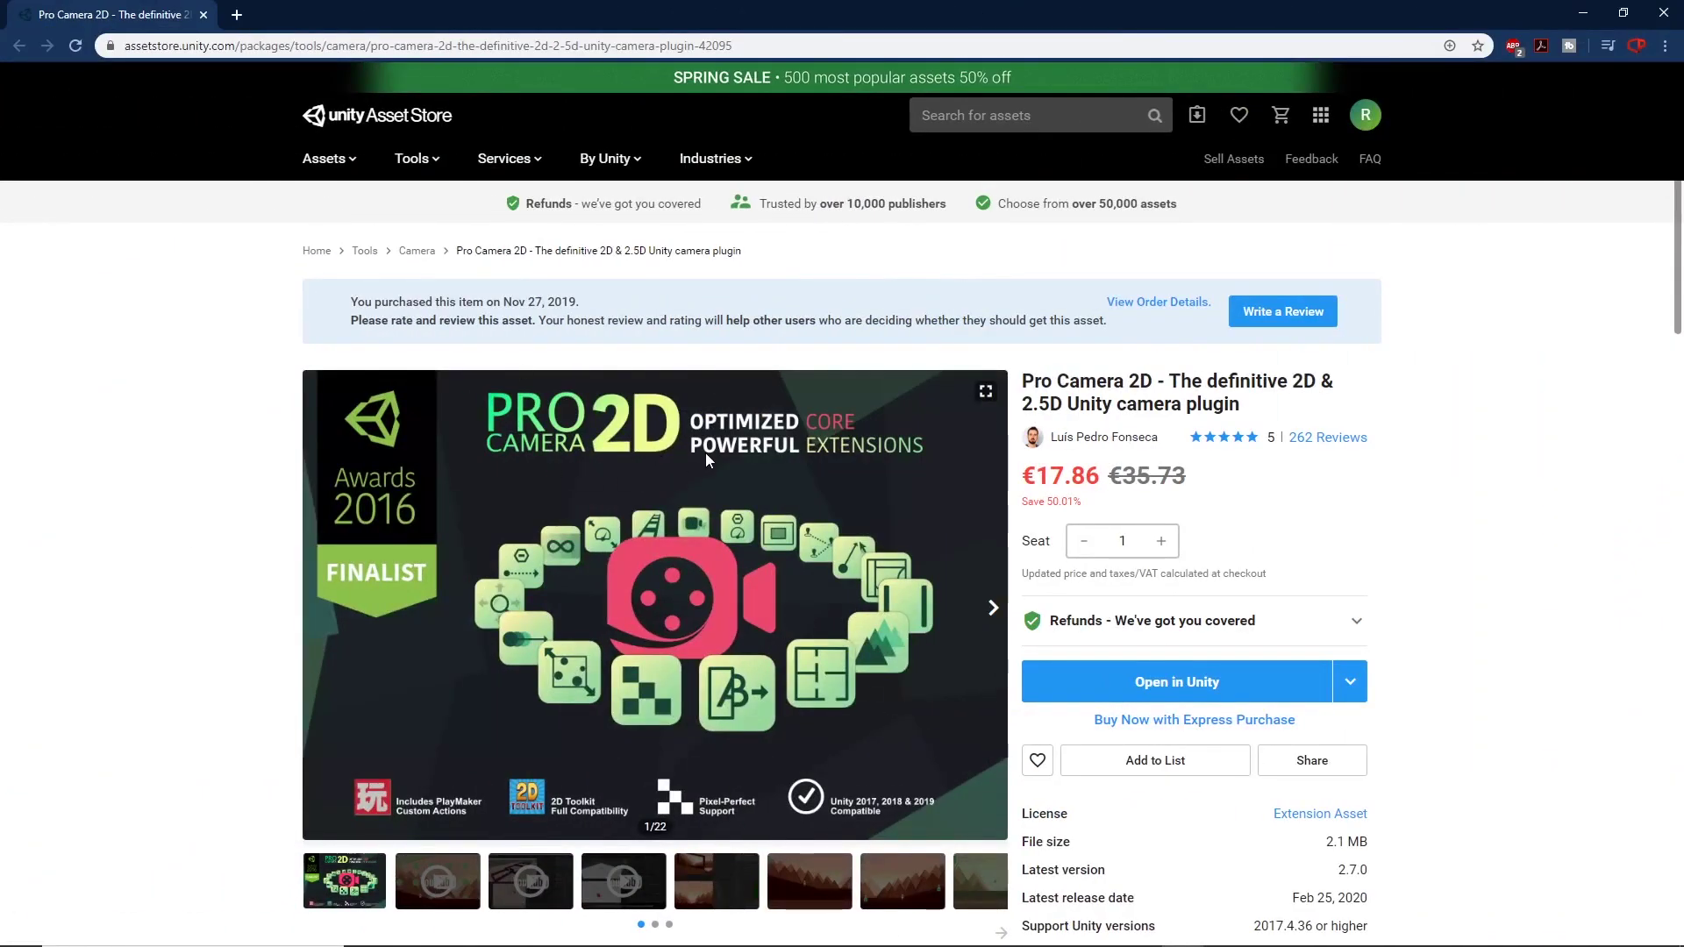
scroll(597, 629, down, 3)
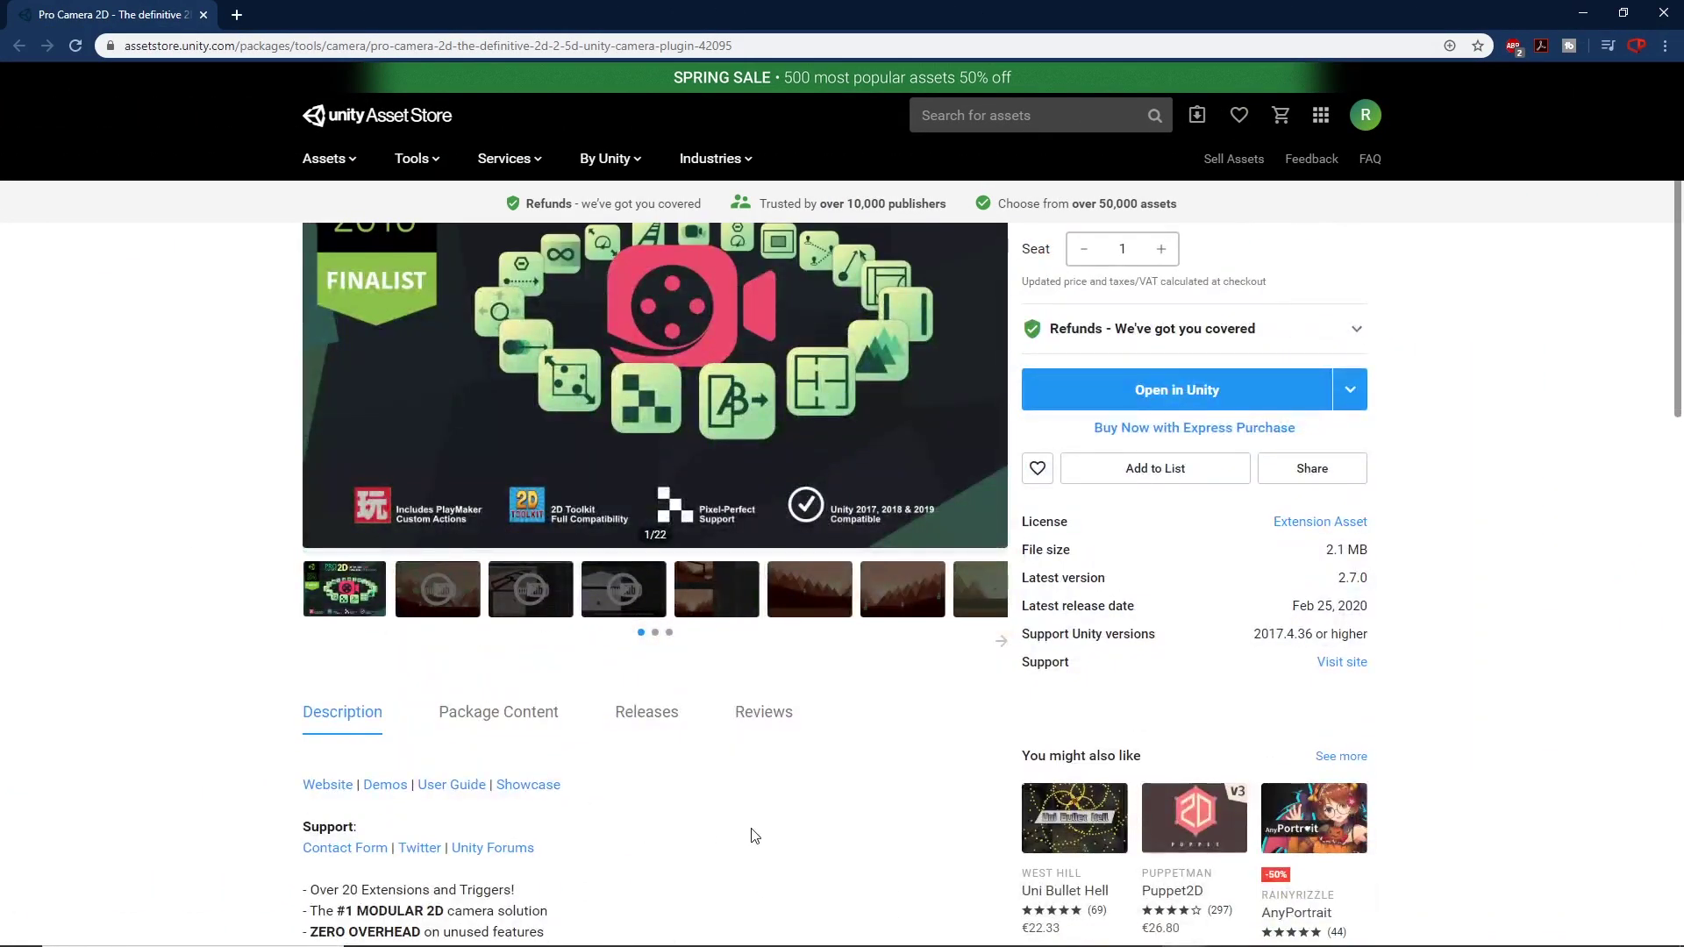
scroll(749, 834, up, 2)
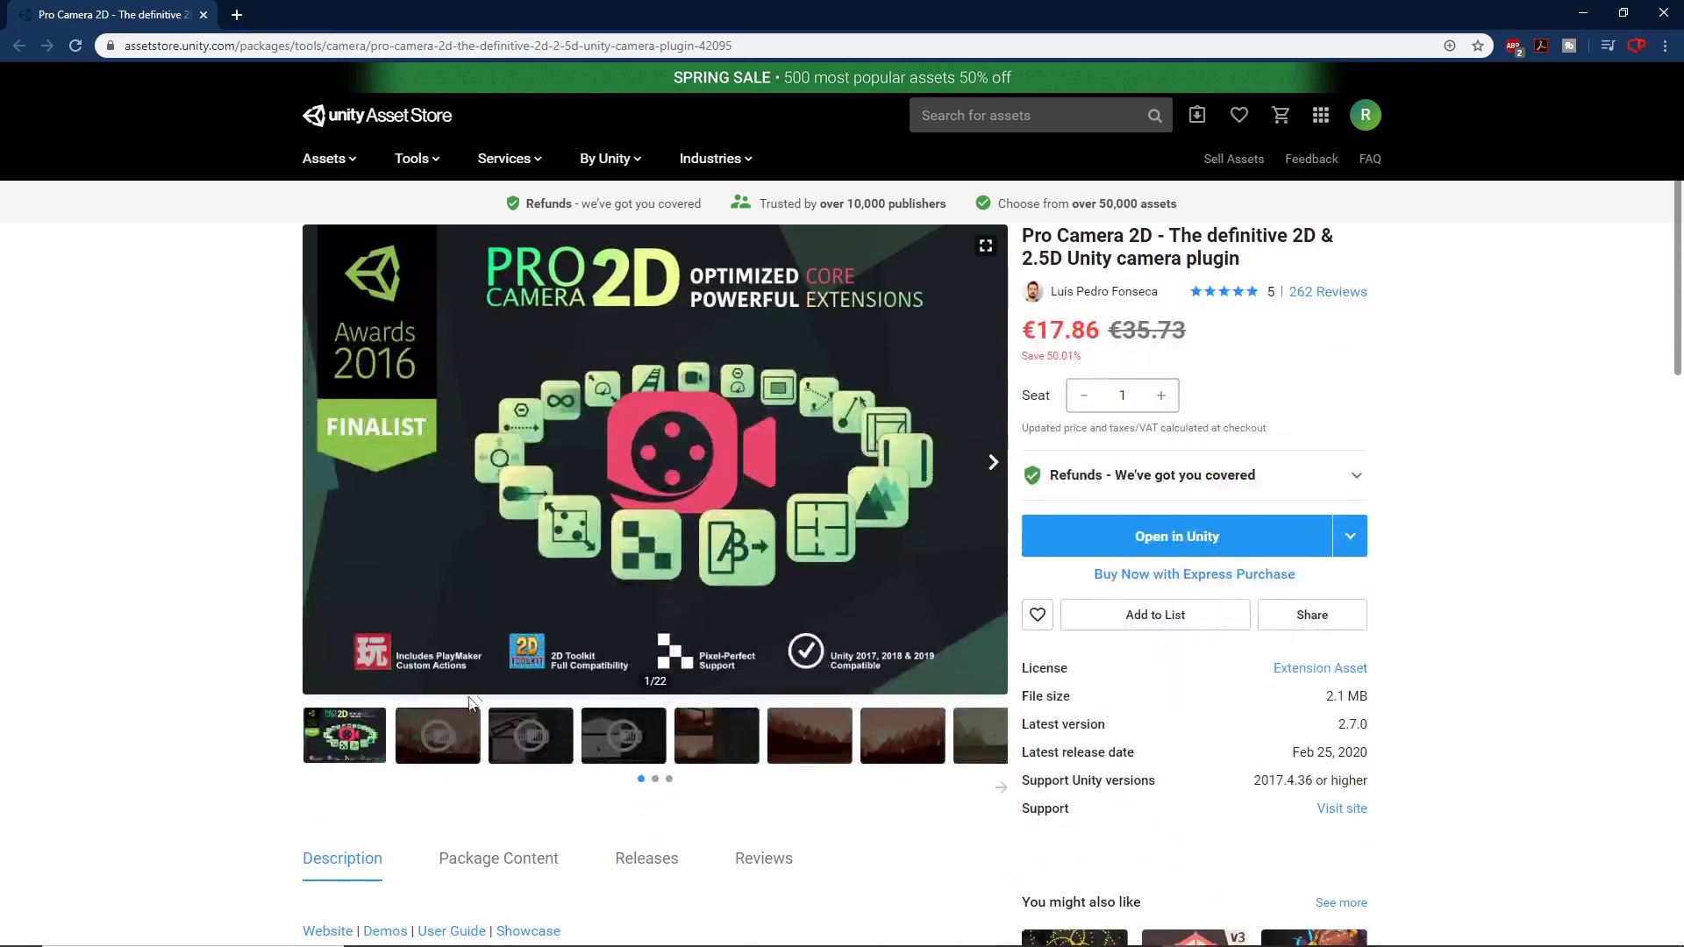
click(443, 733)
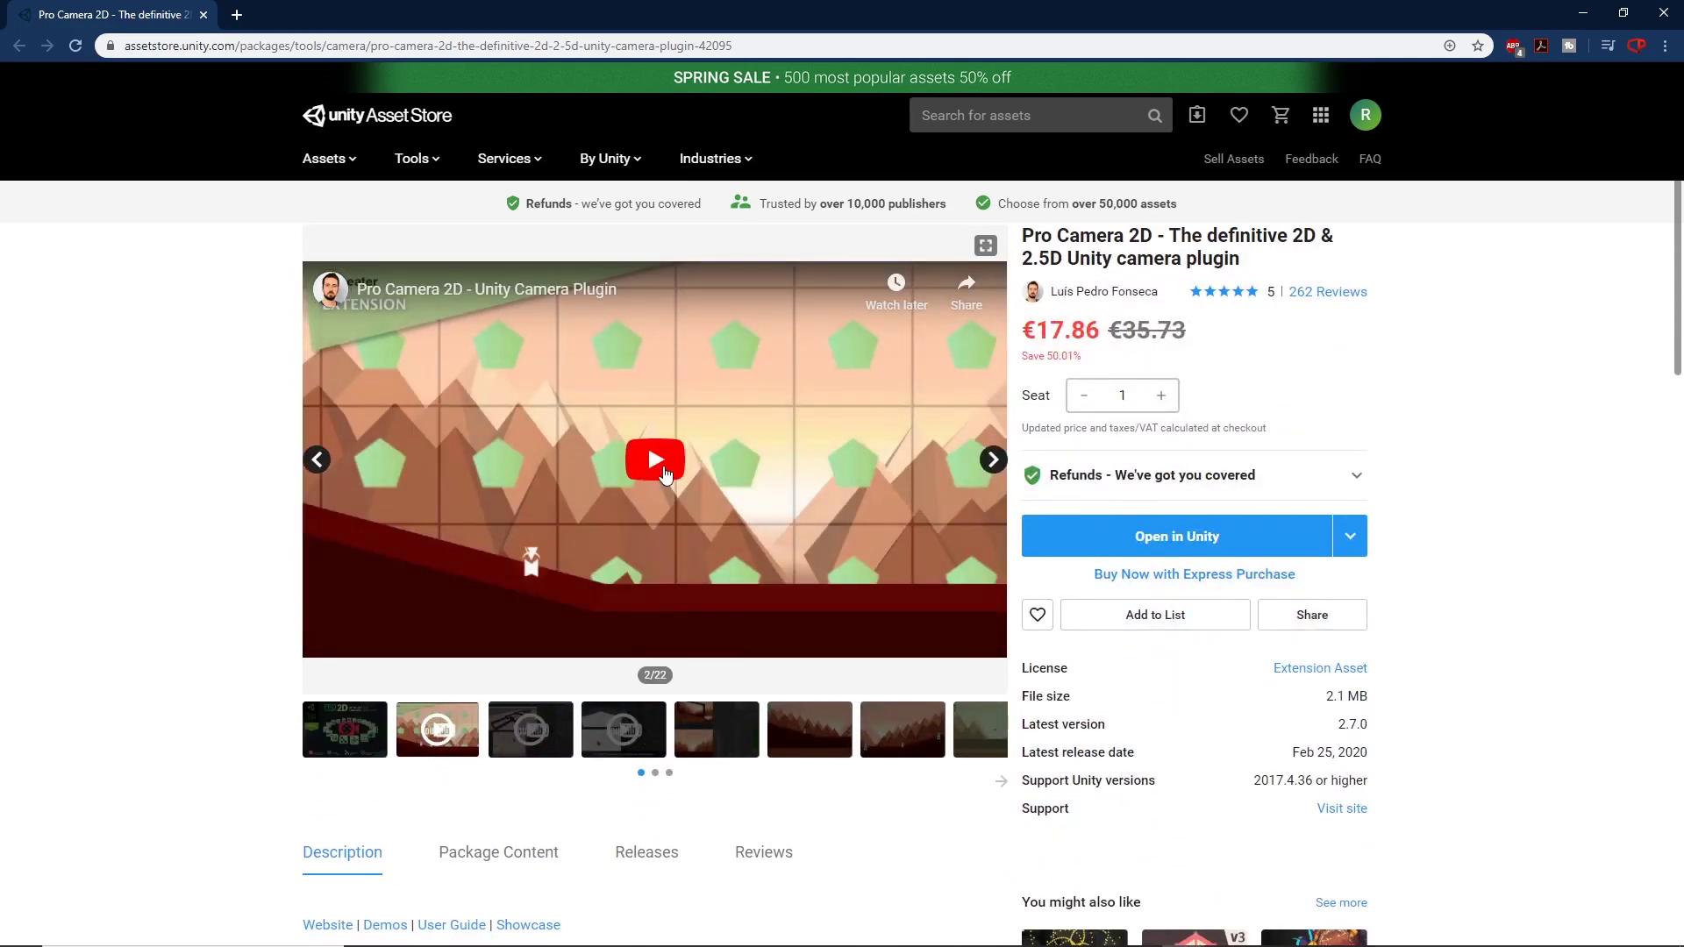
click(656, 459)
click(367, 641)
click(392, 624)
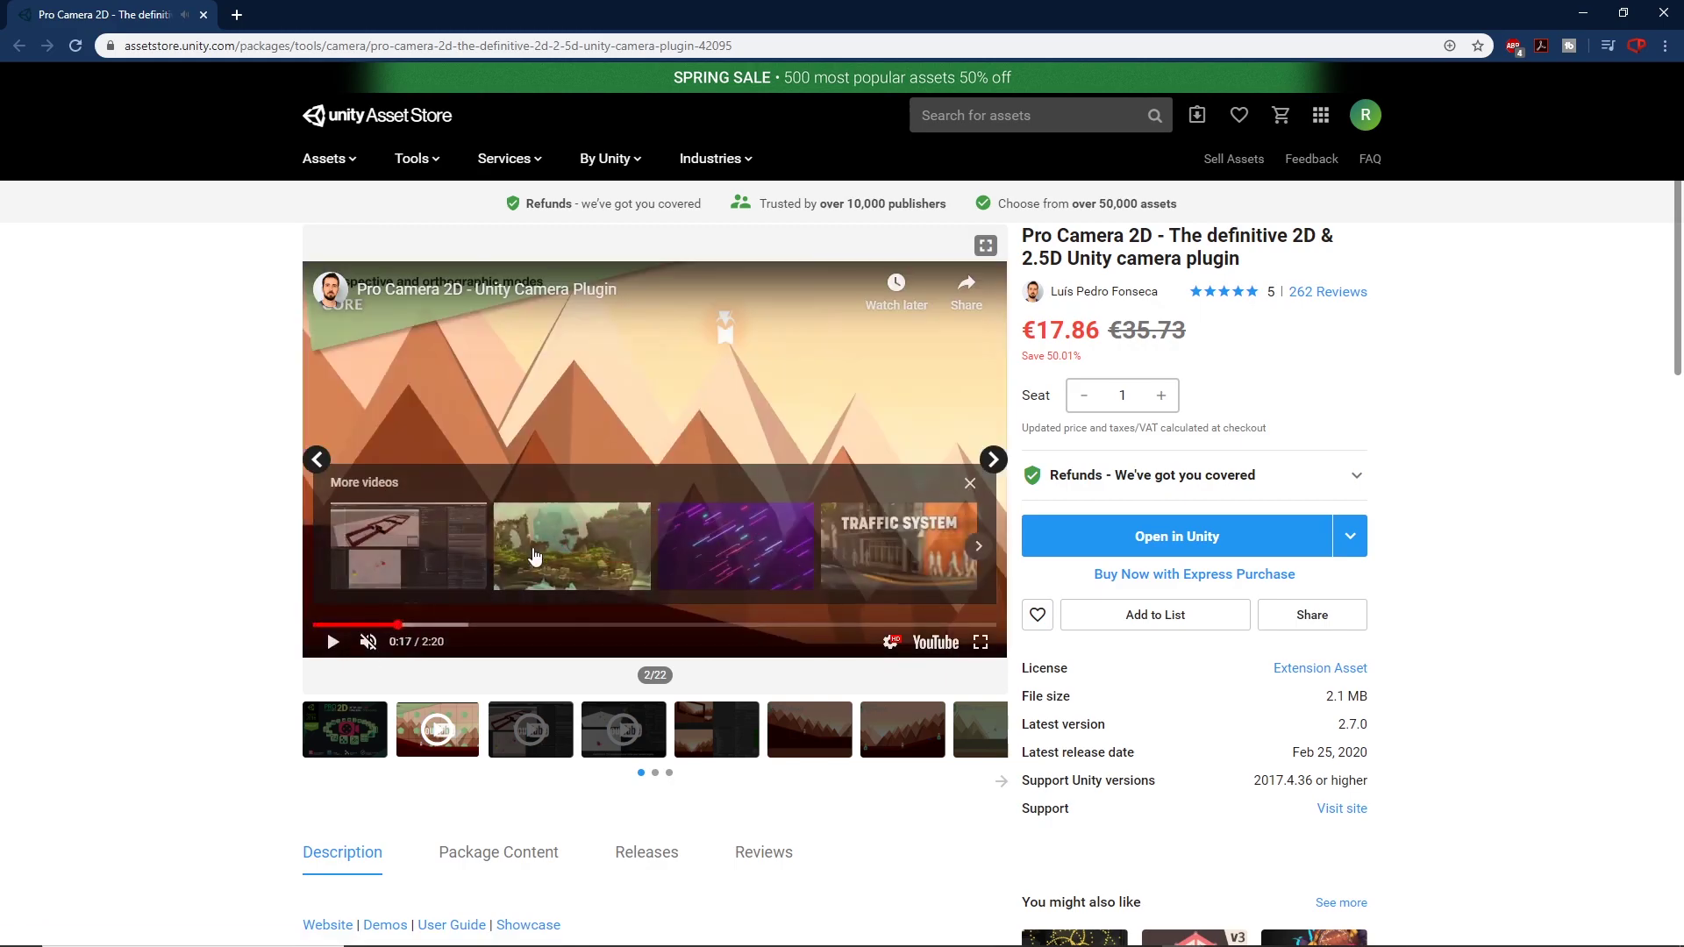
click(991, 459)
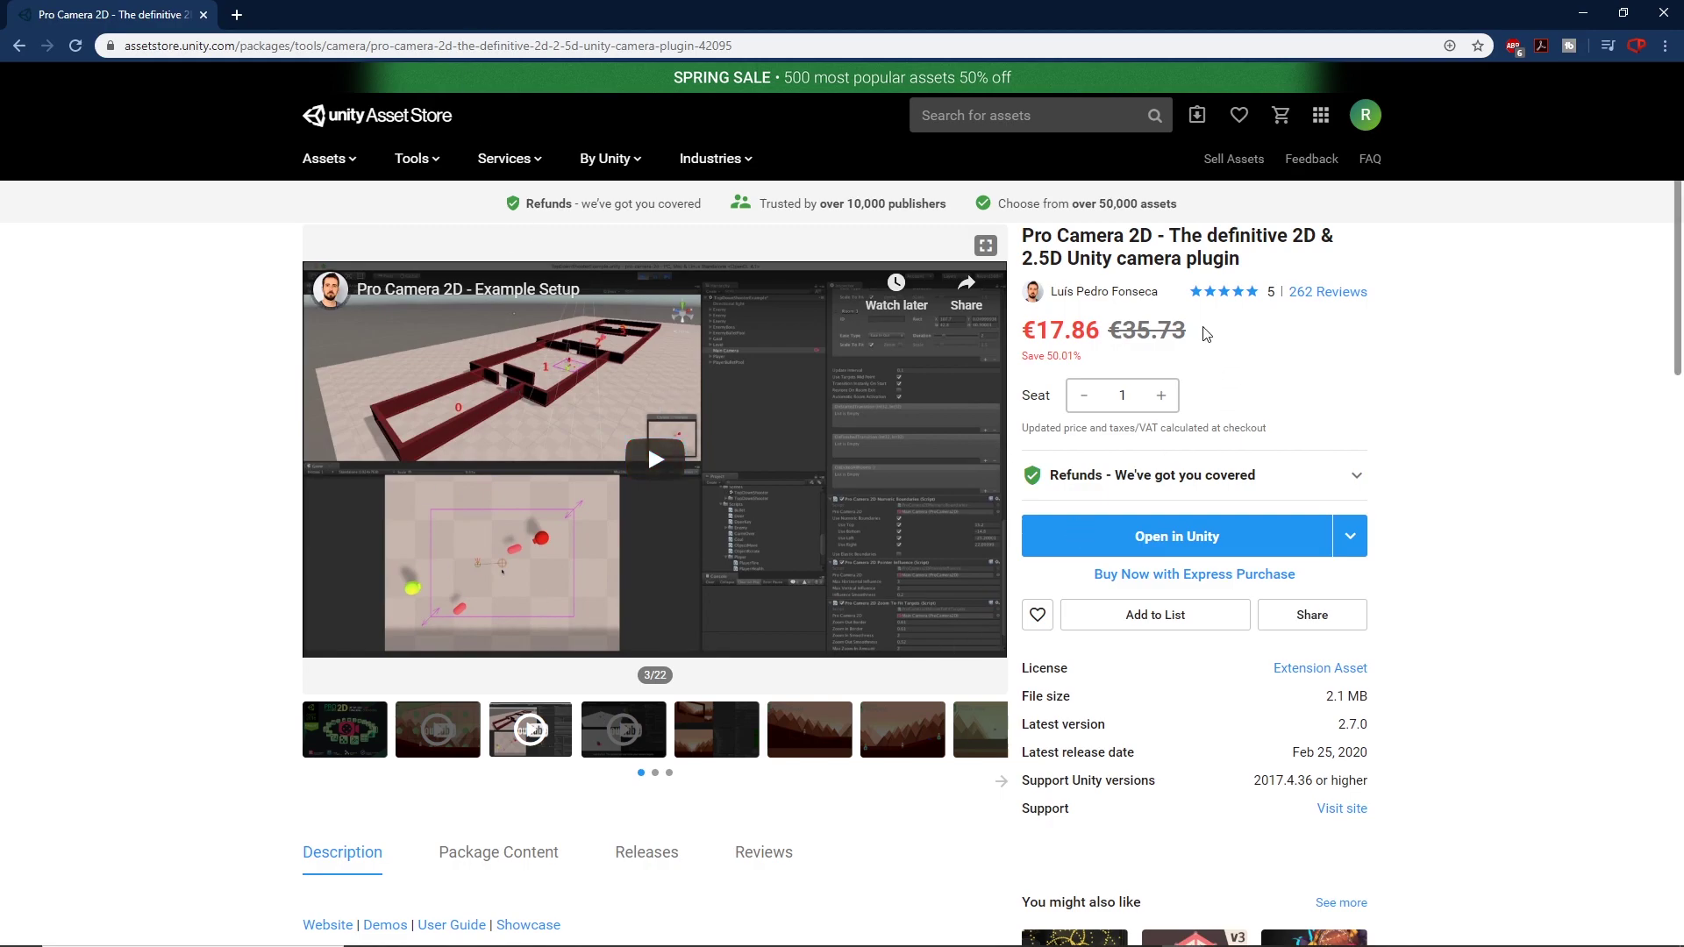
Step: Highlight Pro Camera 2D's discounted price and skim the plugin's description on the store page
drag(1041, 333, 1088, 342)
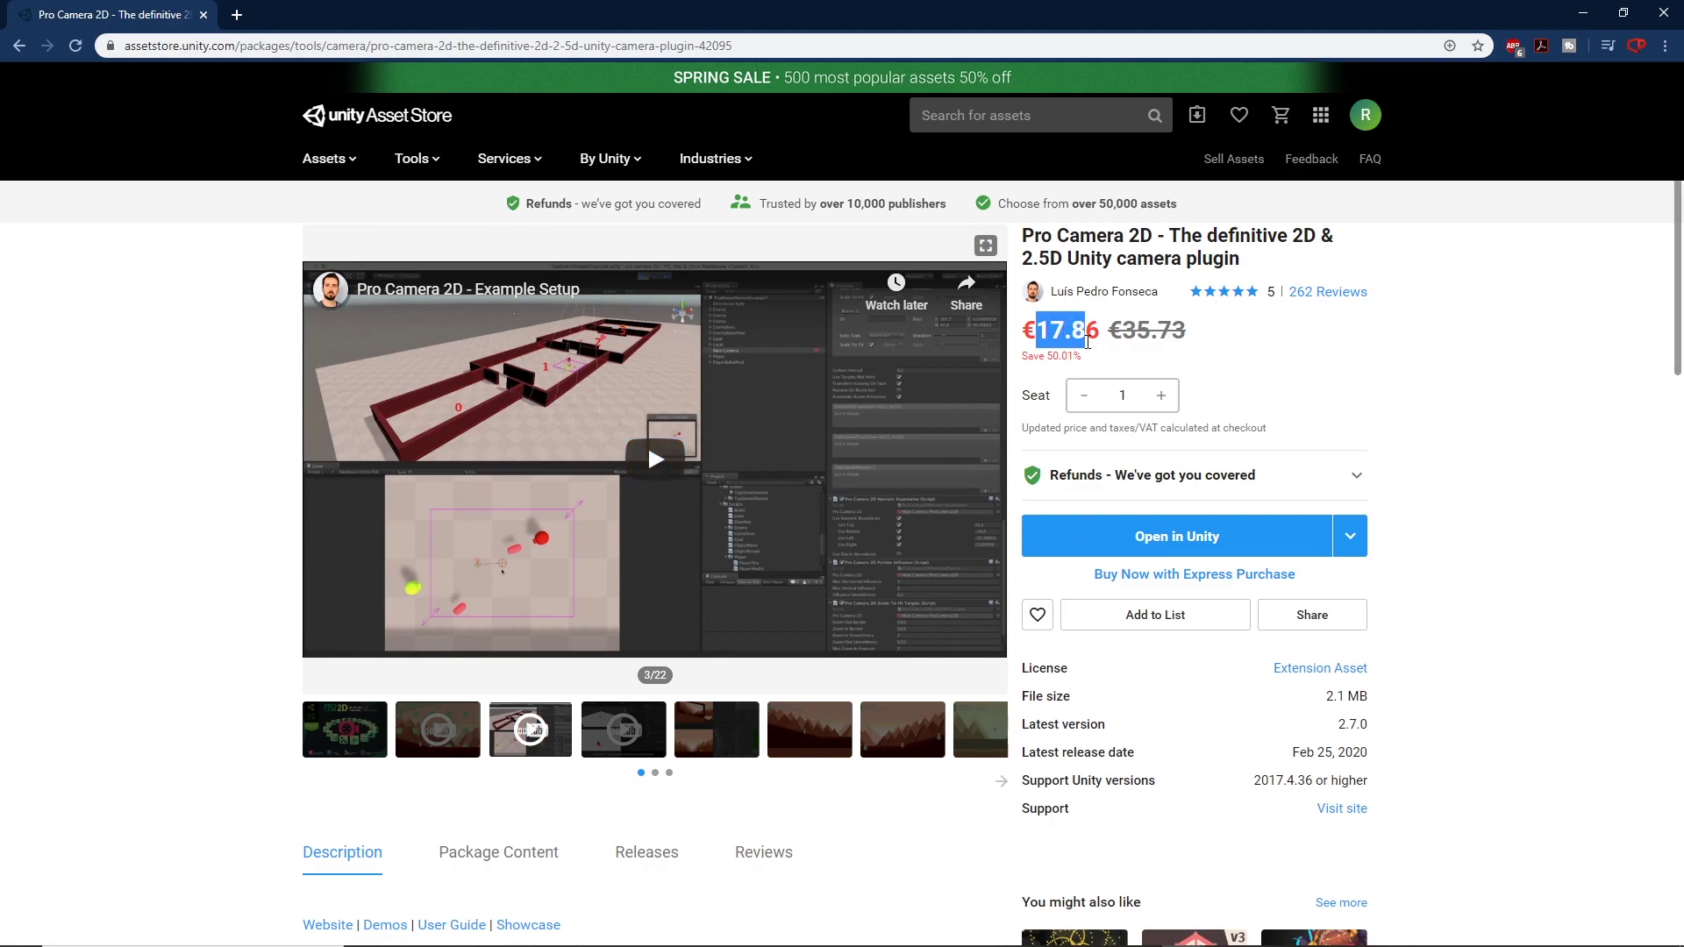
click(1299, 351)
scroll(332, 590, down, 9)
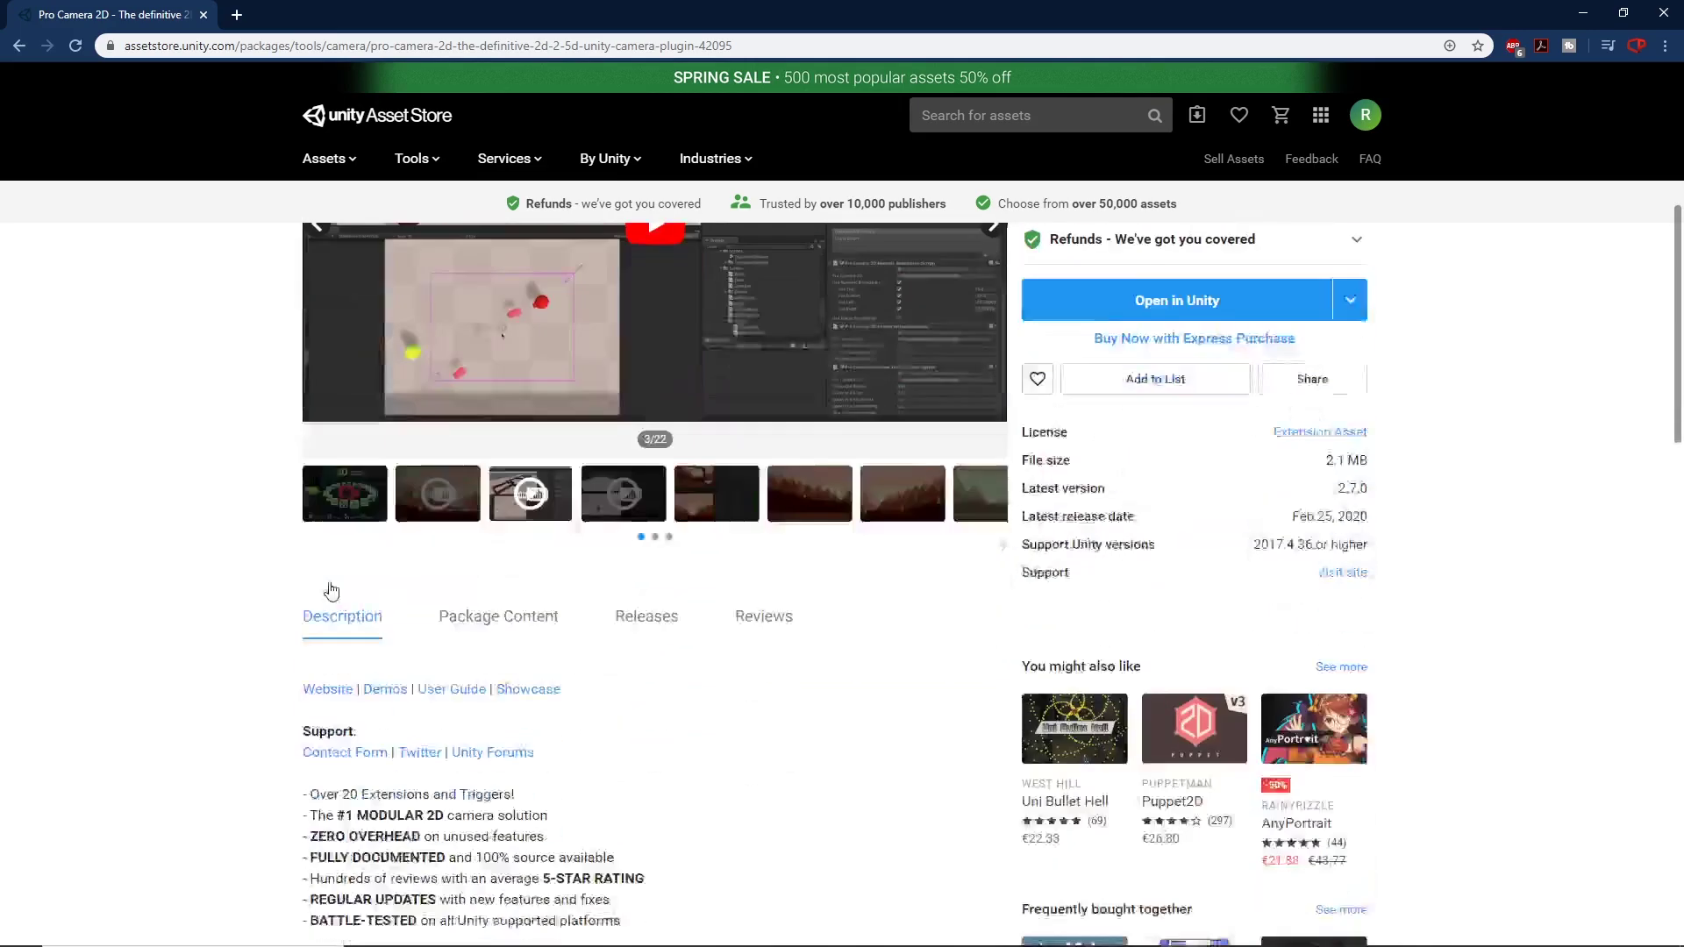
scroll(612, 719, down, 5)
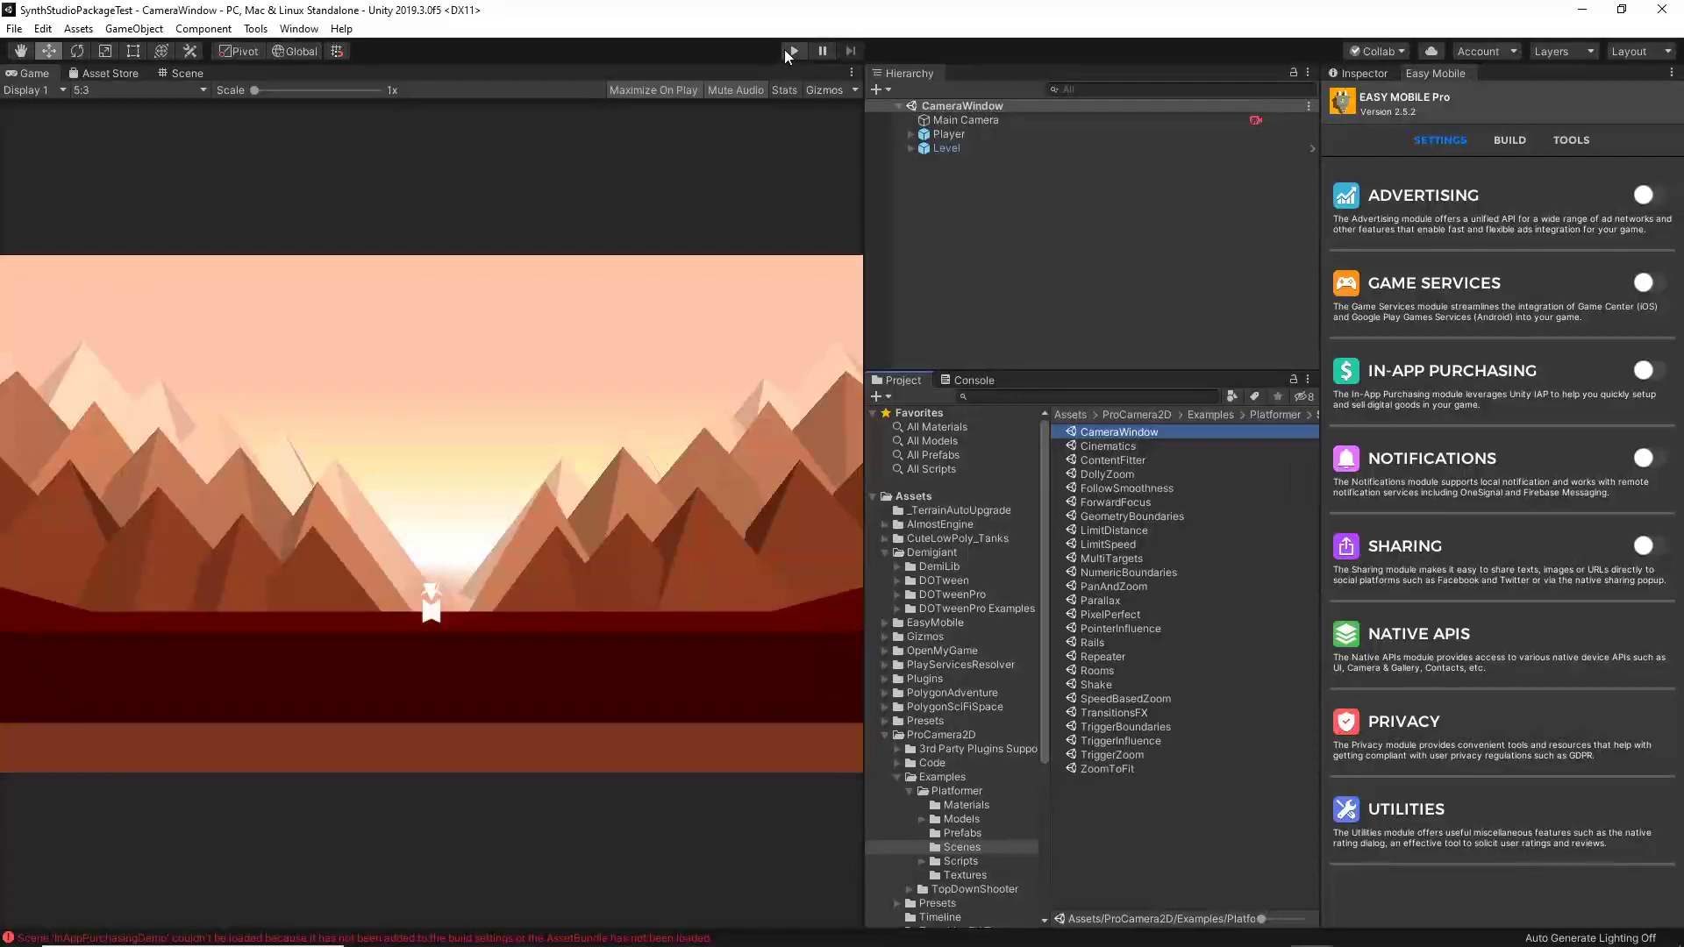
Step: Run the CameraWindow example scene, walk the player right and back left to test camera following, and stop Play mode
click(787, 49)
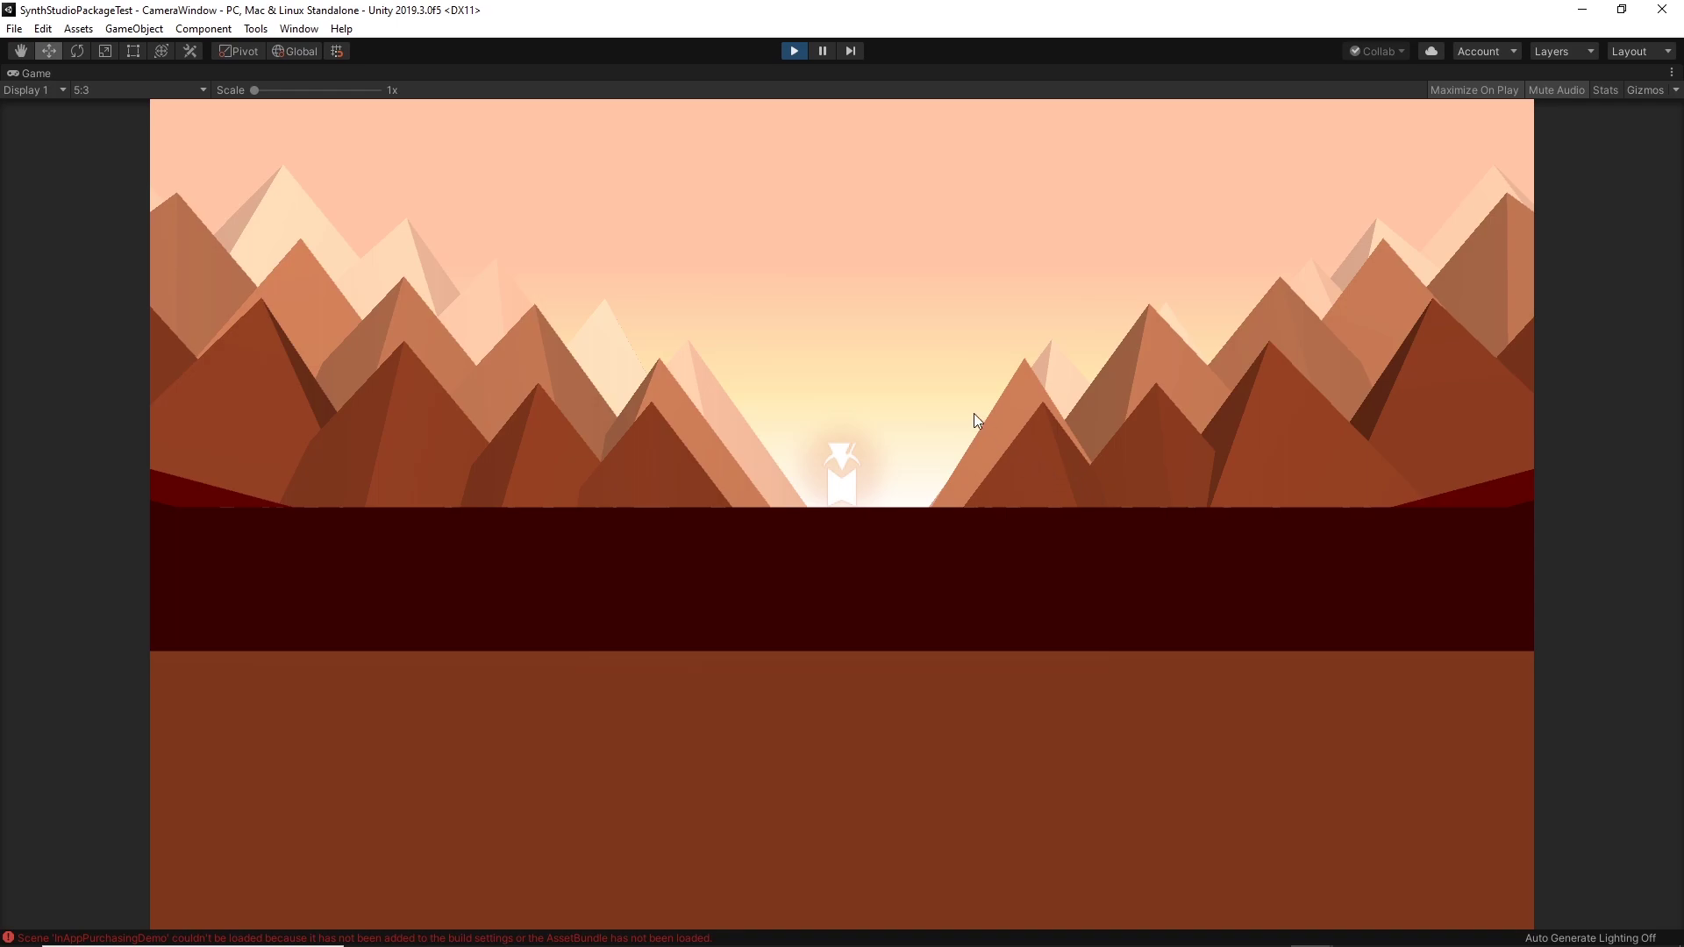
key(Right)
key(Right)
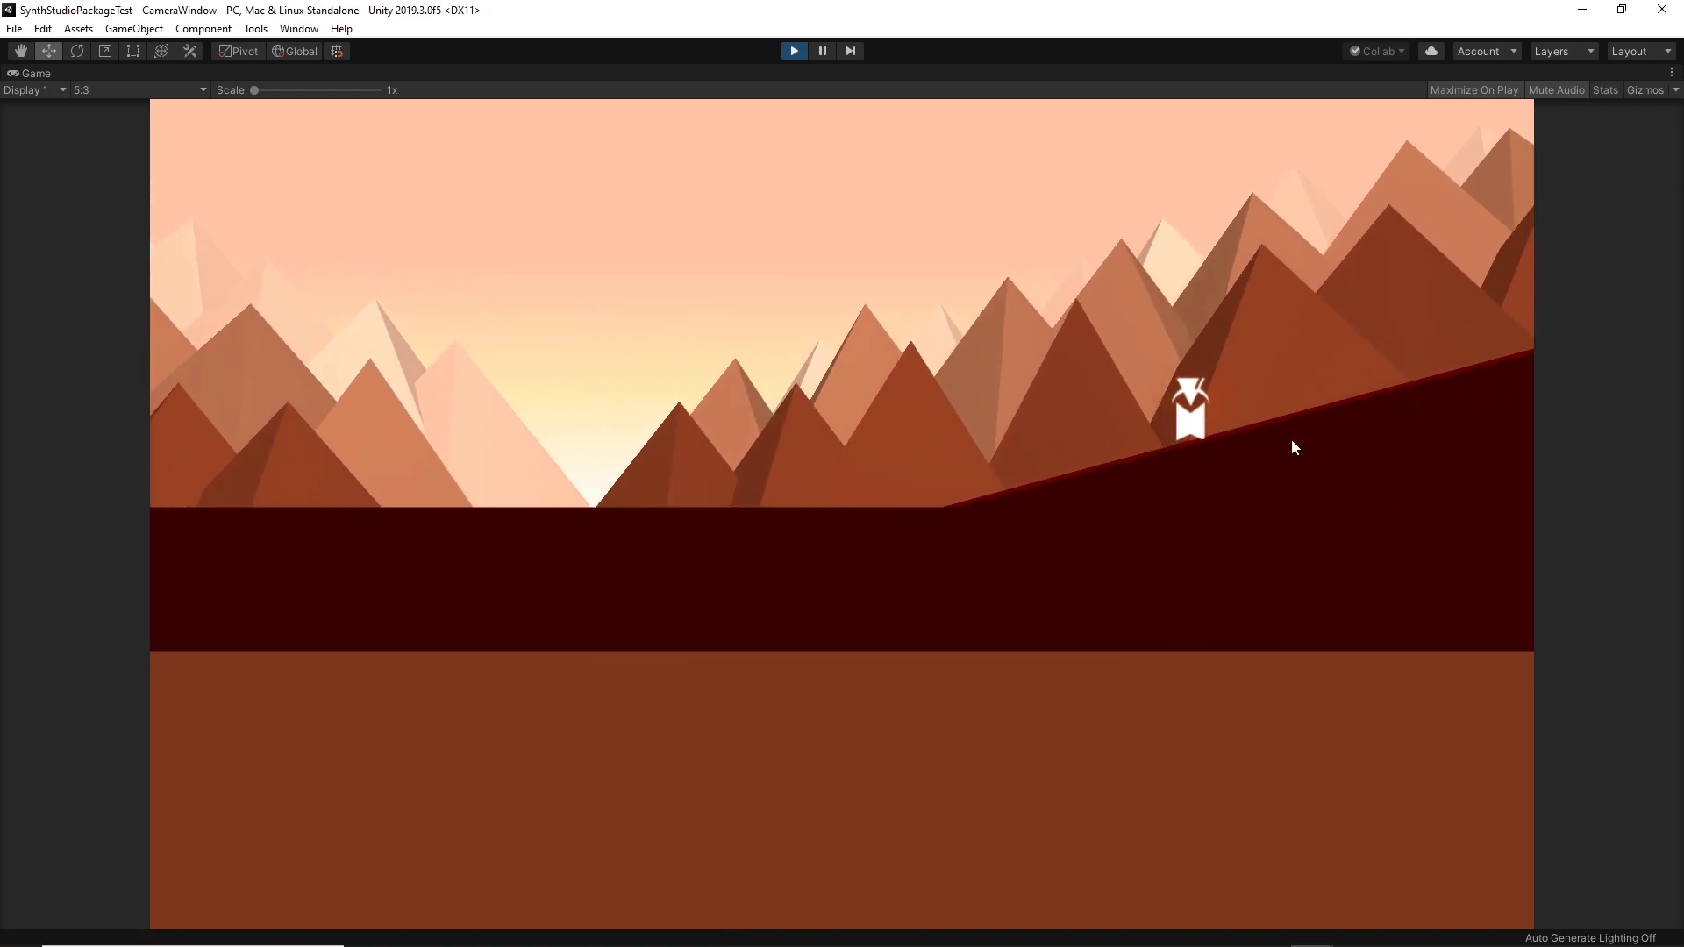
key(Left)
key(Left)
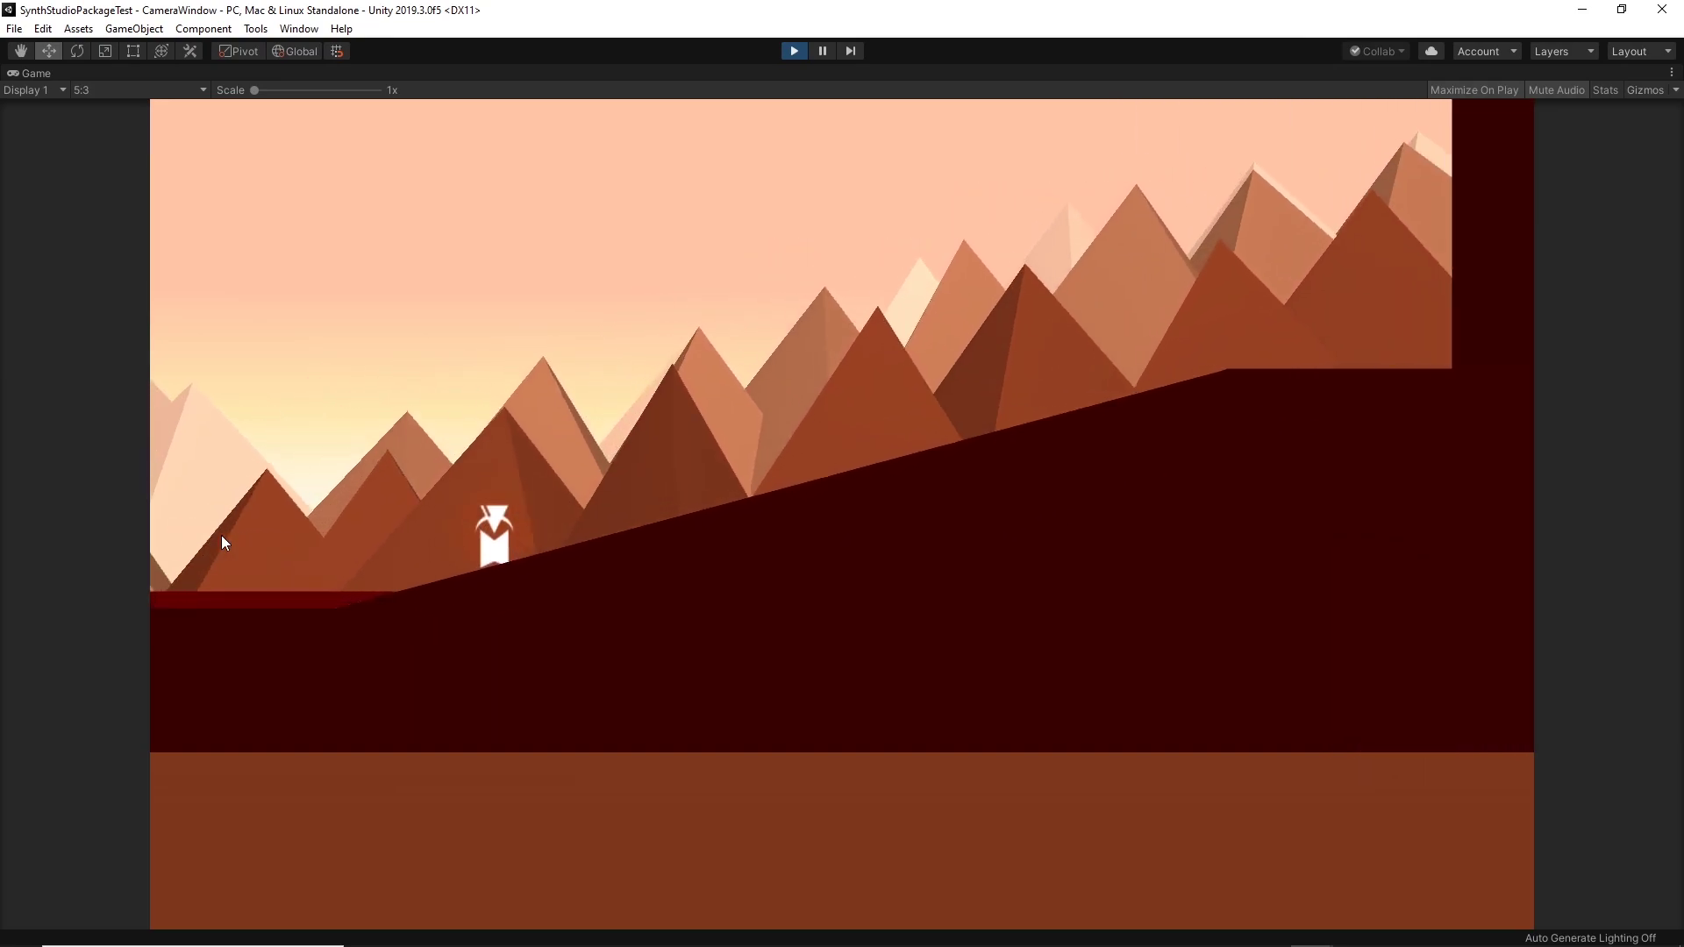
key(Left)
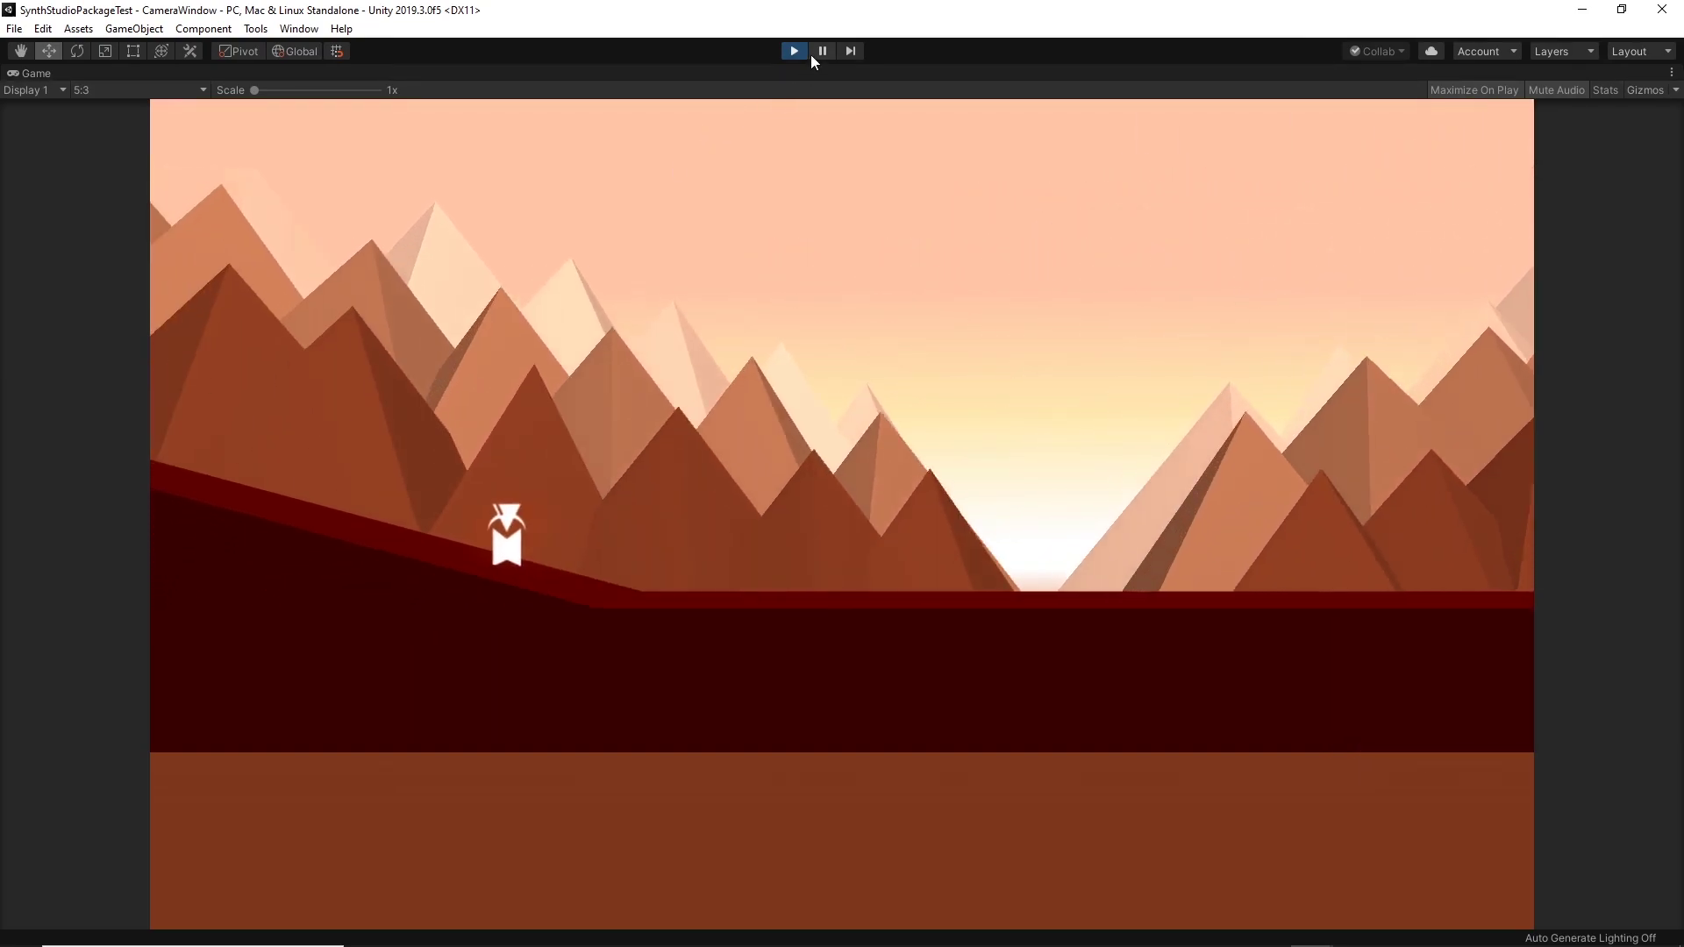
click(794, 51)
Step: Open the Cinematics example scene, run it, start the cinematics sequence, and stop Play mode
double_click(1129, 451)
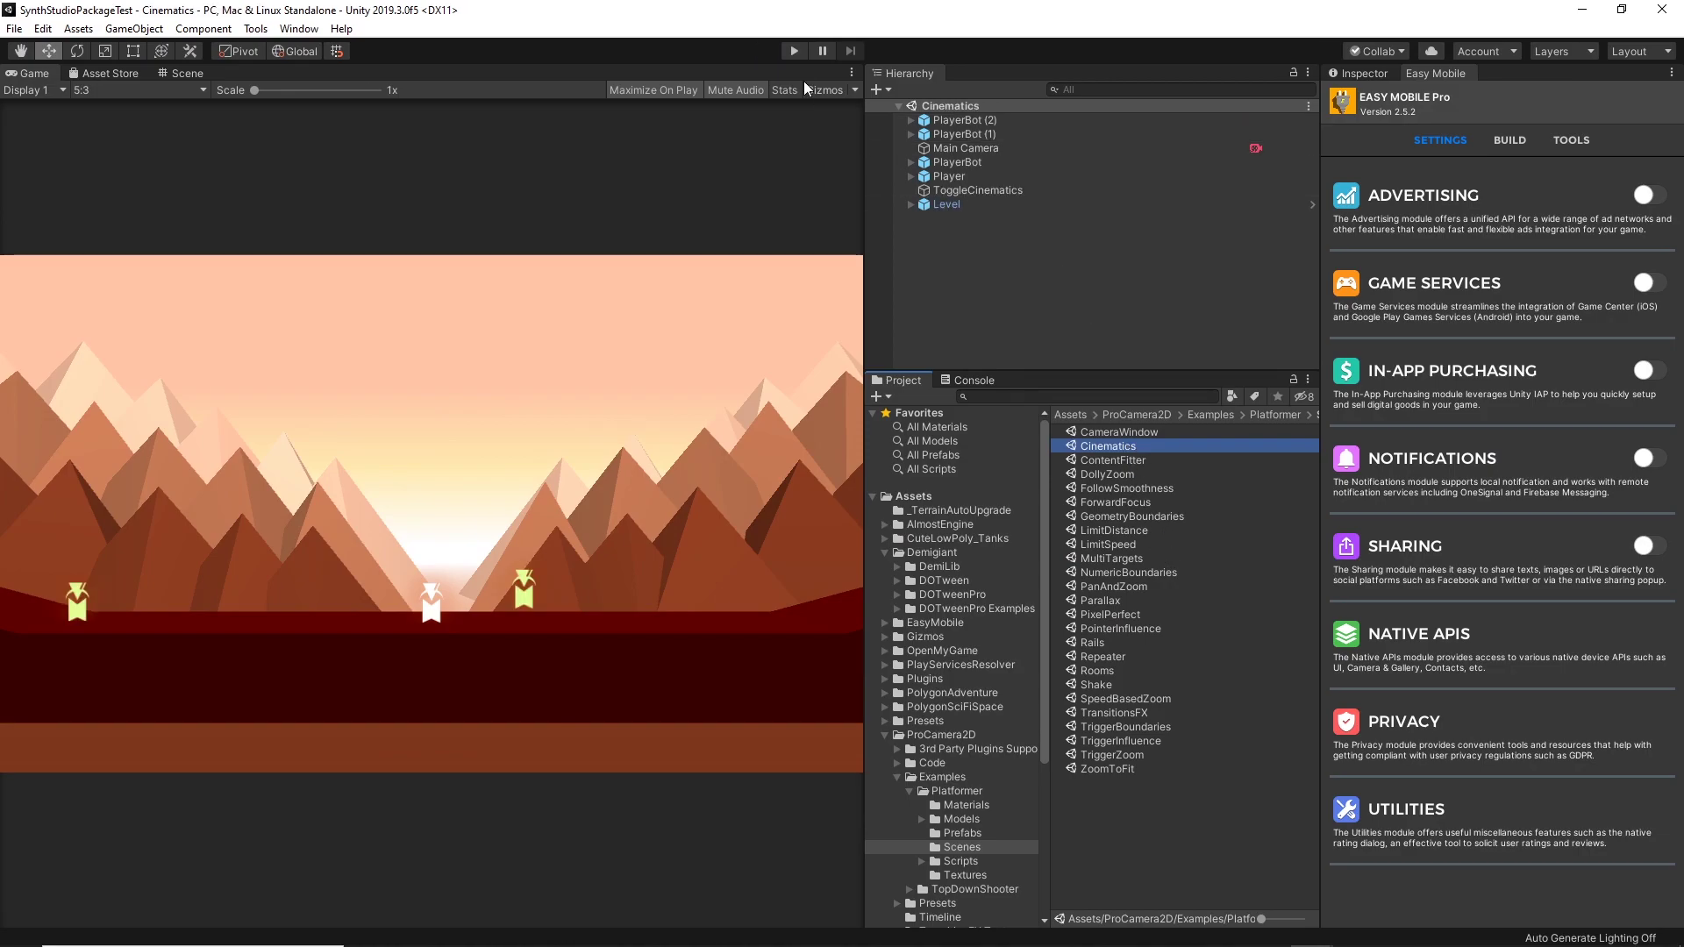
click(796, 53)
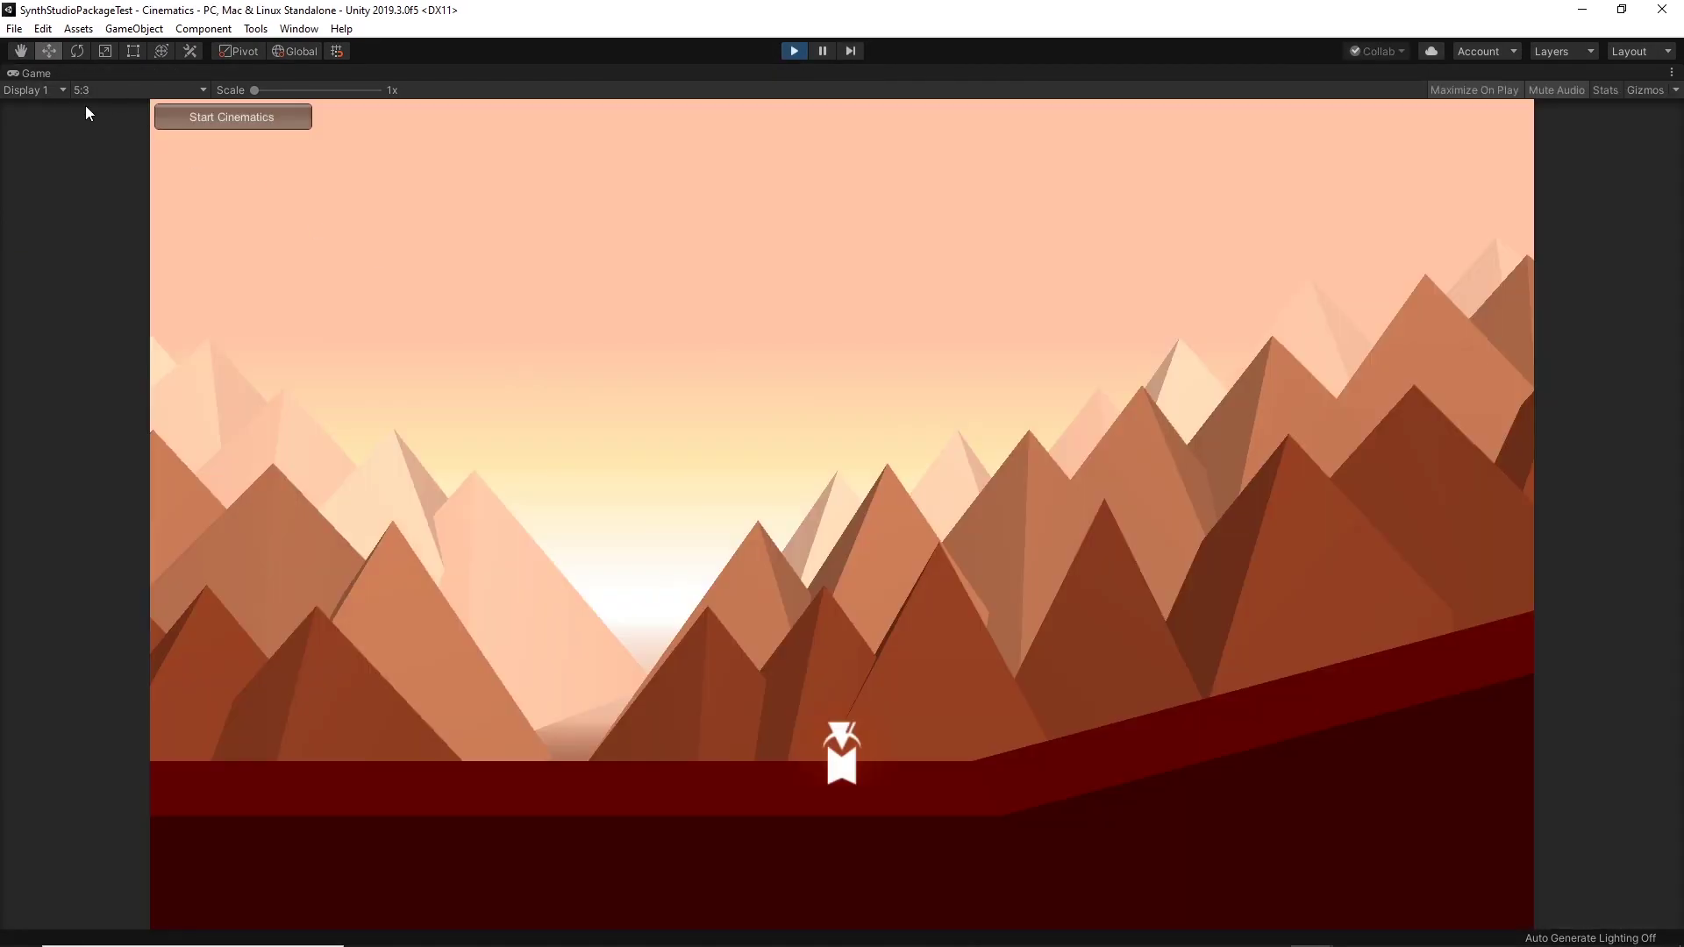
click(230, 114)
click(793, 52)
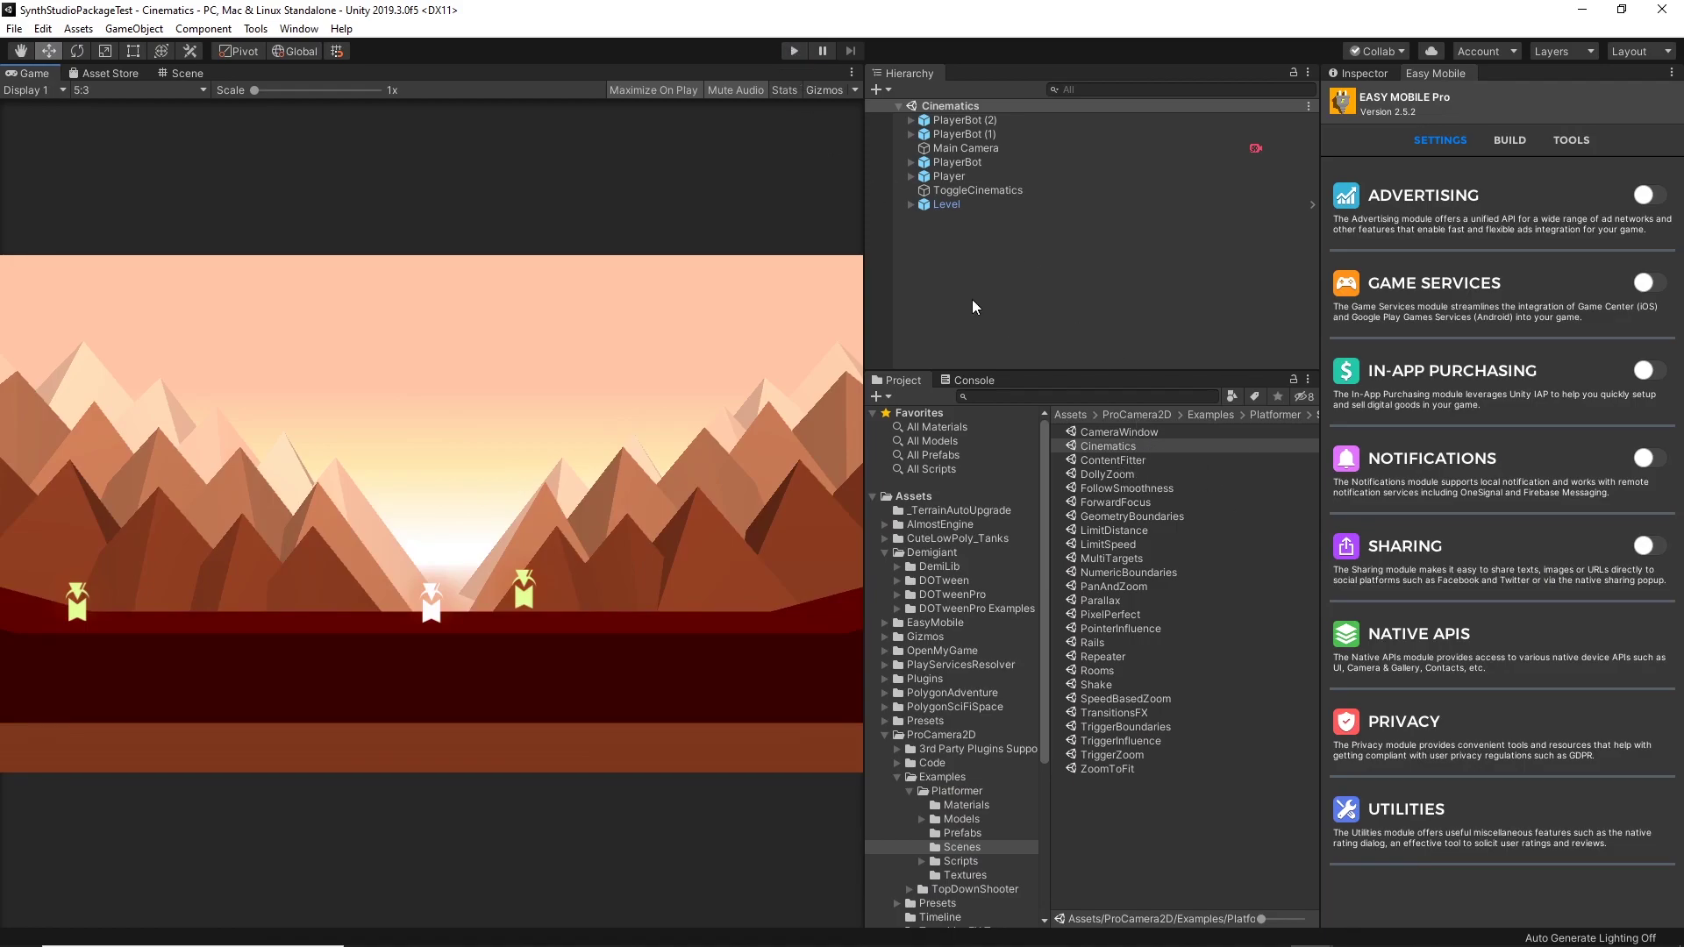
Step: Open the ContentFitter example scene briefly, switch to the DollyZoom scene, and run it
double_click(1130, 459)
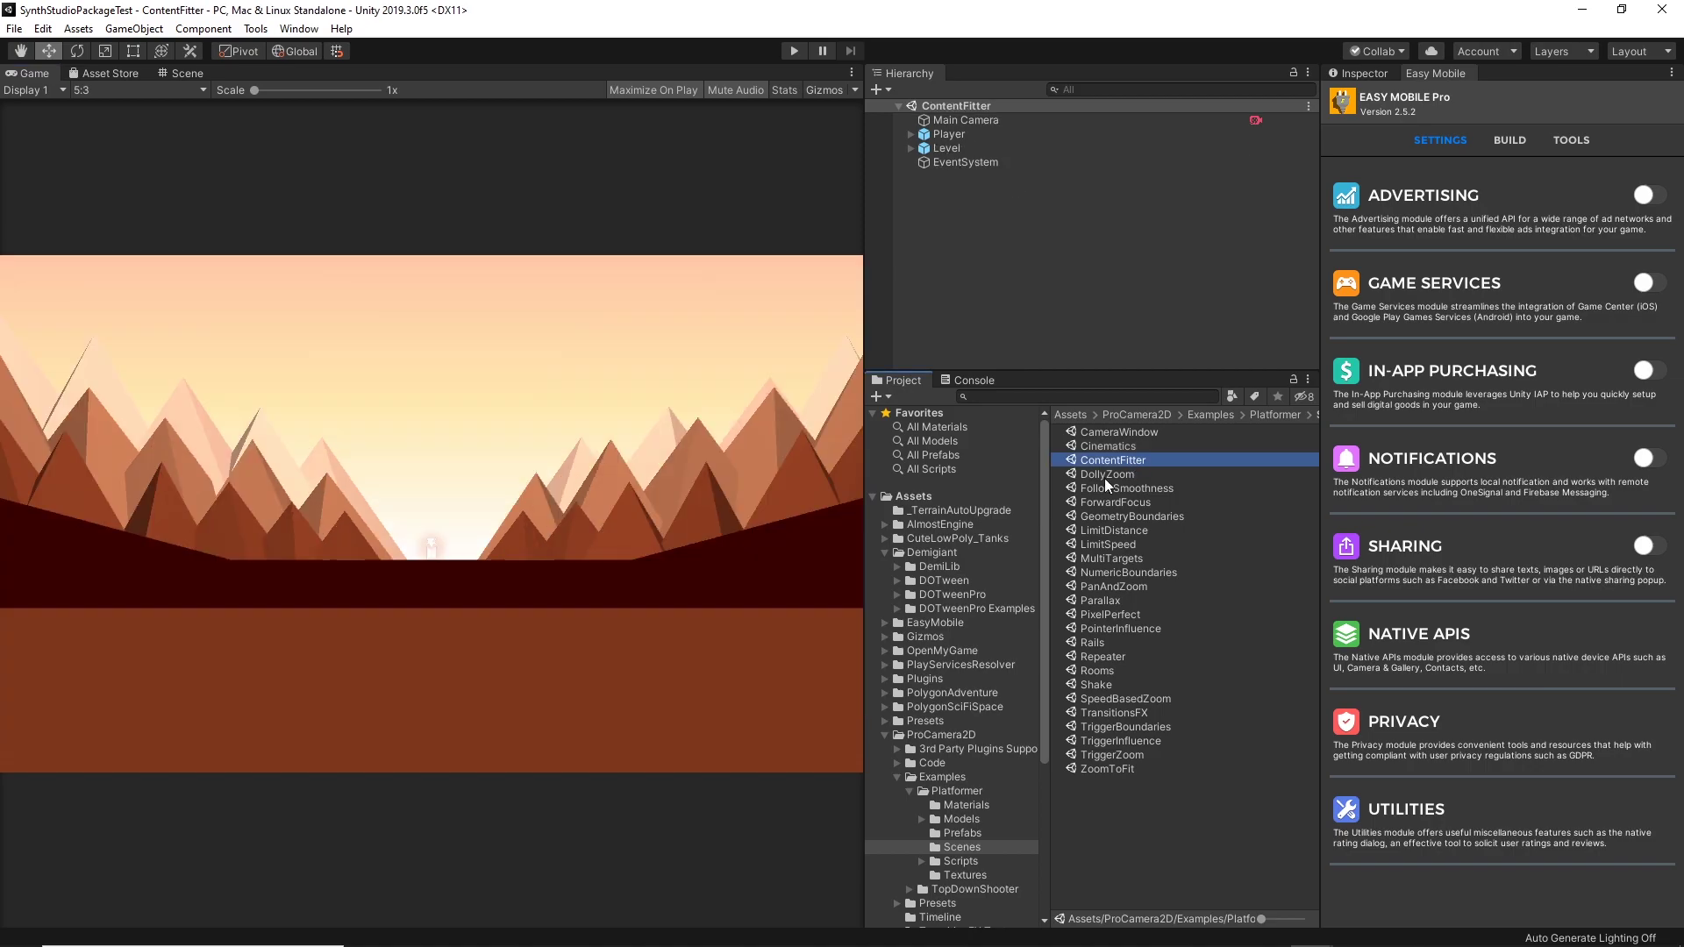
double_click(1108, 474)
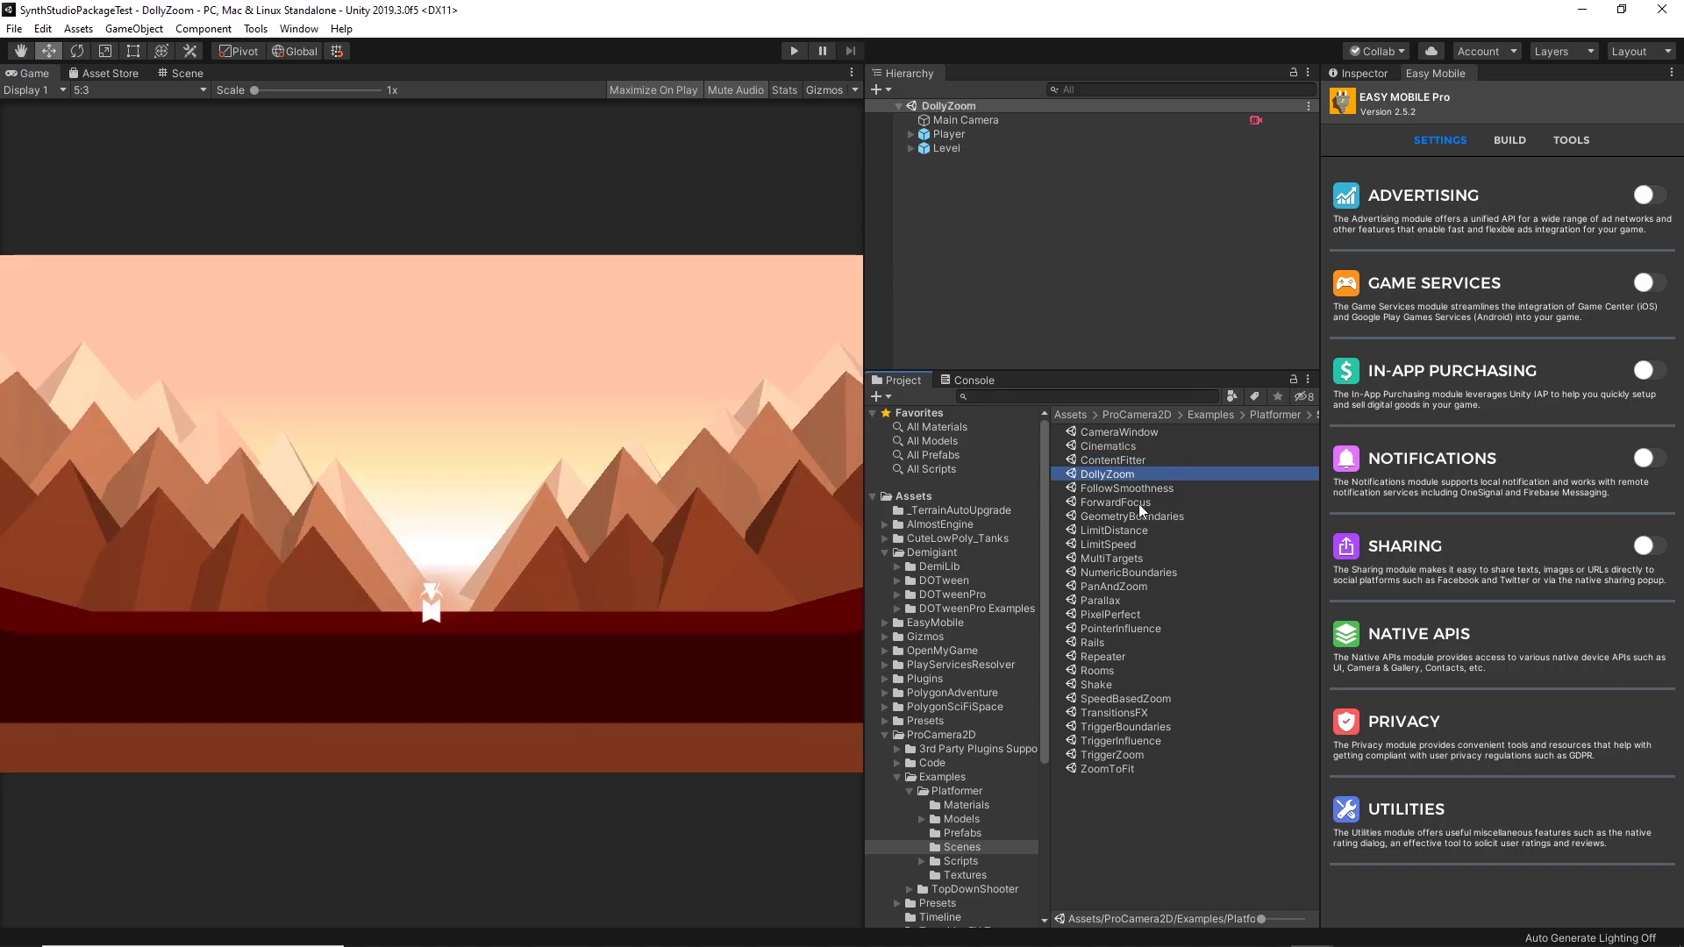
click(794, 51)
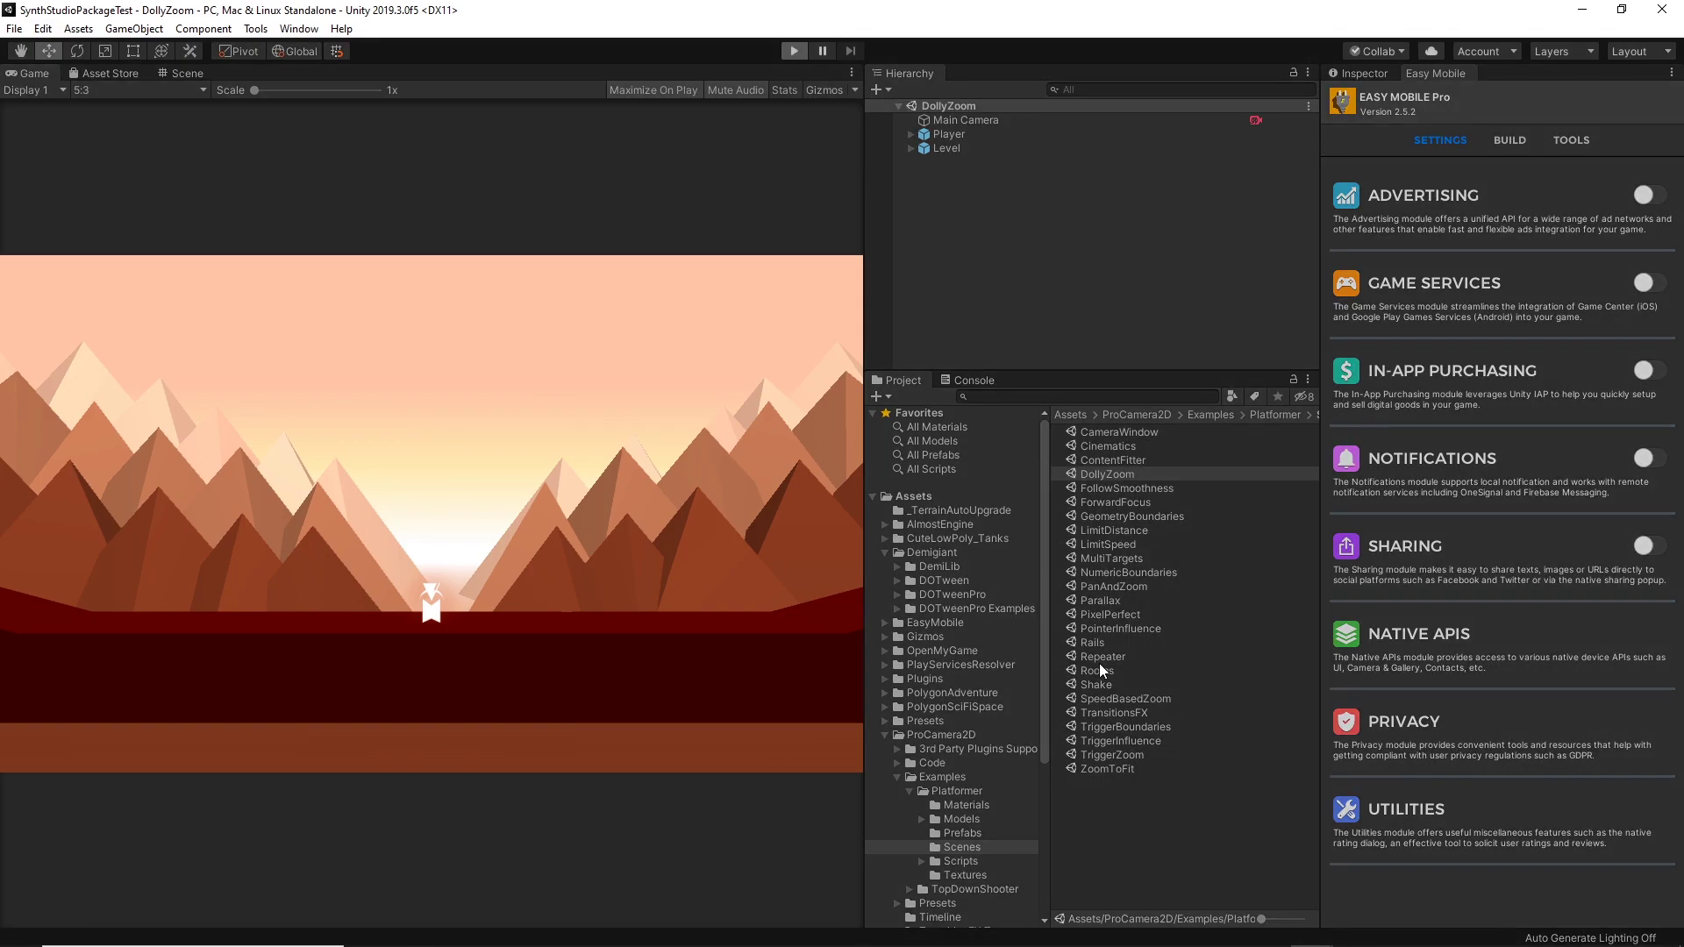
Step: Trigger the dolly zoom, raise the Duration, Zoom Amount and Target FOV sliders to test the effect, and stop Play mode
click(252, 200)
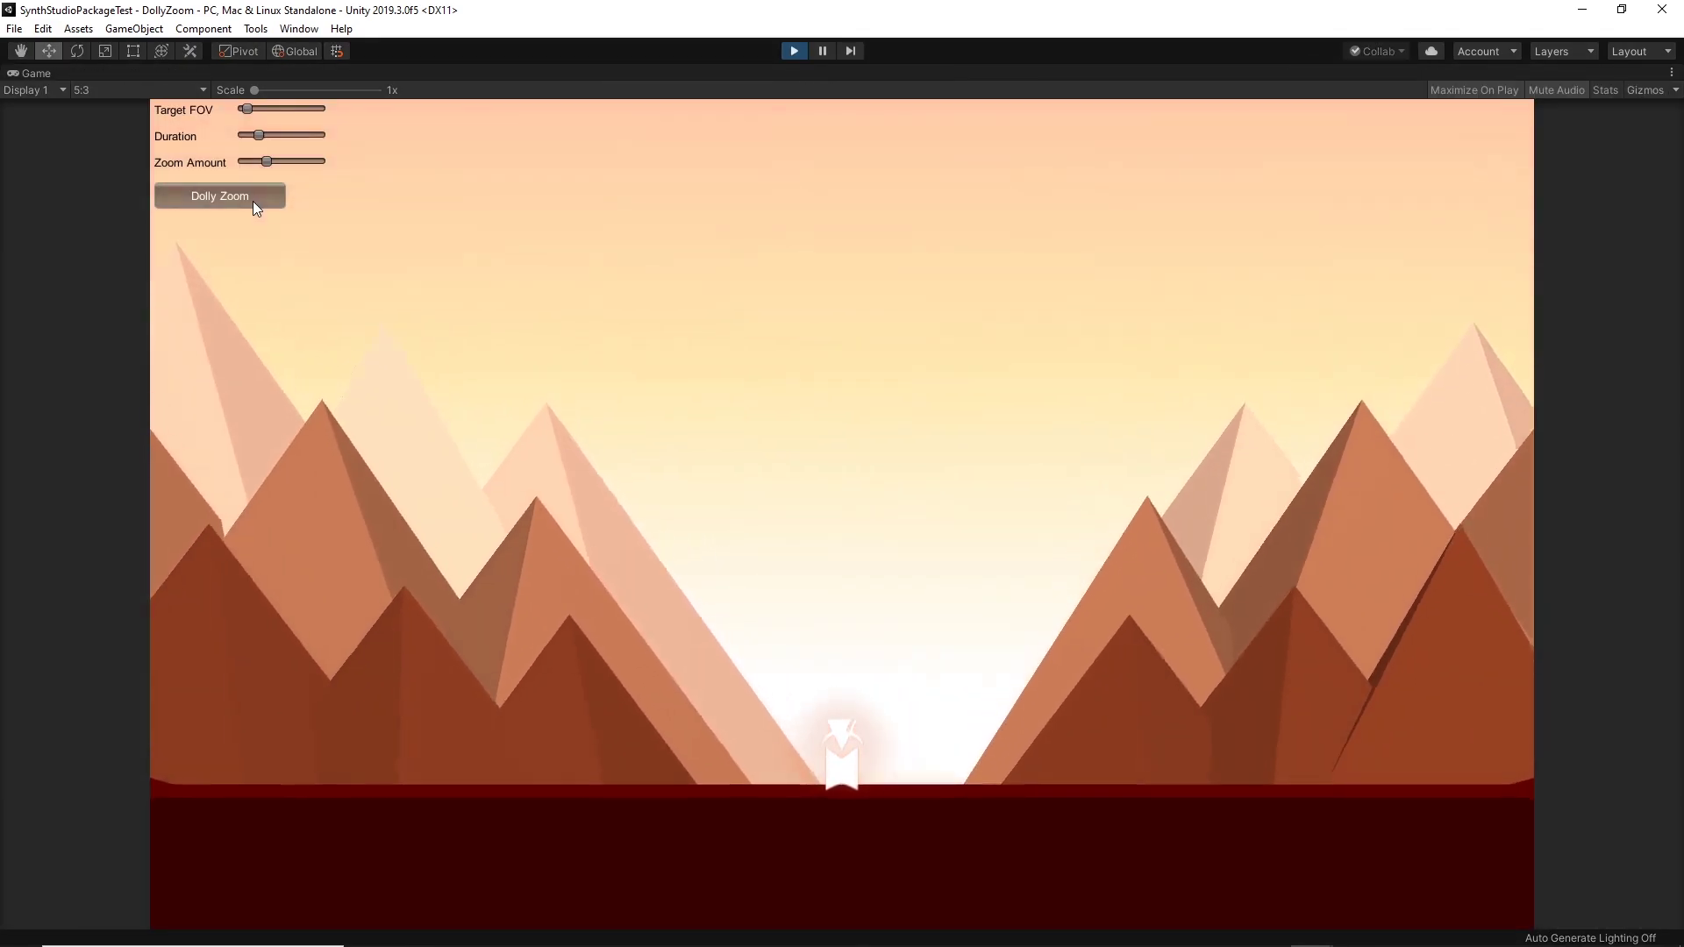
drag(267, 162, 308, 136)
click(276, 188)
click(281, 195)
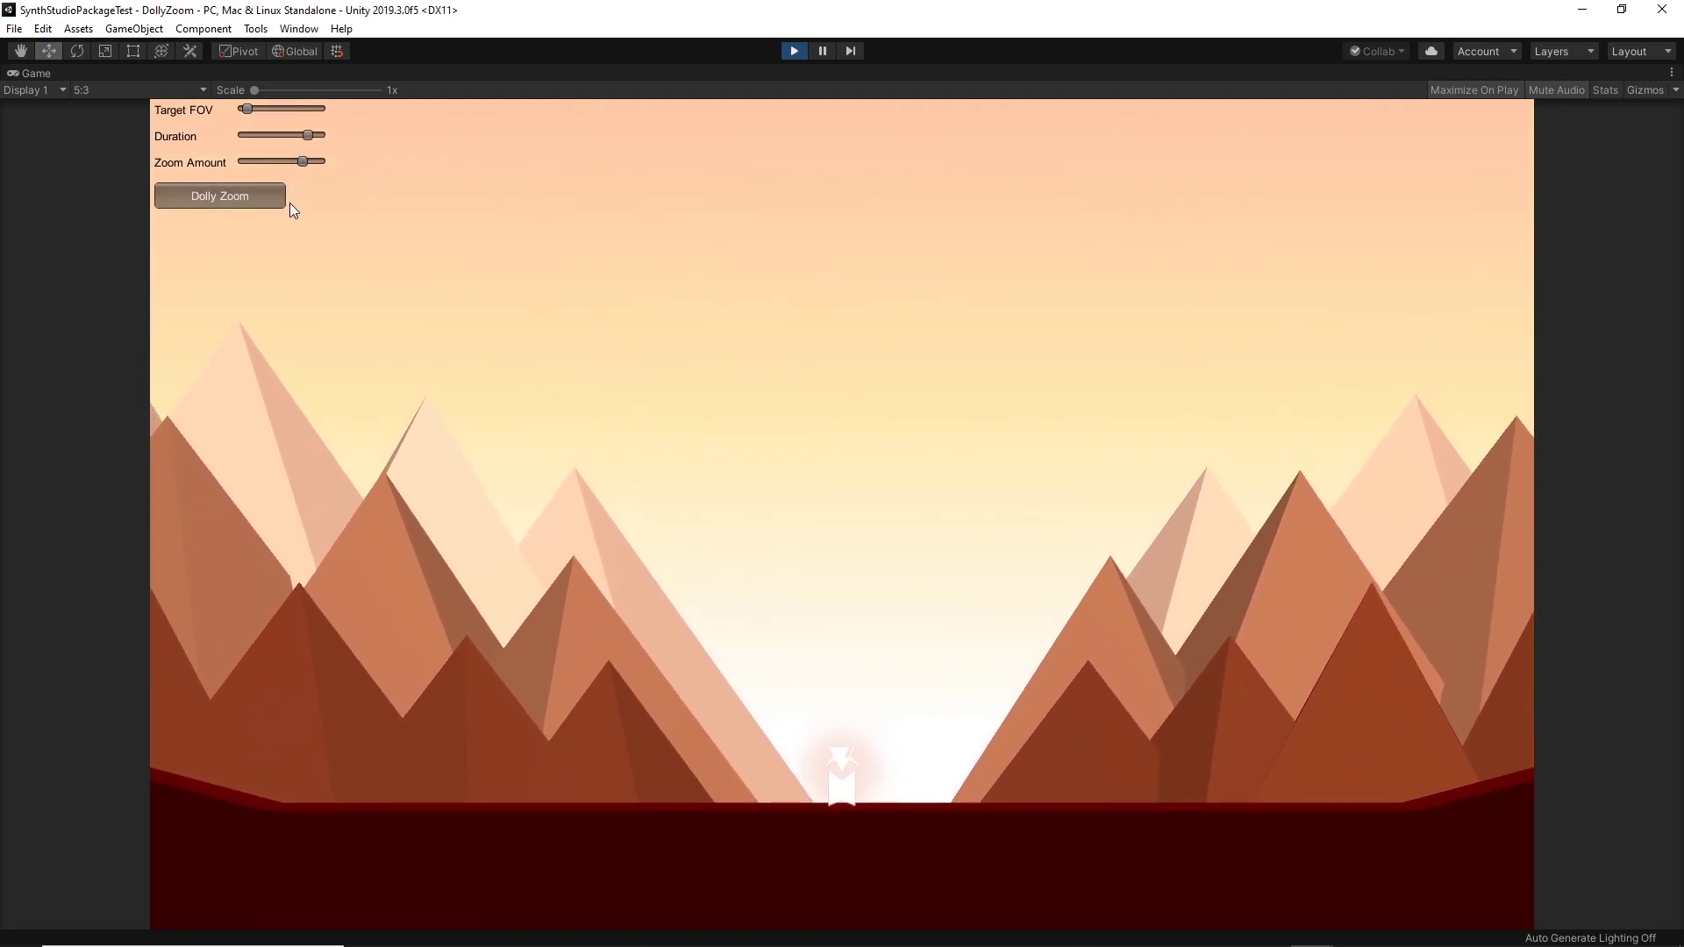
drag(247, 110, 296, 111)
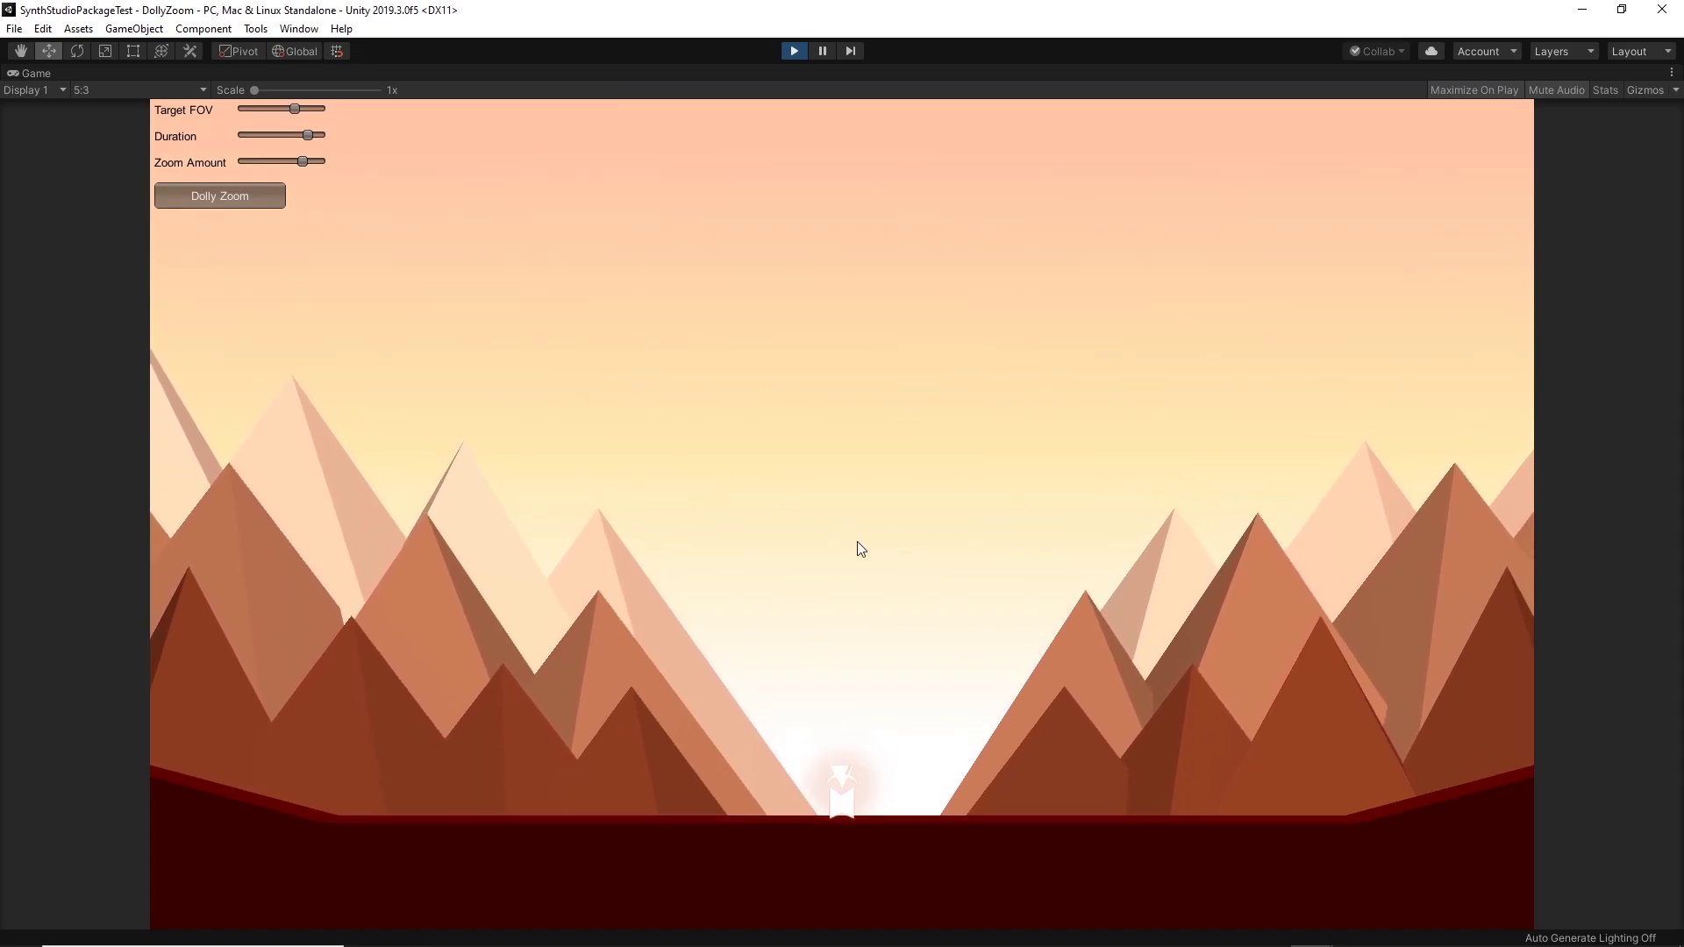
click(793, 51)
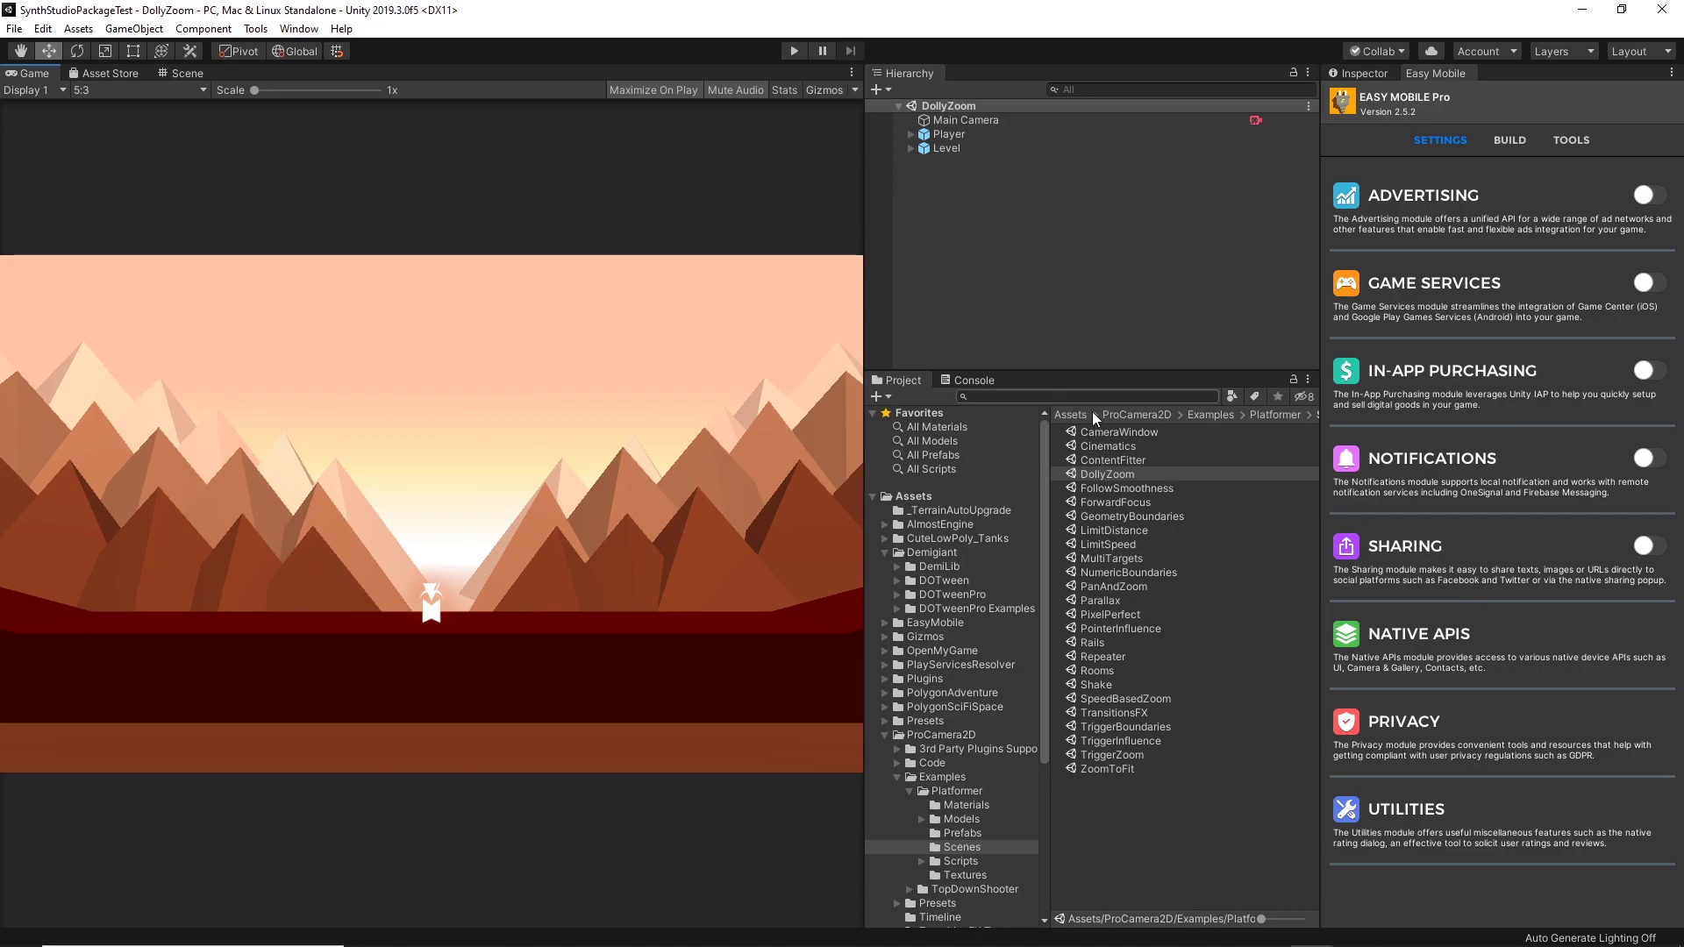
Step: Open the ContentFitter example scene and clear the asset selection in the Scenes folder
double_click(1122, 461)
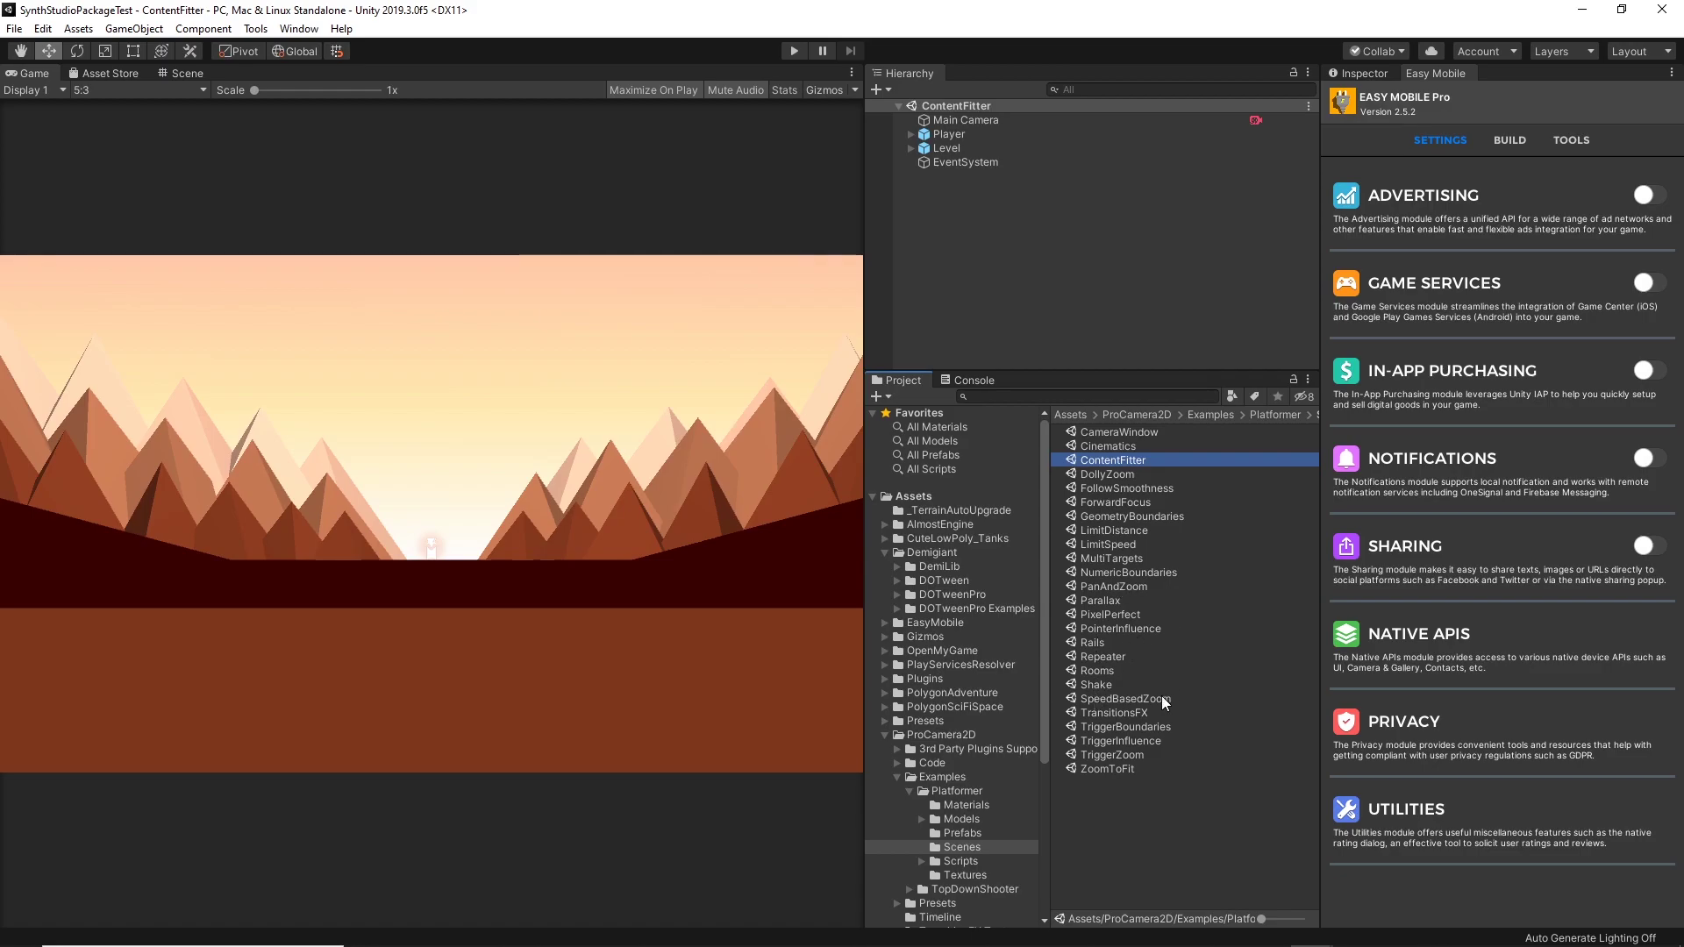
click(1124, 803)
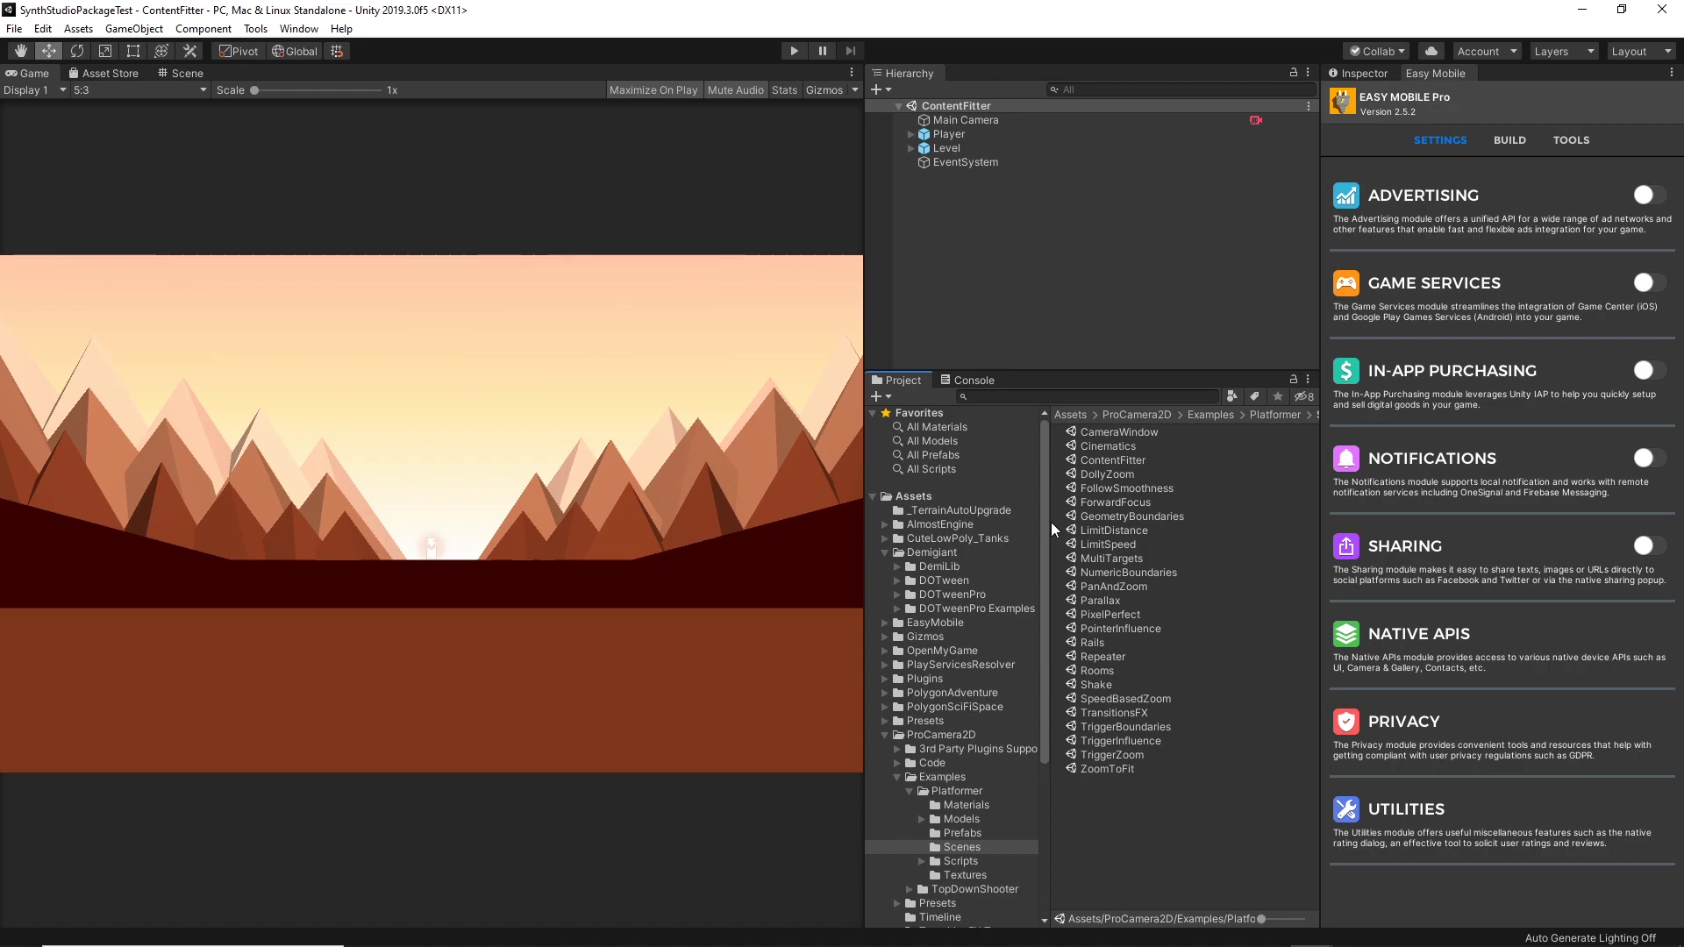
Step: Switch to the browser and skim the Universal Device Preview page on the Unity Asset Store
click(519, 212)
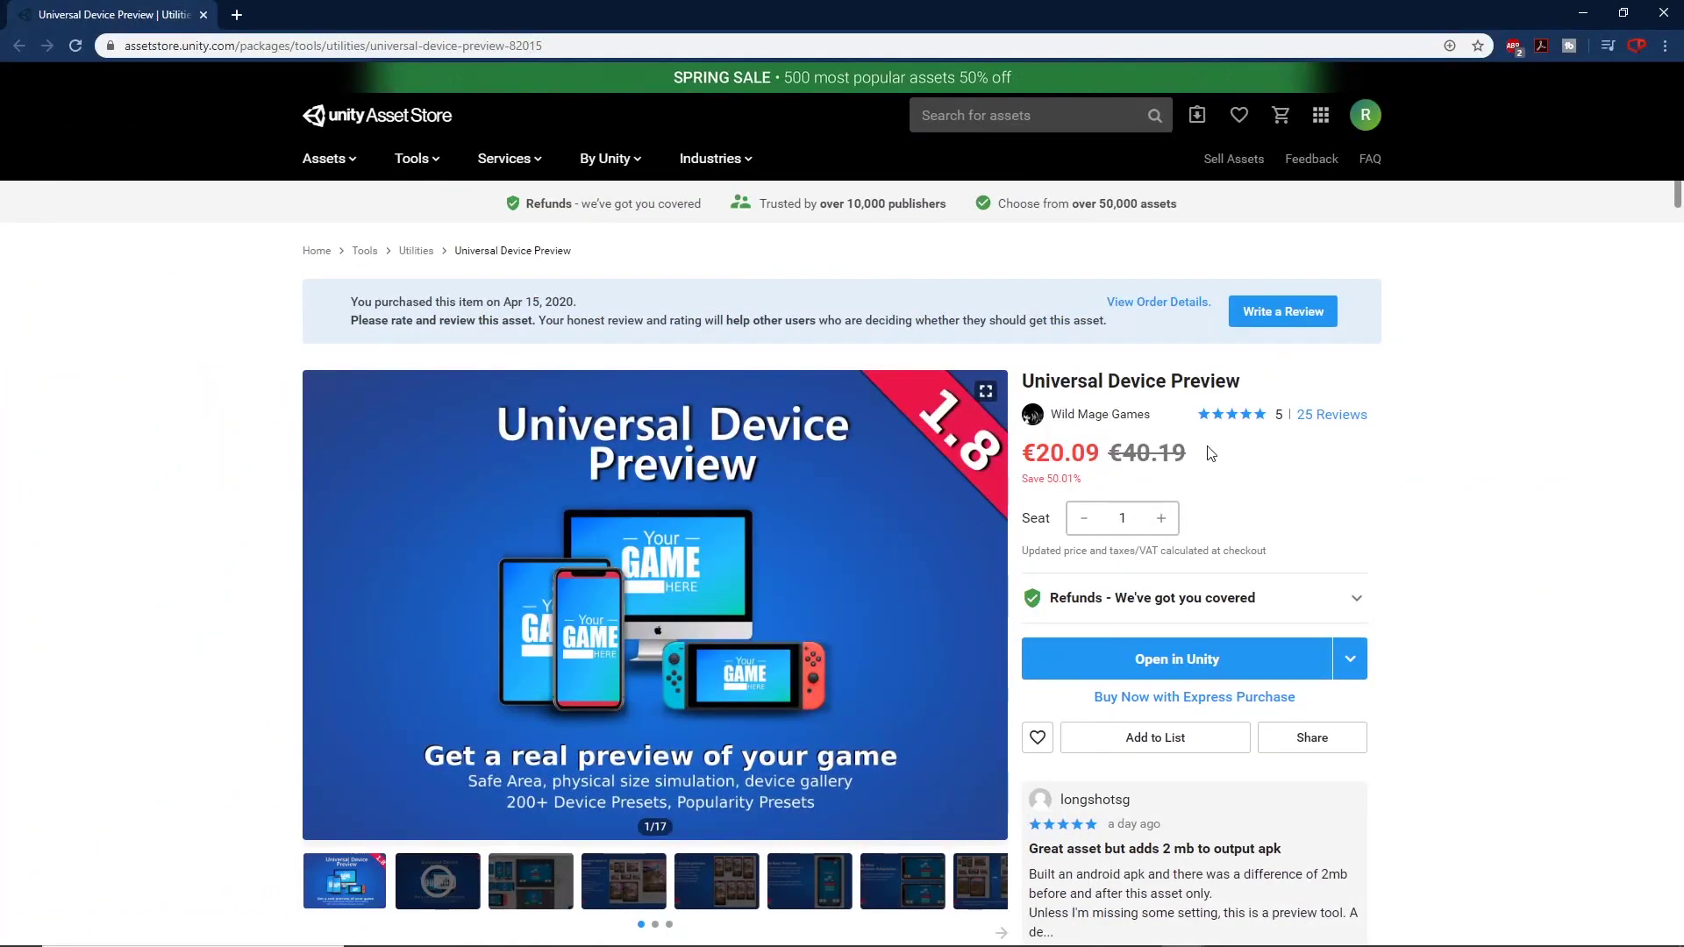
scroll(663, 660, down, 3)
scroll(668, 385, up, 3)
scroll(571, 649, down, 2)
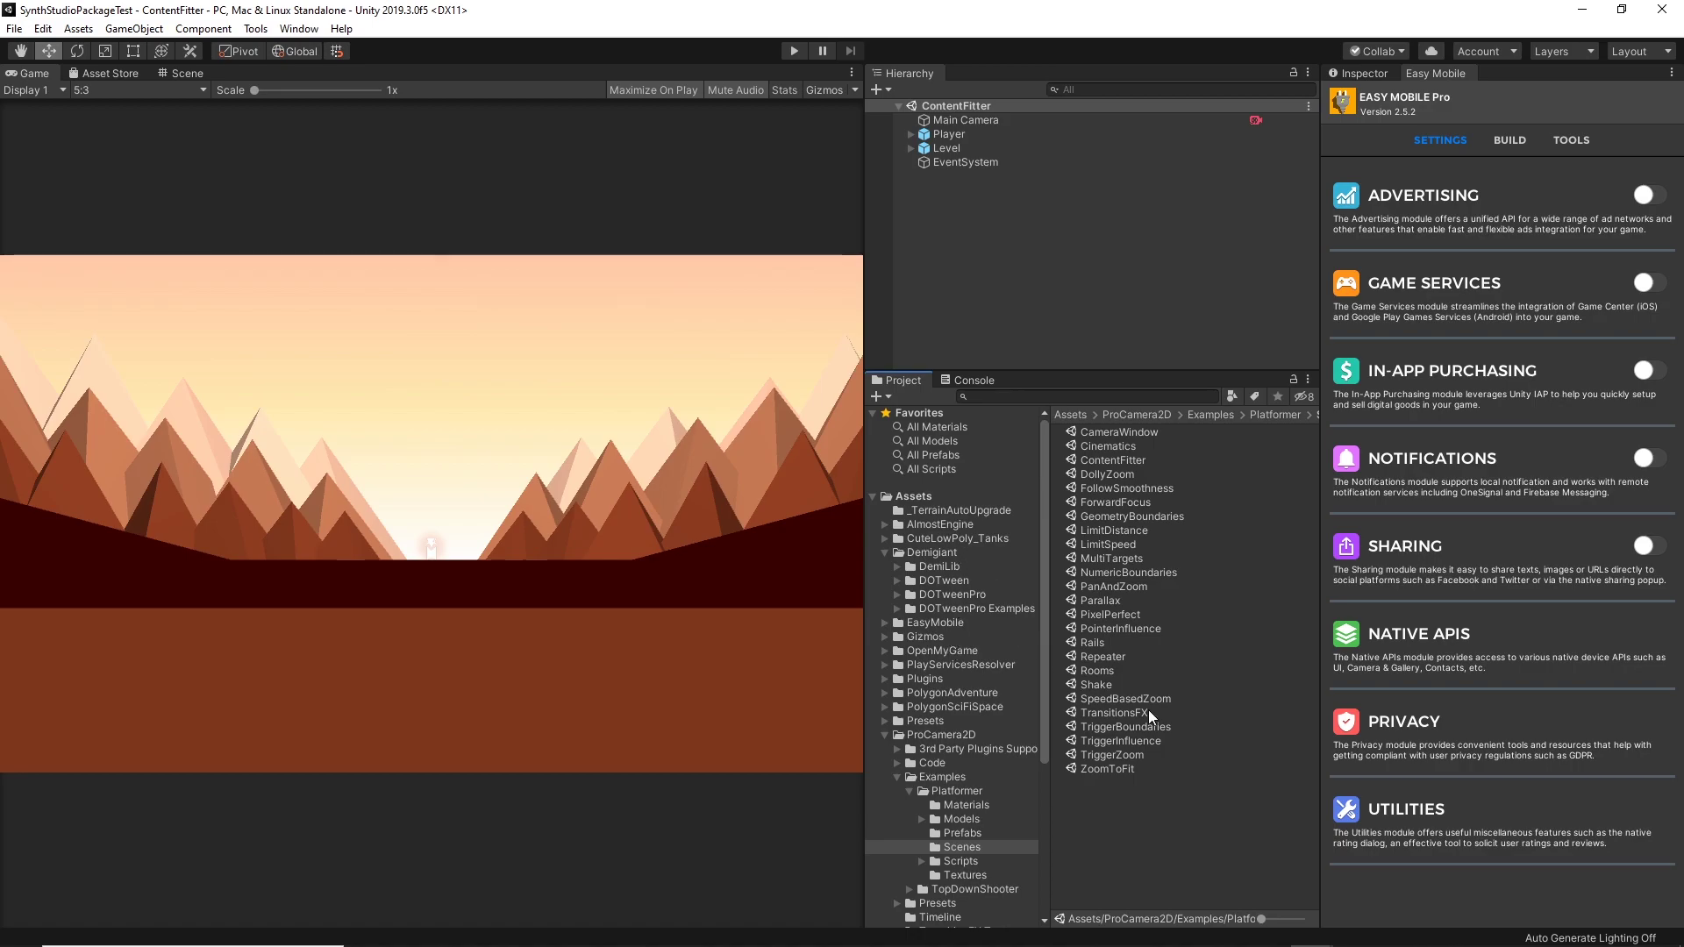
Step: Return to Unity, open Universal Device Preview's Device Gallery, and dock it beside the Scene view
click(255, 28)
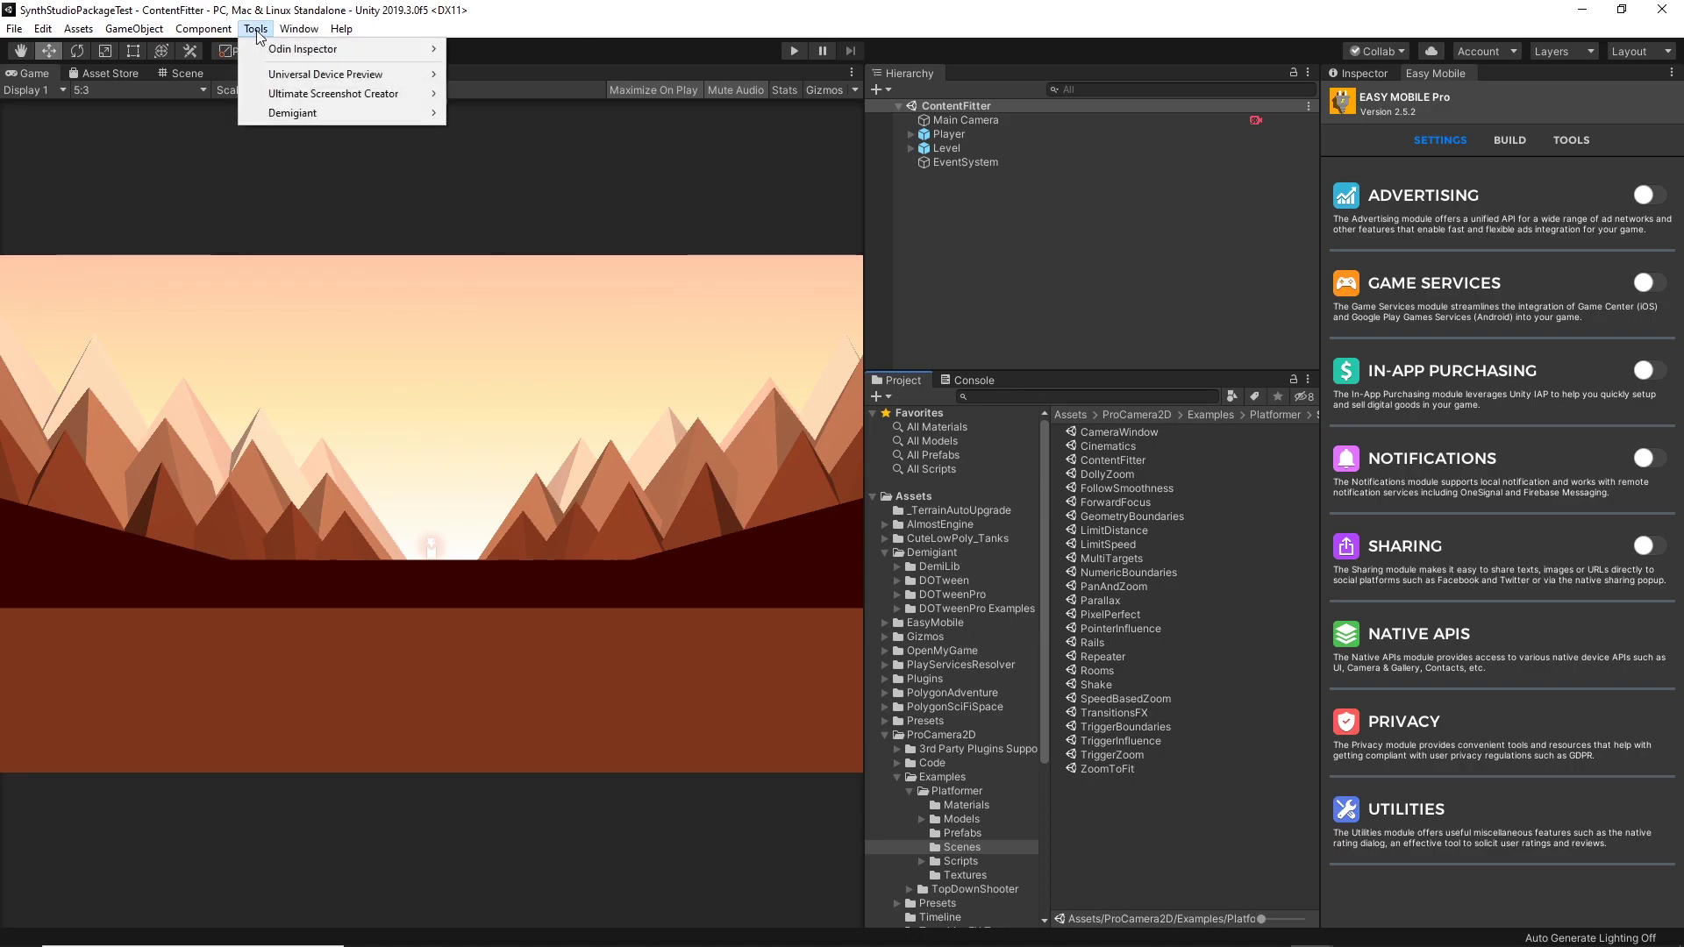
mouse_move(293, 29)
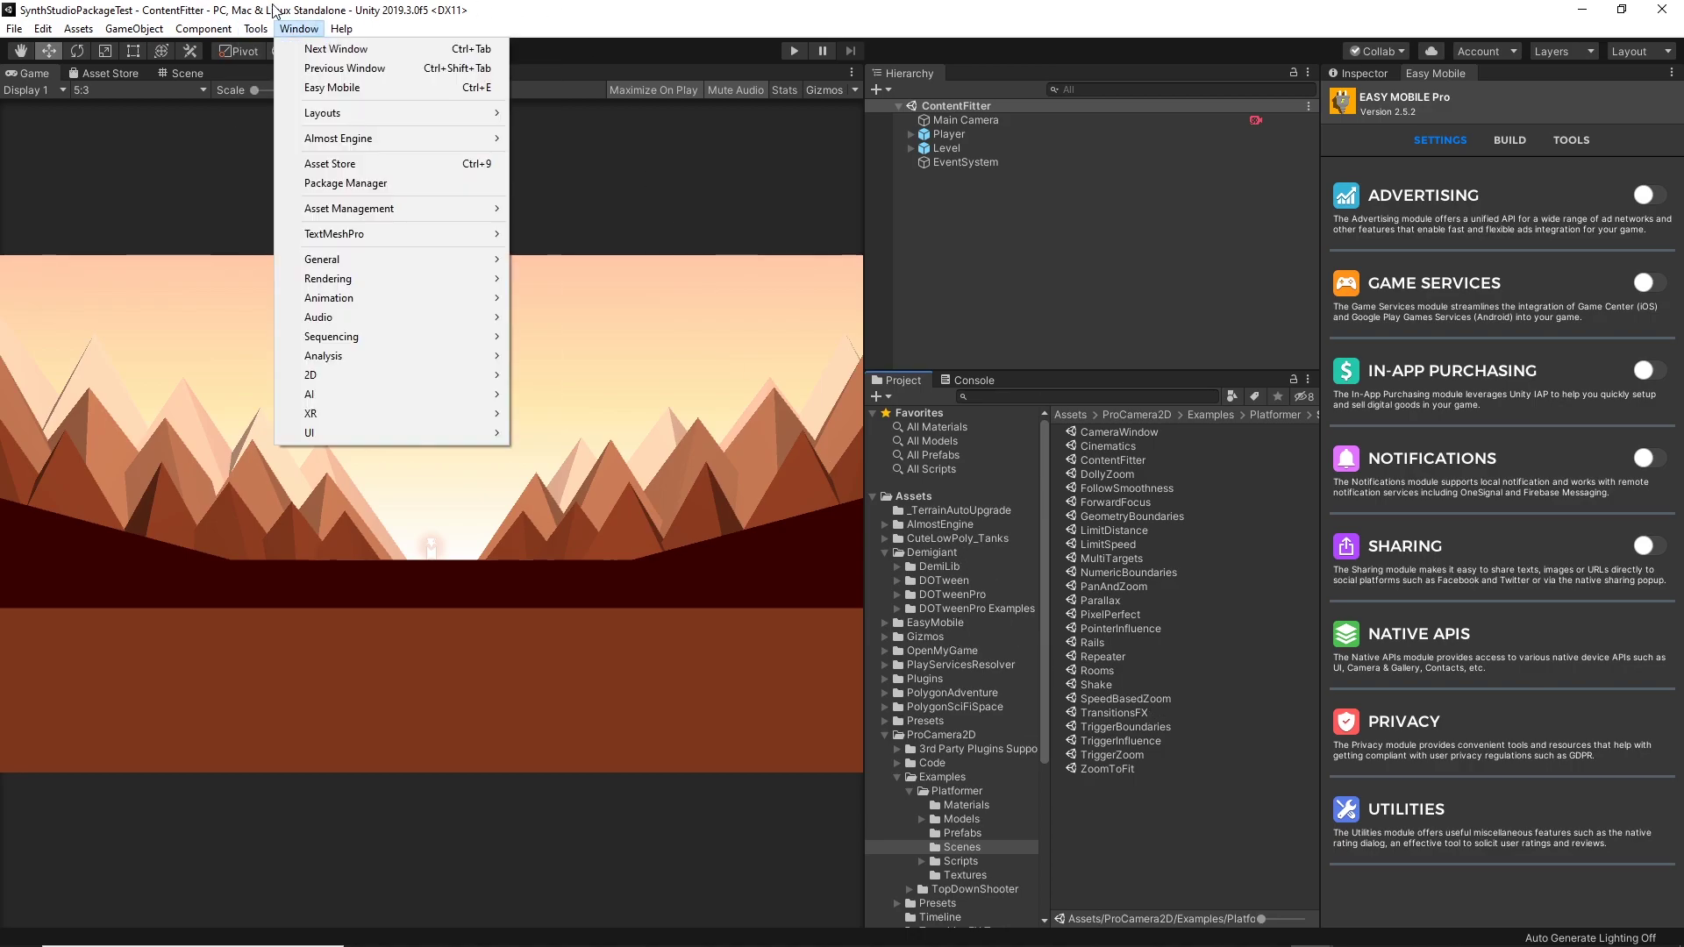
mouse_move(342, 139)
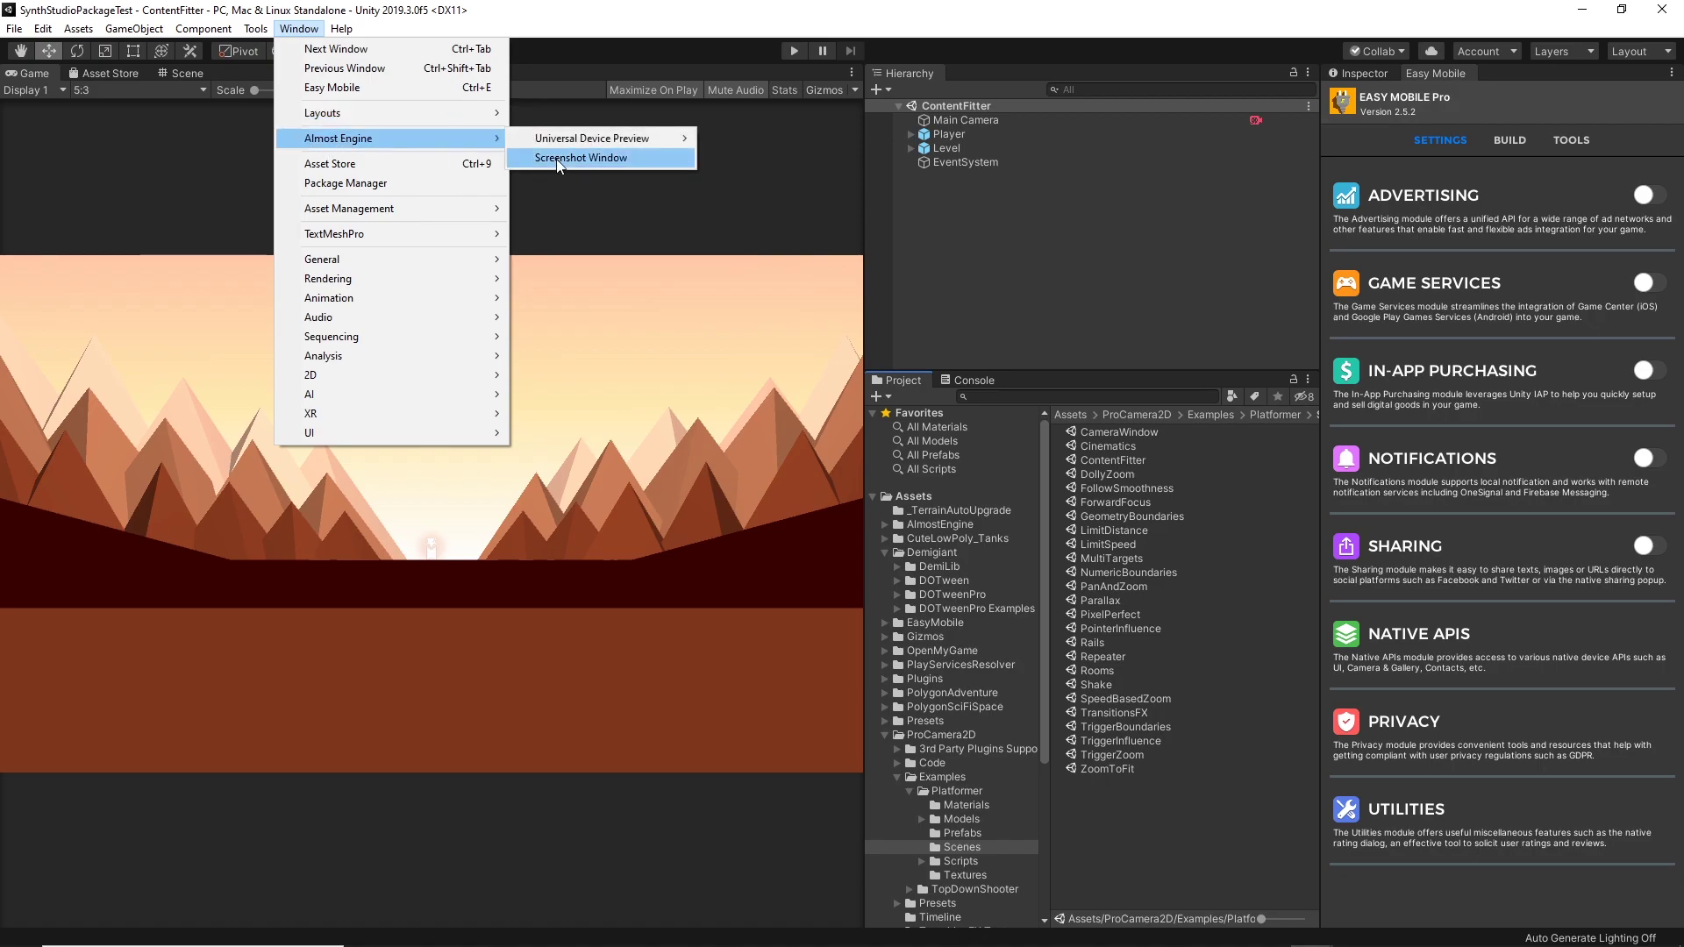
mouse_move(612, 136)
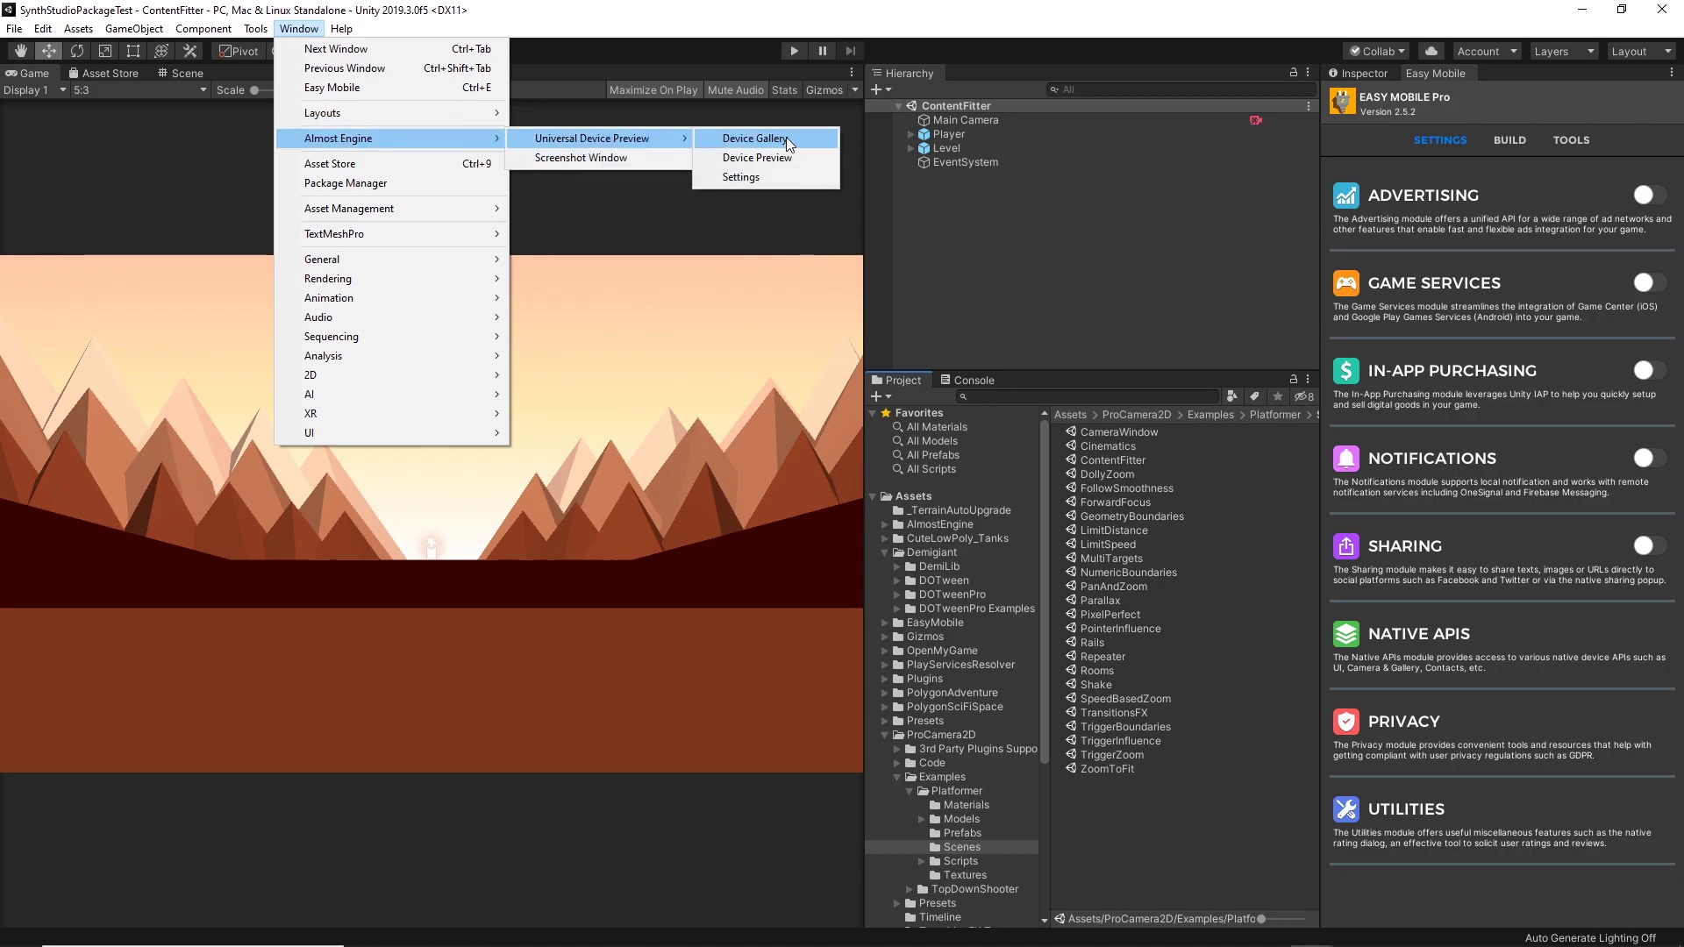
click(754, 138)
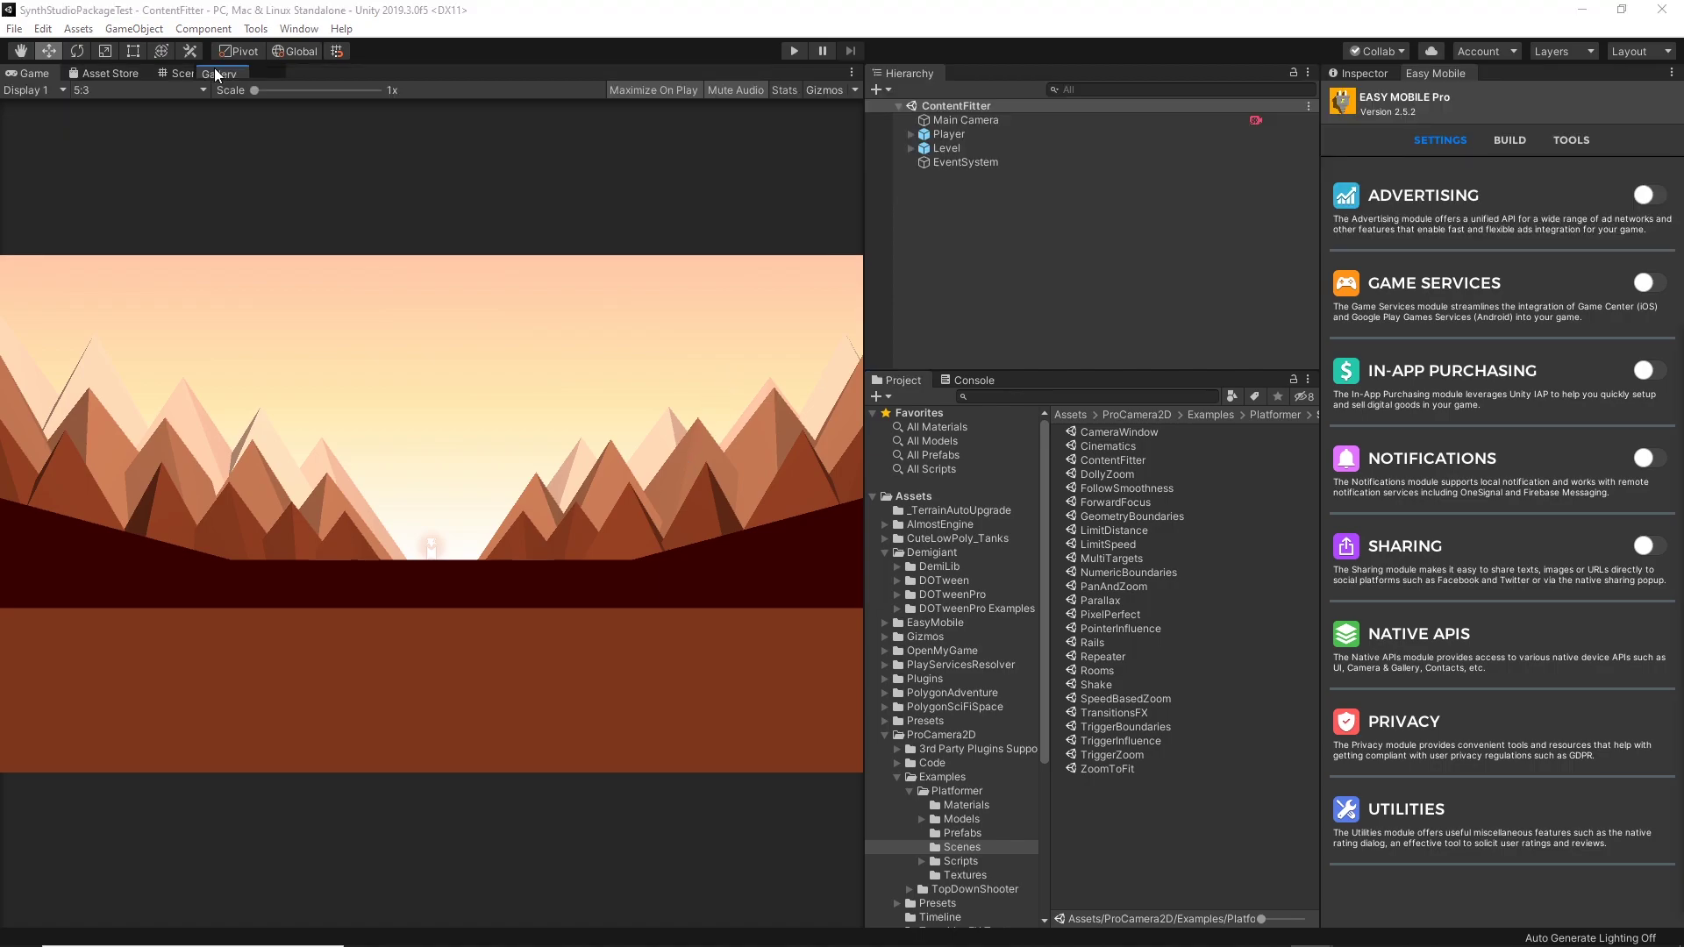
click(223, 73)
Step: Glance through the device gallery and set its zoom to 1.26
scroll(786, 419, down, 3)
scroll(777, 426, up, 3)
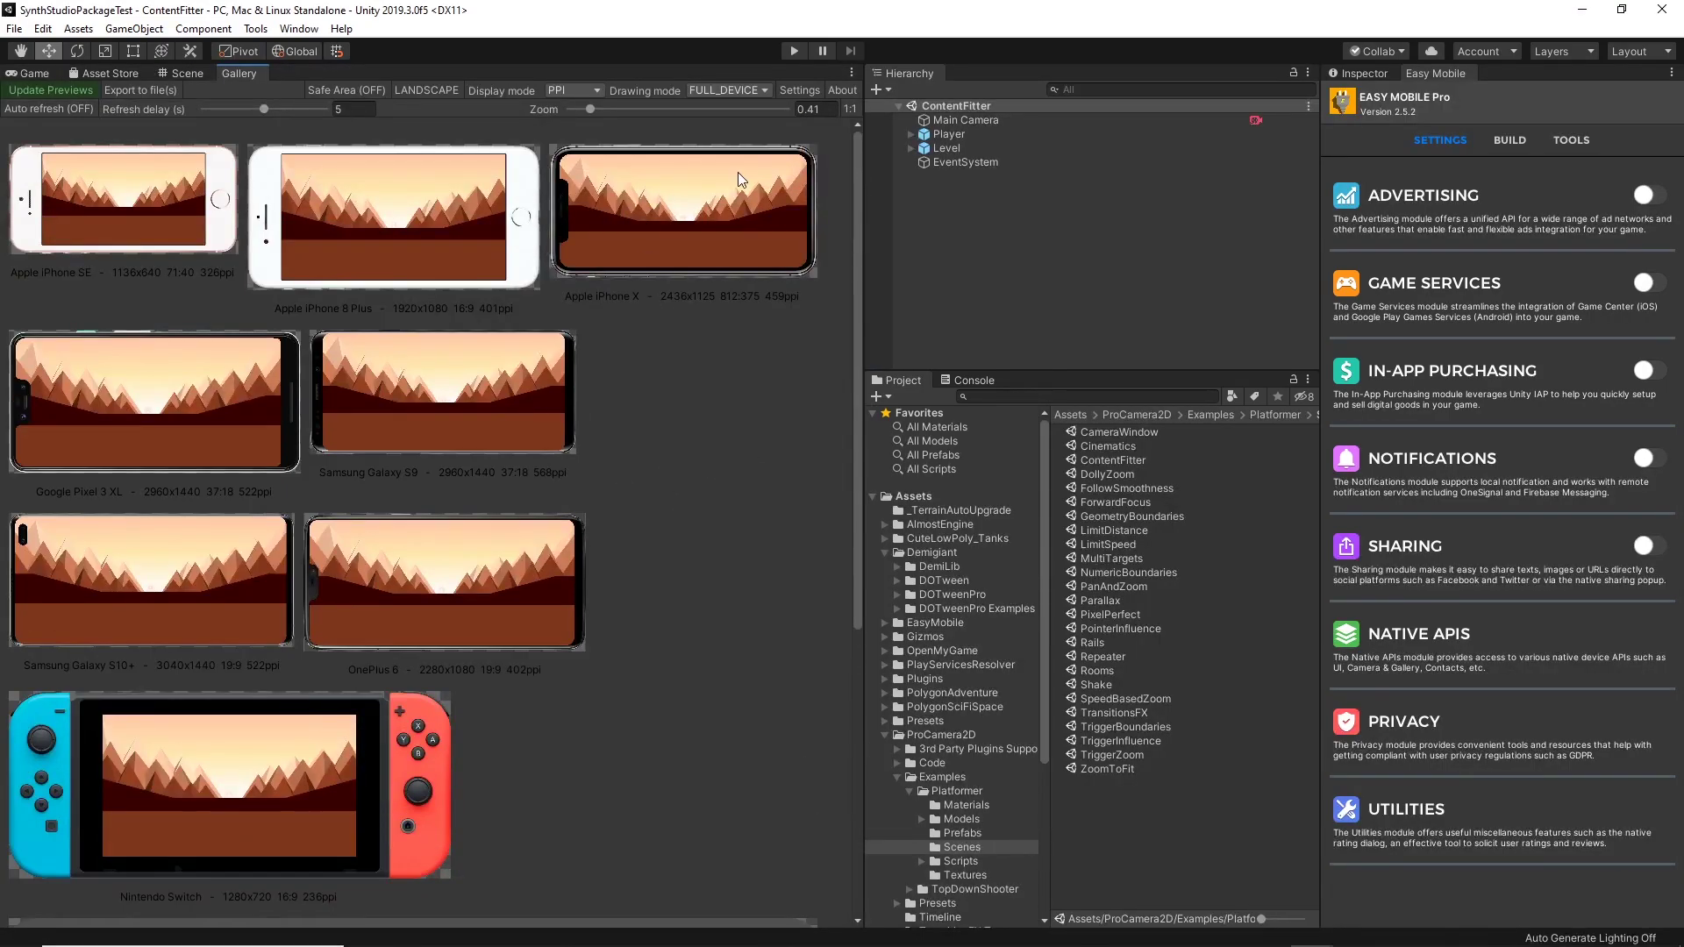
drag(661, 109, 636, 108)
Step: Disable the transparent device background in the gallery settings and update the previews
click(797, 89)
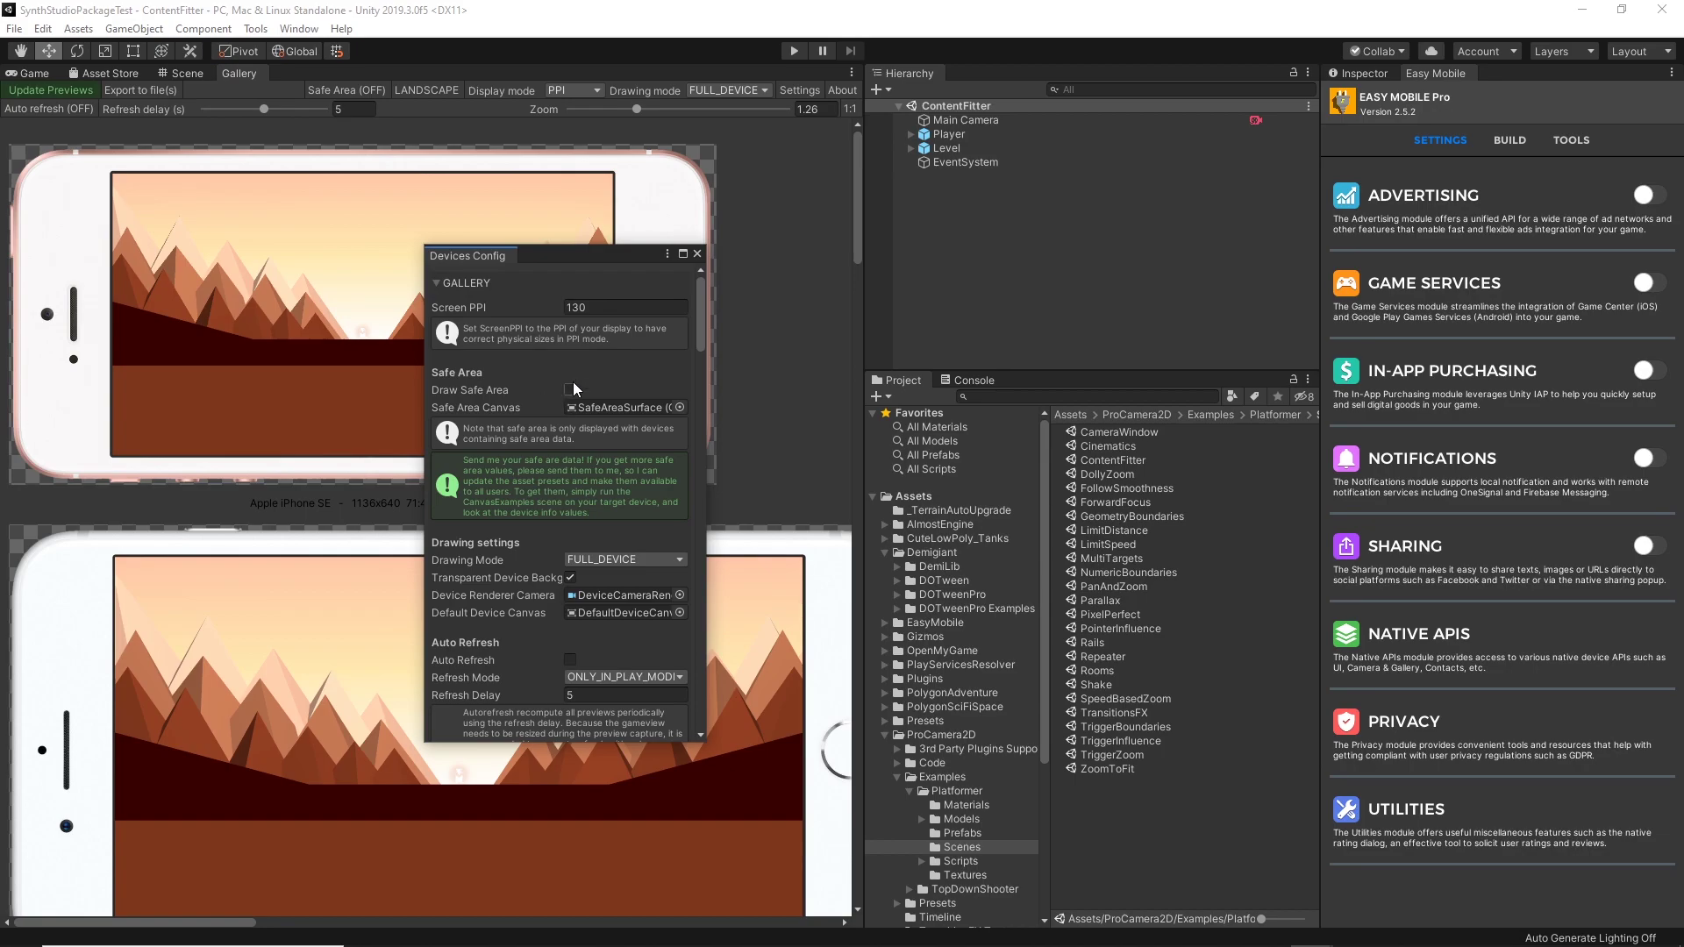
click(571, 578)
click(698, 253)
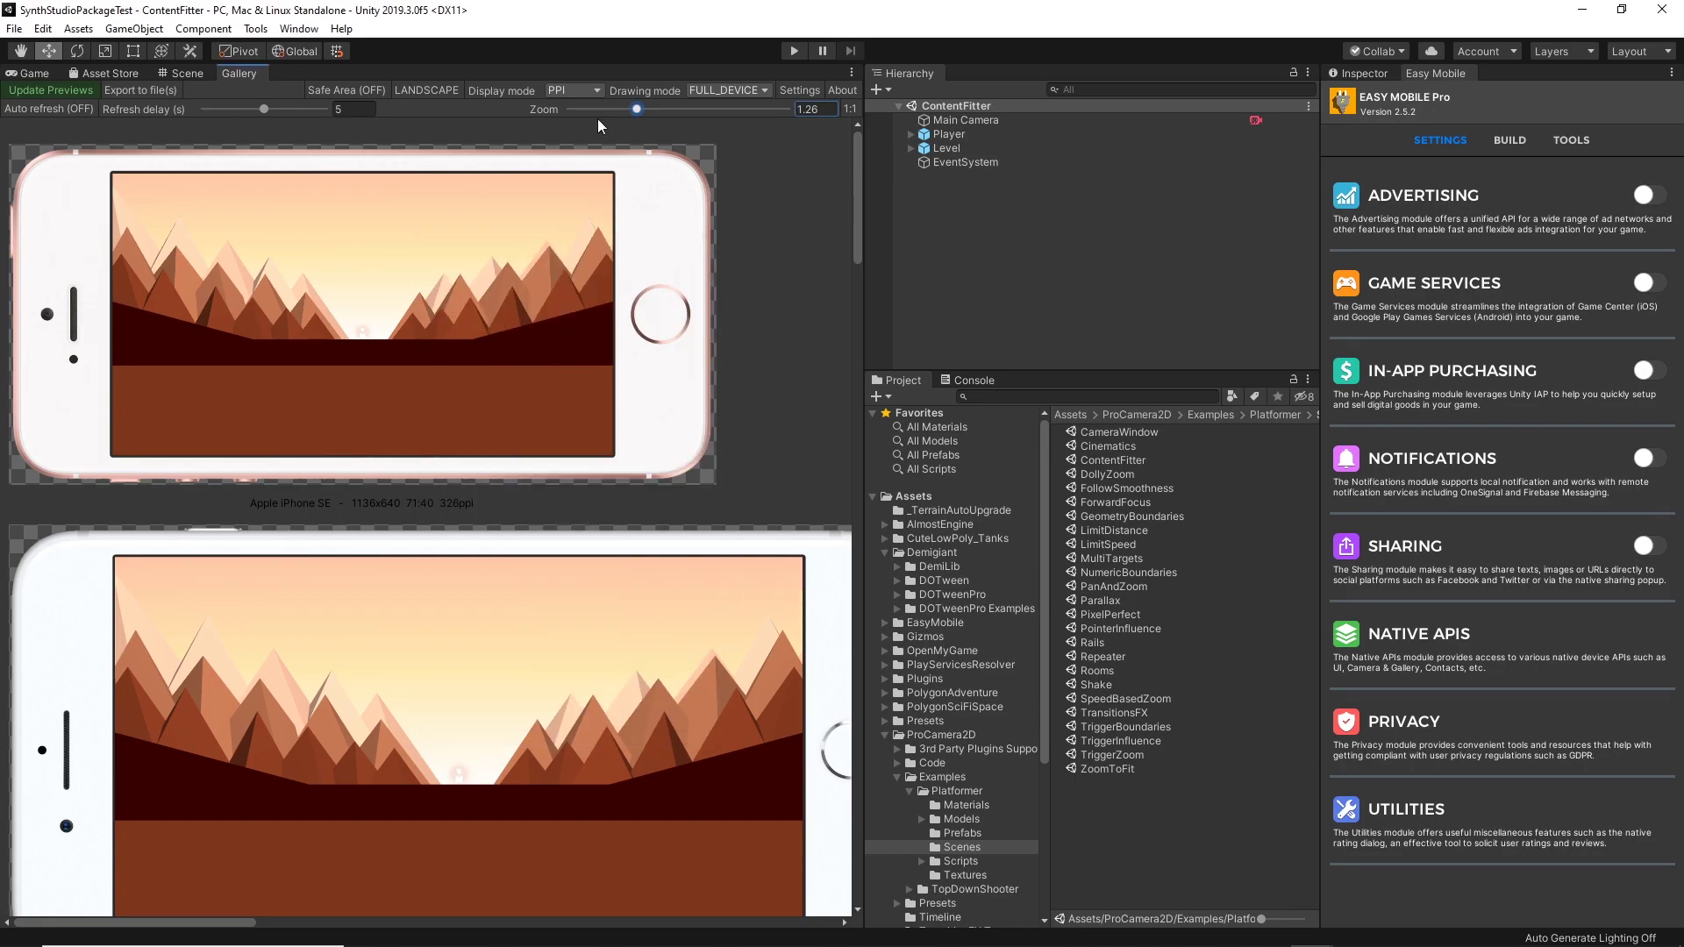
click(26, 90)
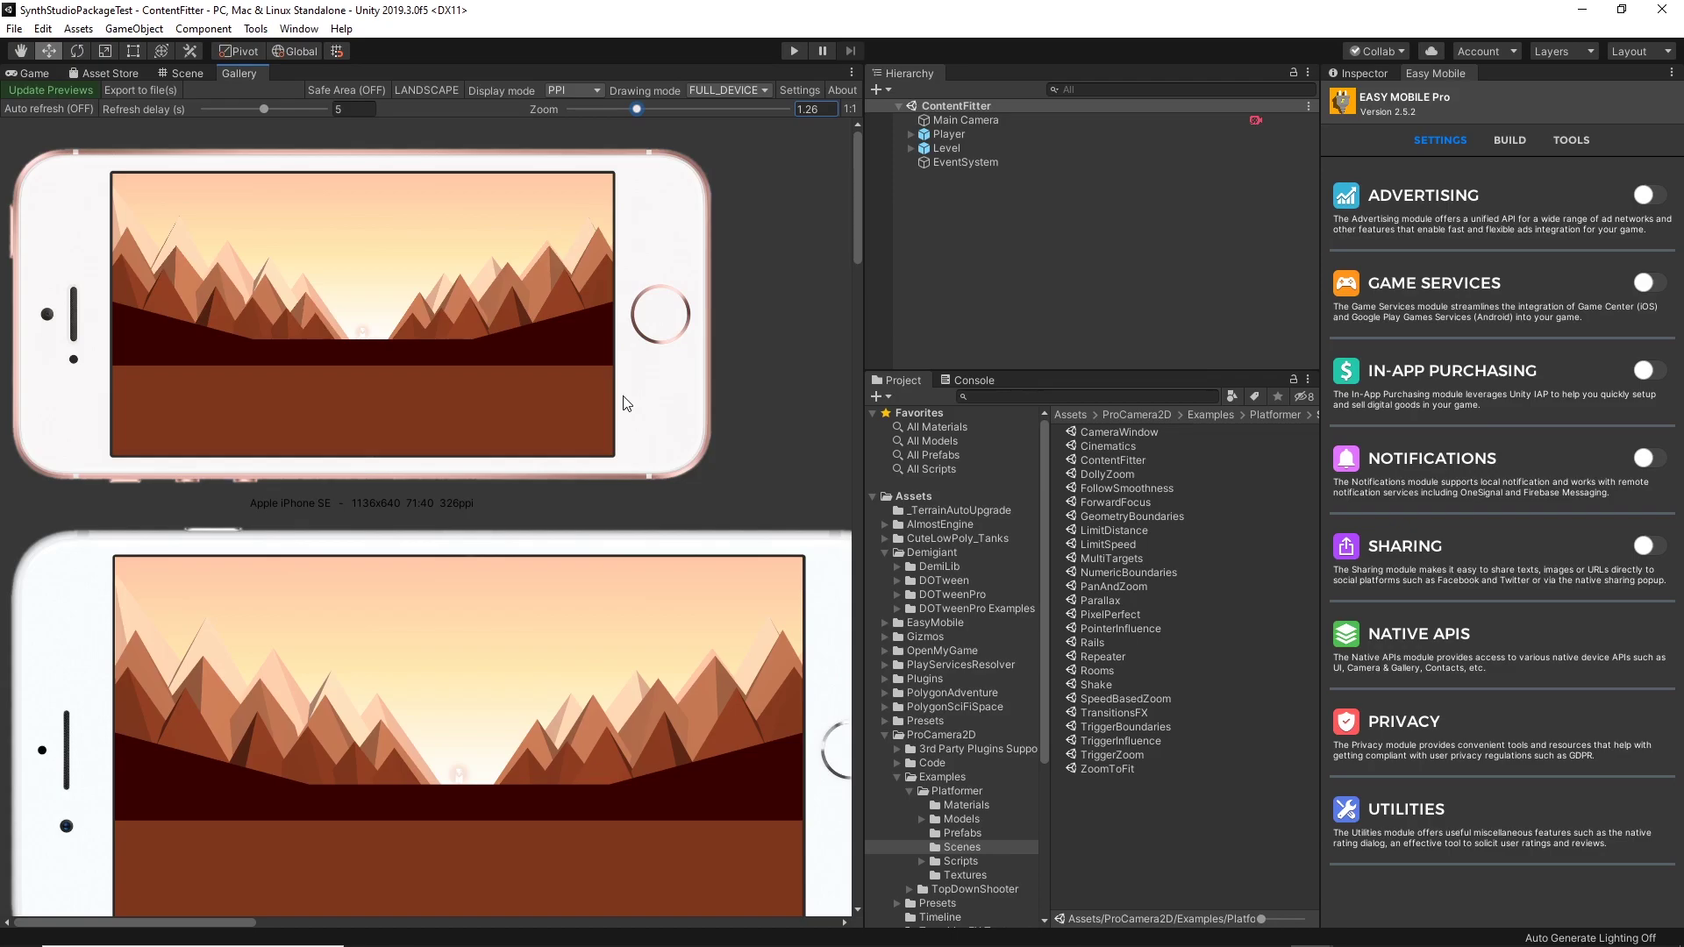
Step: Examine how the scene looks on the enlarged iPhone and Google Pixel 3 XL previews
scroll(645, 491, down, 4)
scroll(693, 483, up, 4)
scroll(402, 528, down, 10)
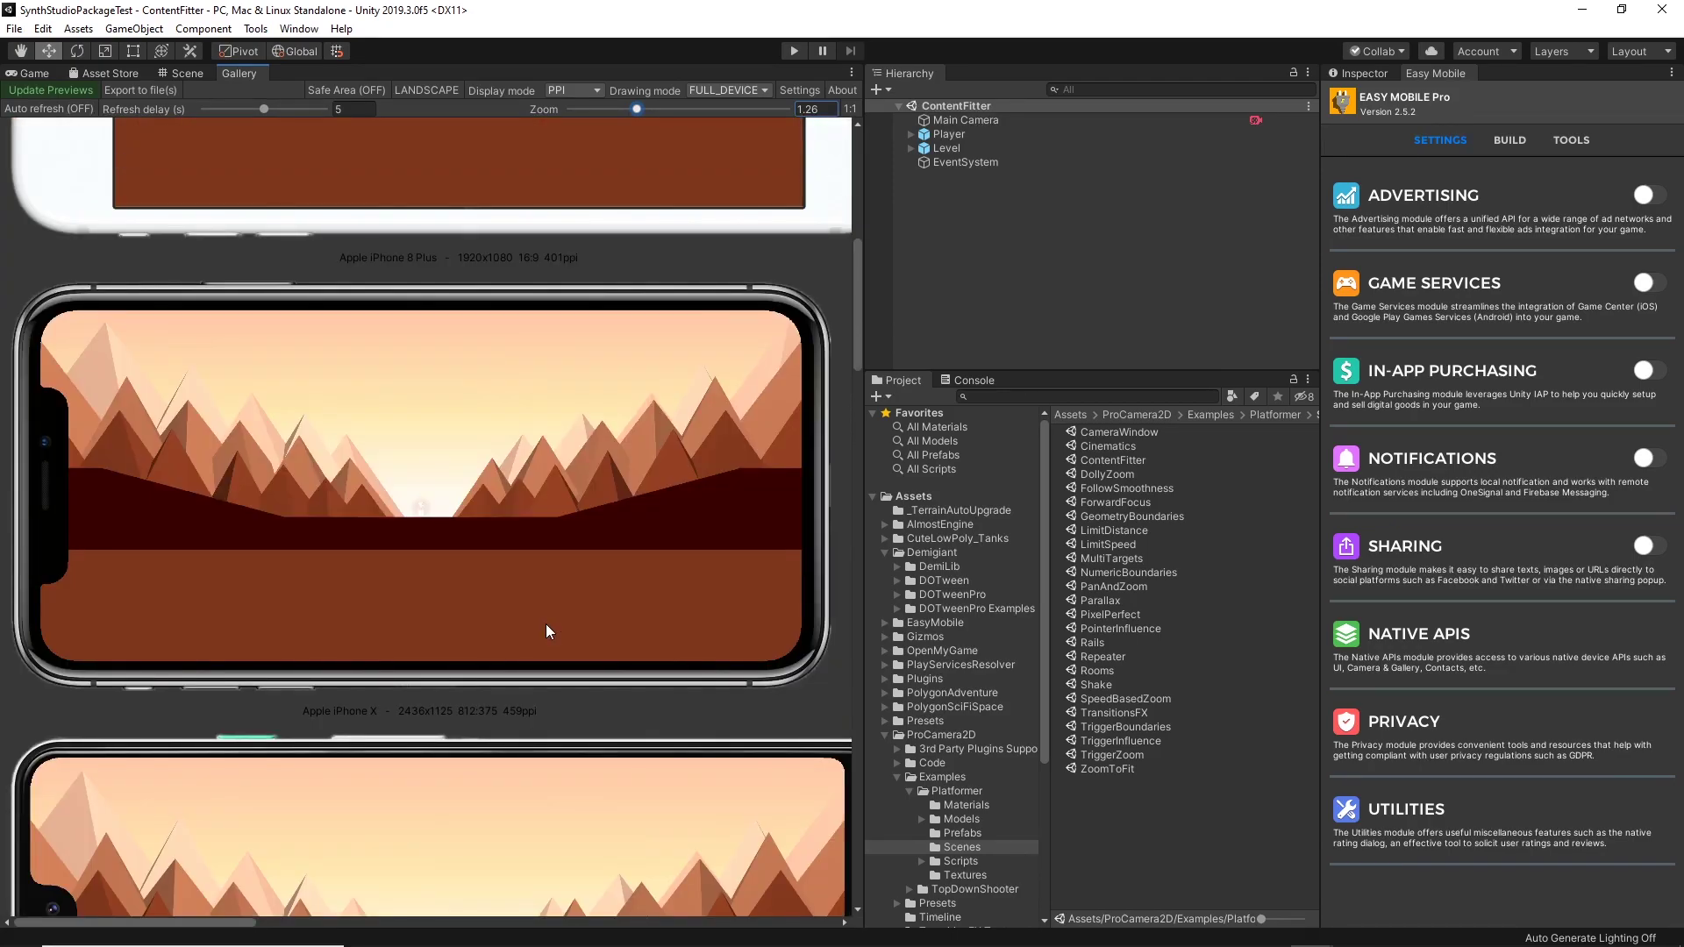
scroll(546, 624, down, 6)
scroll(547, 624, down, 5)
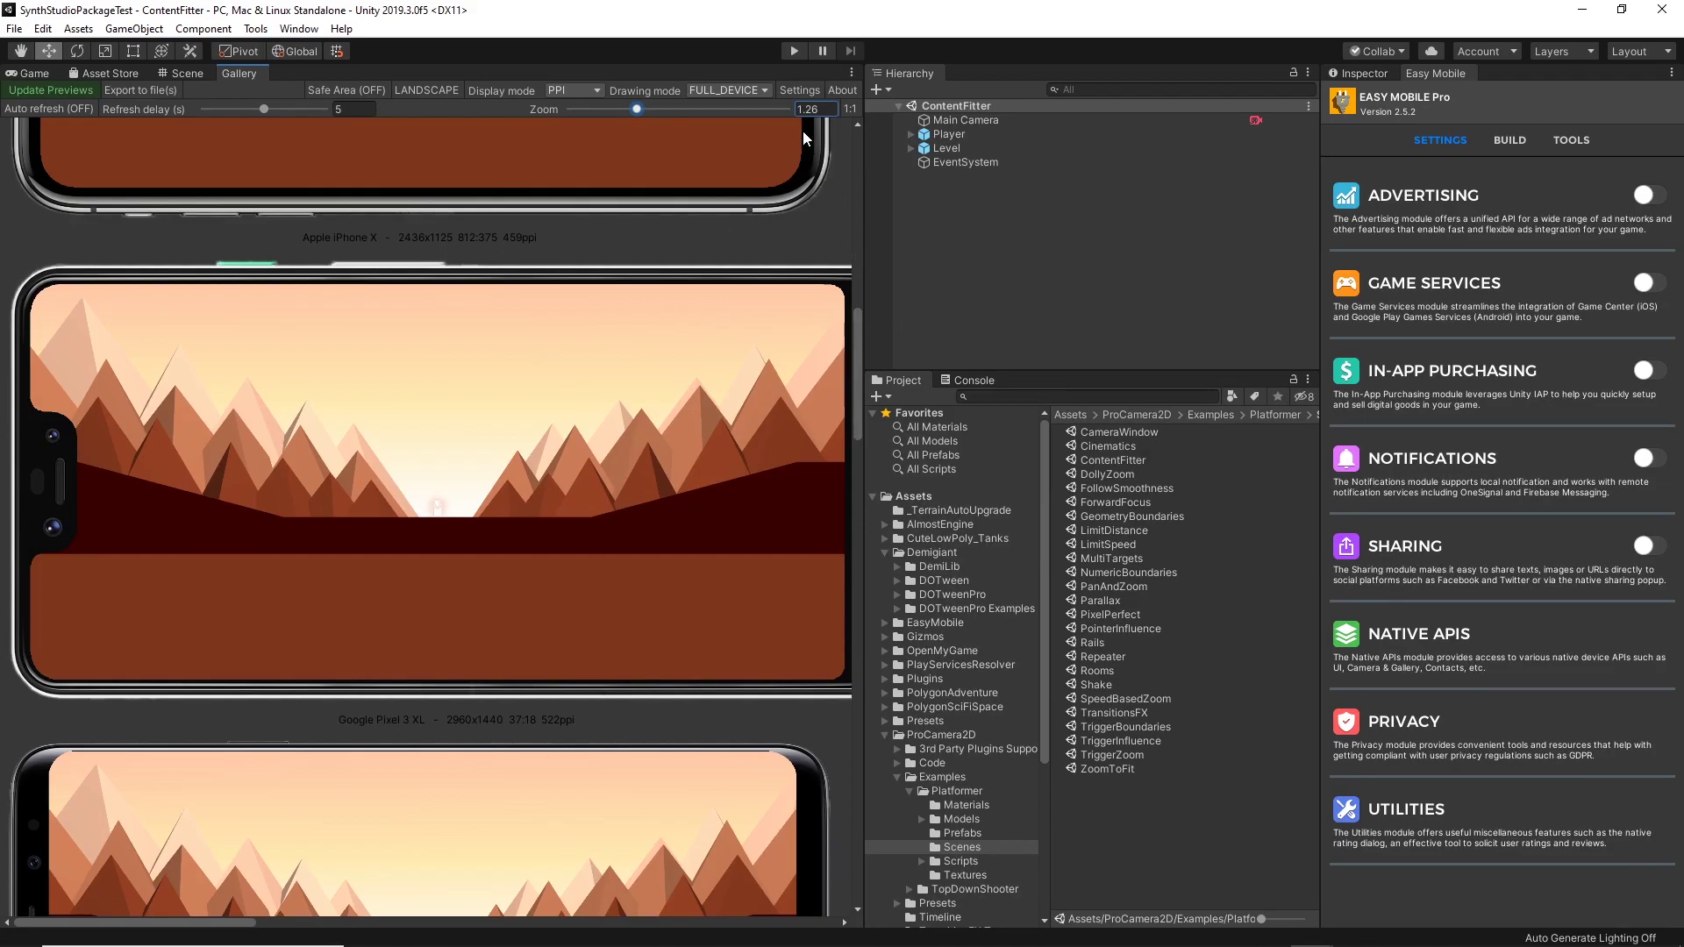
Step: Set the gallery zoom to 0.86 and examine the Samsung, OnePlus and Nintendo Switch previews before returning to the first device
drag(660, 111, 609, 114)
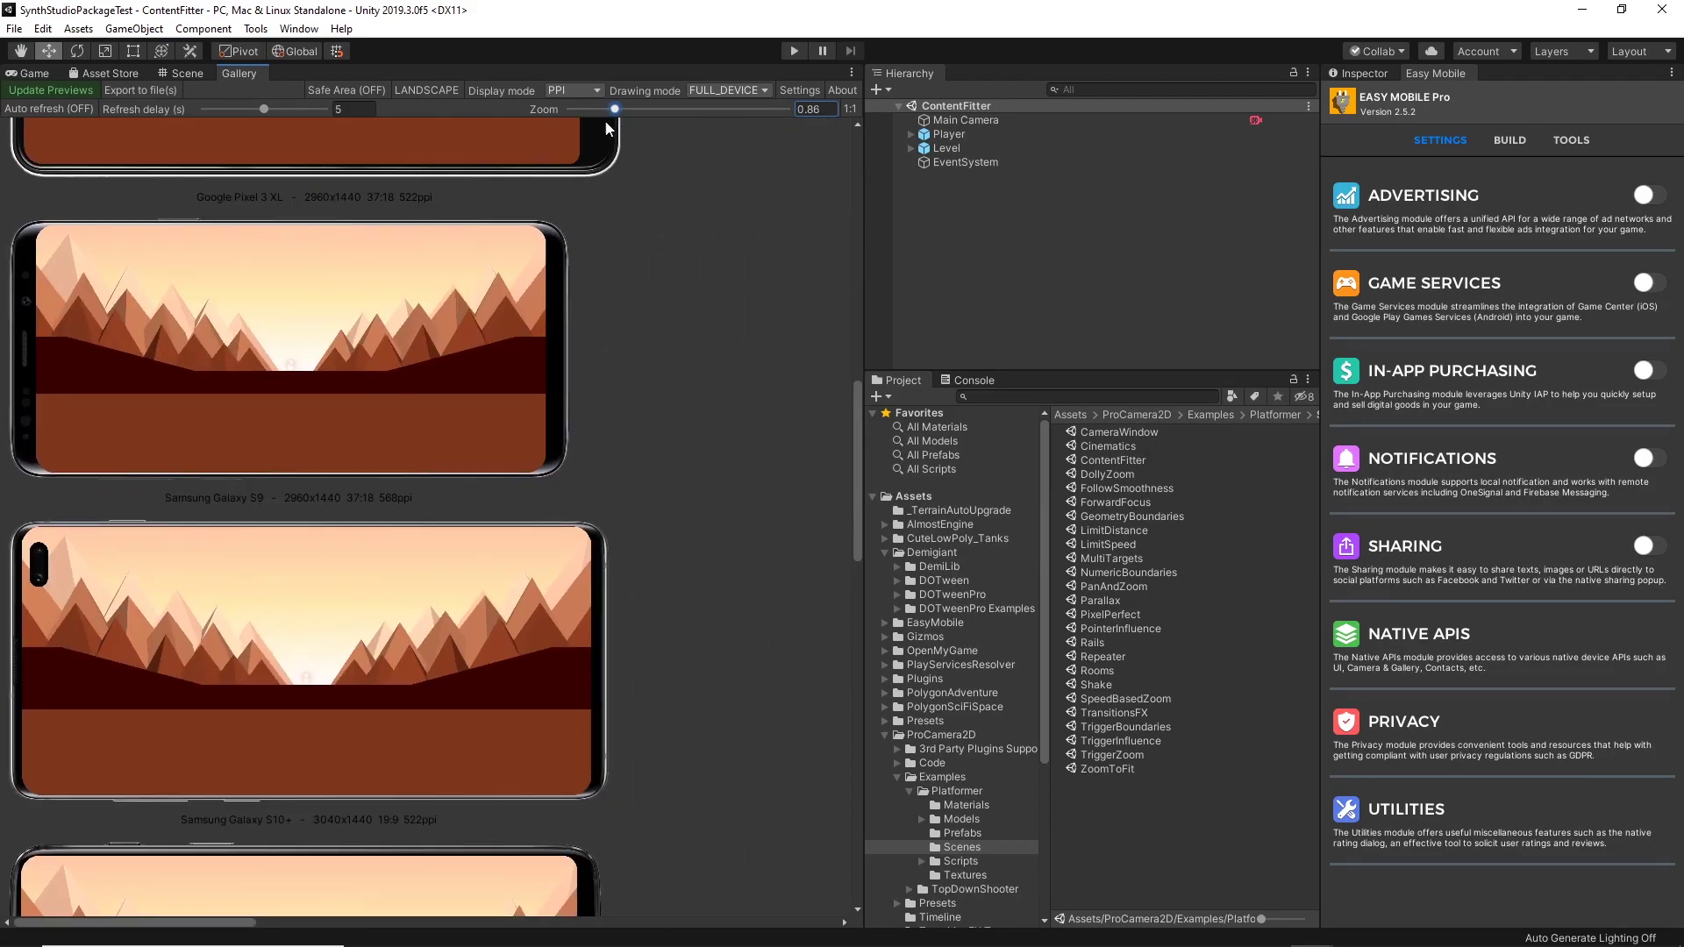
scroll(169, 700, down, 3)
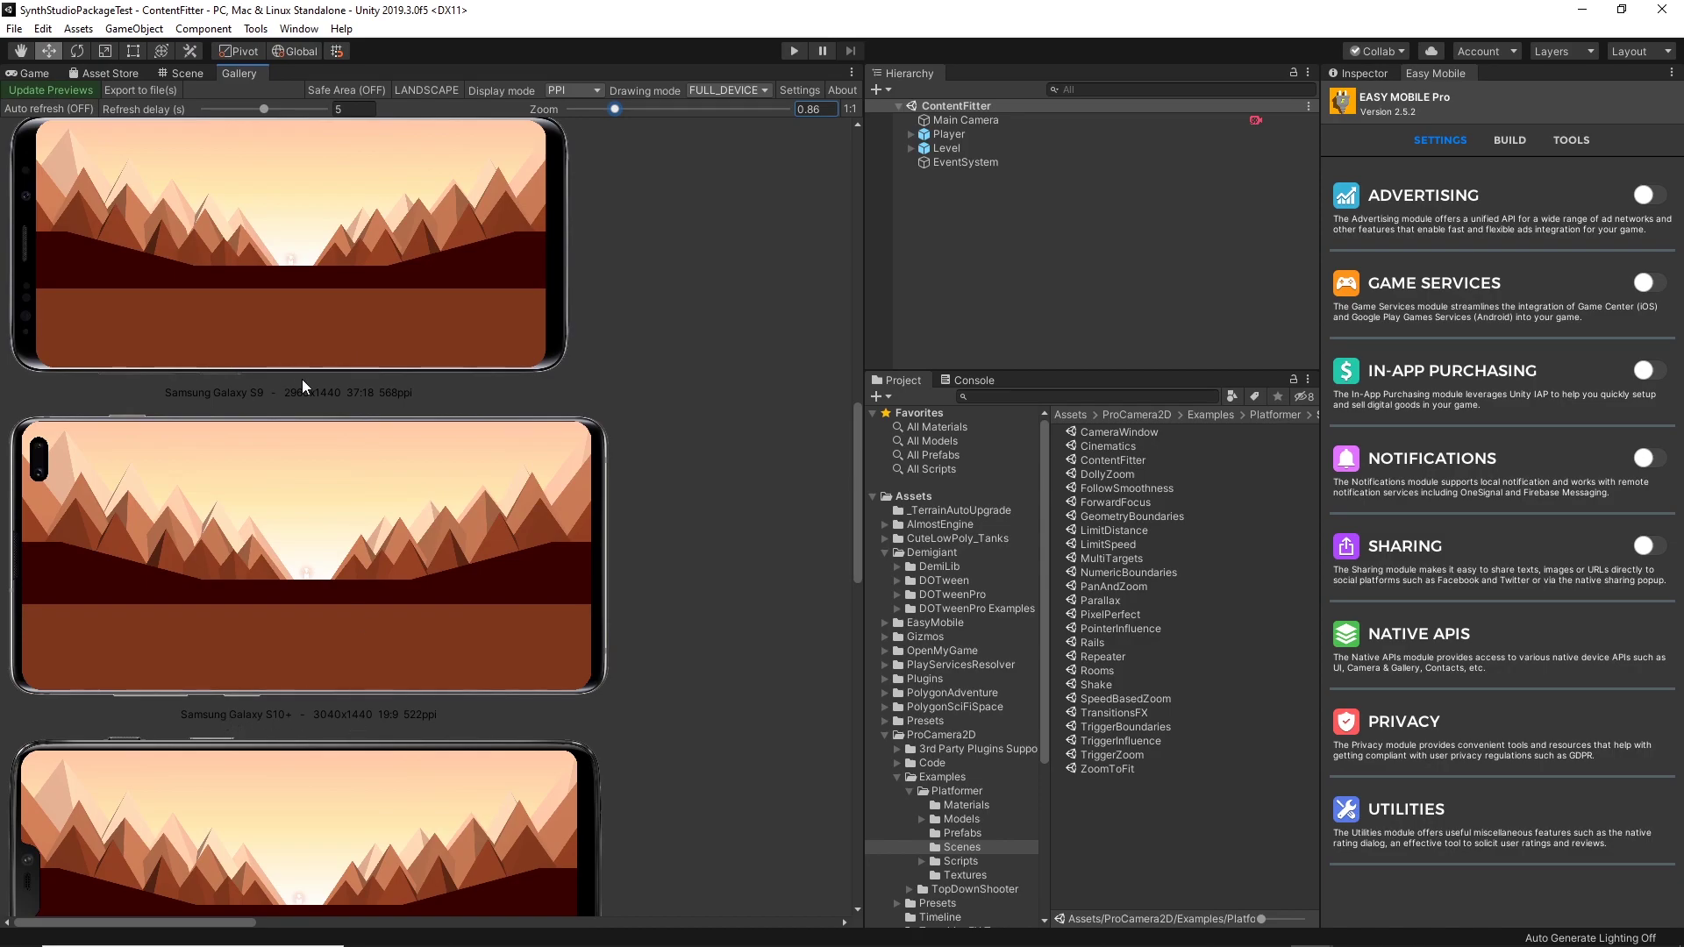
scroll(541, 609, down, 6)
scroll(432, 570, down, 5)
scroll(659, 512, down, 6)
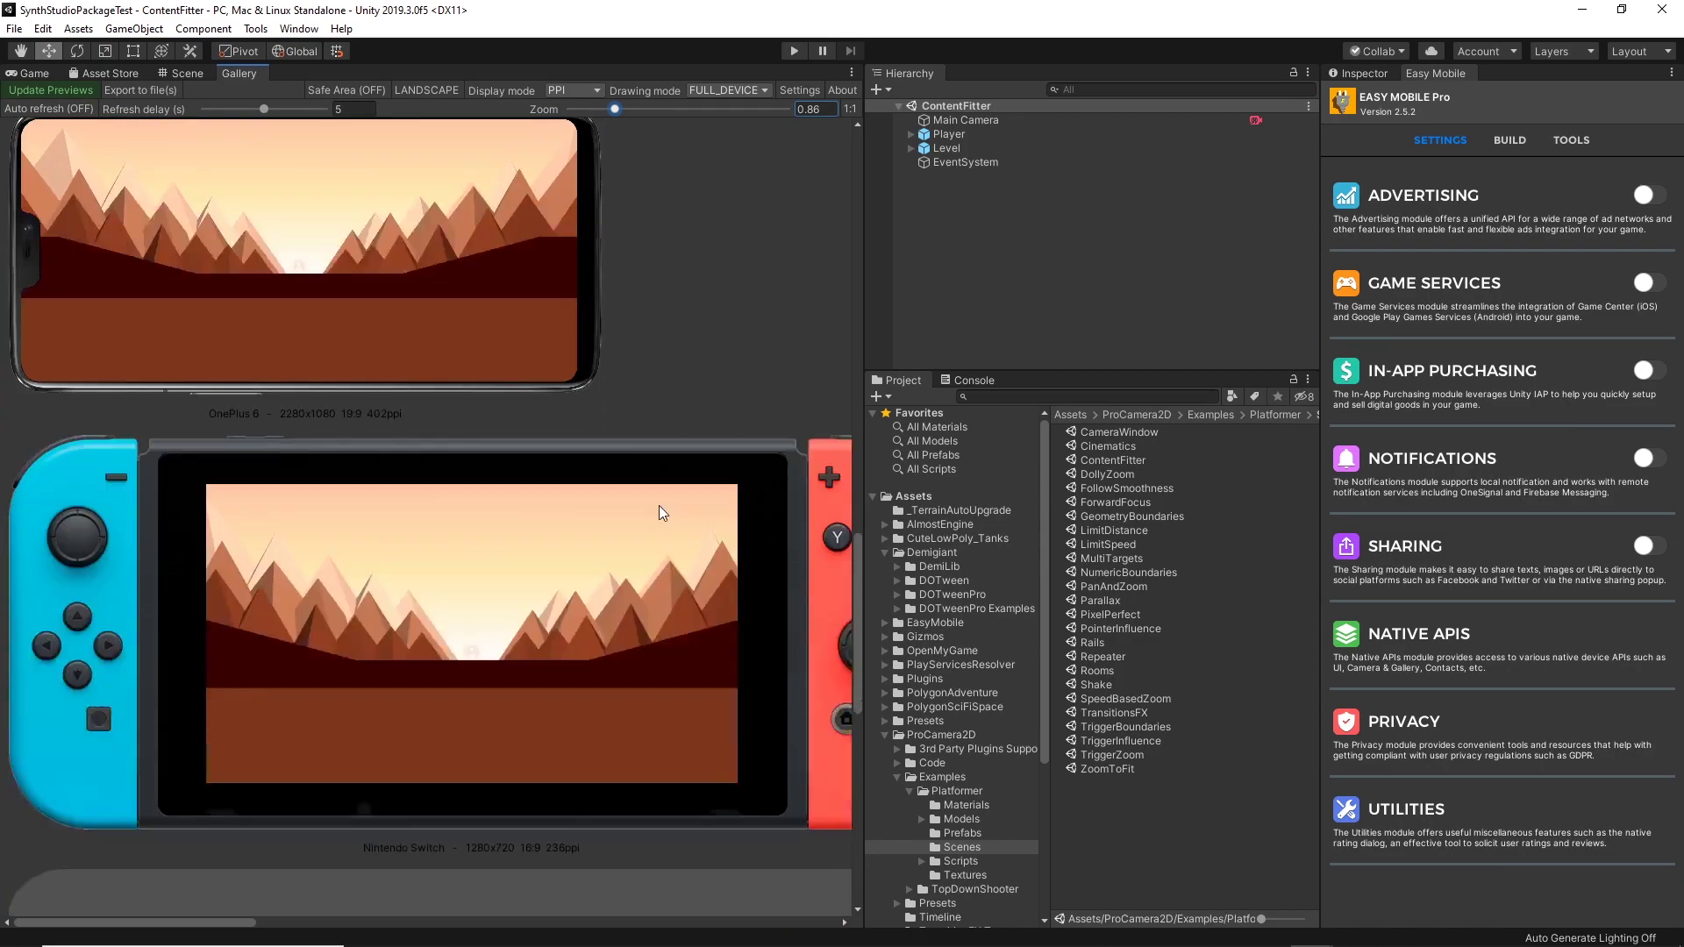
scroll(706, 634, down, 5)
scroll(697, 633, down, 4)
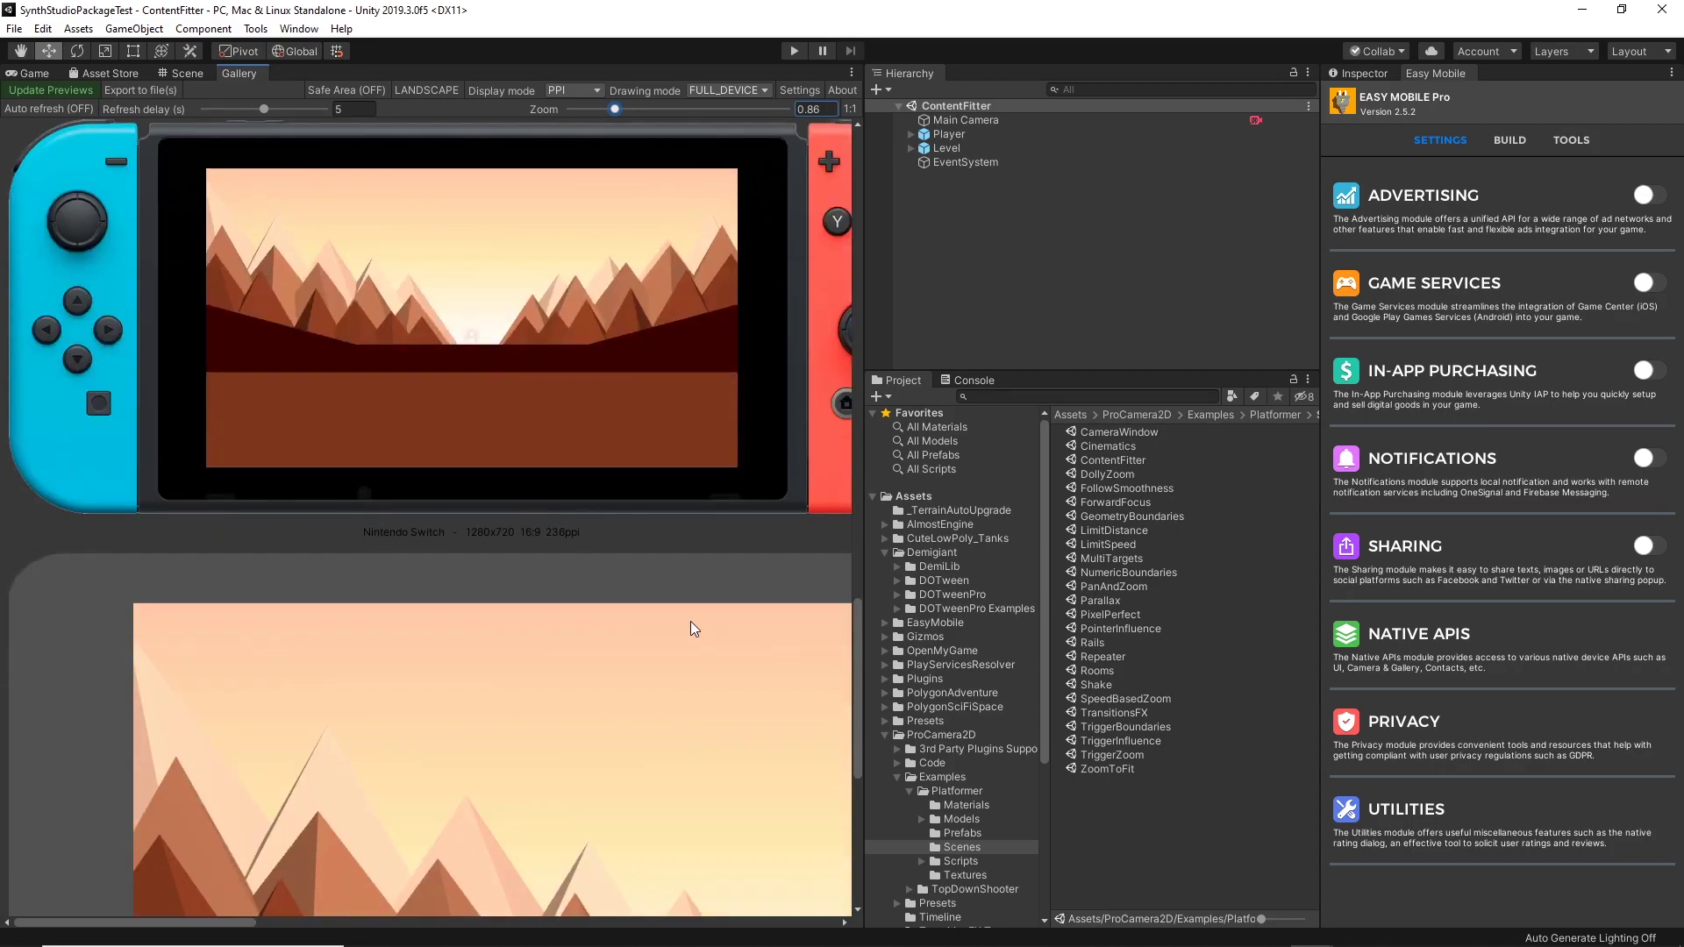
scroll(688, 596, up, 8)
scroll(666, 614, up, 1)
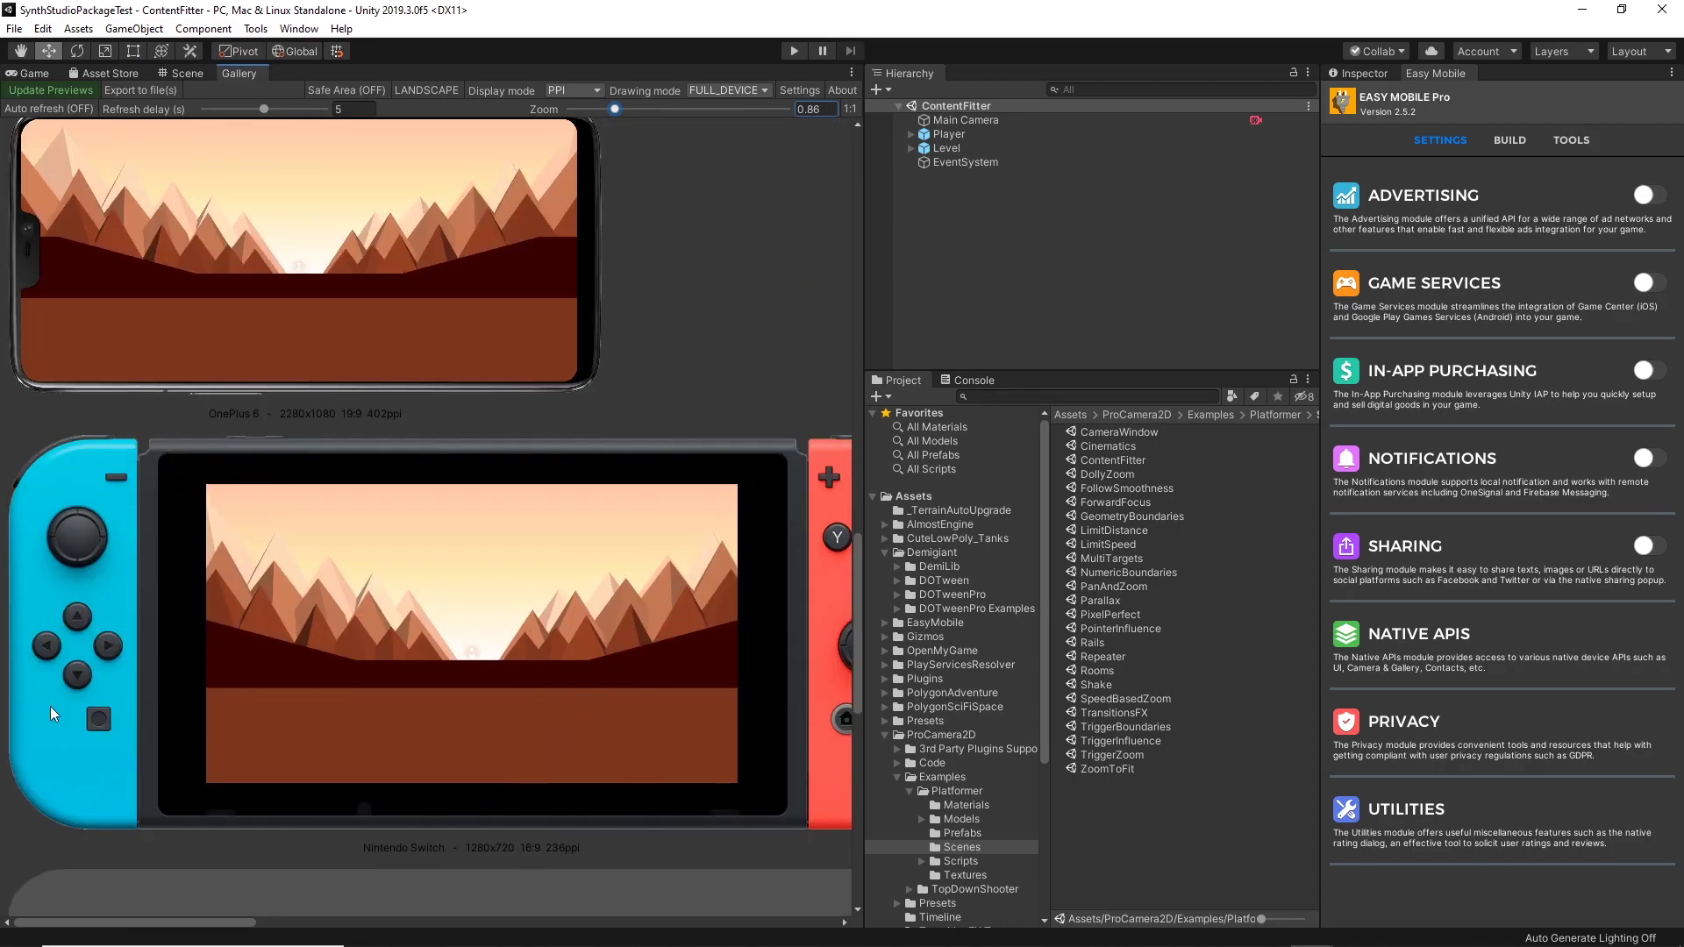
scroll(474, 666, up, 15)
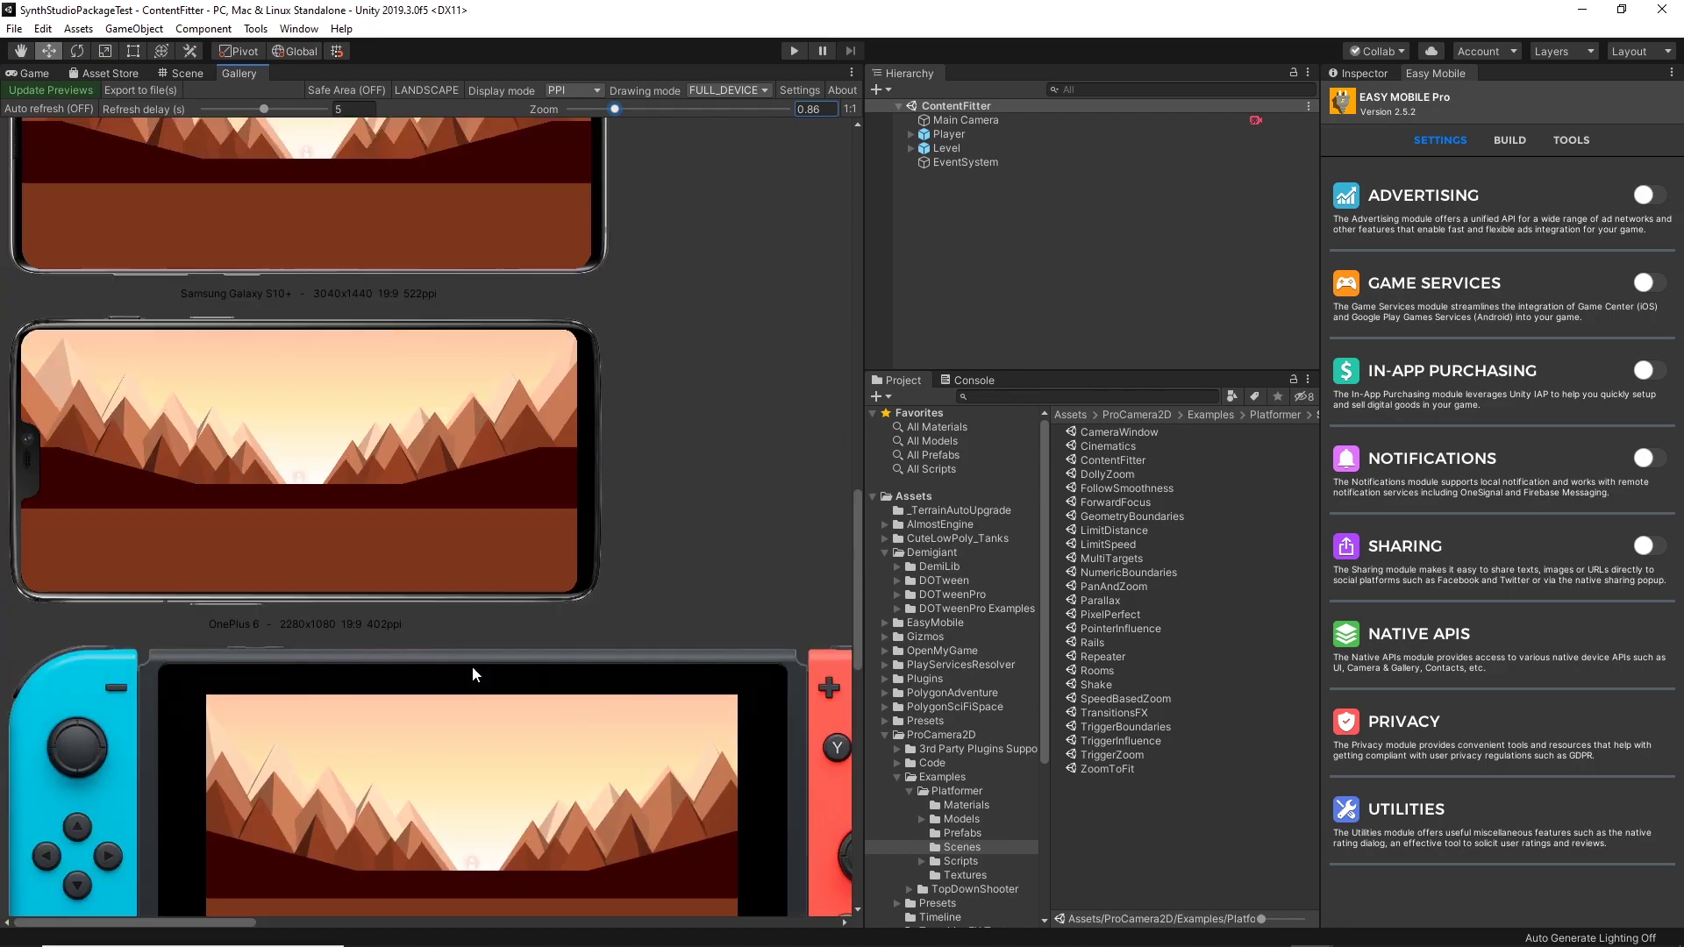
scroll(477, 672, up, 5)
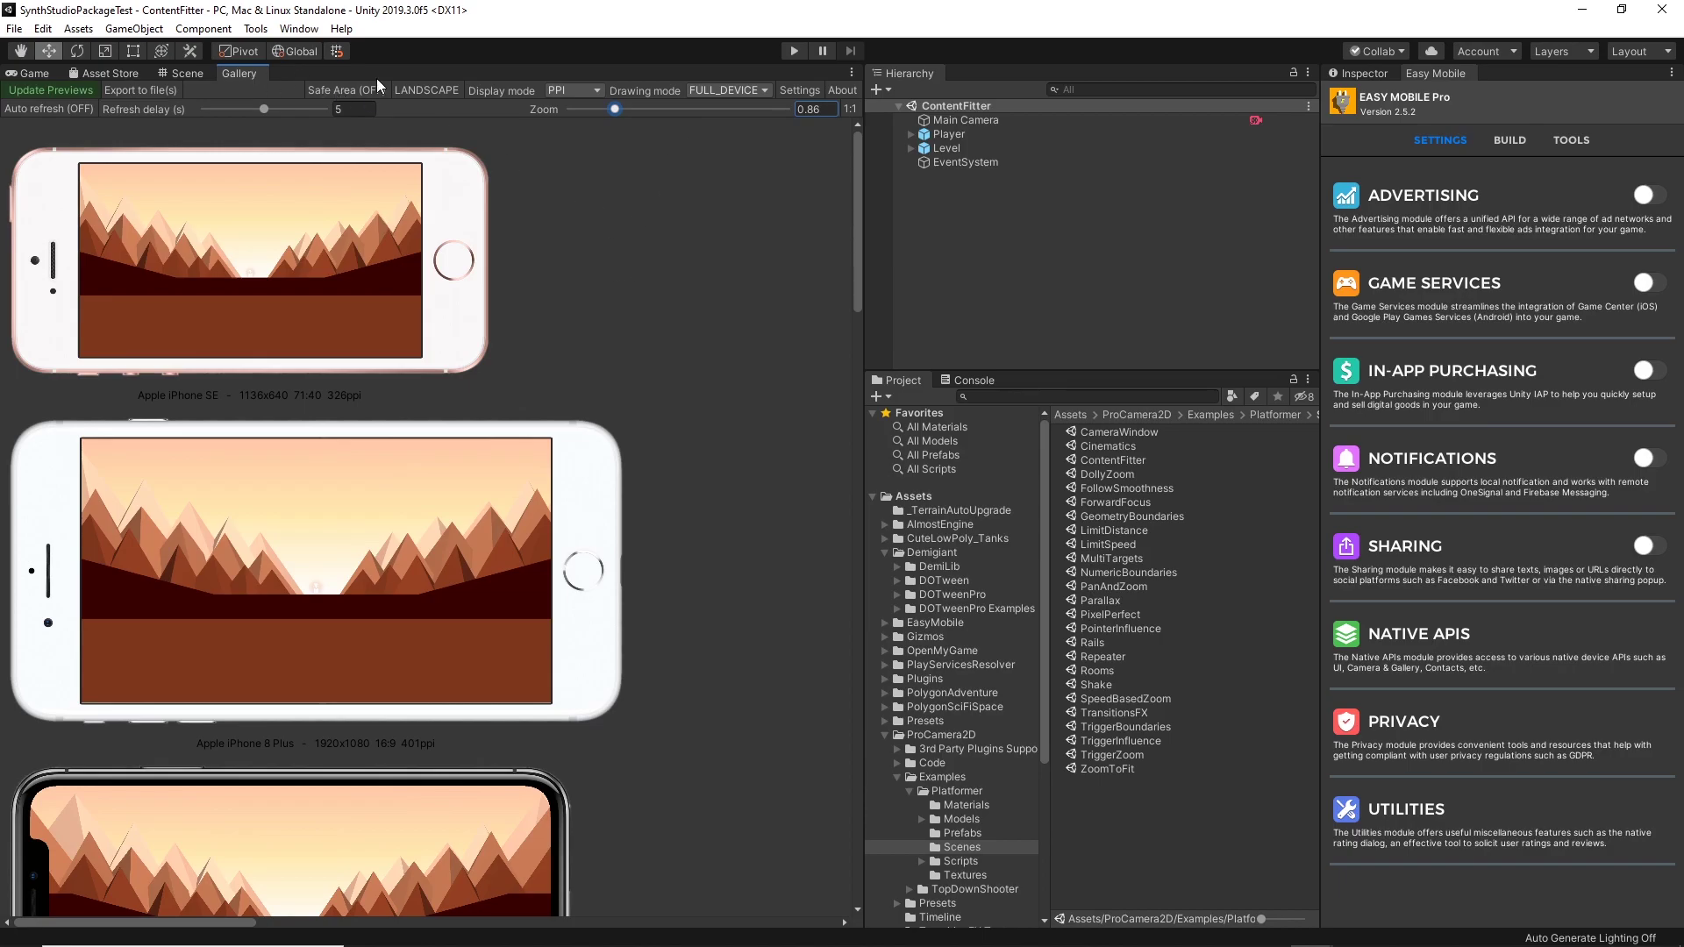
Step: Open the gallery settings, skim the device and export options, and dock the Devices Config window beside the Gallery
click(793, 91)
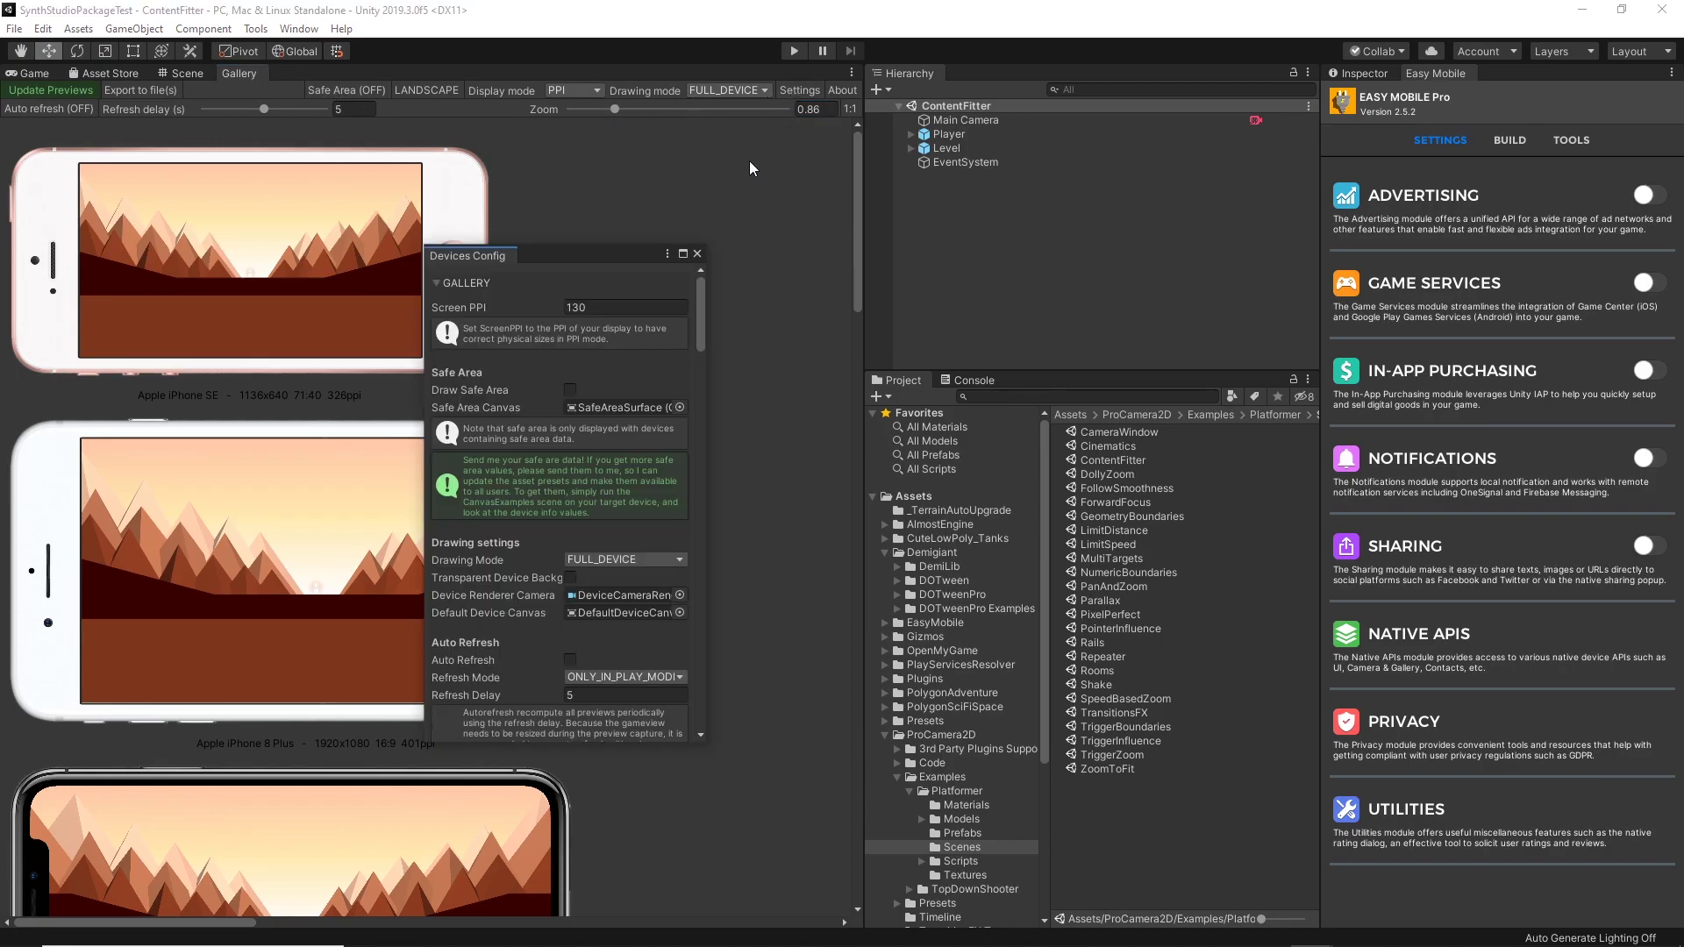
scroll(568, 528, down, 15)
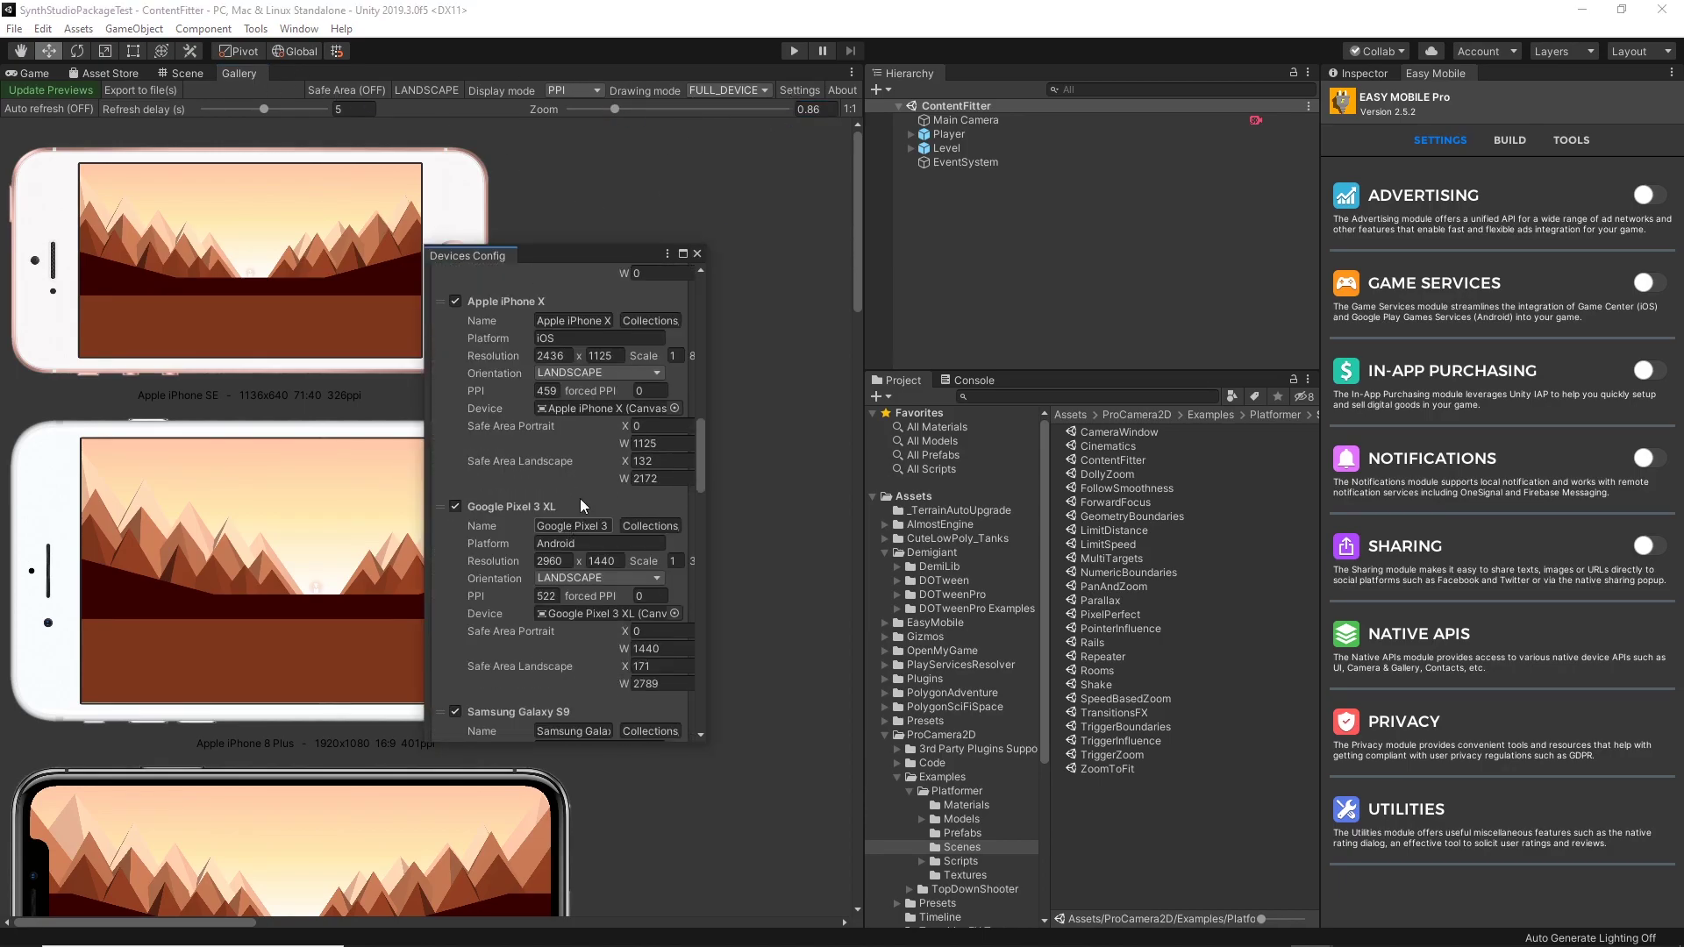
scroll(518, 576, down, 12)
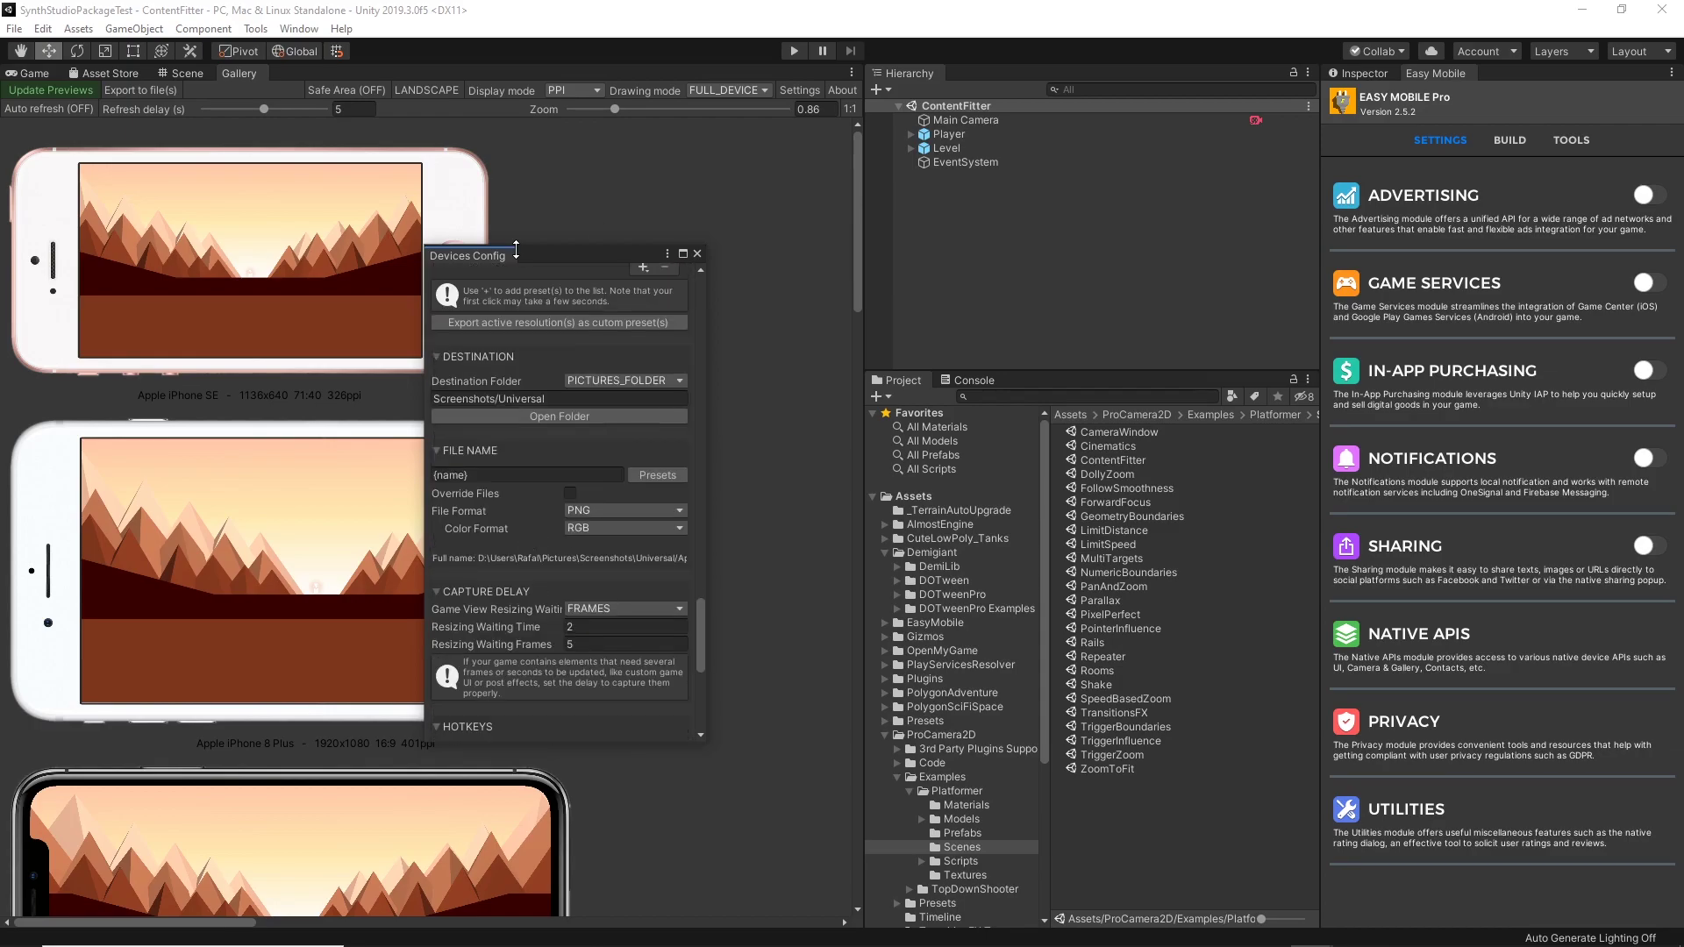
drag(468, 255, 502, 76)
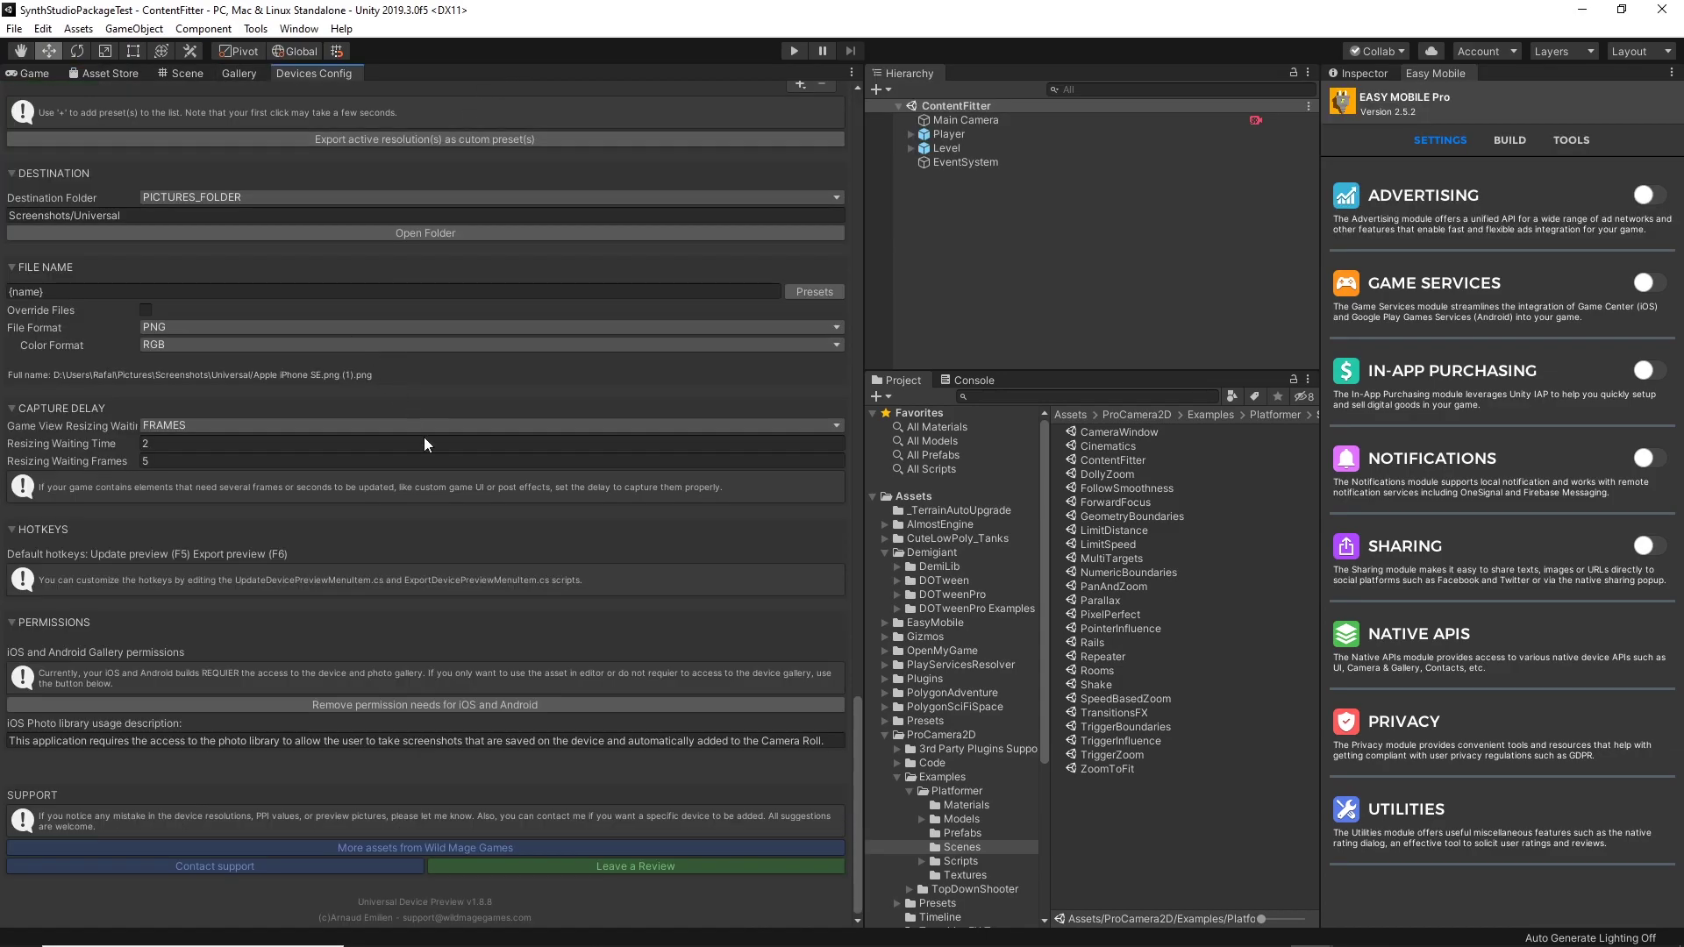
Step: Add the Sony Xperia XZ1 preset from the Sony device presets to the device list
scroll(488, 513, up, 12)
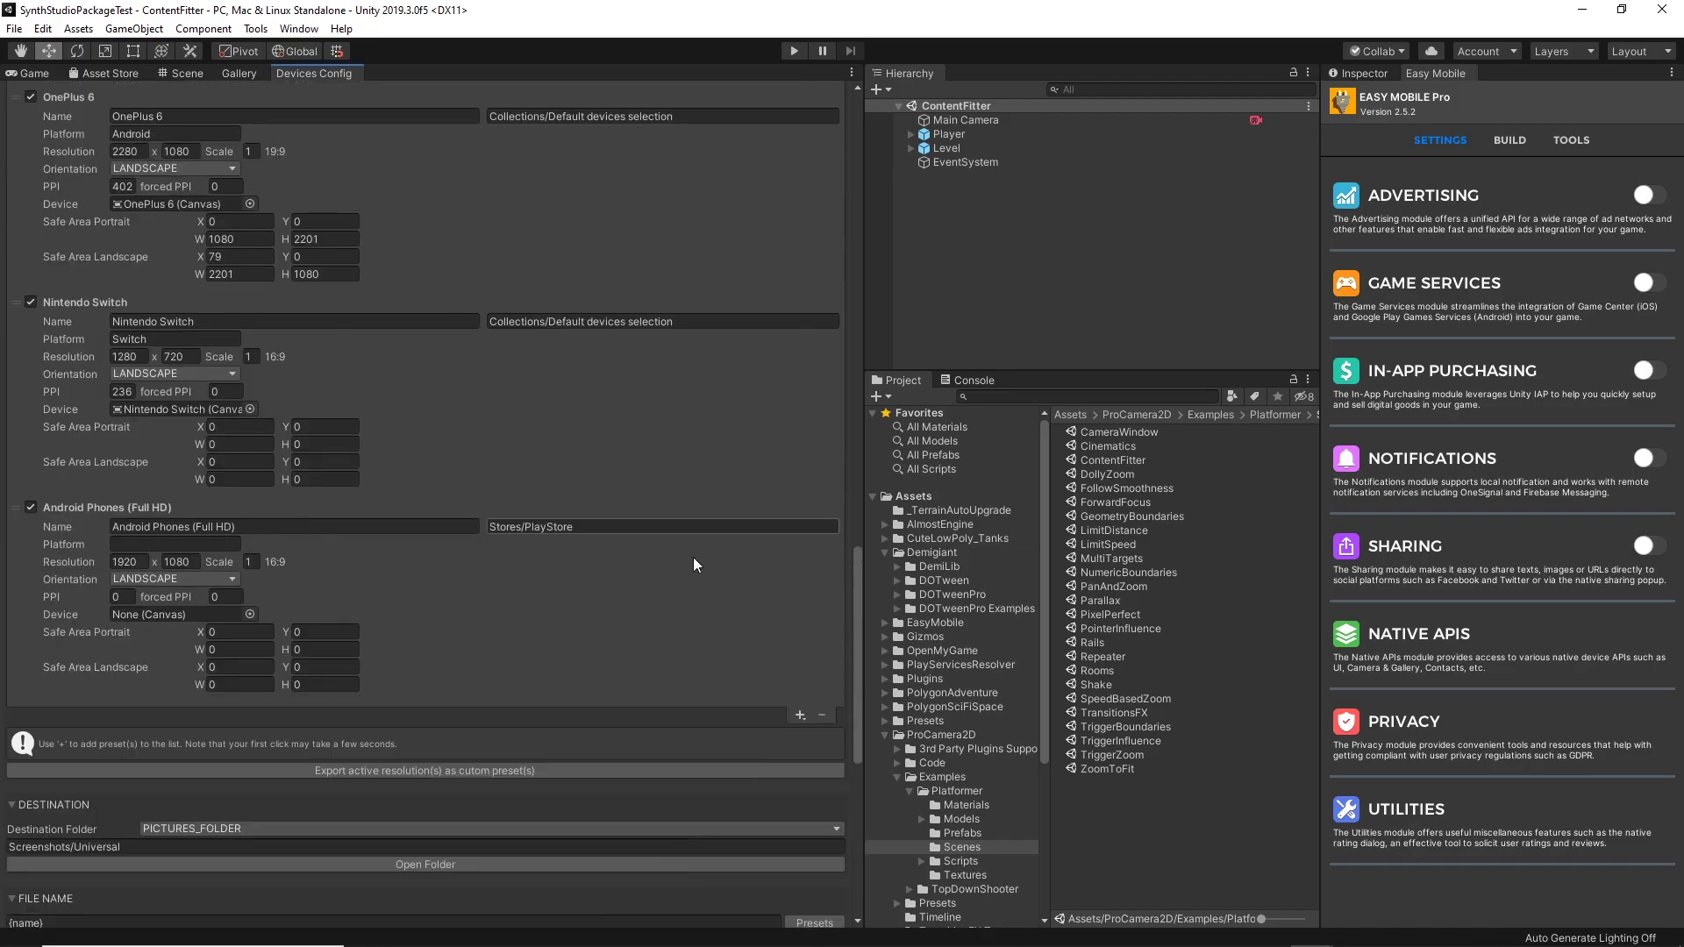
click(799, 716)
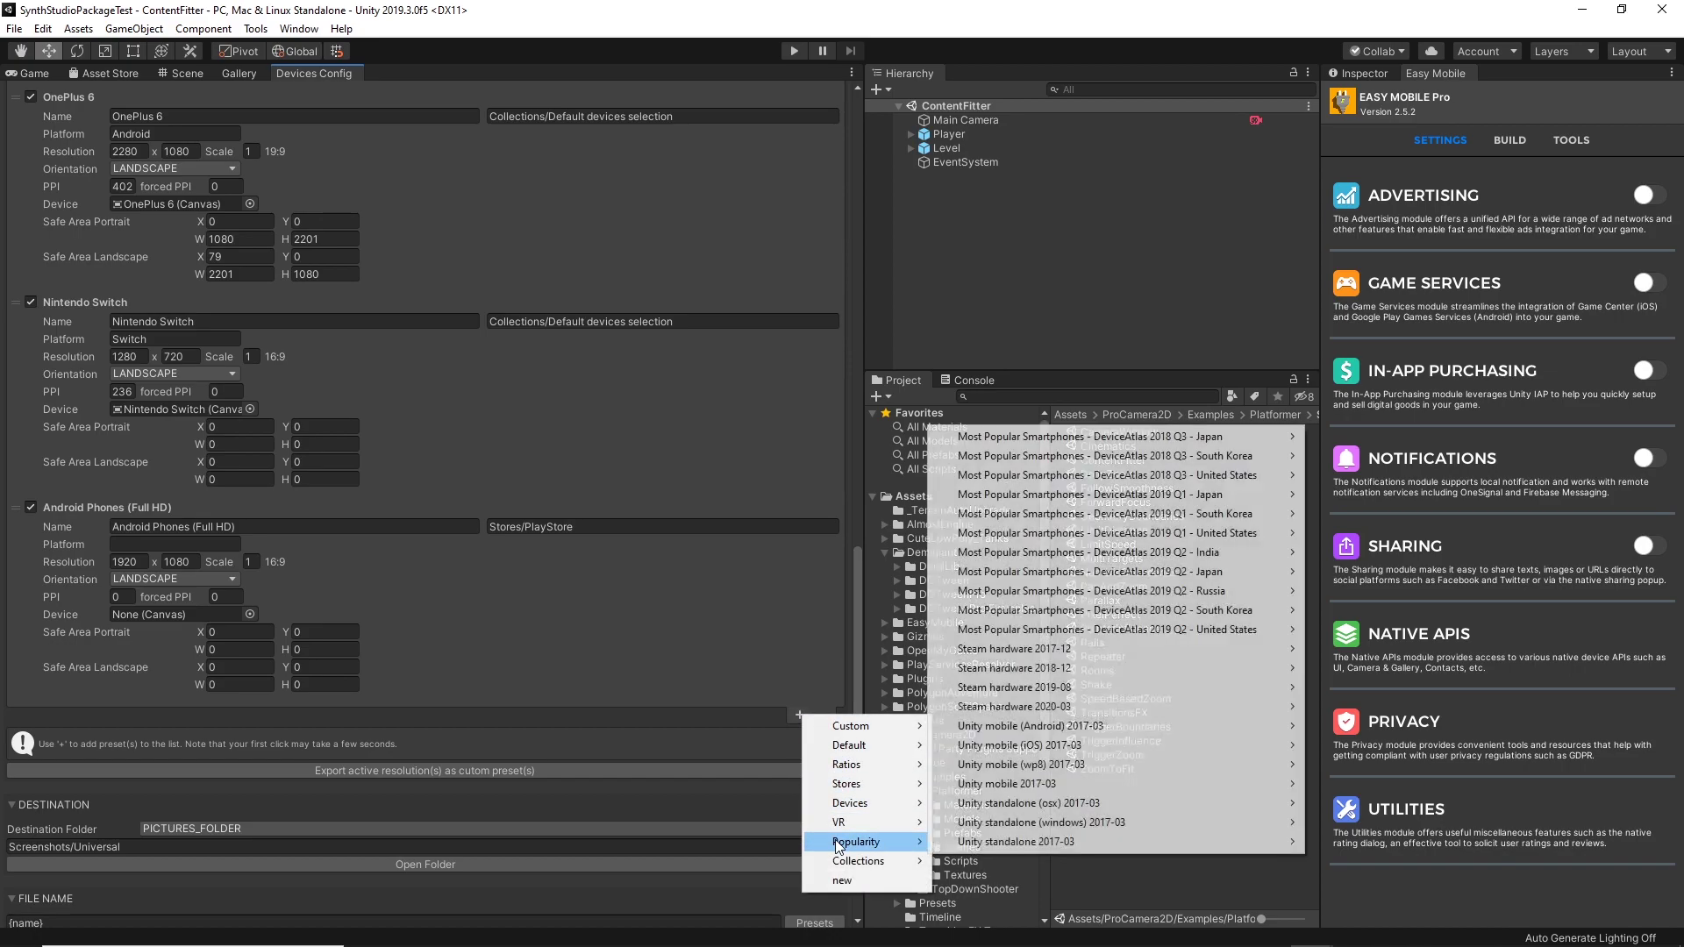
mouse_move(846, 860)
mouse_move(846, 783)
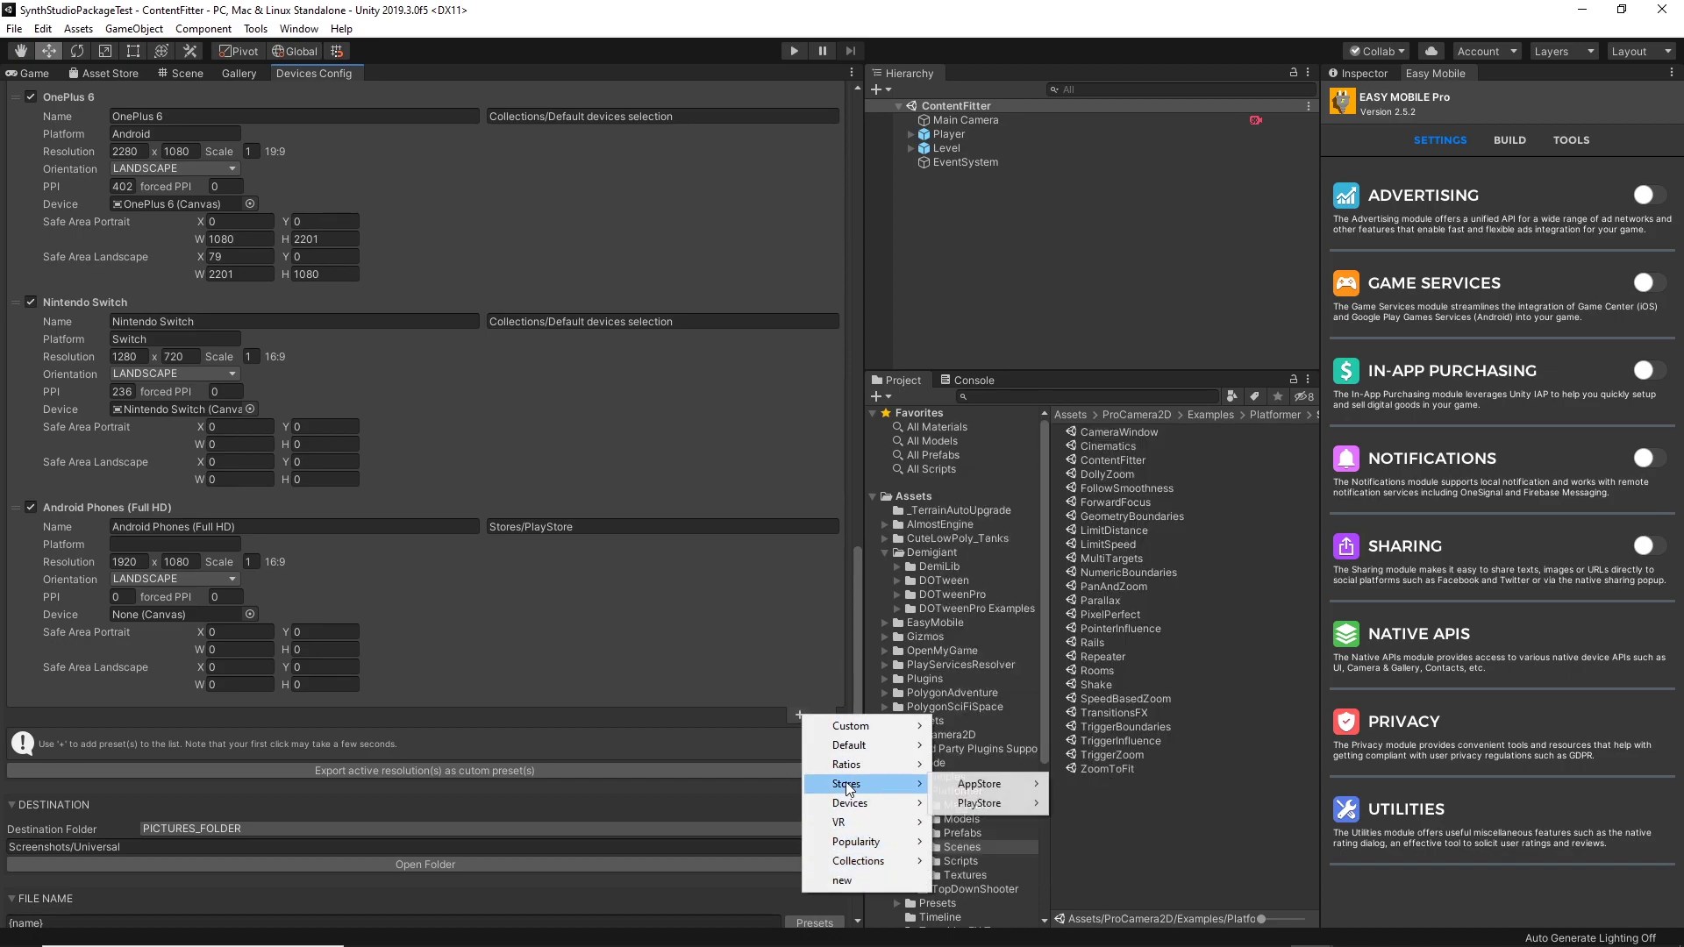
mouse_move(973, 792)
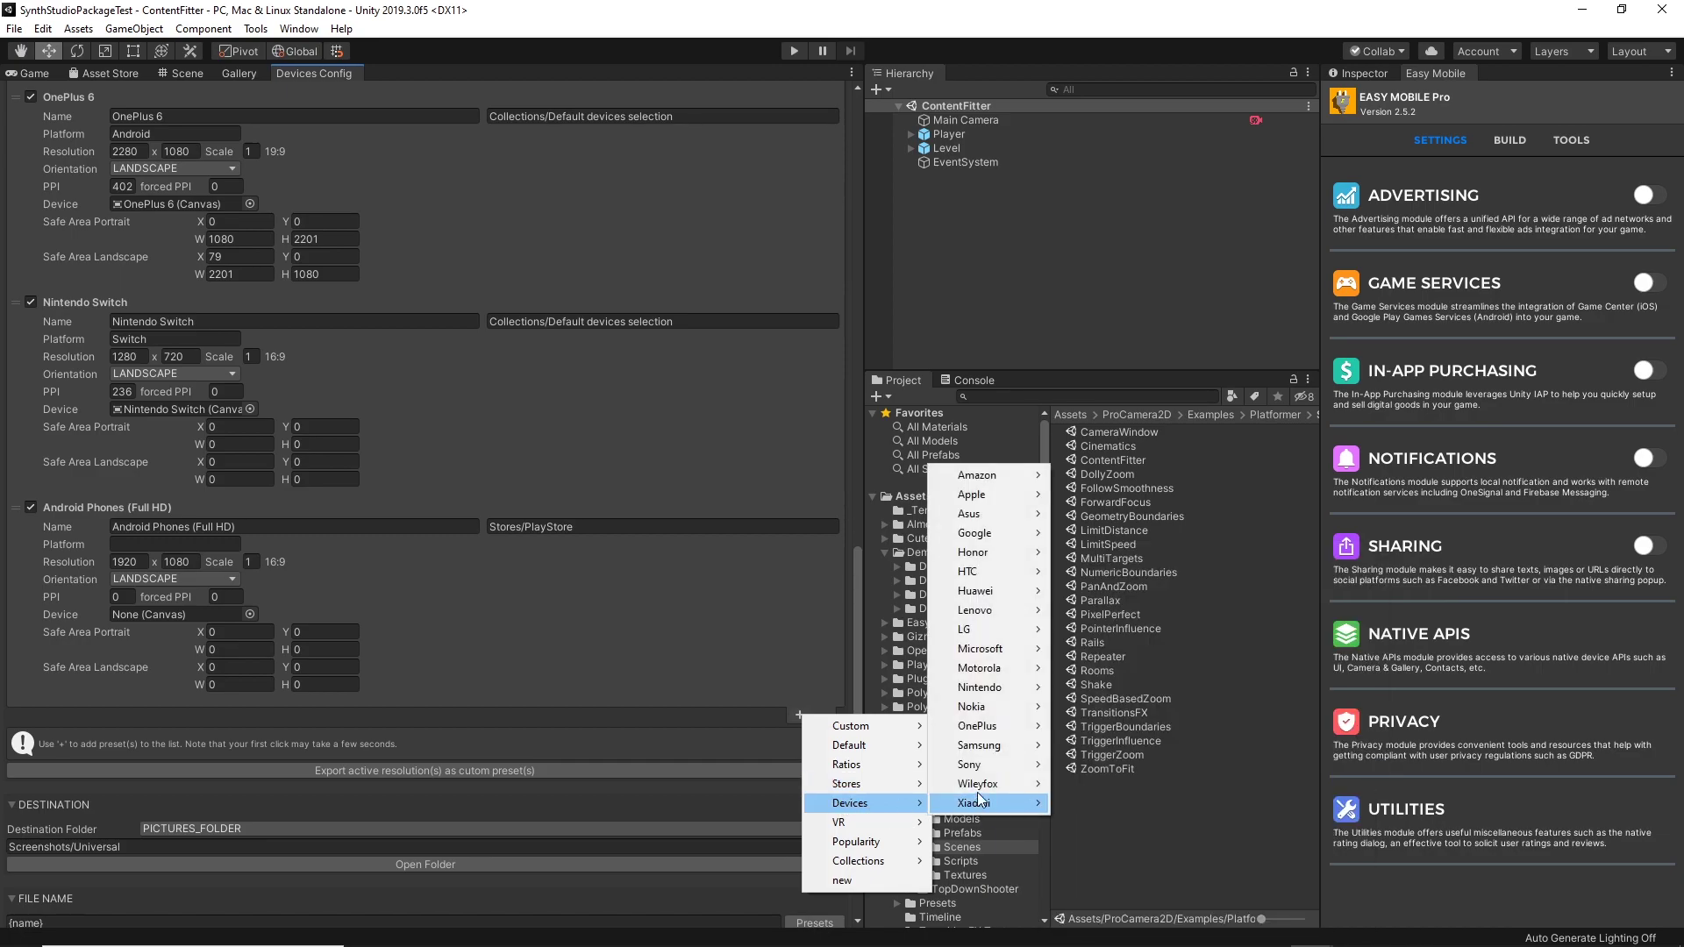
mouse_move(986, 764)
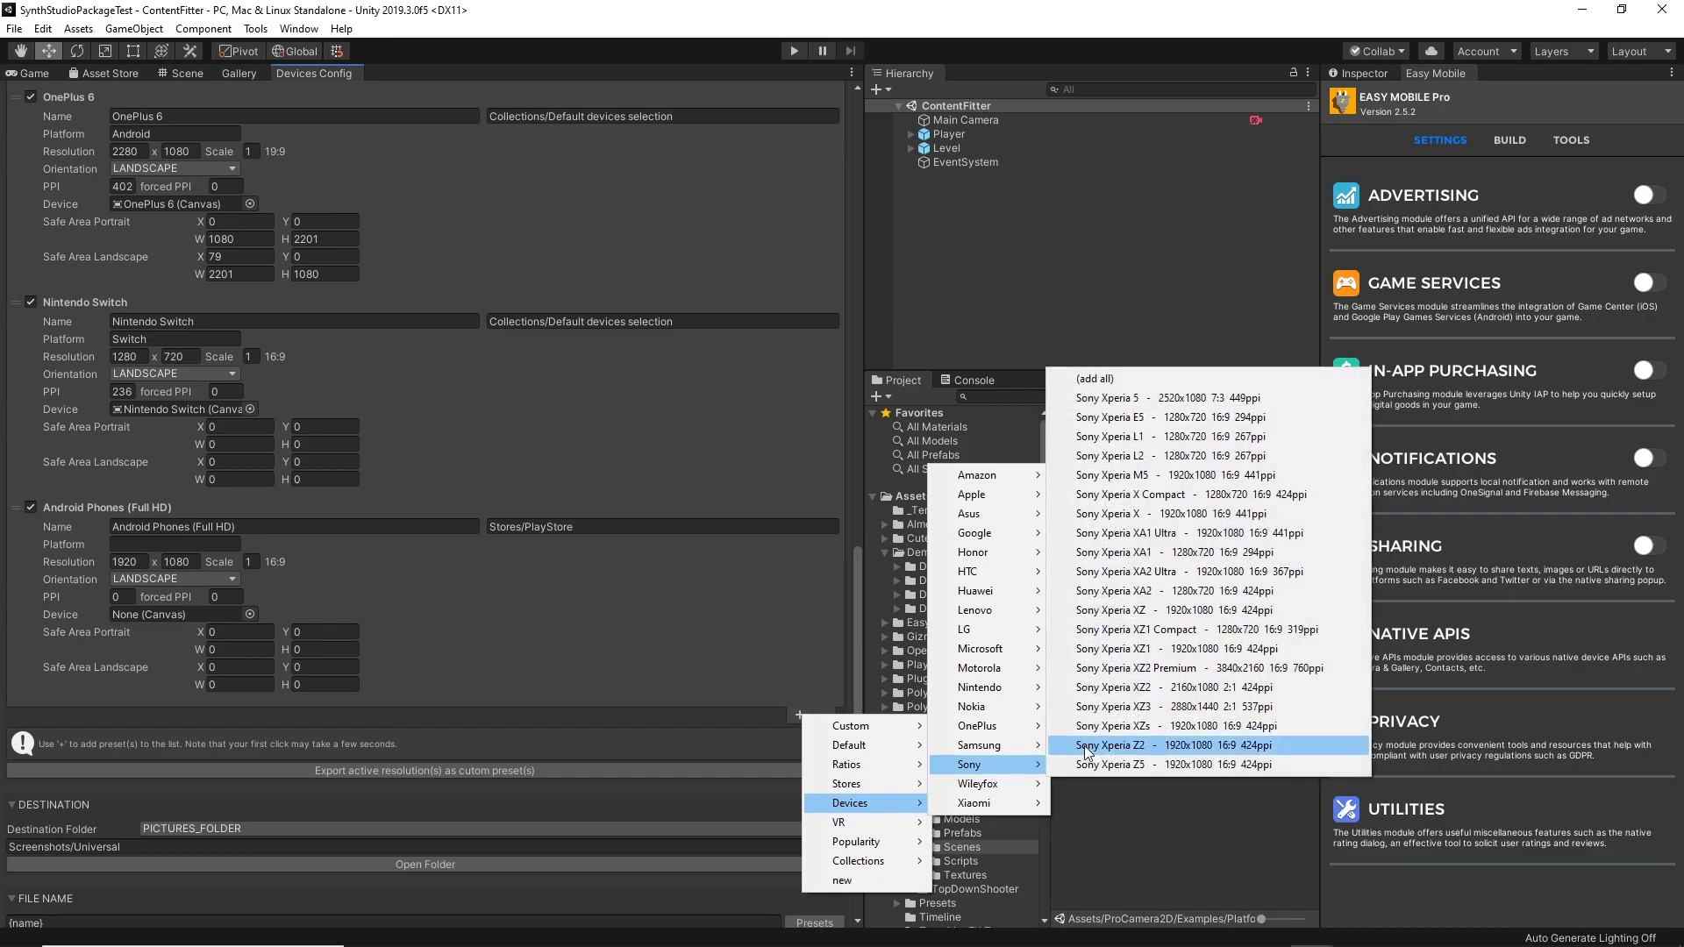
click(1127, 649)
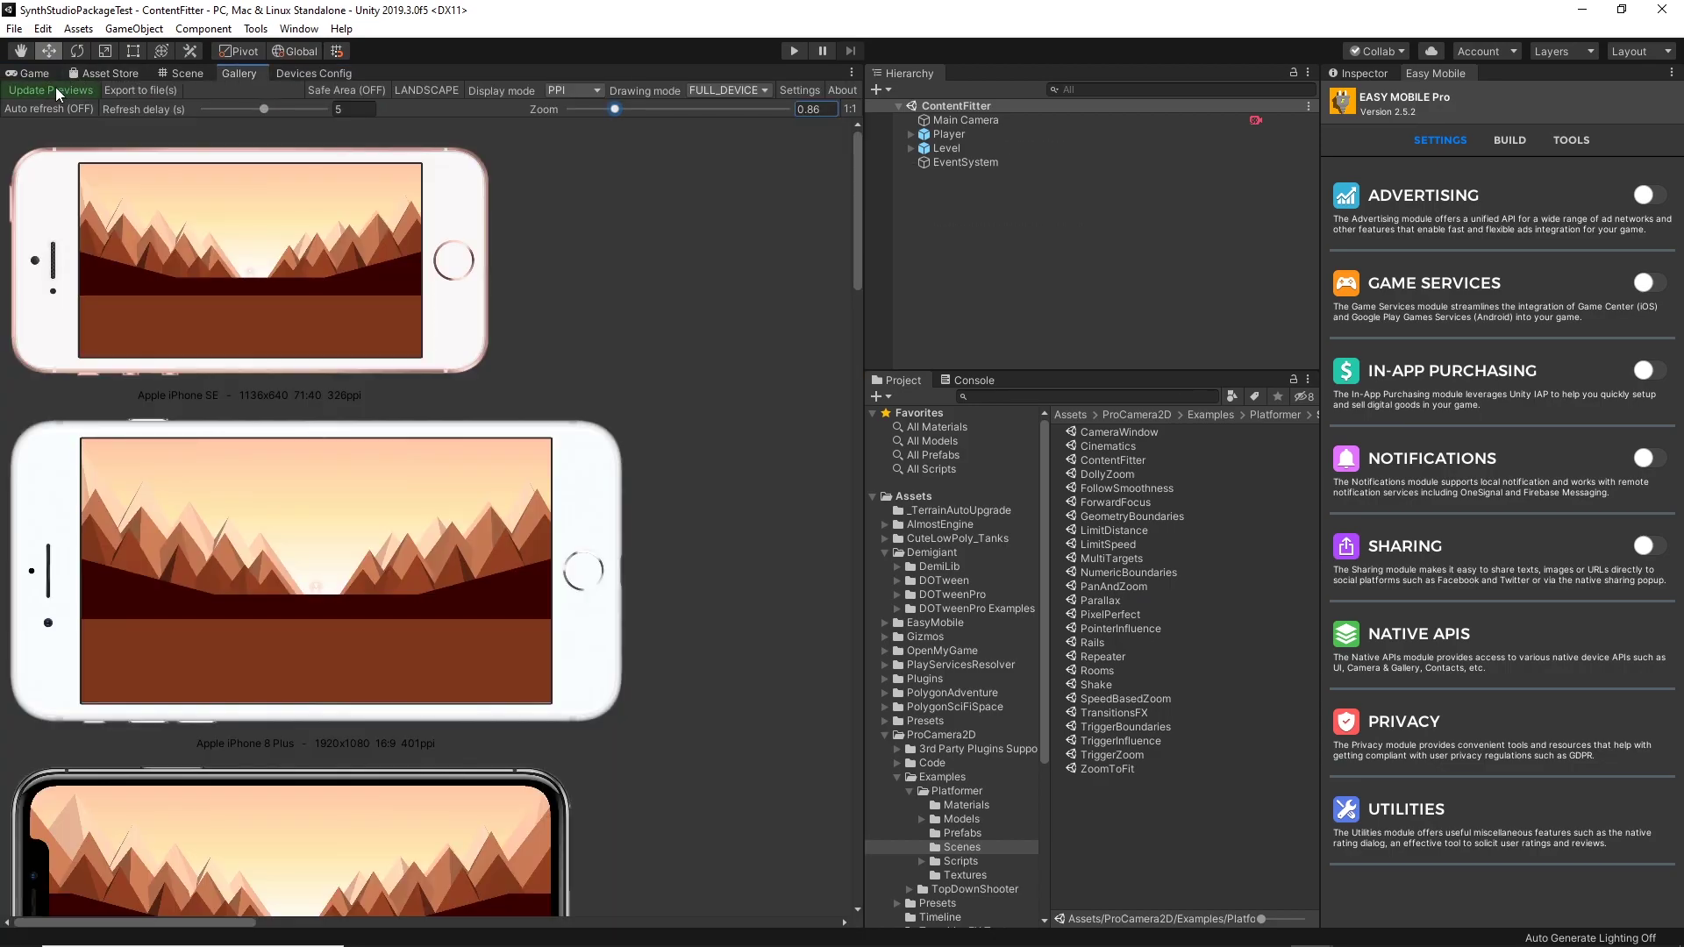
Step: Update the gallery previews and bring the Sony Xperia XZ1 preview into view
click(60, 91)
scroll(409, 540, down, 15)
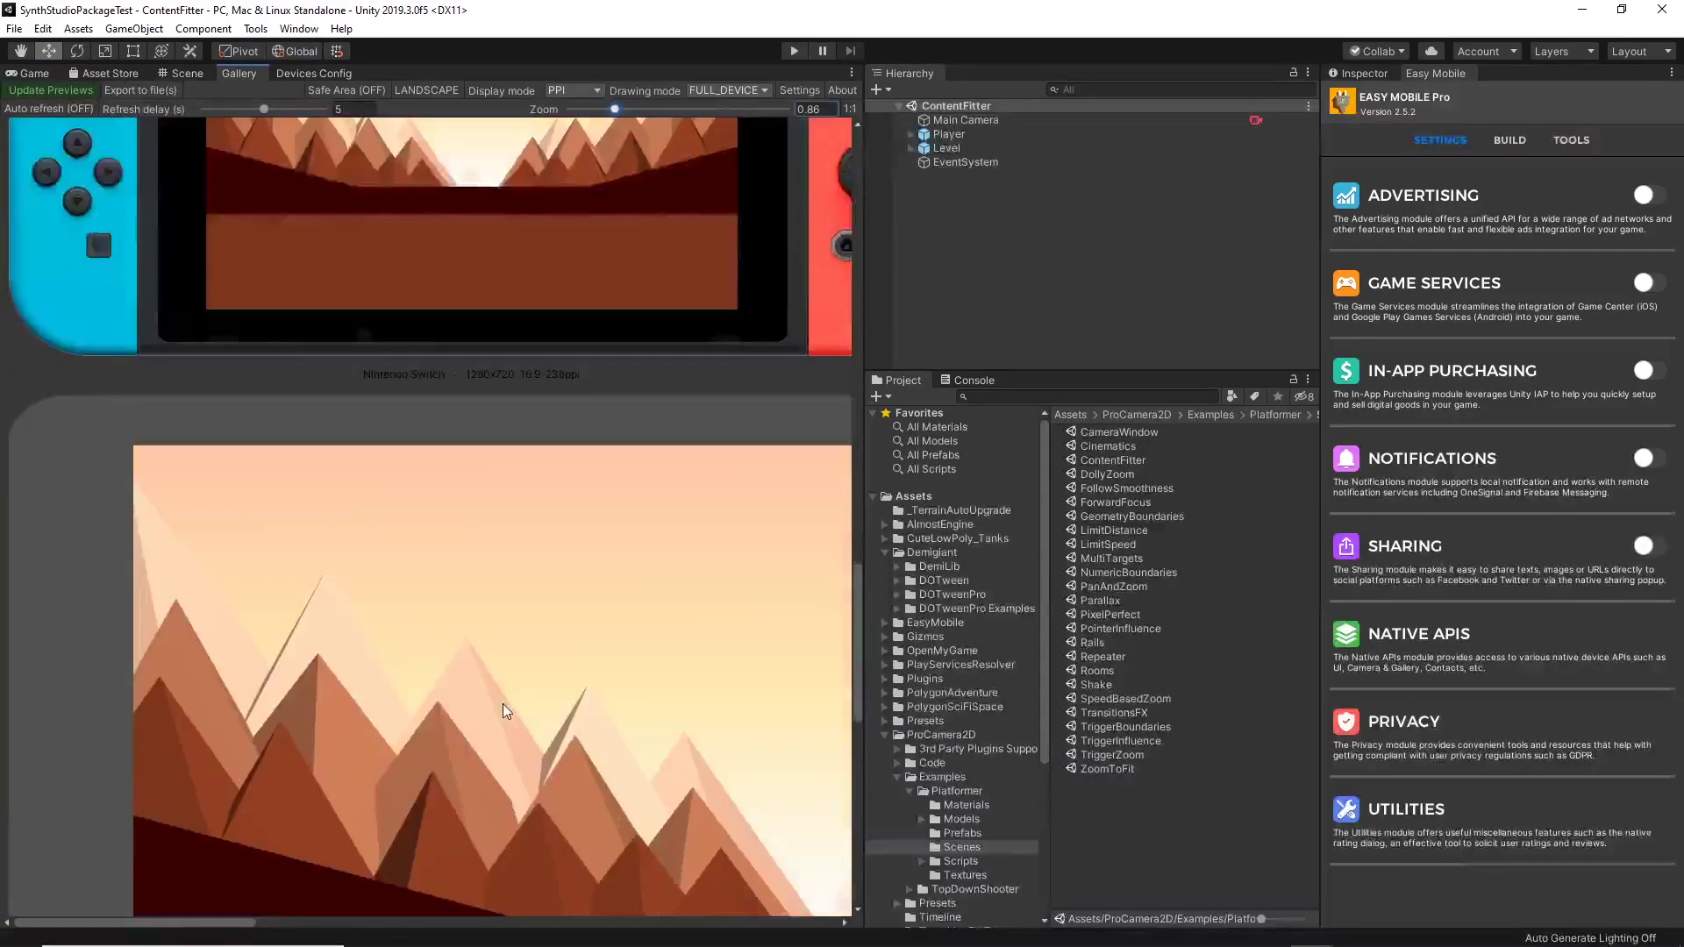
scroll(502, 703, down, 8)
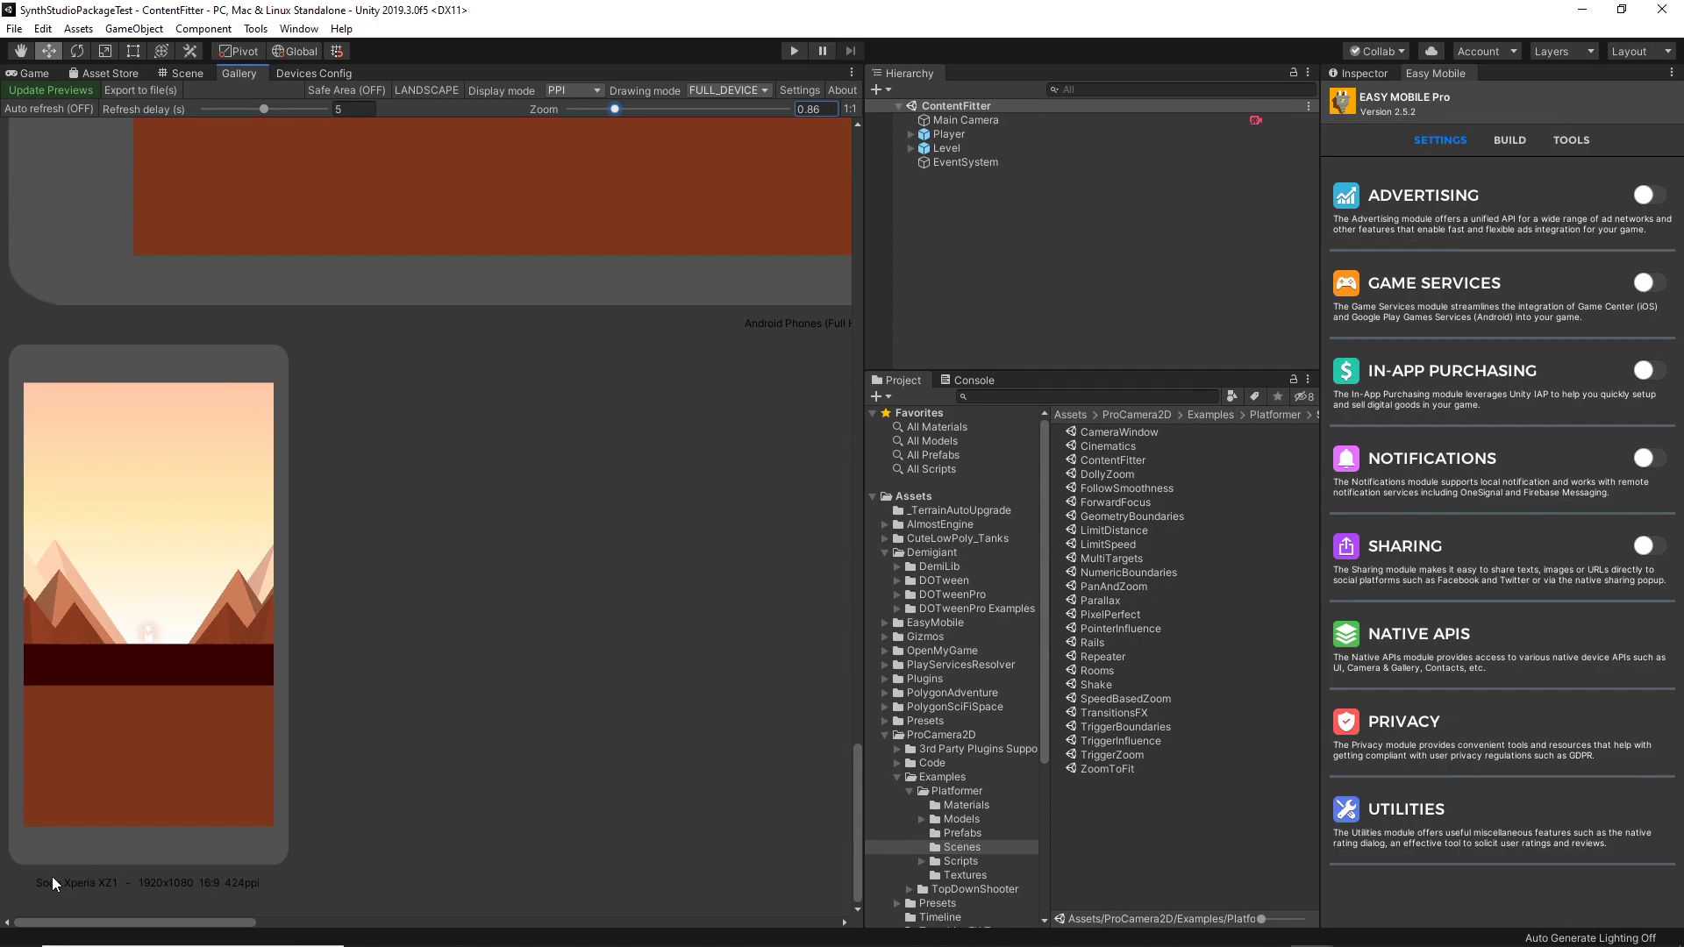
Step: Examine how the scene looks on the Nintendo Switch, iPhone and Samsung Galaxy previews in the gallery
scroll(367, 658, up, 6)
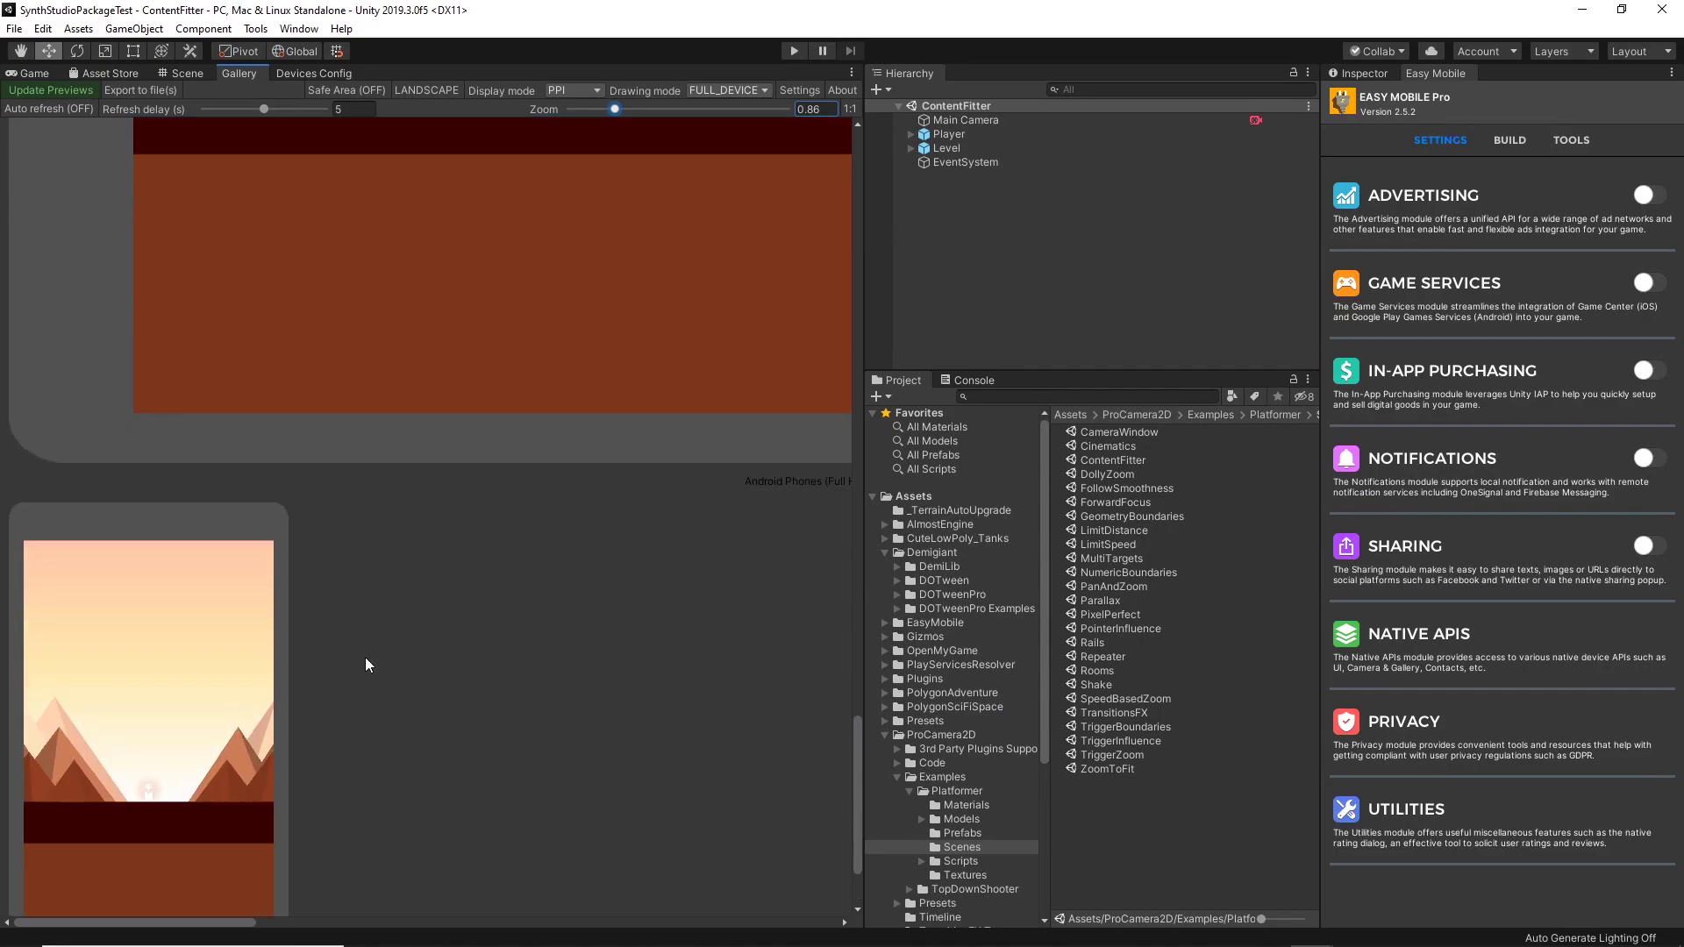
scroll(435, 588, up, 12)
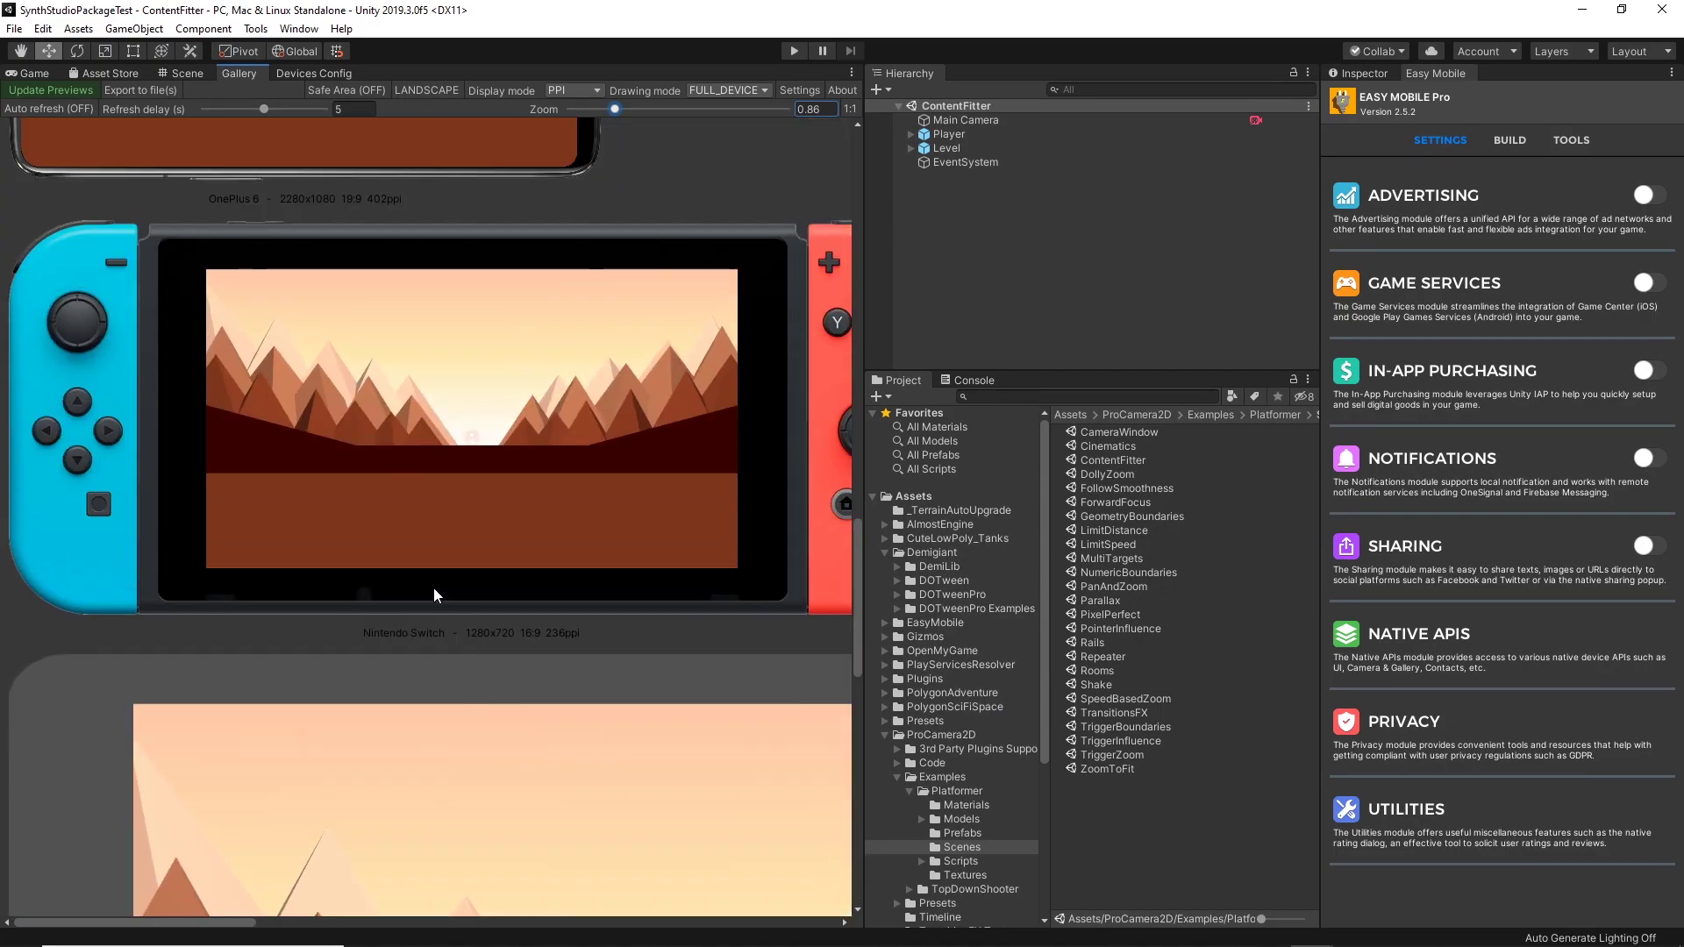
scroll(433, 586, up, 10)
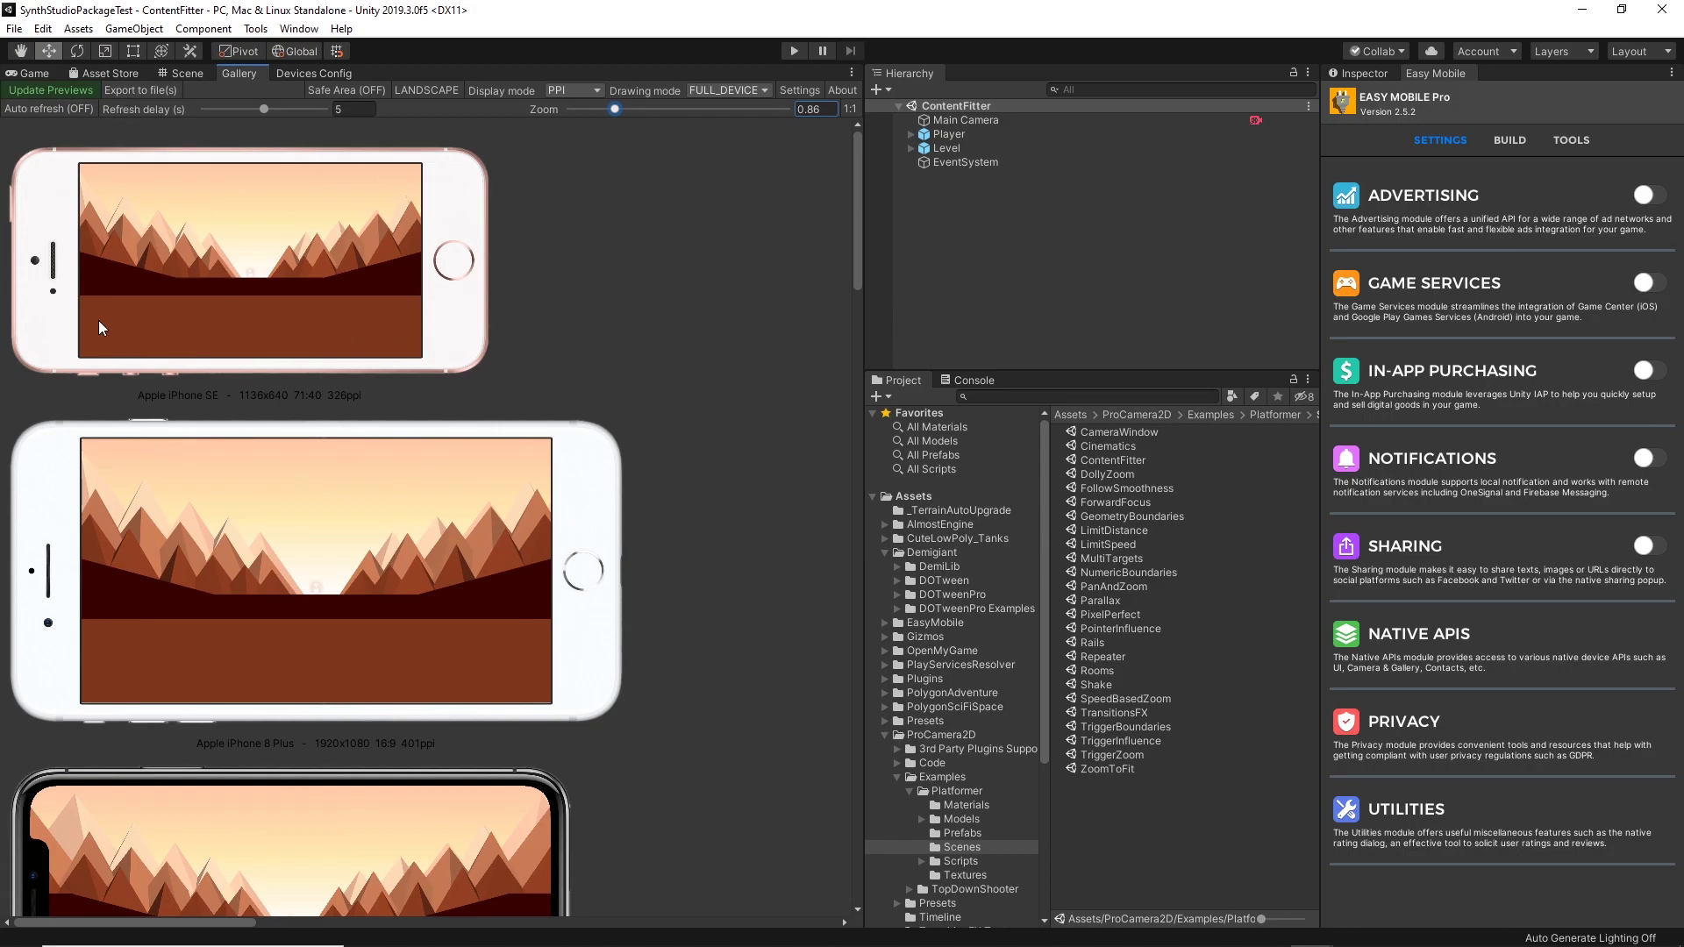
scroll(412, 633, down, 2)
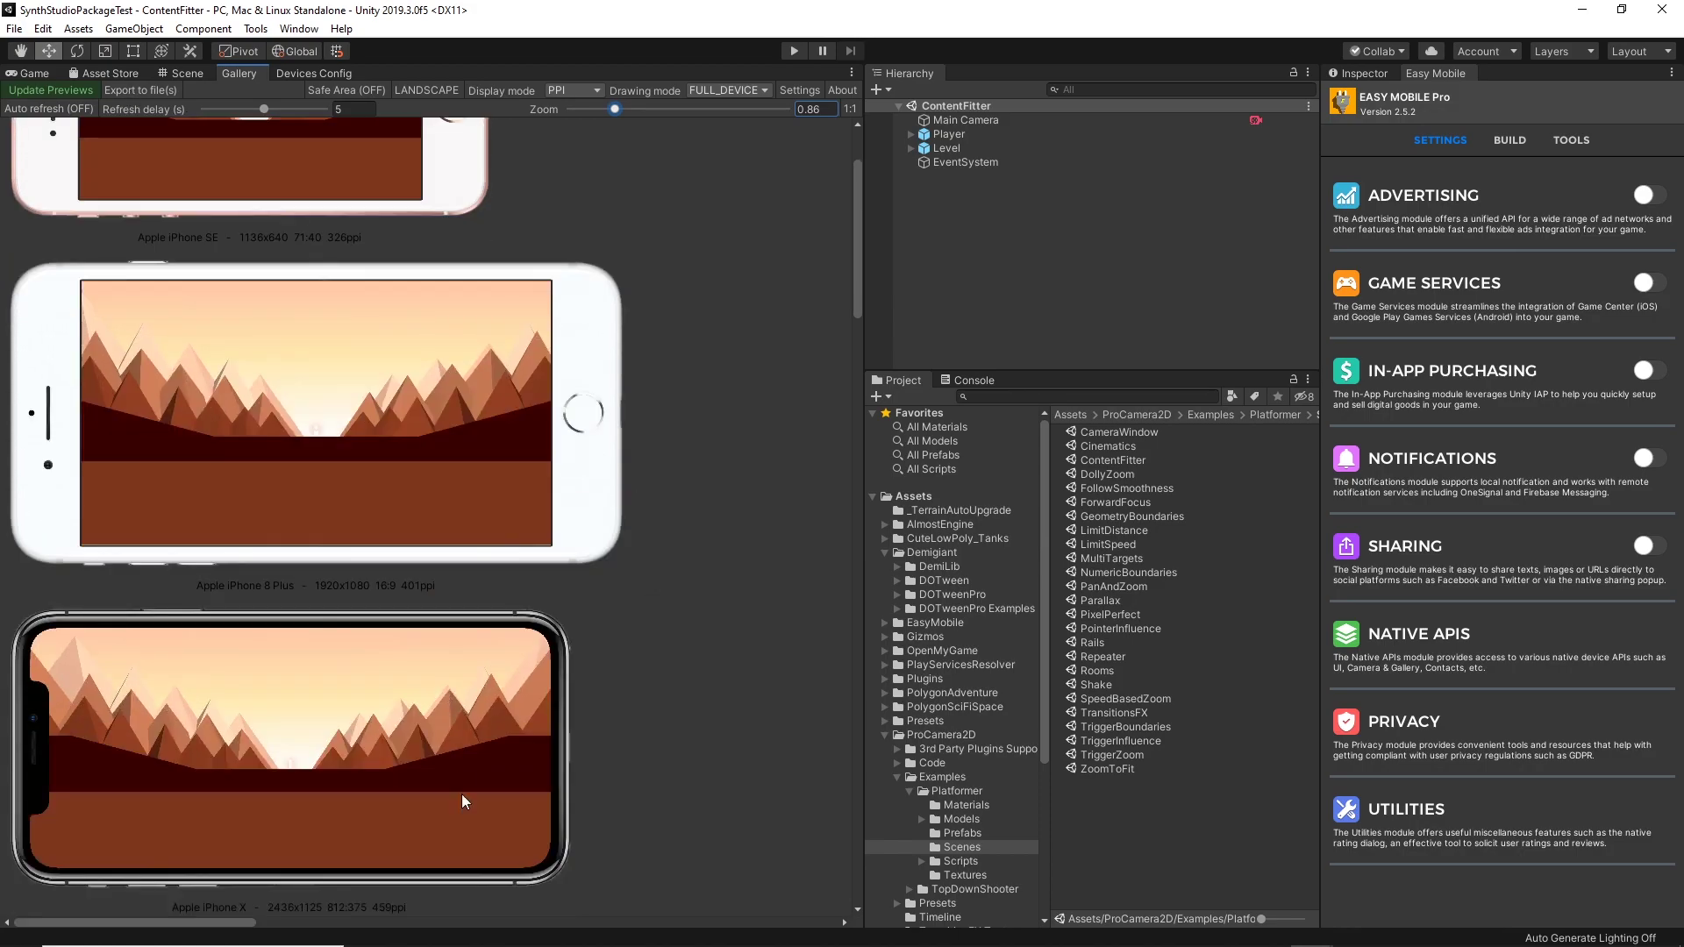
scroll(529, 782, down, 3)
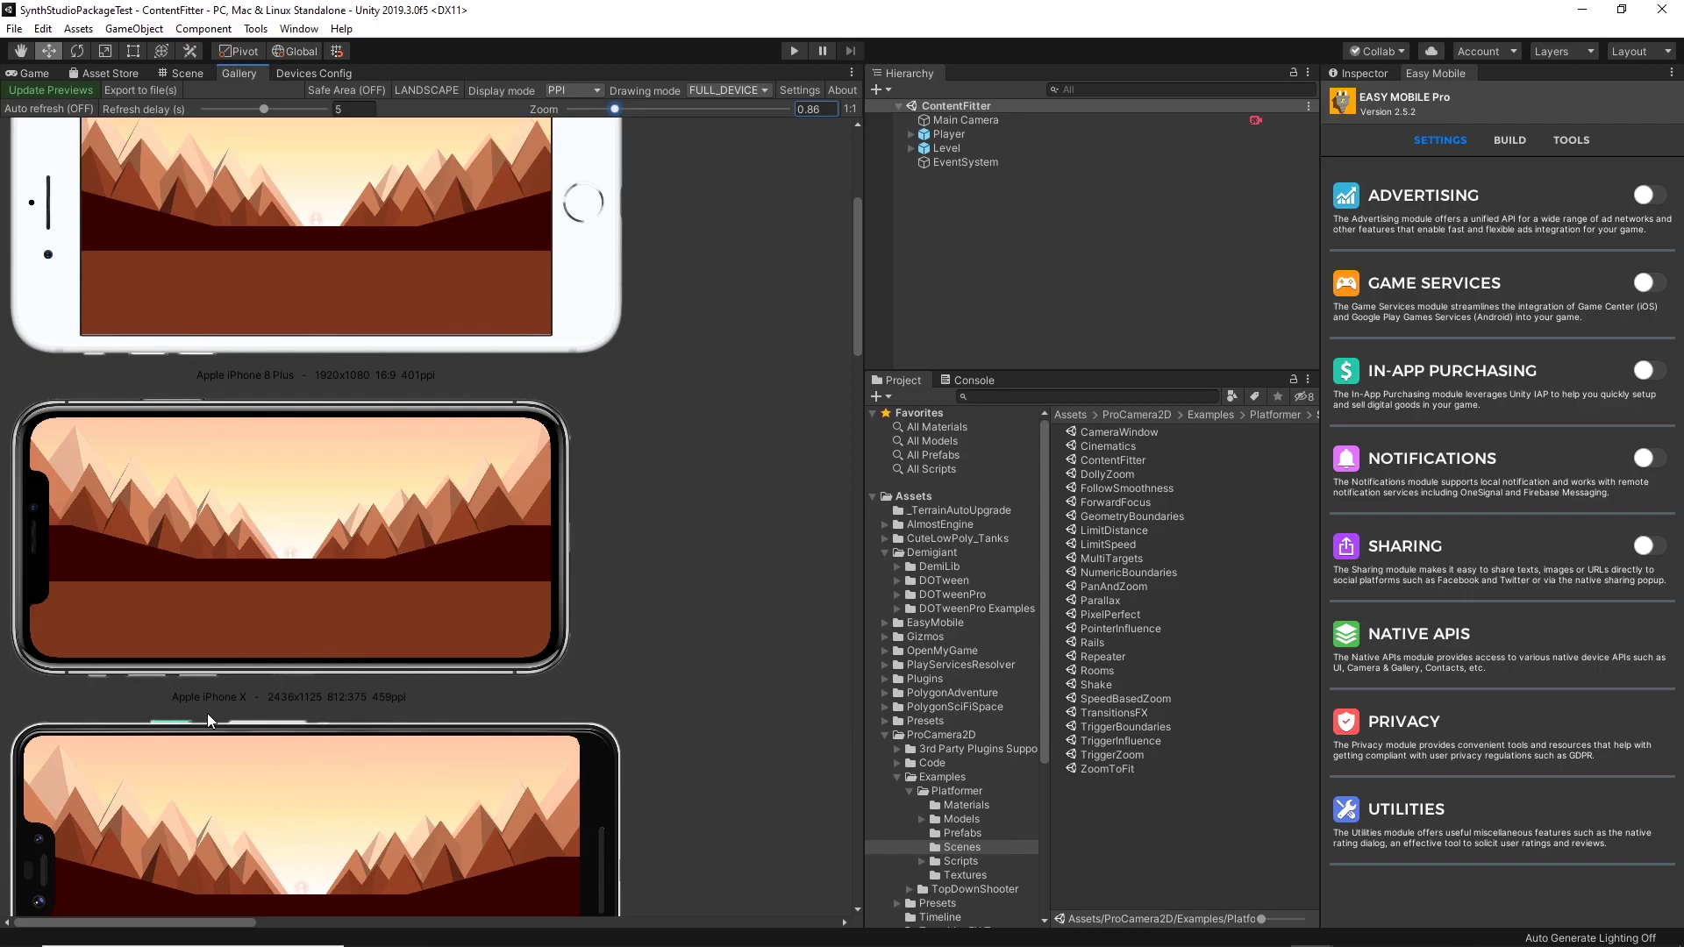
scroll(544, 667, up, 5)
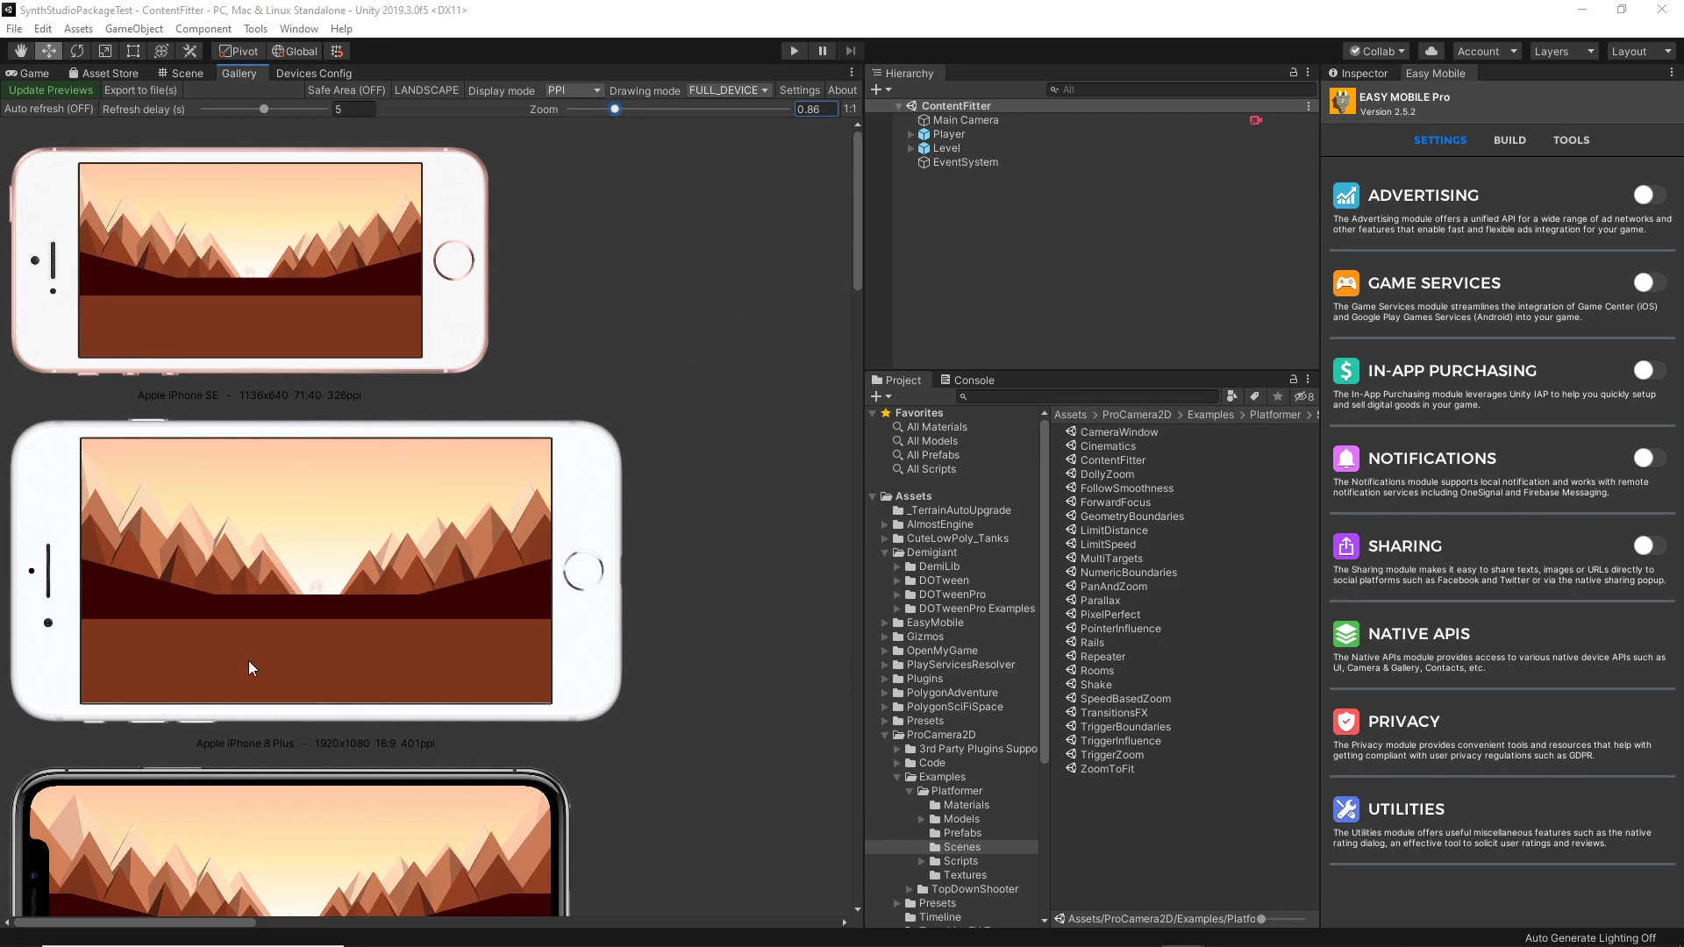
scroll(586, 591, down, 15)
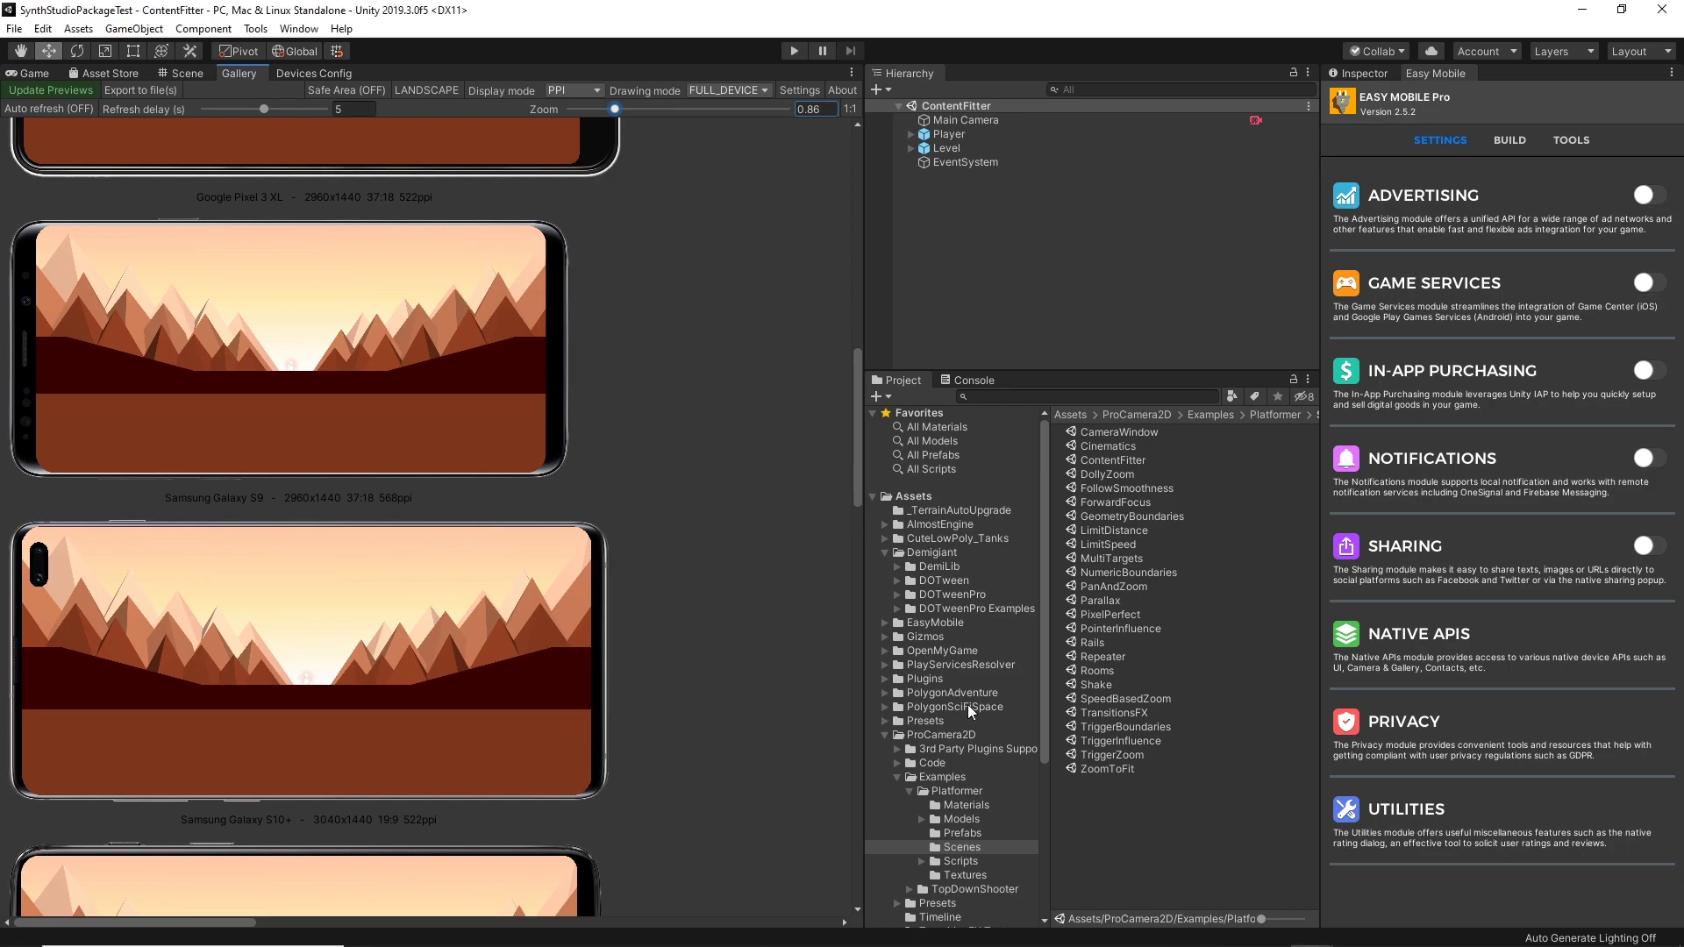
Step: Collapse the ProCamera2D Examples, ProCamera2D and Demigiant folders in the project's asset tree
scroll(970, 686, down, 6)
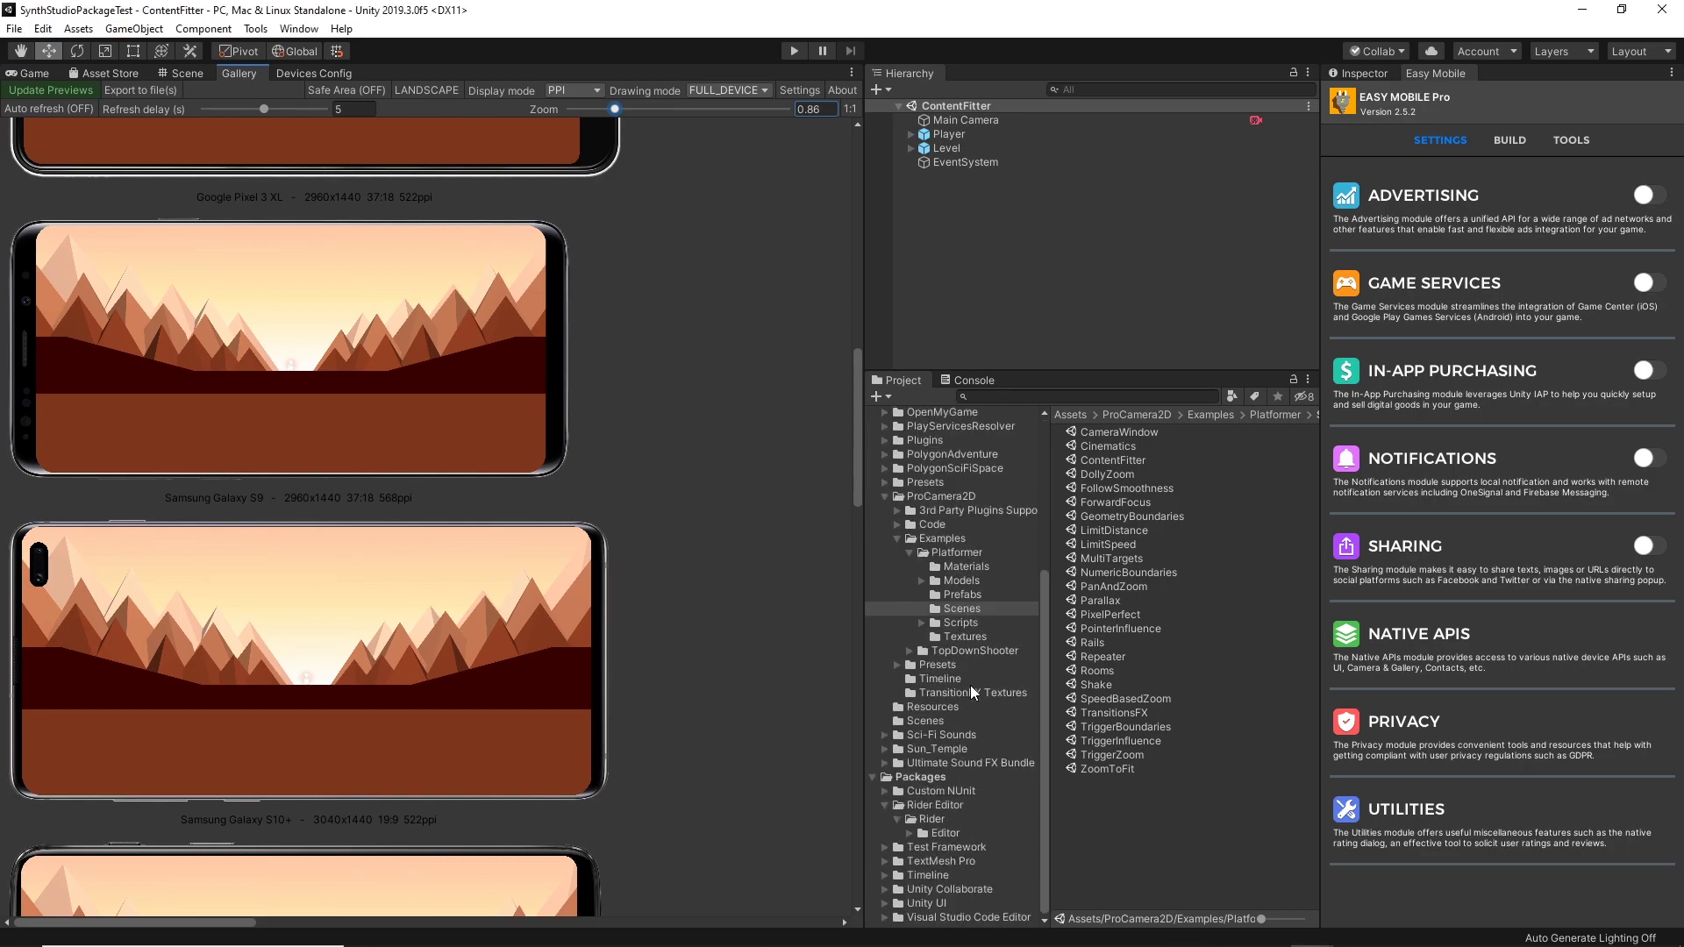
click(896, 539)
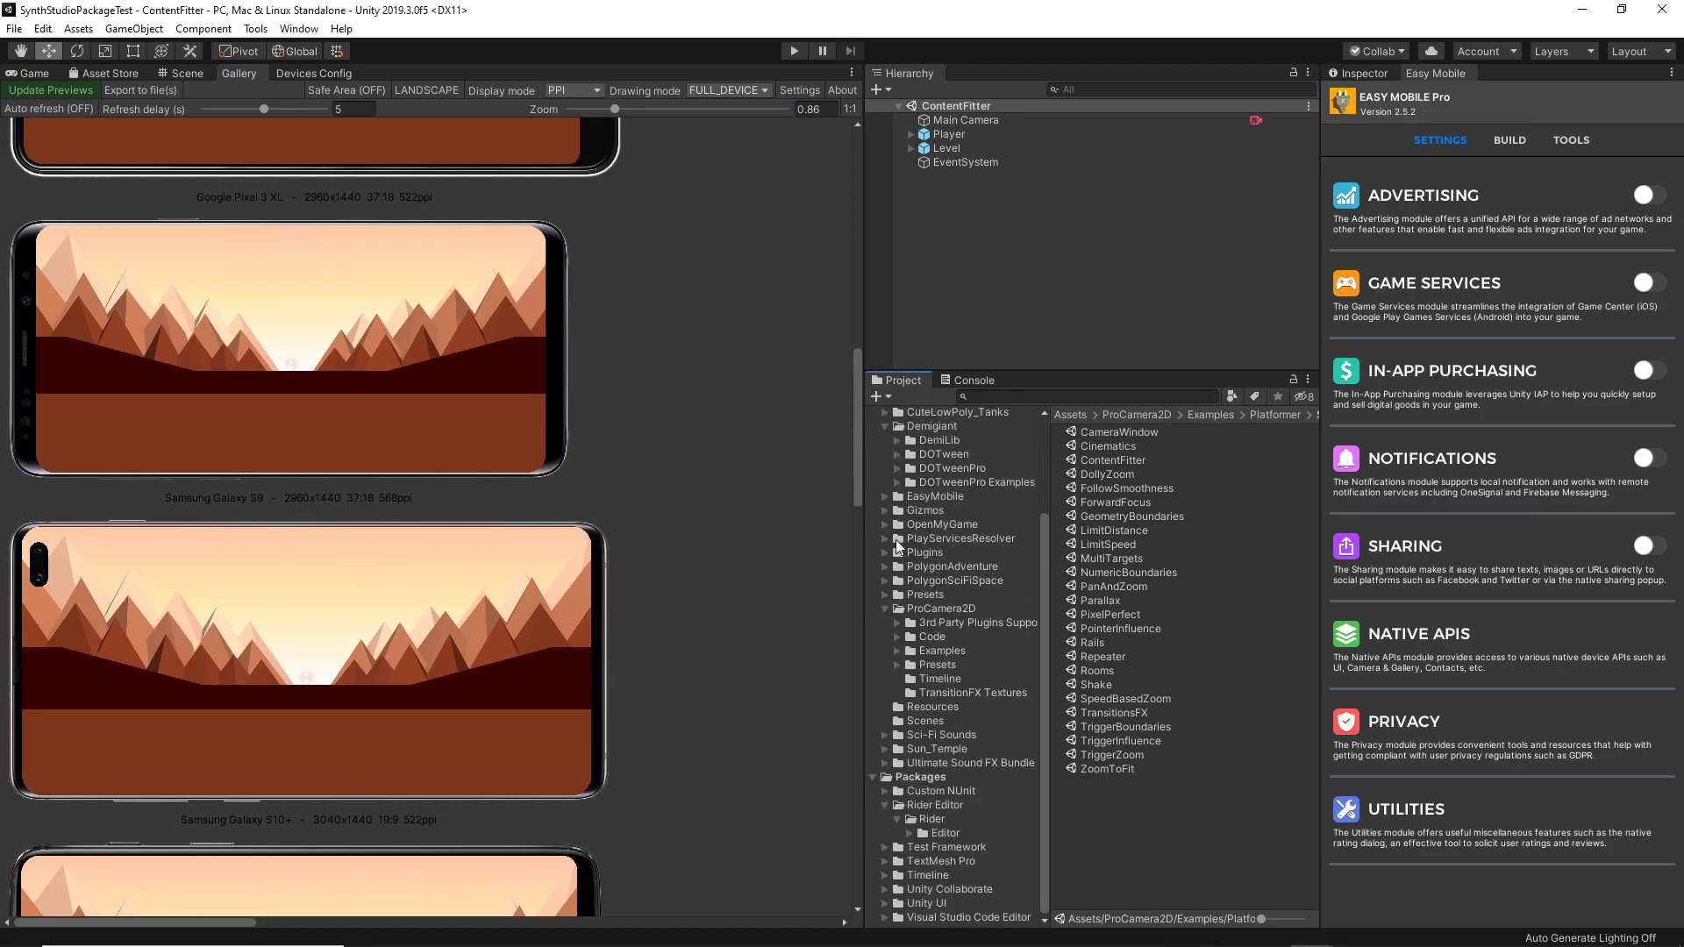
click(884, 609)
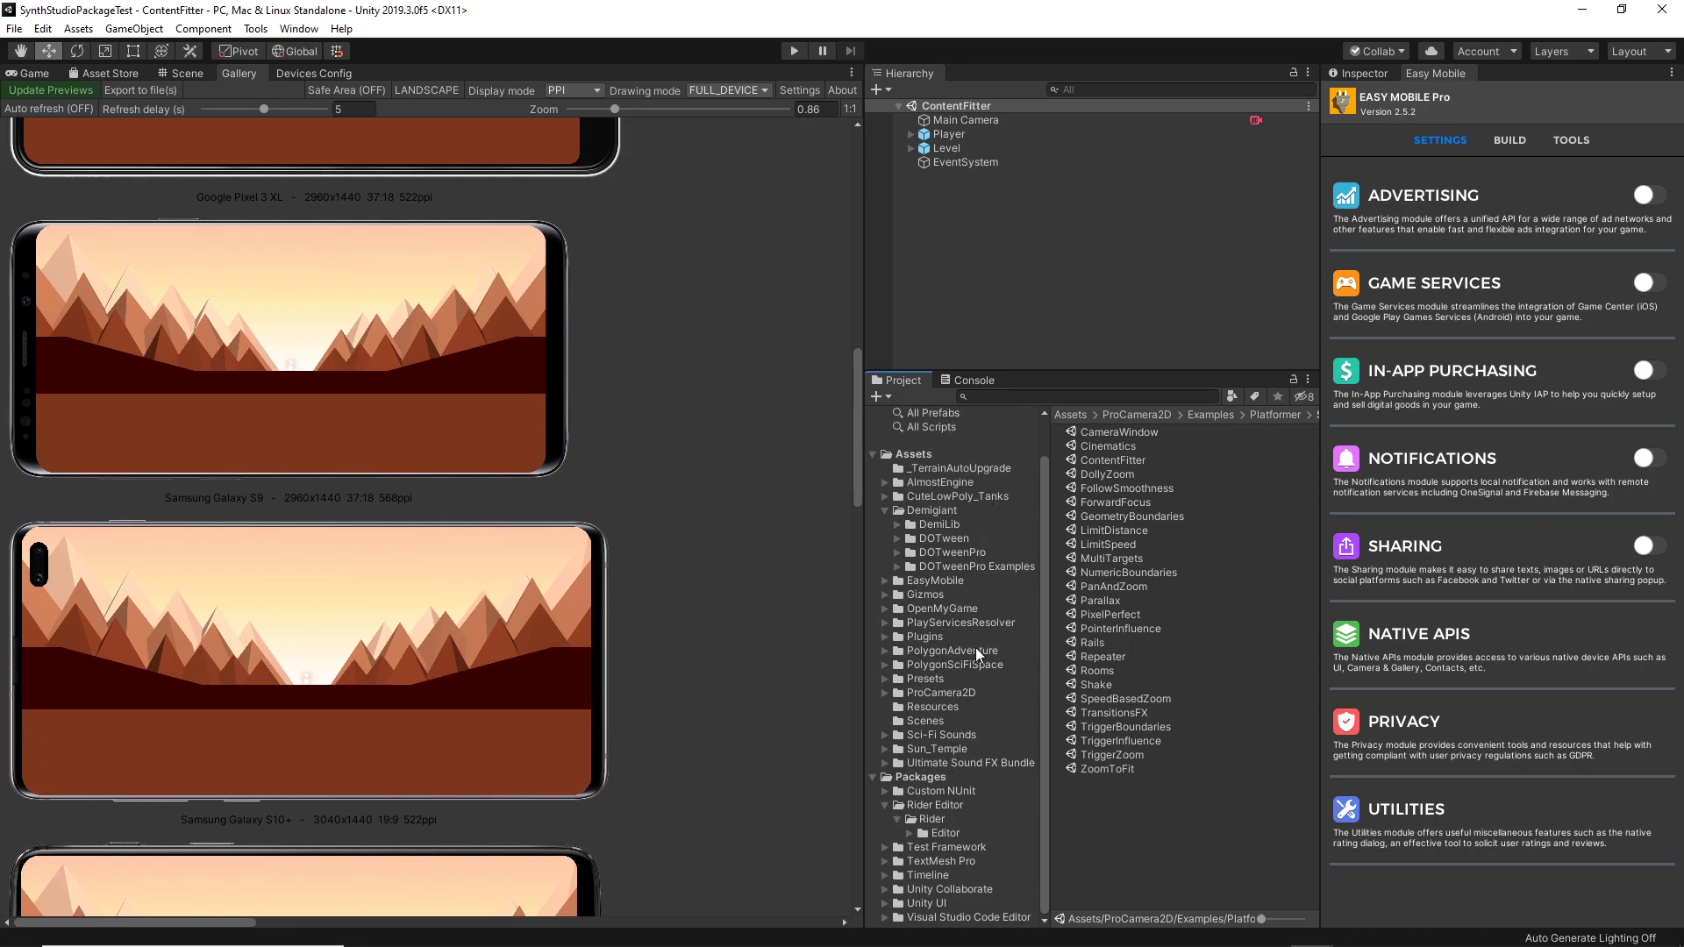
click(885, 511)
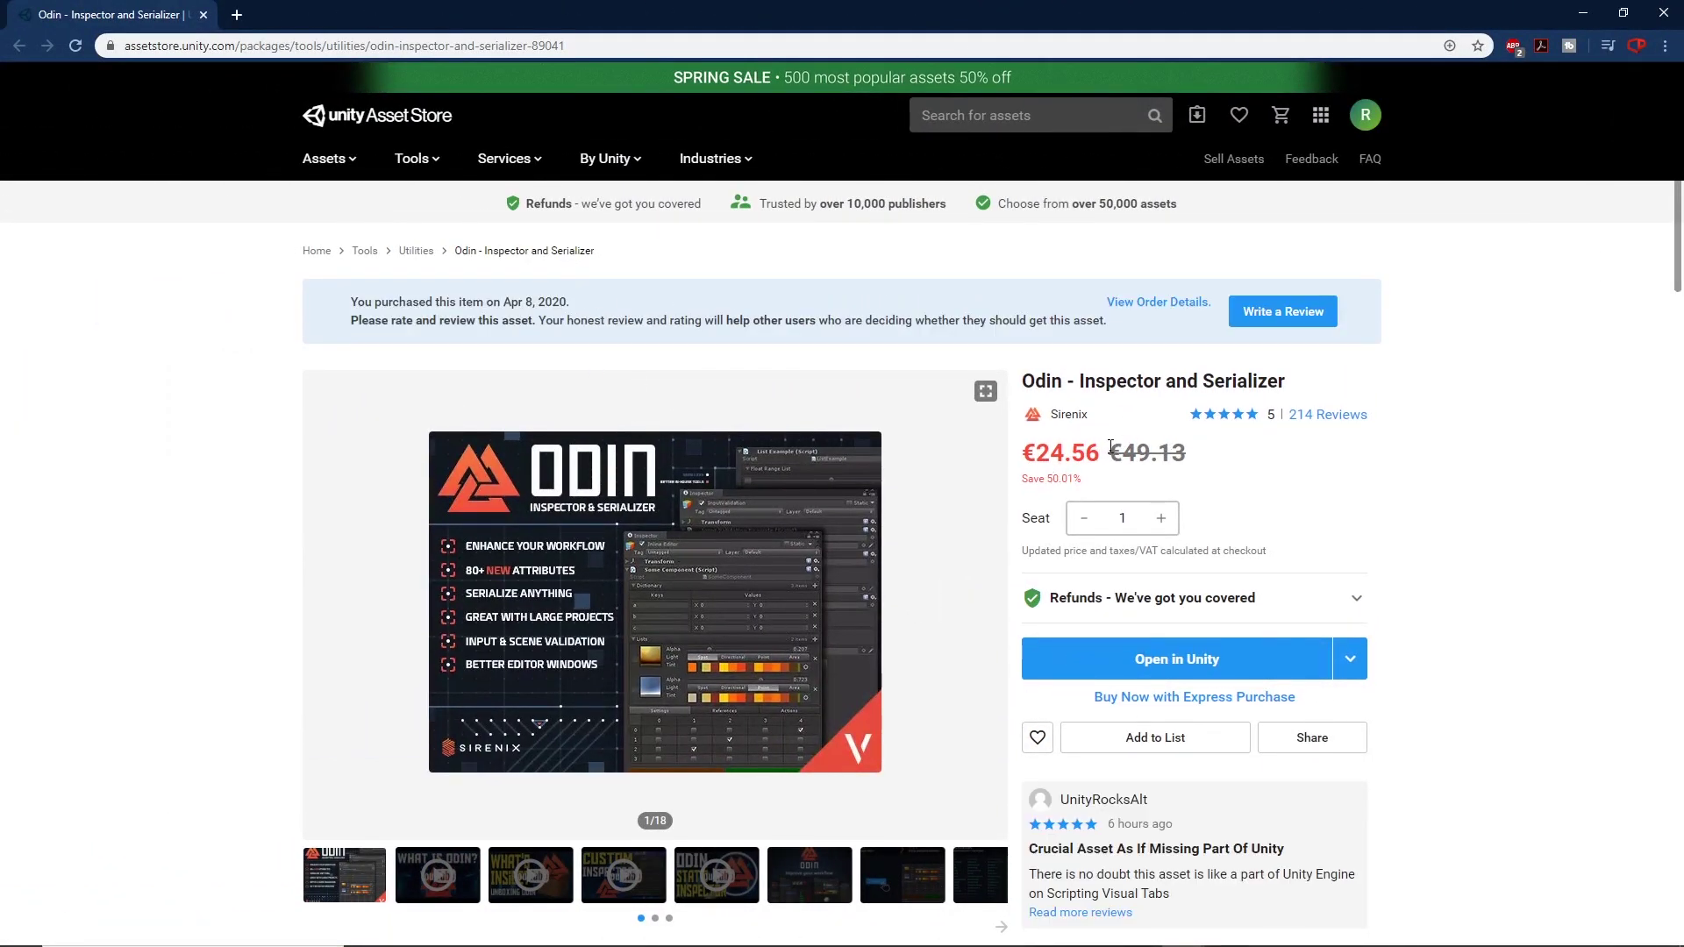
Step: Examine the discounted price, images and description of Odin - Inspector and Serializer on its Asset Store page
drag(1111, 447, 1035, 451)
scroll(739, 632, down, 8)
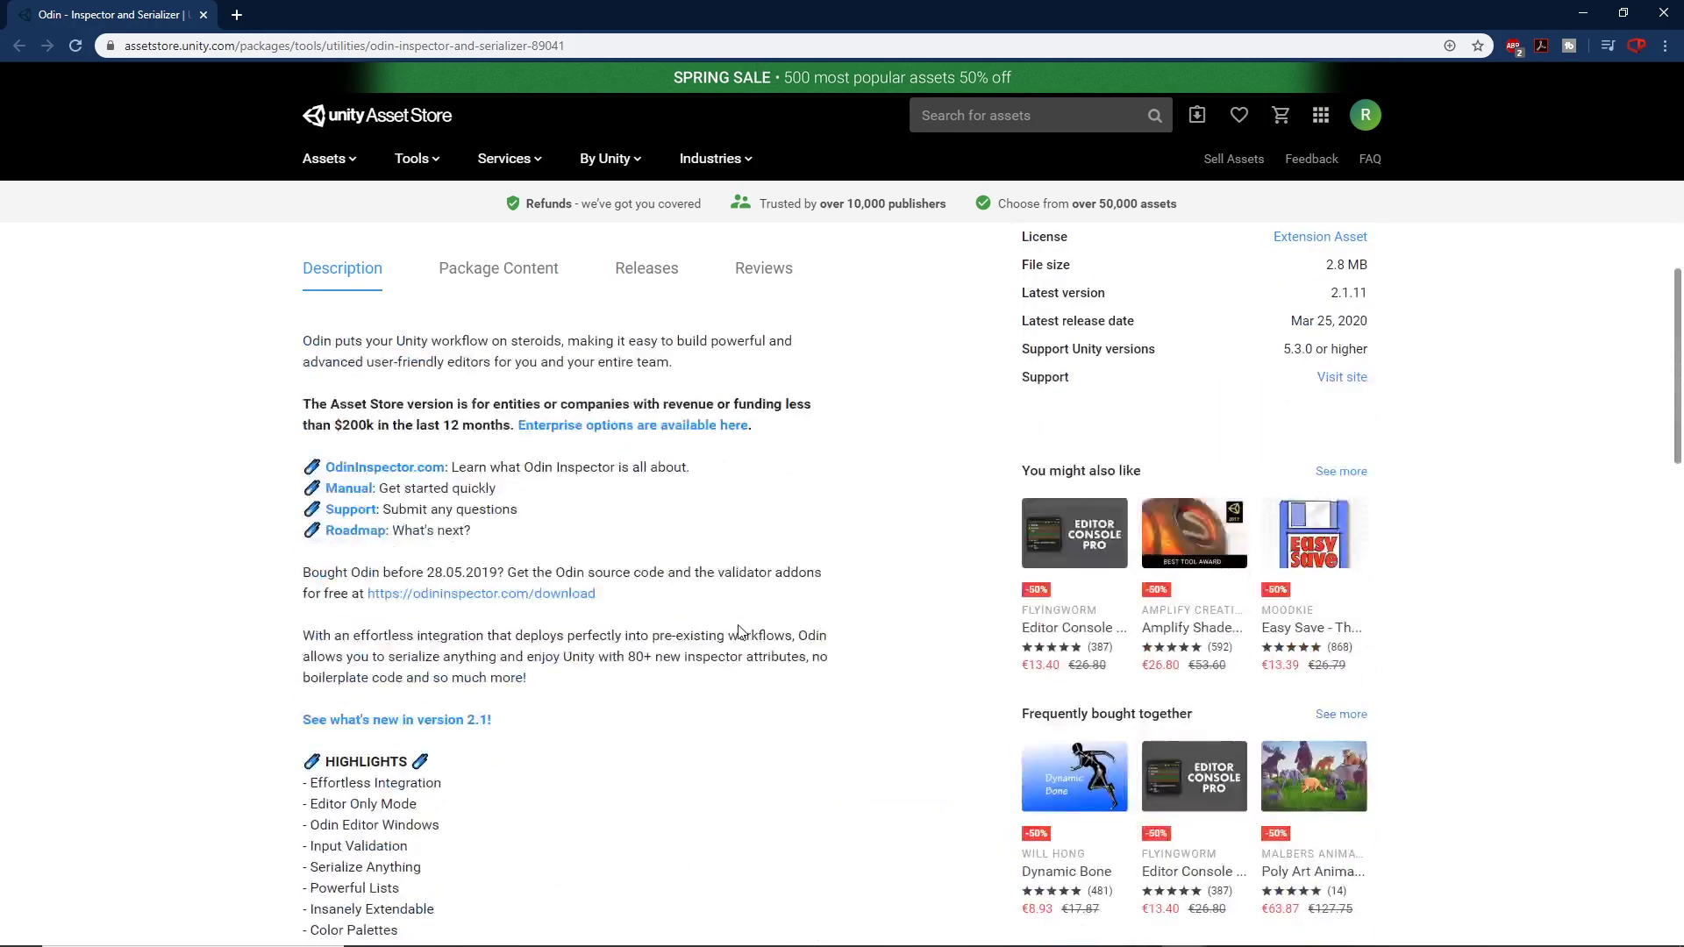
scroll(740, 631, down, 5)
scroll(744, 664, up, 15)
scroll(743, 664, down, 7)
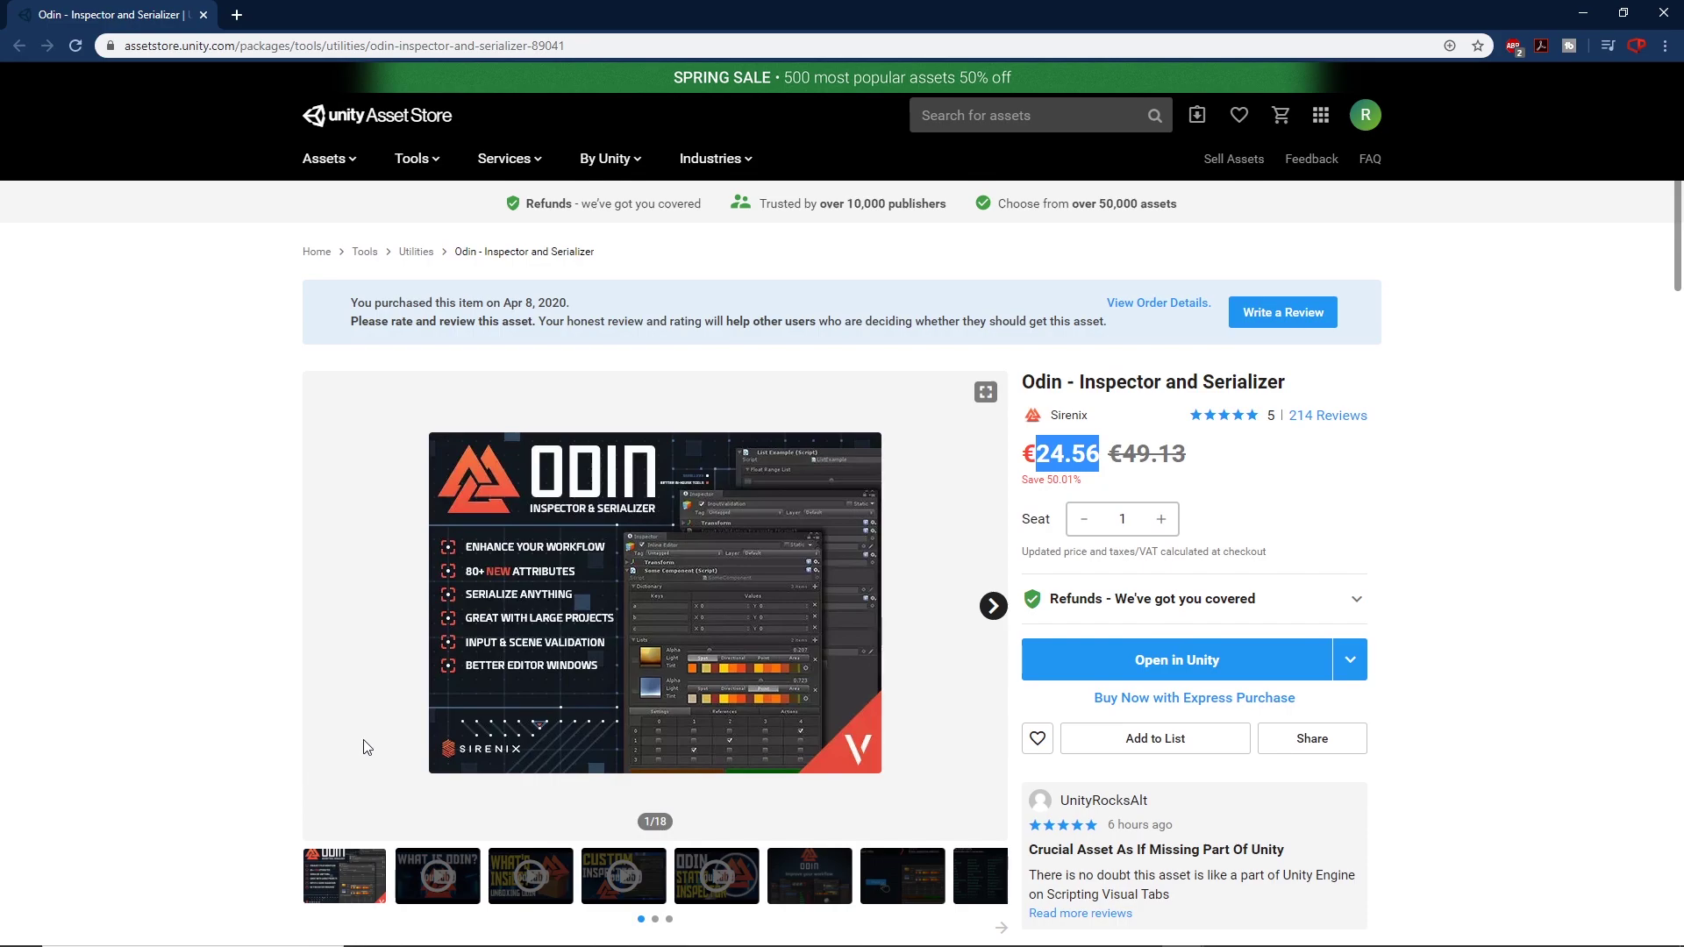
scroll(275, 673, down, 5)
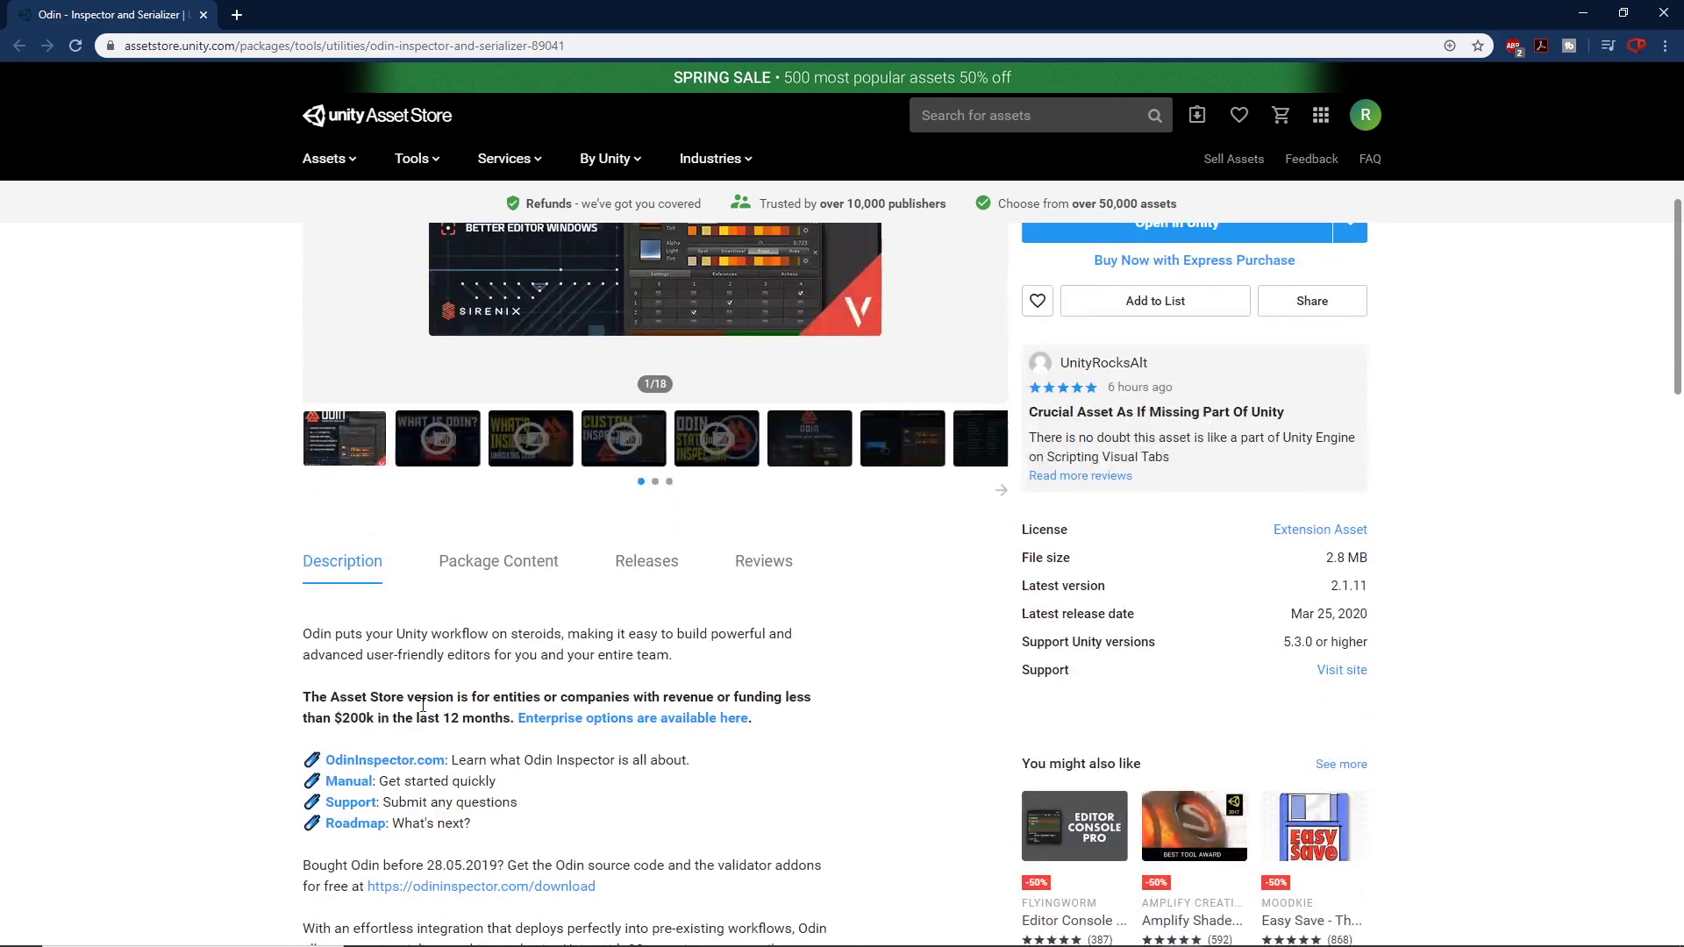
scroll(755, 552, up, 5)
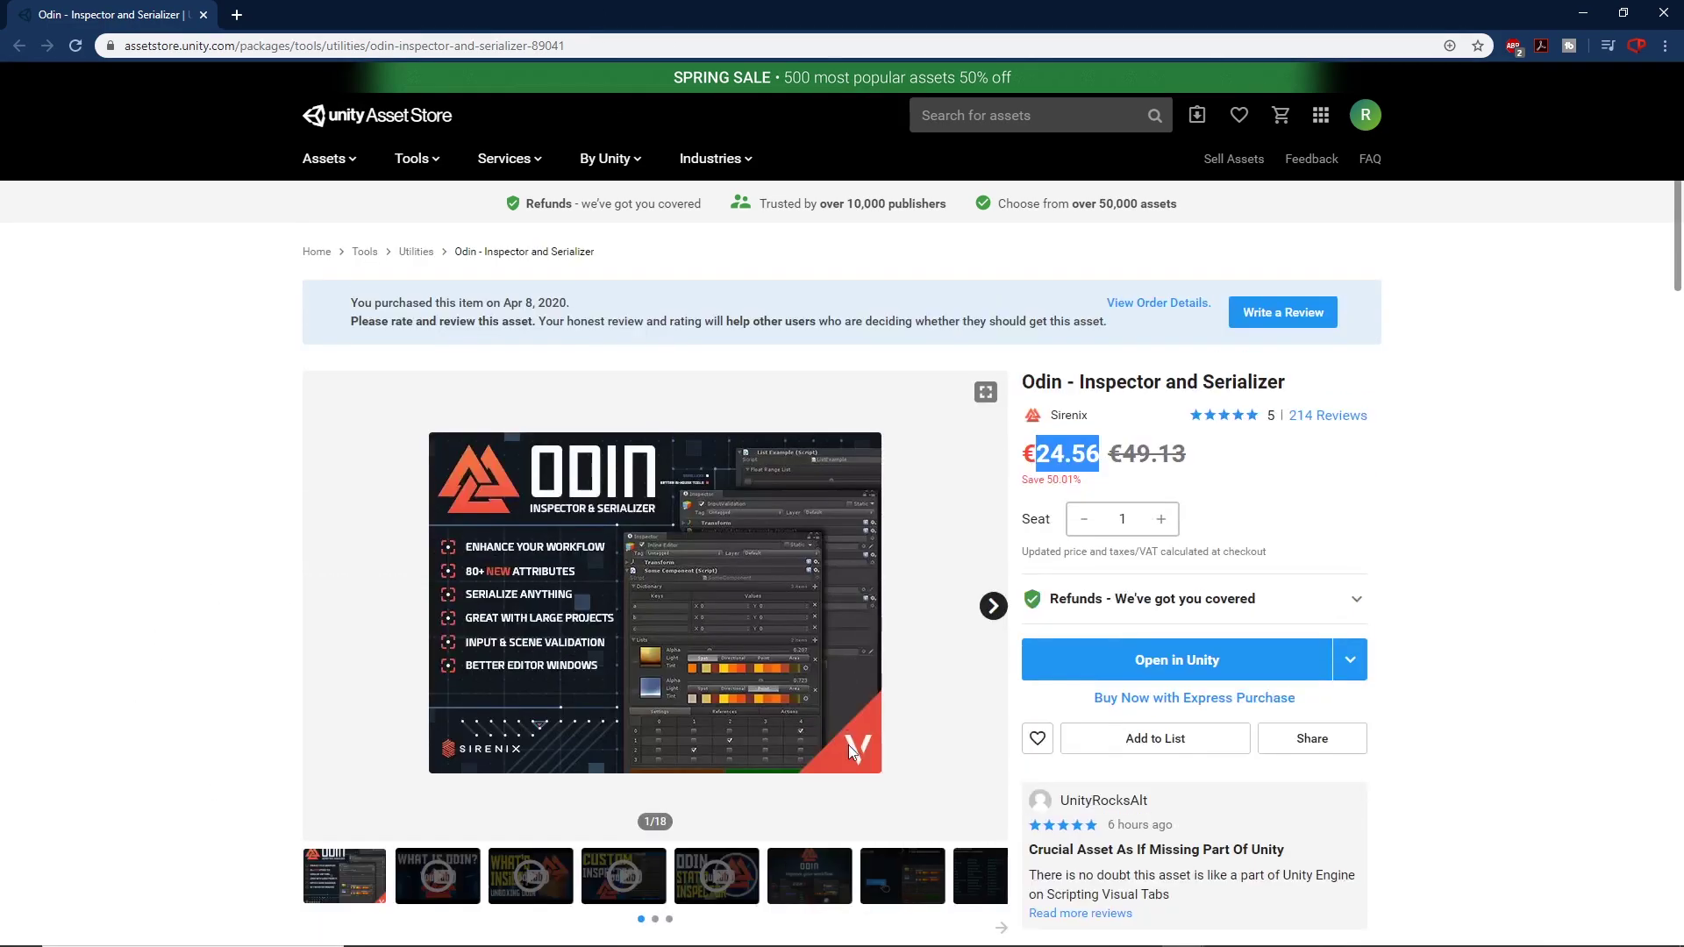
mouse_move(877, 14)
mouse_down()
mouse_move(1633, 289)
mouse_move(897, 66)
mouse_move(864, 7)
mouse_up()
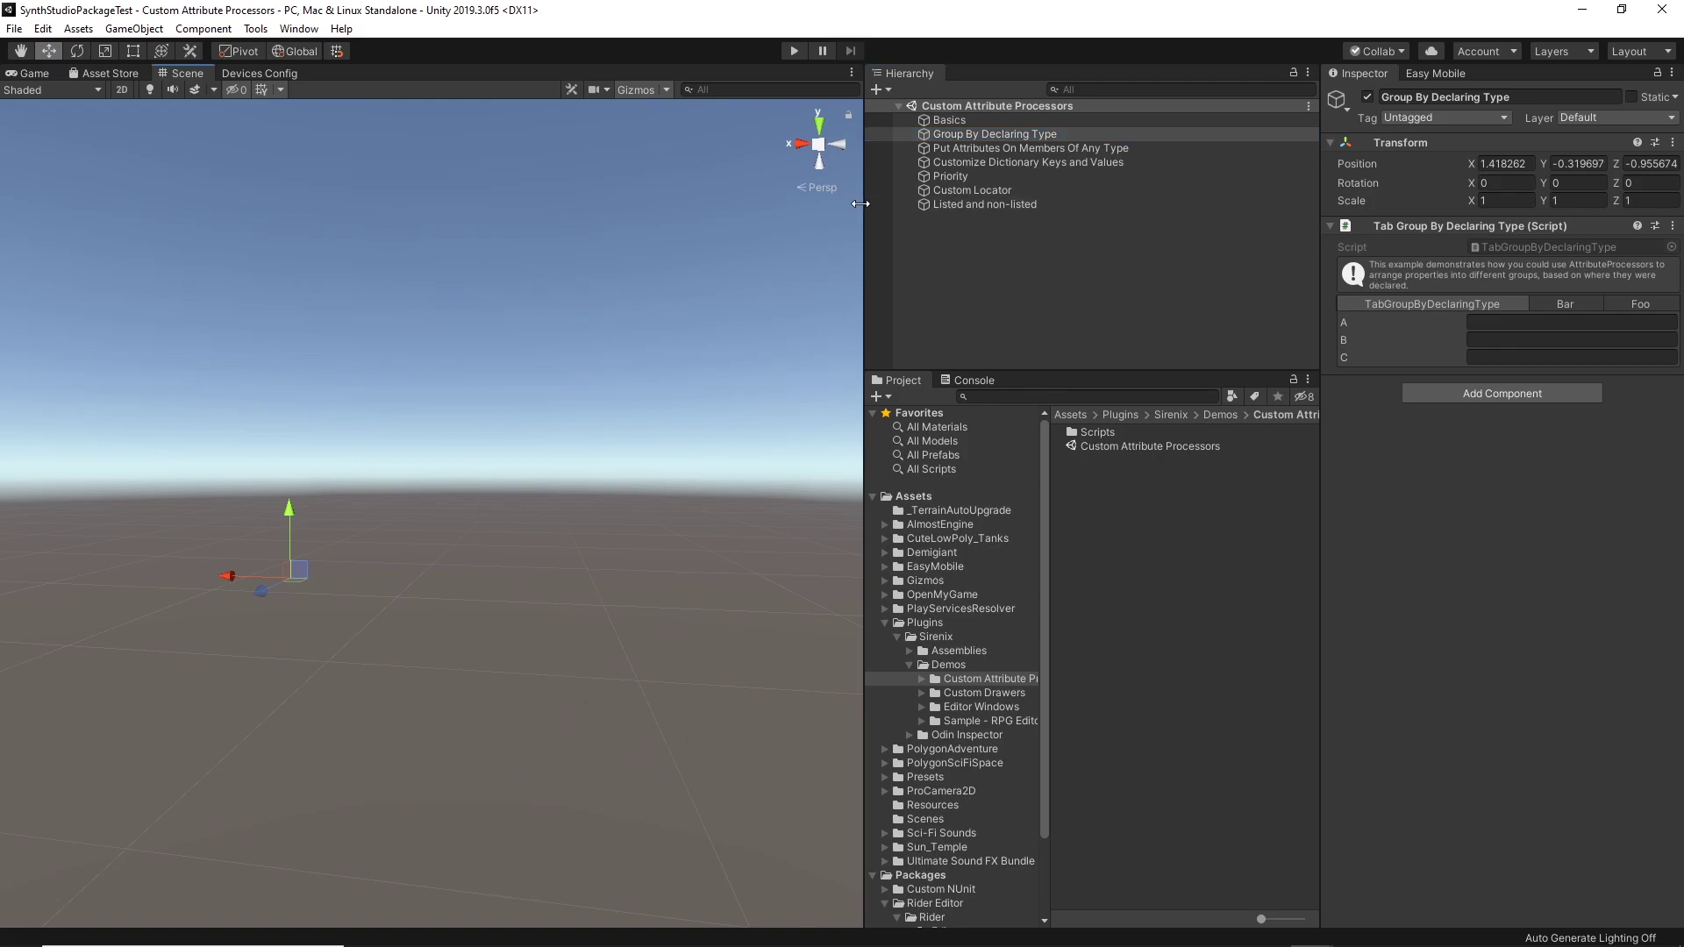
Step: Widen the Inspector and show the Bar group of the Tab Group By Declaring Type script
drag(864, 180, 556, 180)
drag(1320, 187, 1103, 181)
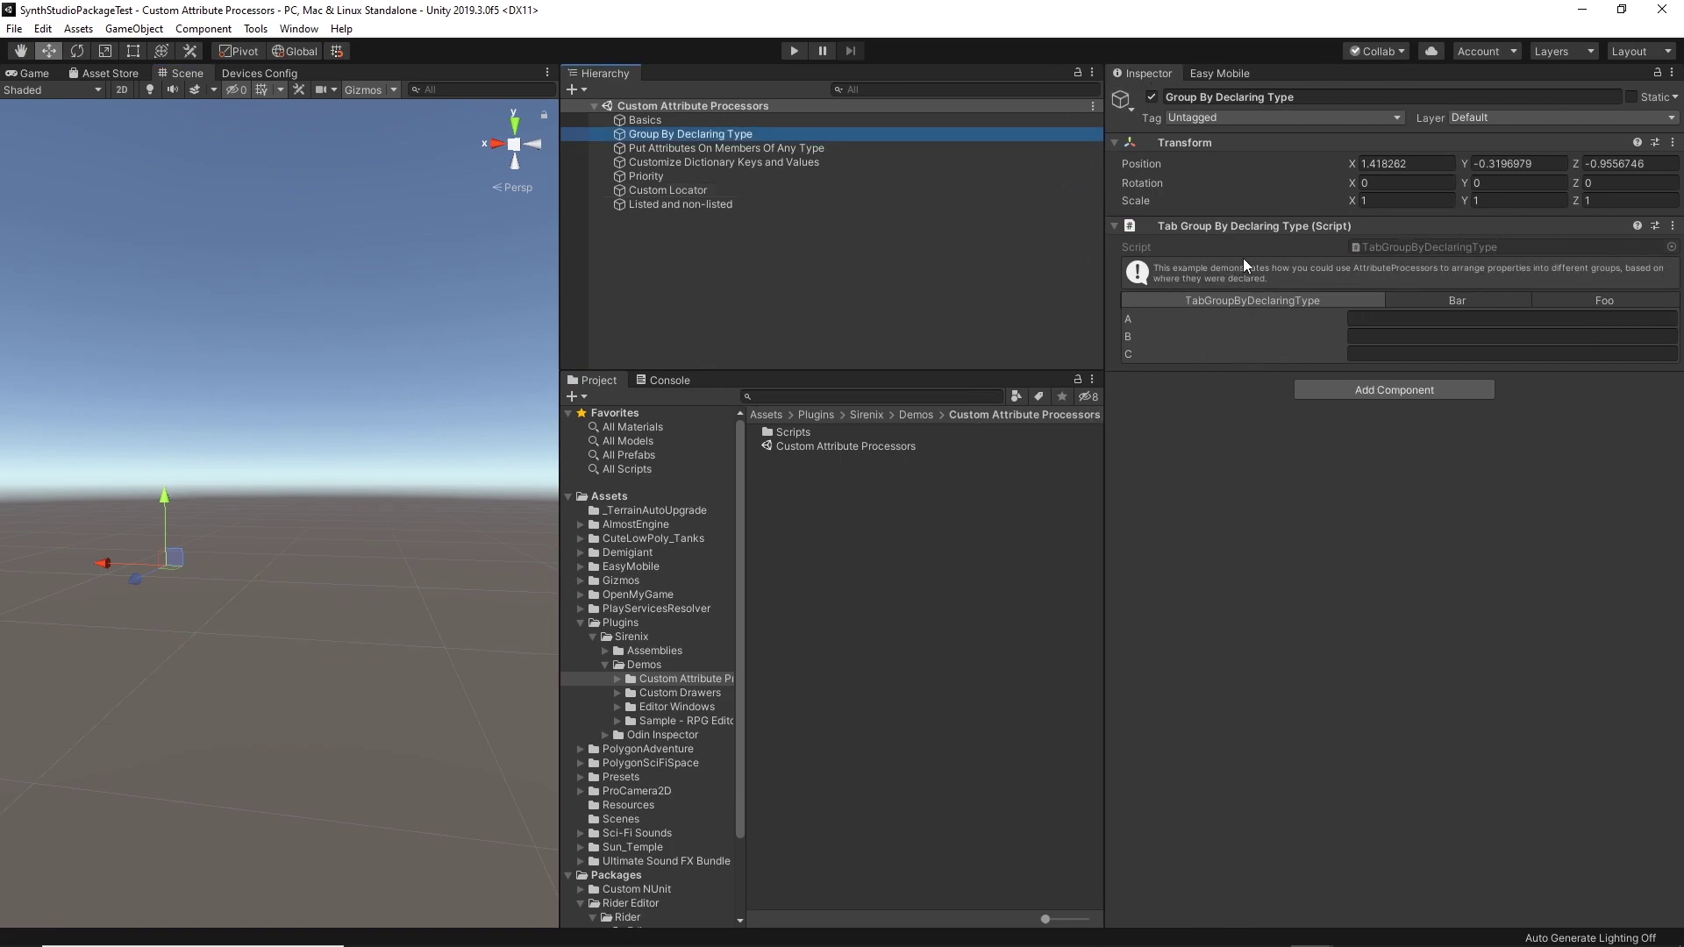
click(1413, 299)
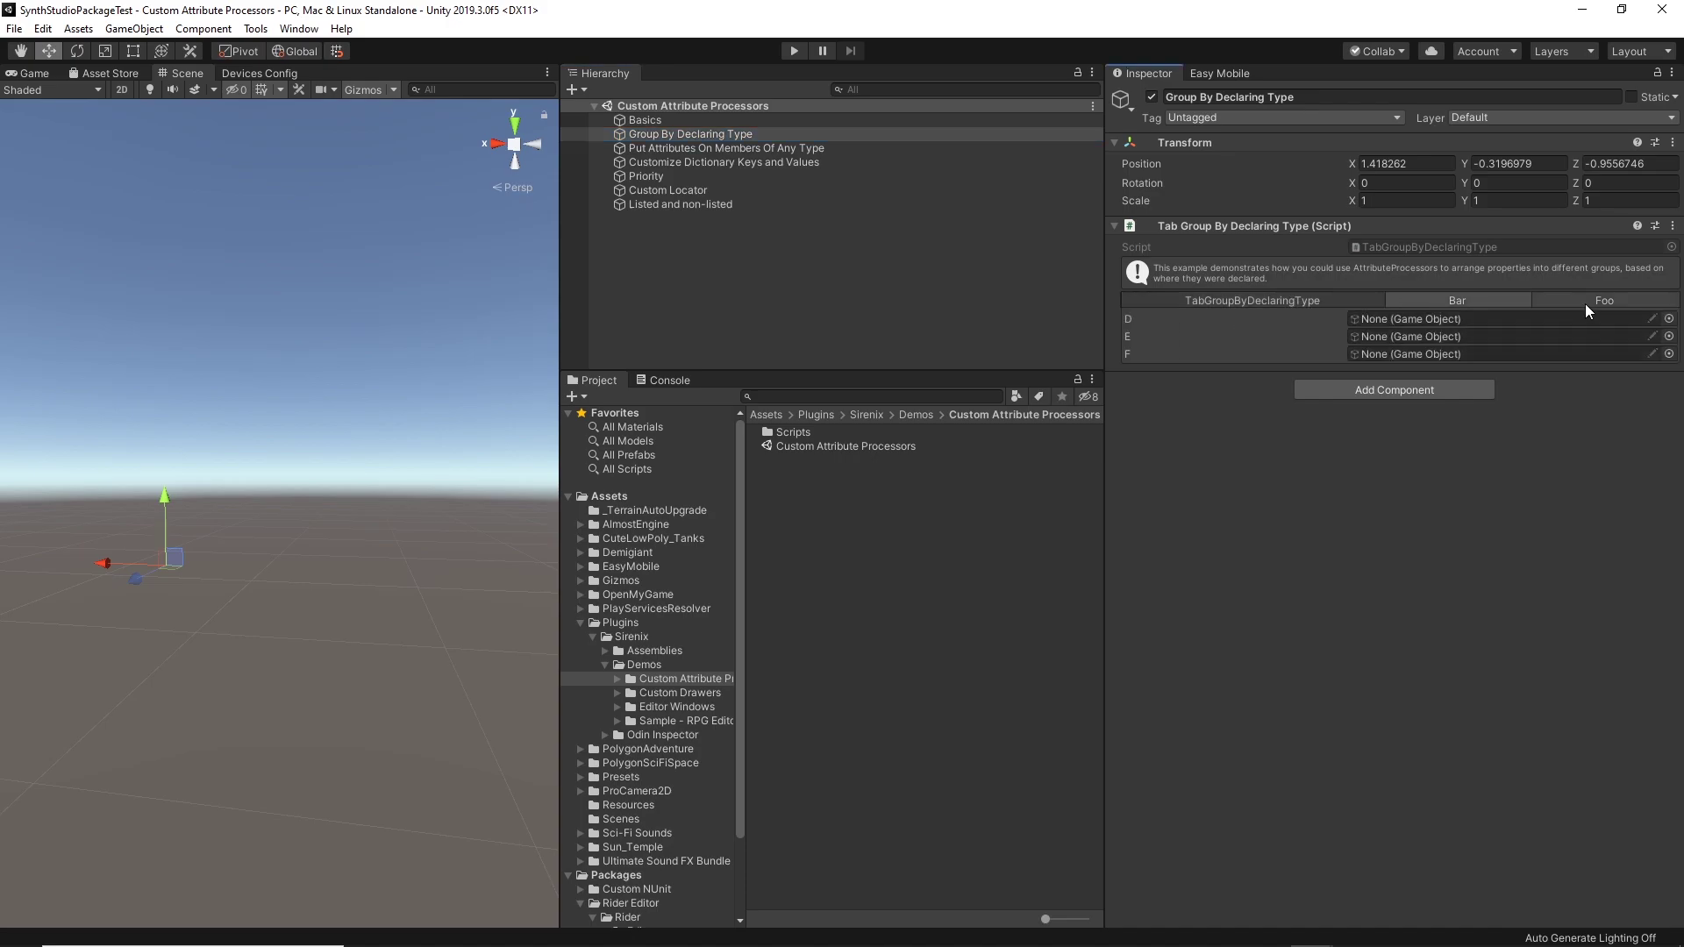
Step: Open the Custom Locator example's editor window, examine its default and custom locator layouts, and close it
click(1394, 305)
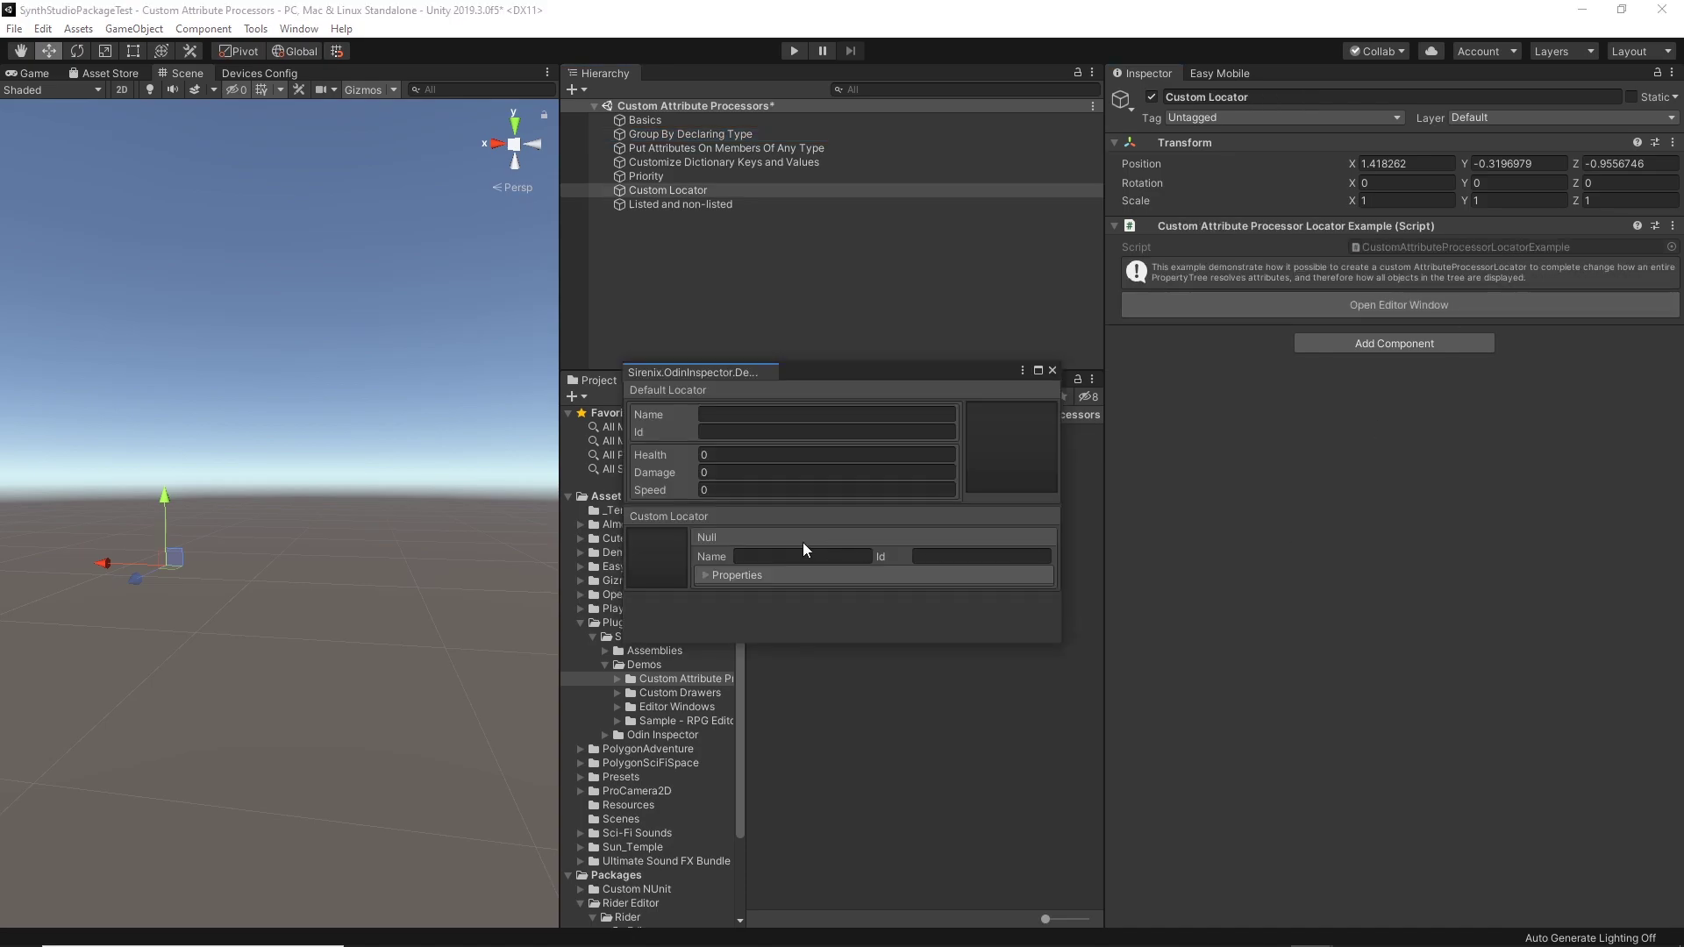
drag(834, 376, 882, 221)
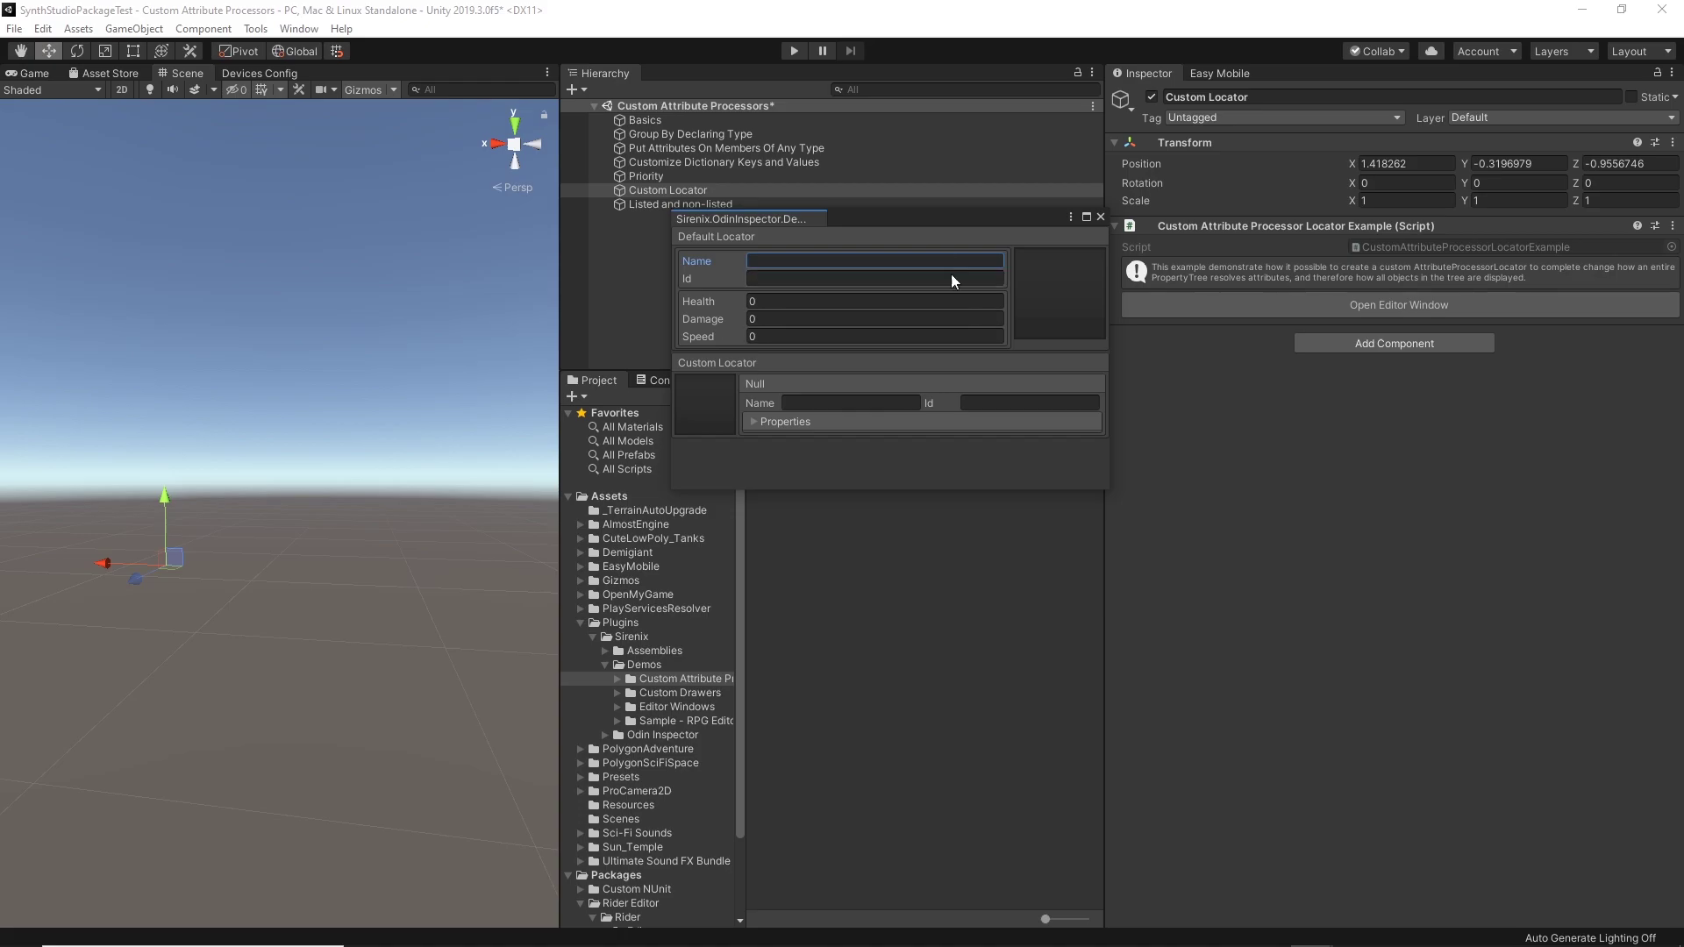
click(1100, 216)
Step: Open the Baldr character from the RPG Editor sample and try several alignments, finishing with Lawful Evil
click(905, 561)
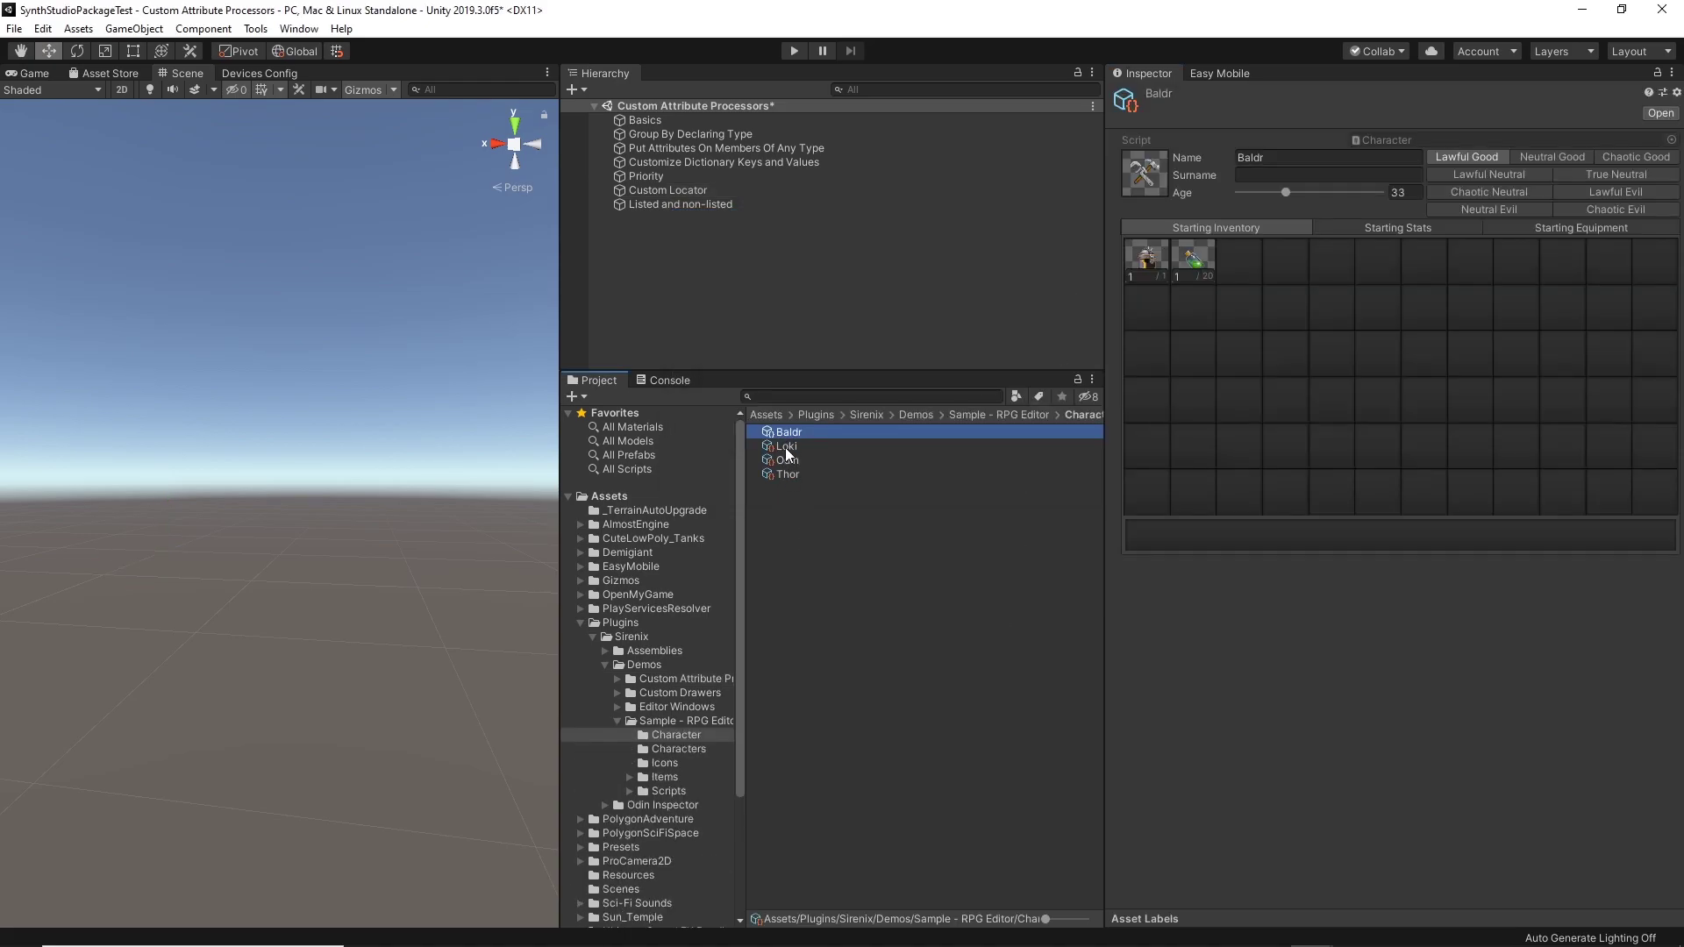
click(1274, 292)
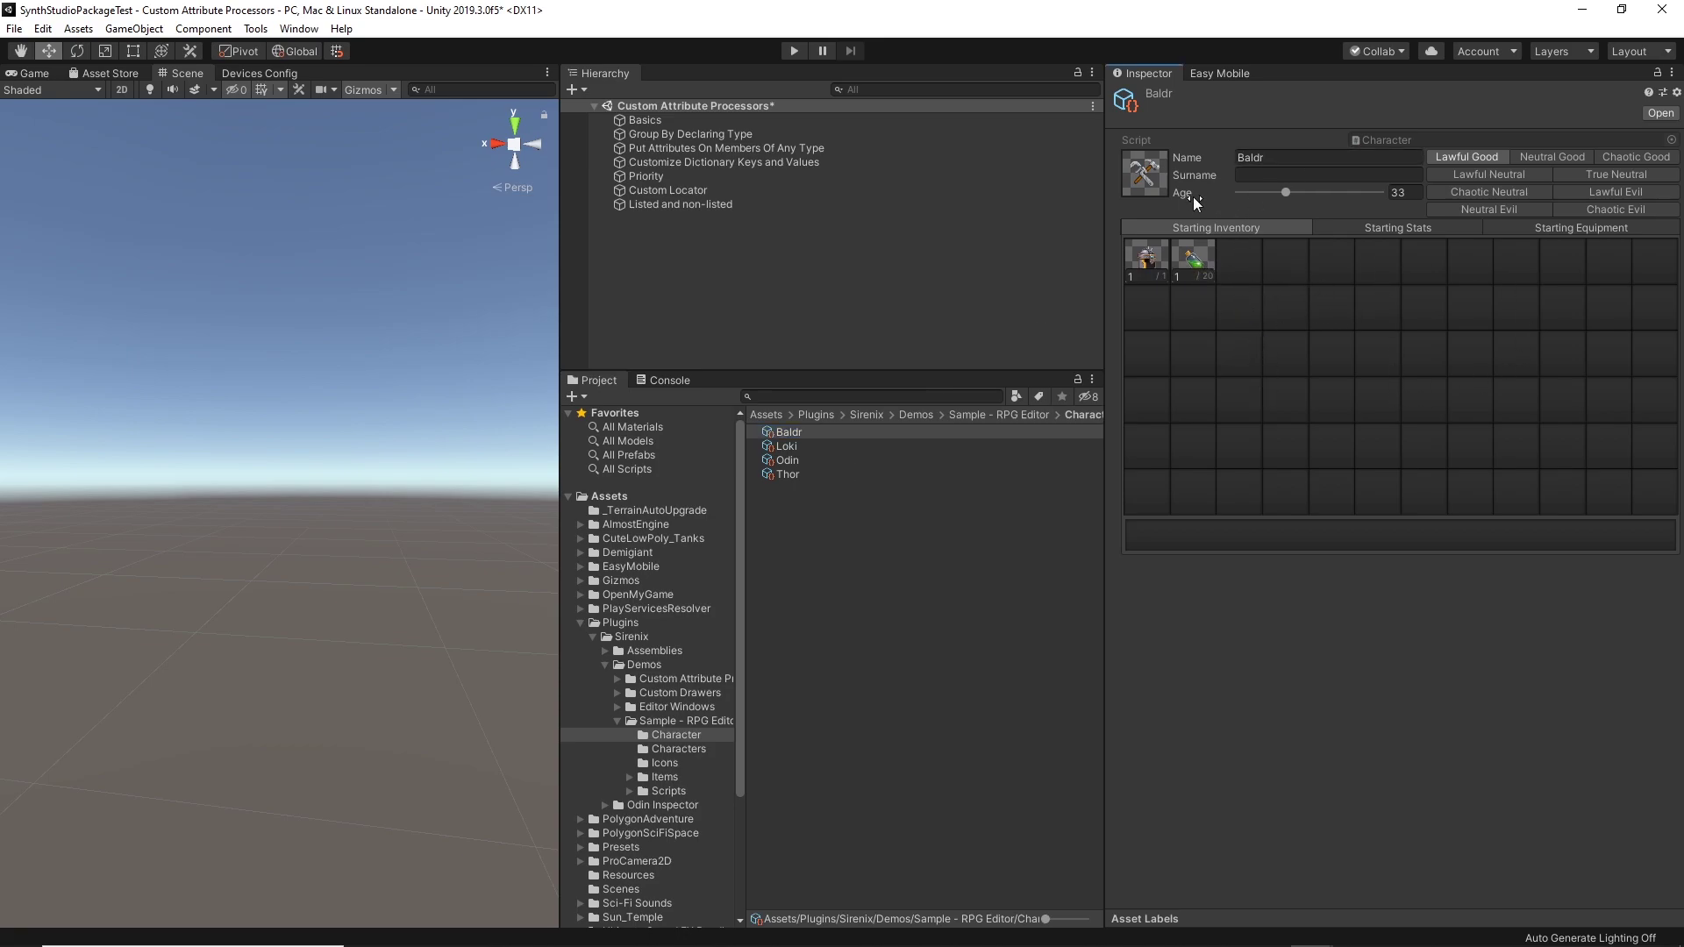
click(1469, 180)
click(1489, 191)
click(1613, 191)
click(864, 642)
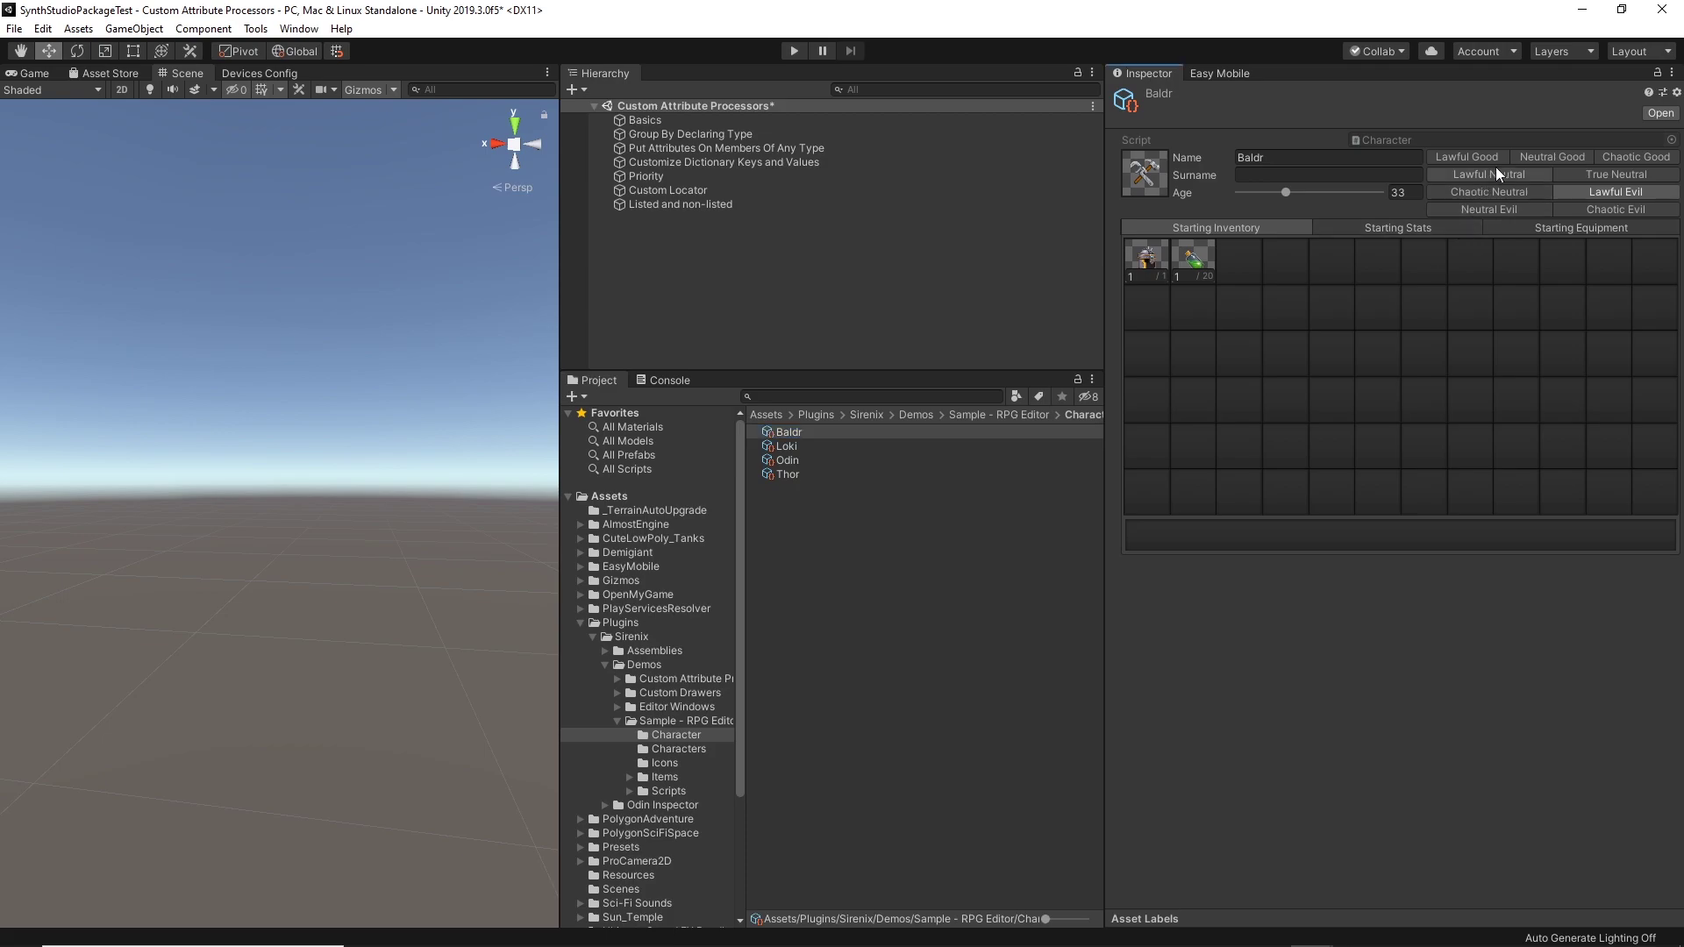
click(1467, 158)
click(1585, 159)
click(1629, 158)
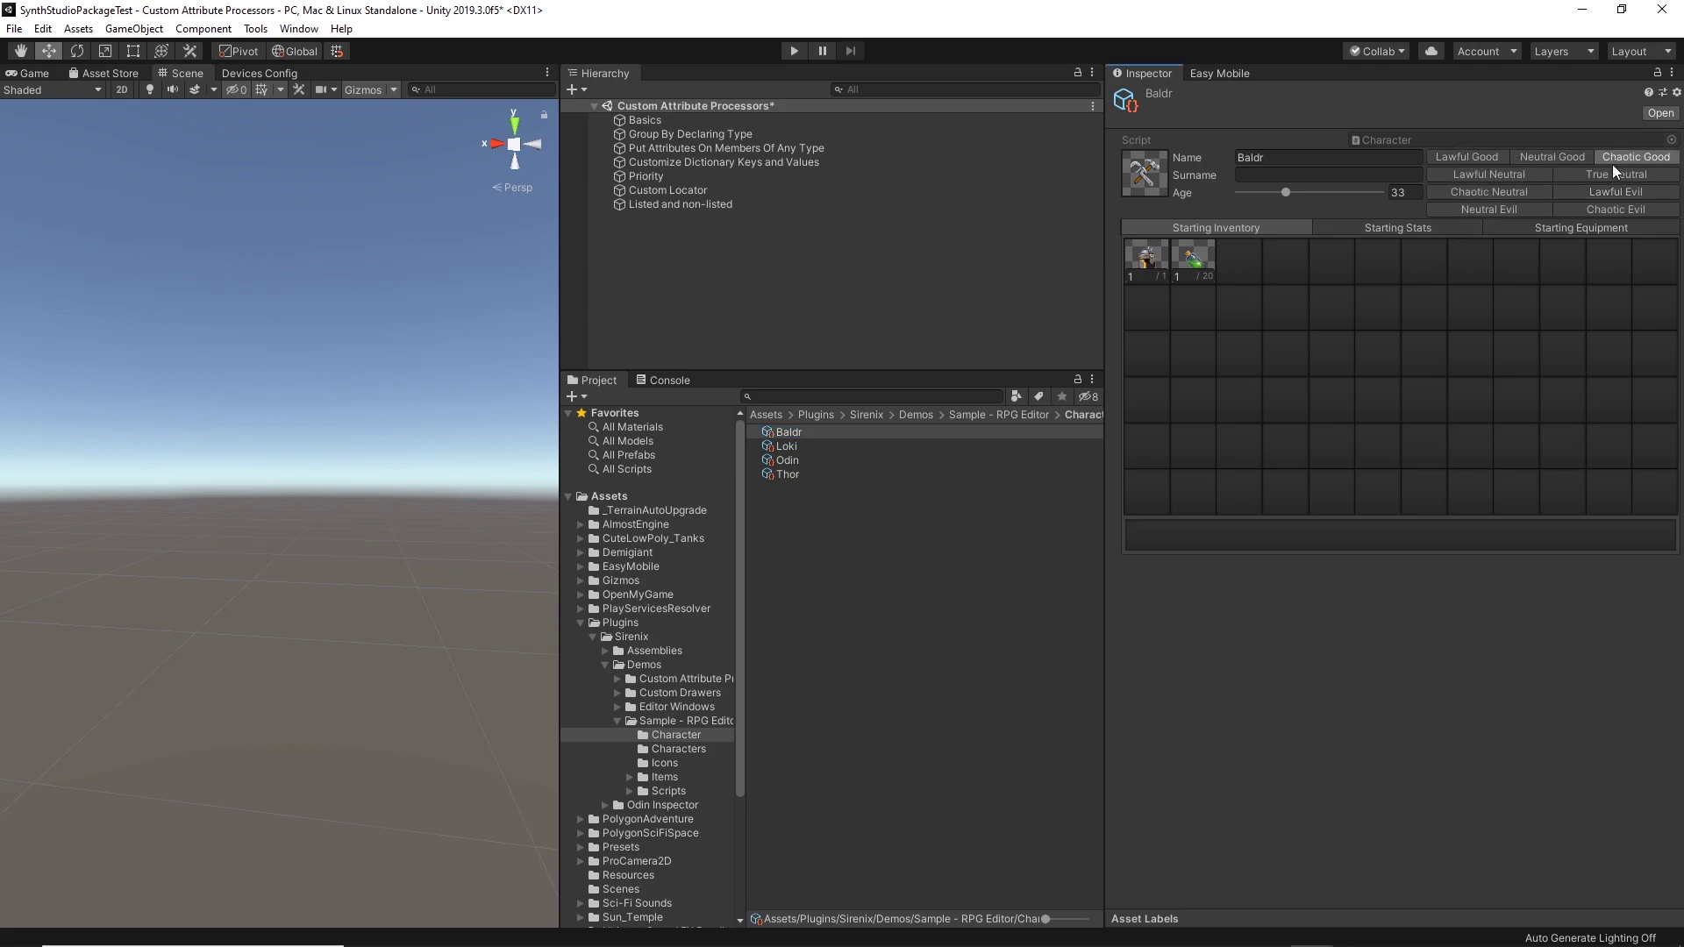
click(1614, 191)
Step: Browse the textures available for Baldr's icon and close the texture selection without choosing one
click(1144, 181)
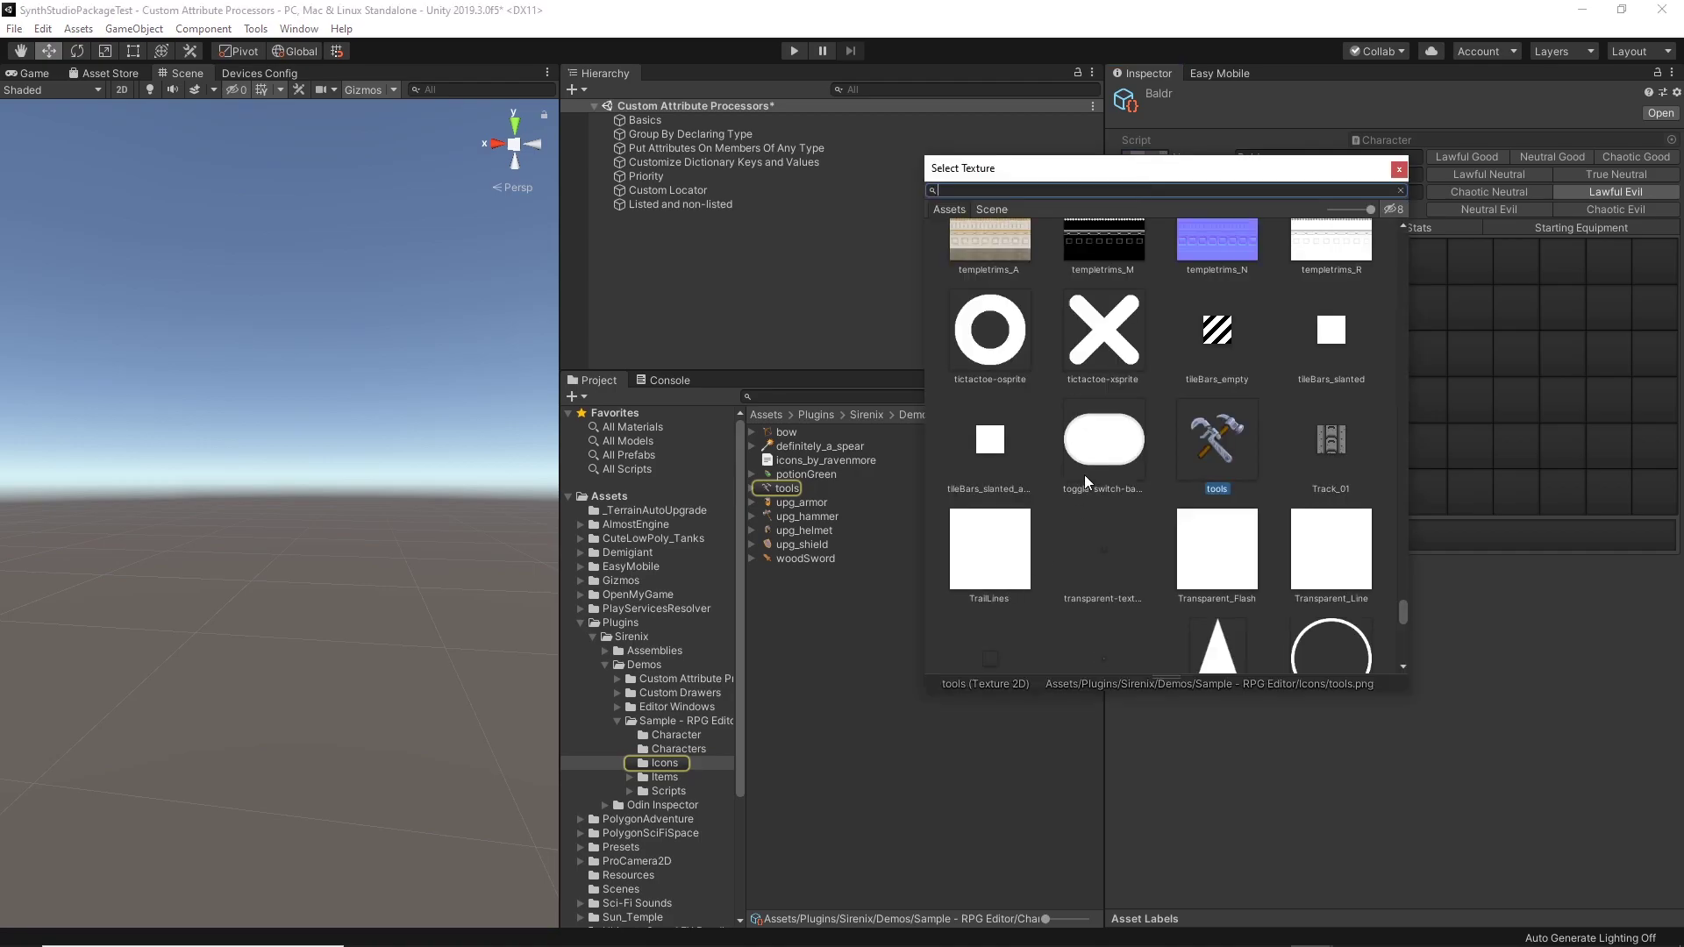
scroll(1096, 509, down, 10)
scroll(1127, 536, up, 10)
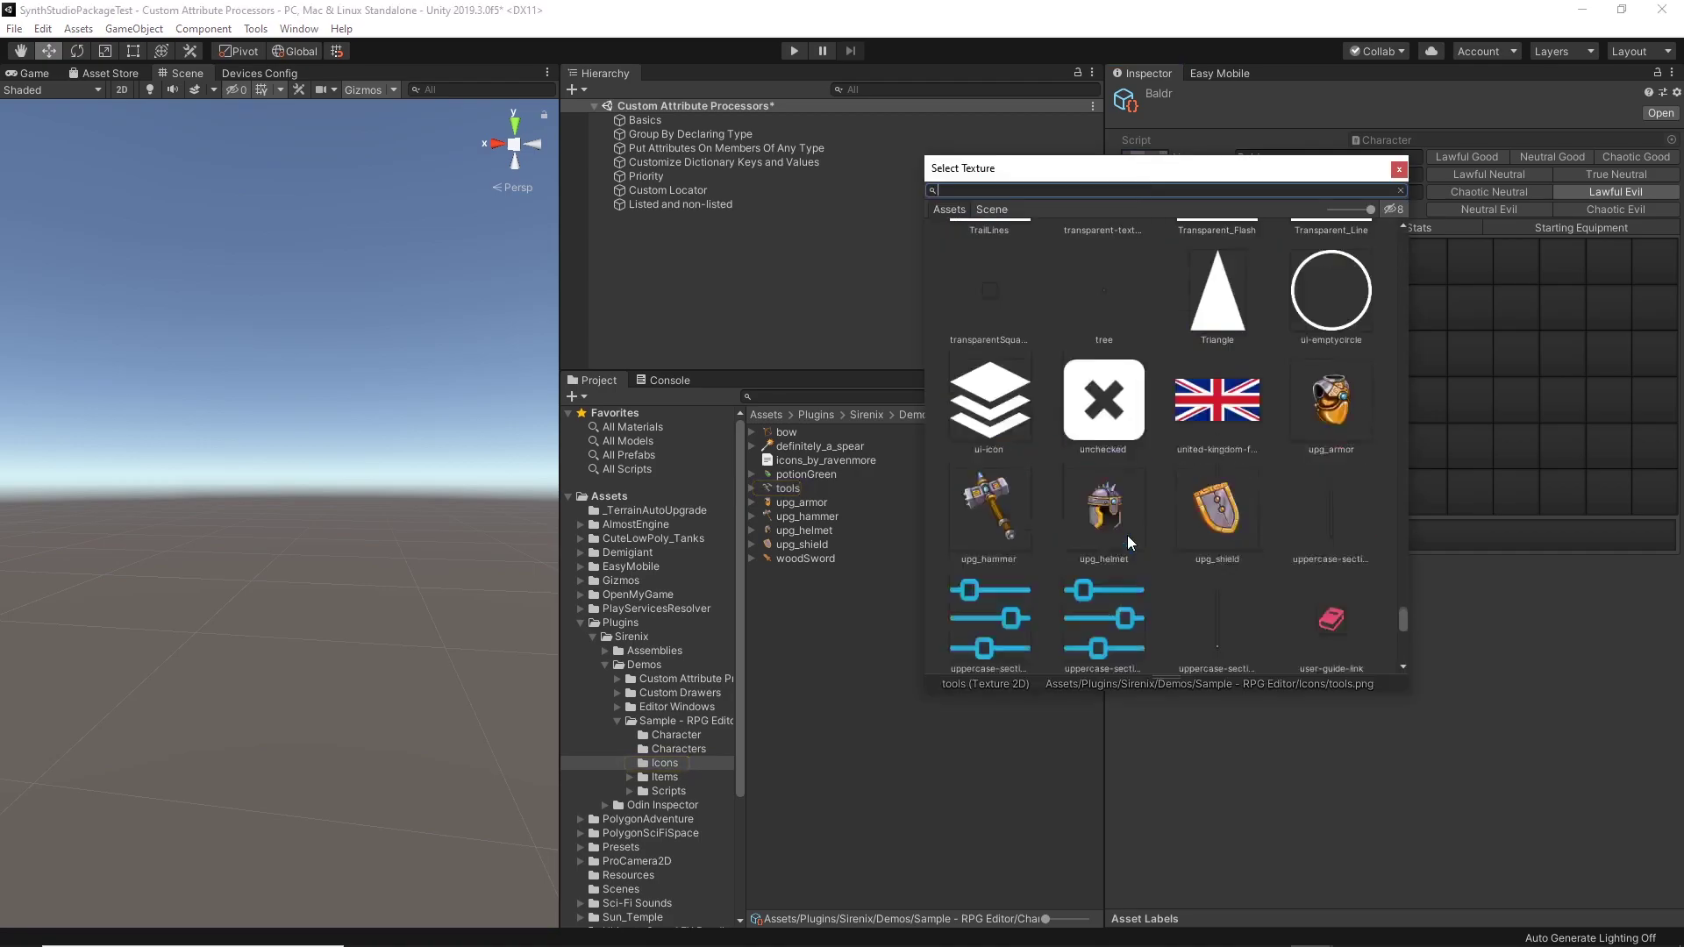
click(1398, 168)
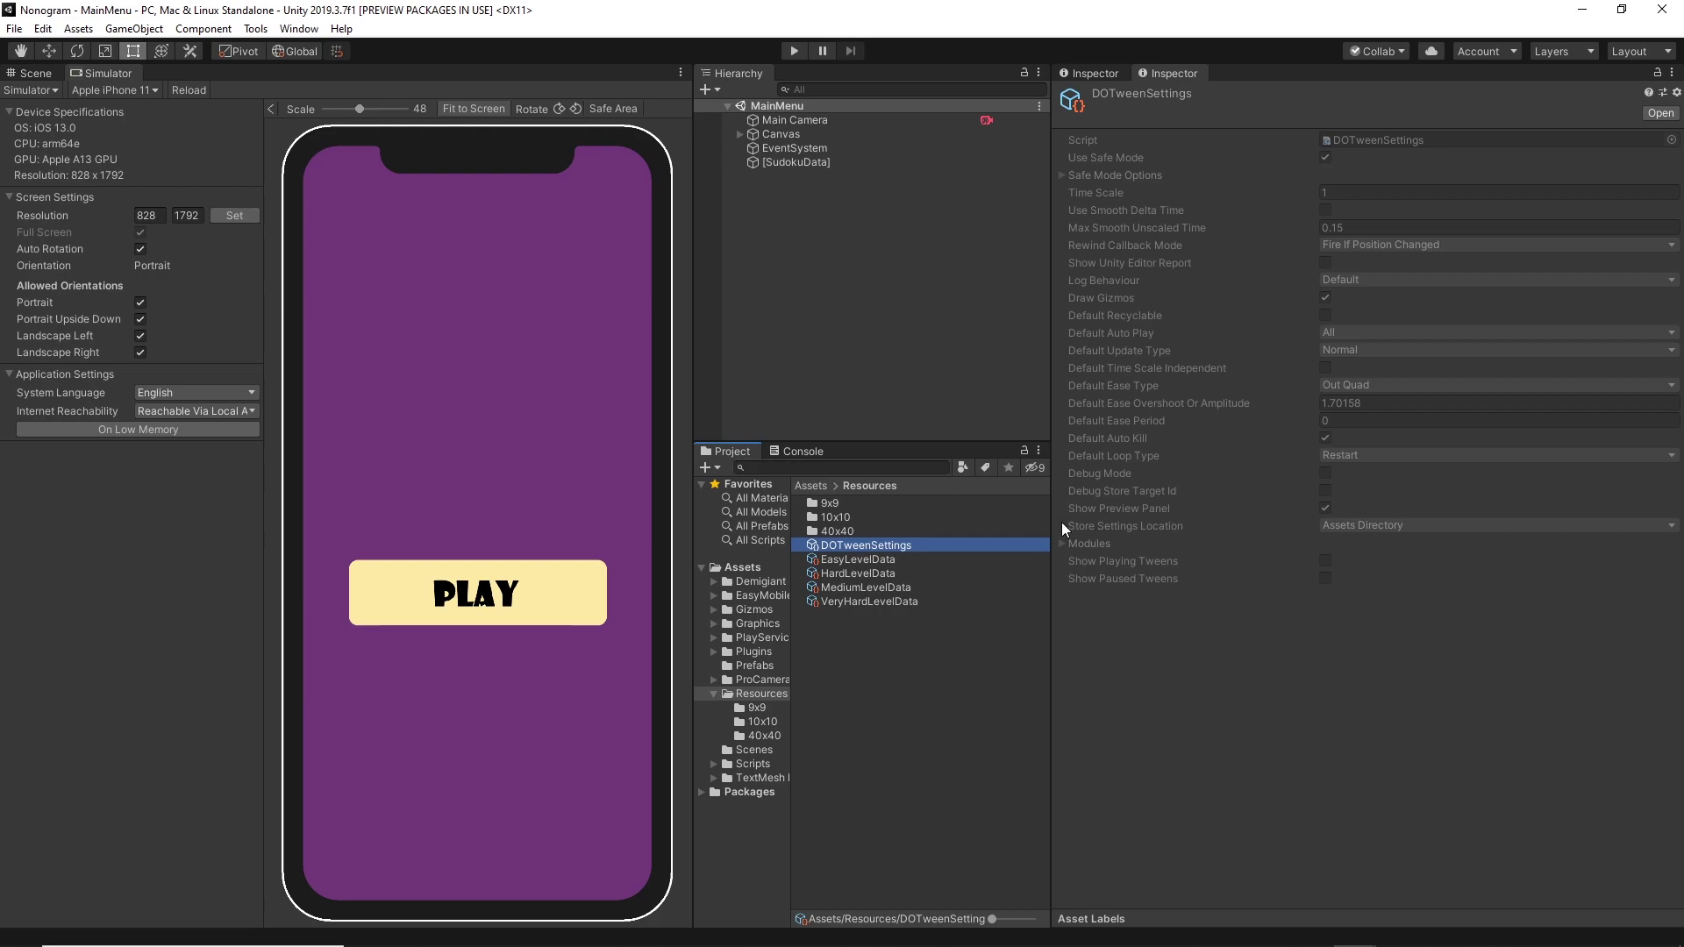
Step: Open the Heart asset in the Resources 9x9 folder and set its Selected Color to light green 98E5A3
click(755, 707)
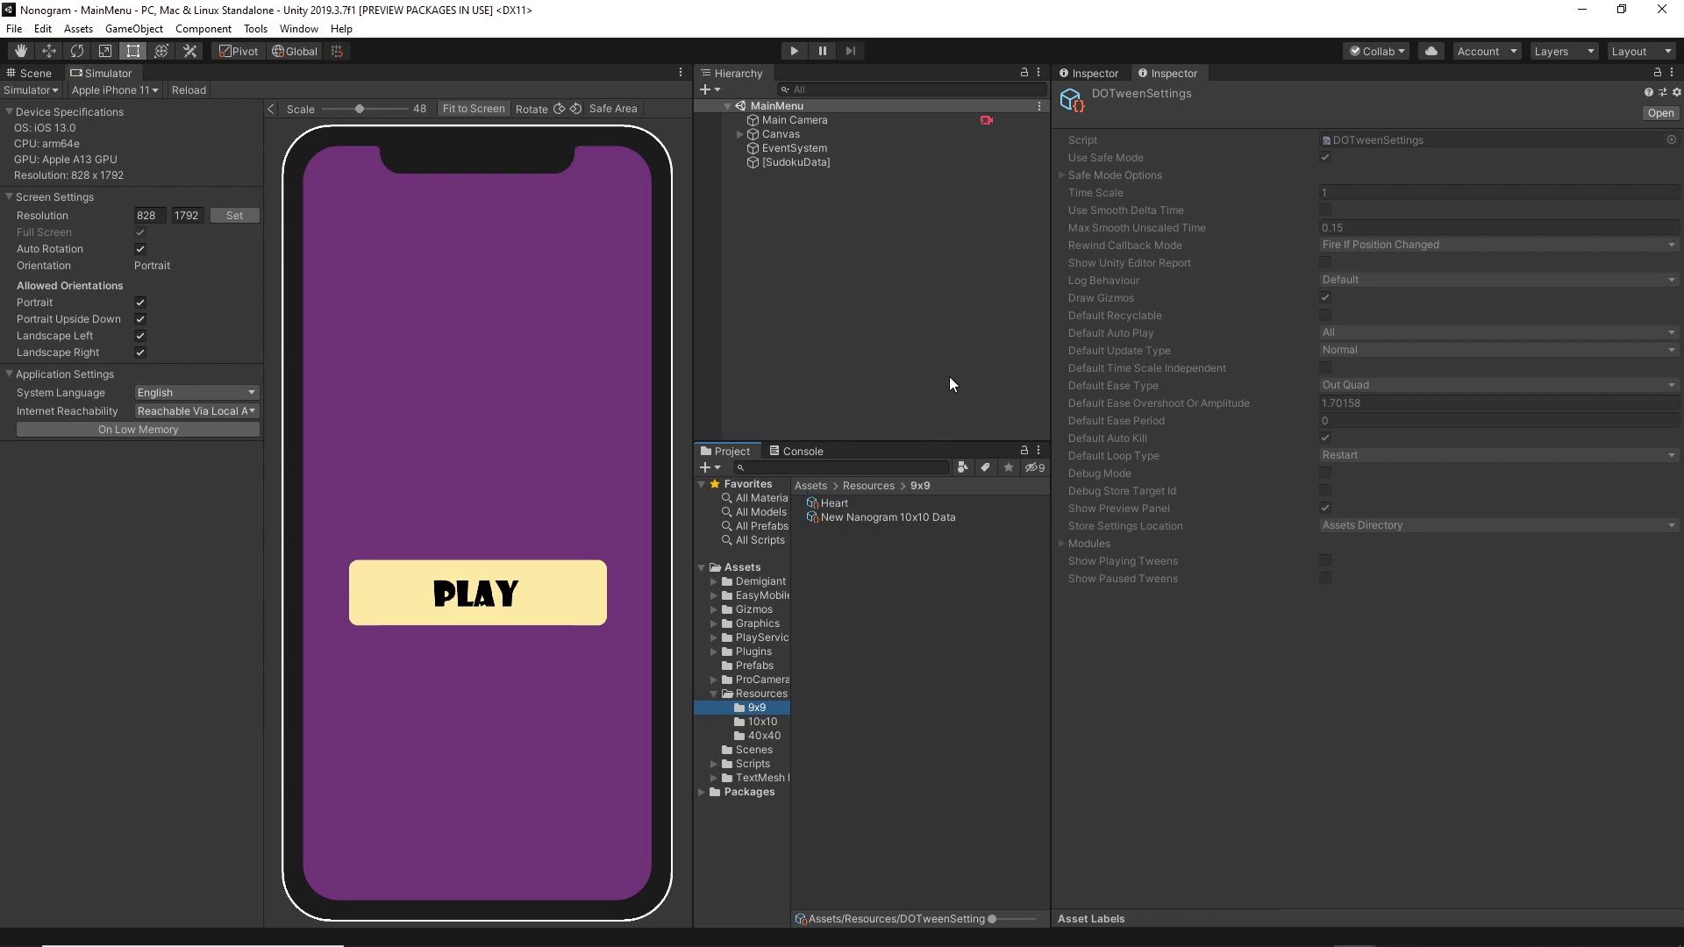
click(832, 503)
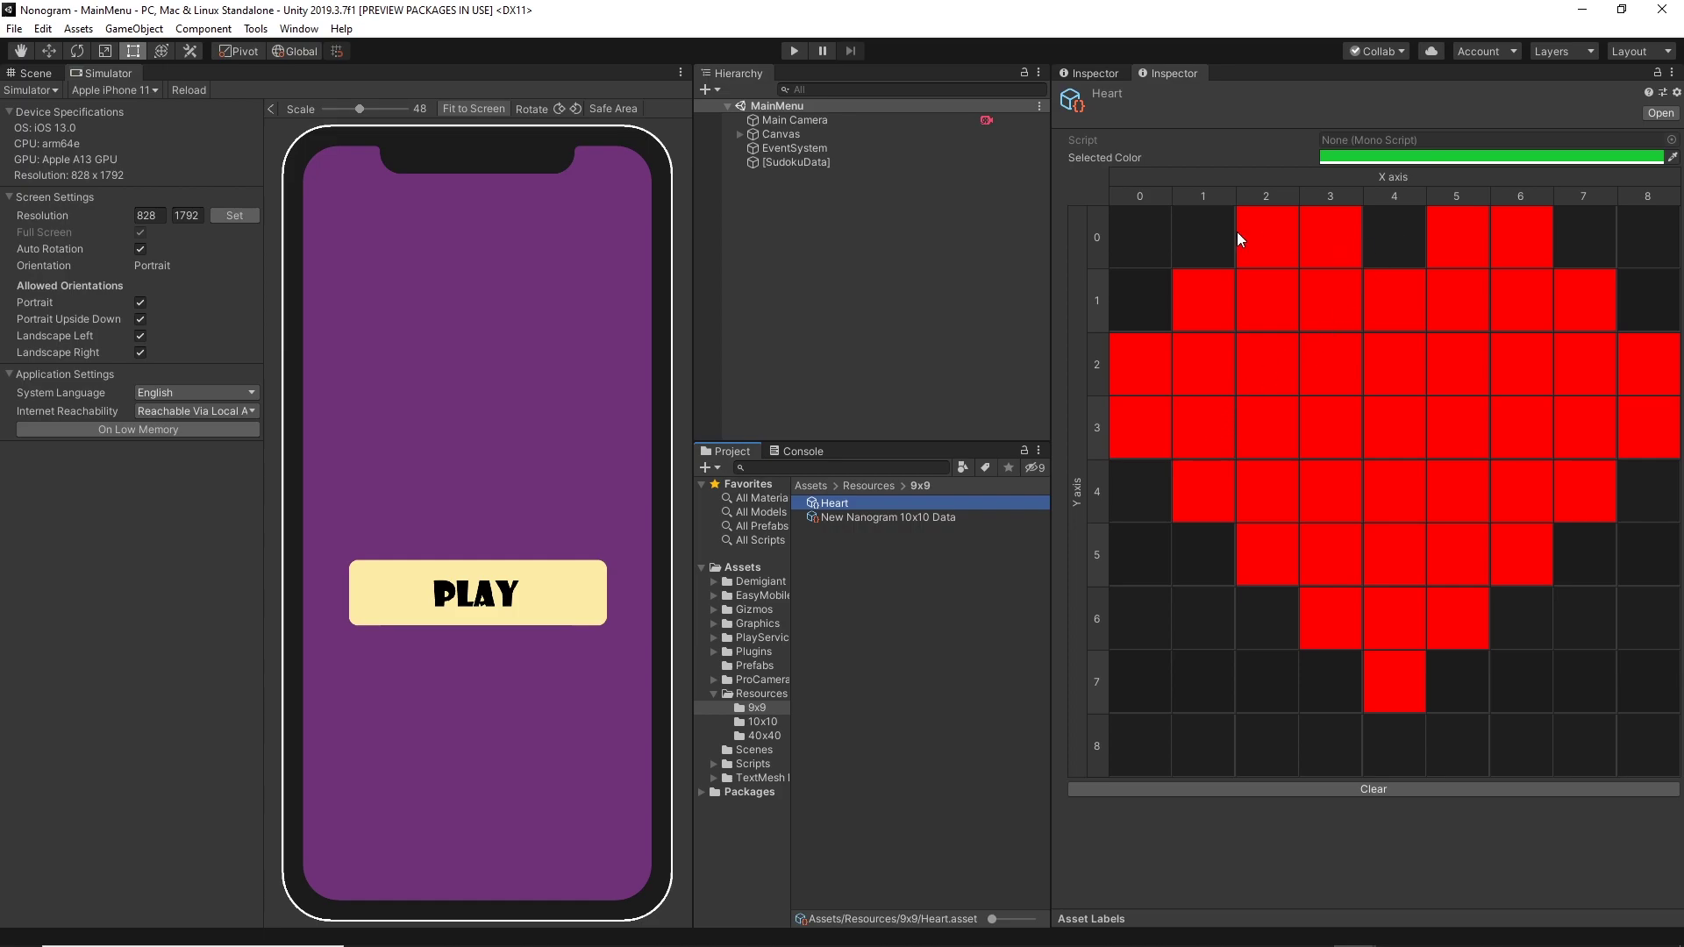
click(1351, 157)
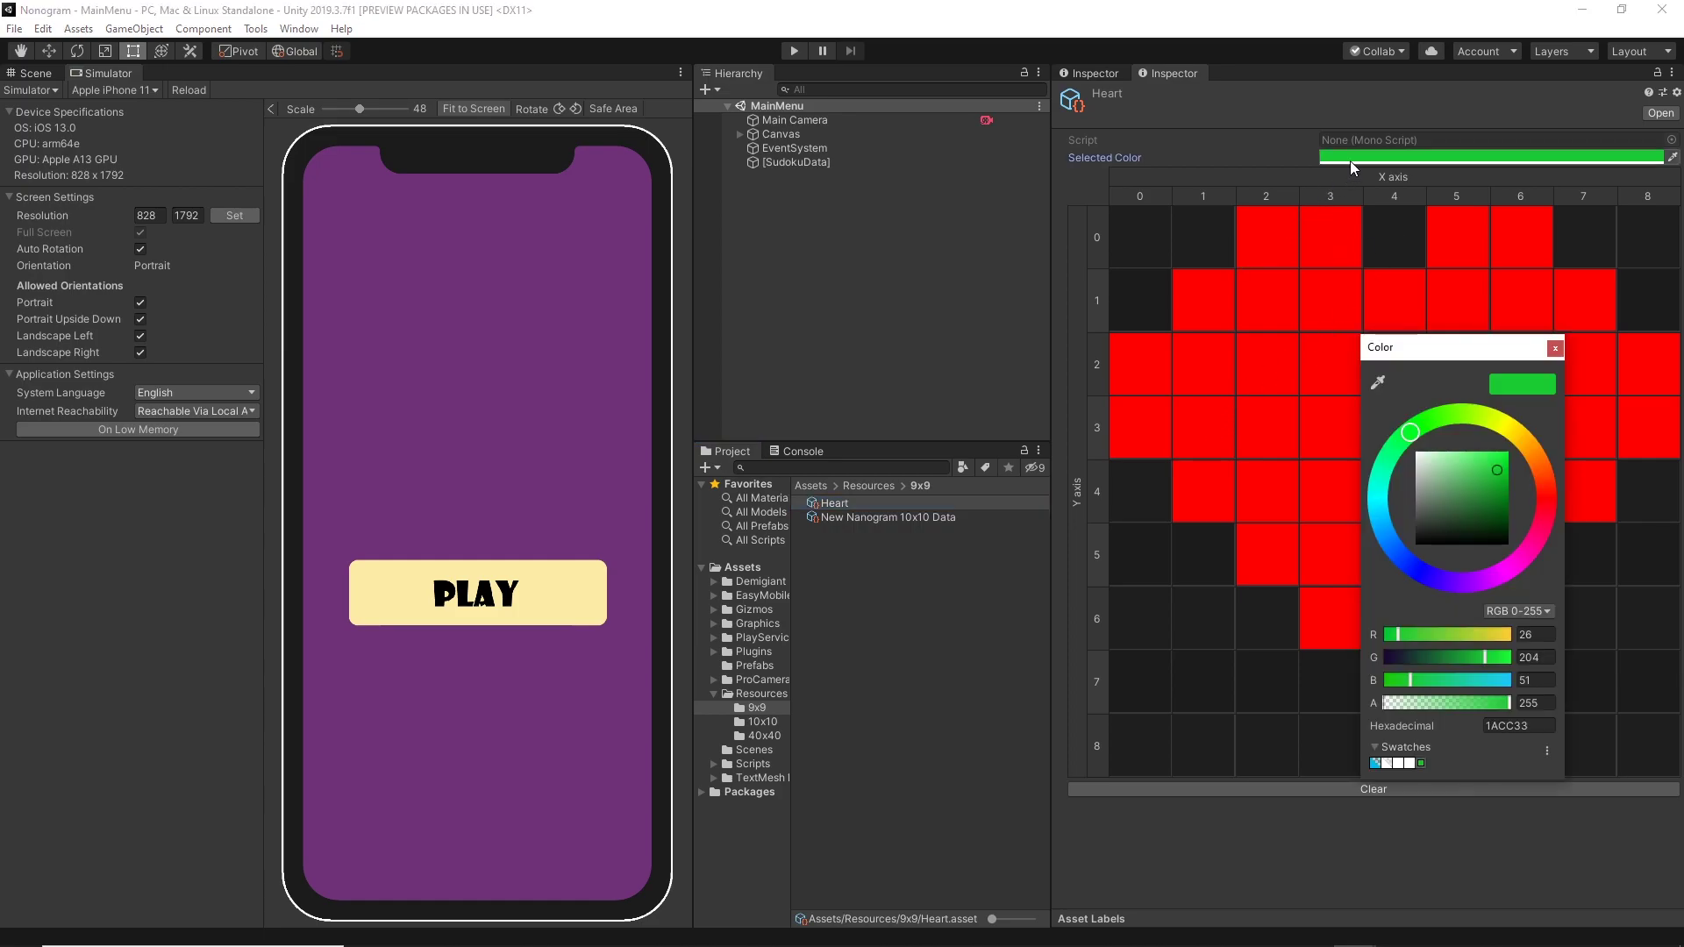
drag(1457, 468, 1448, 461)
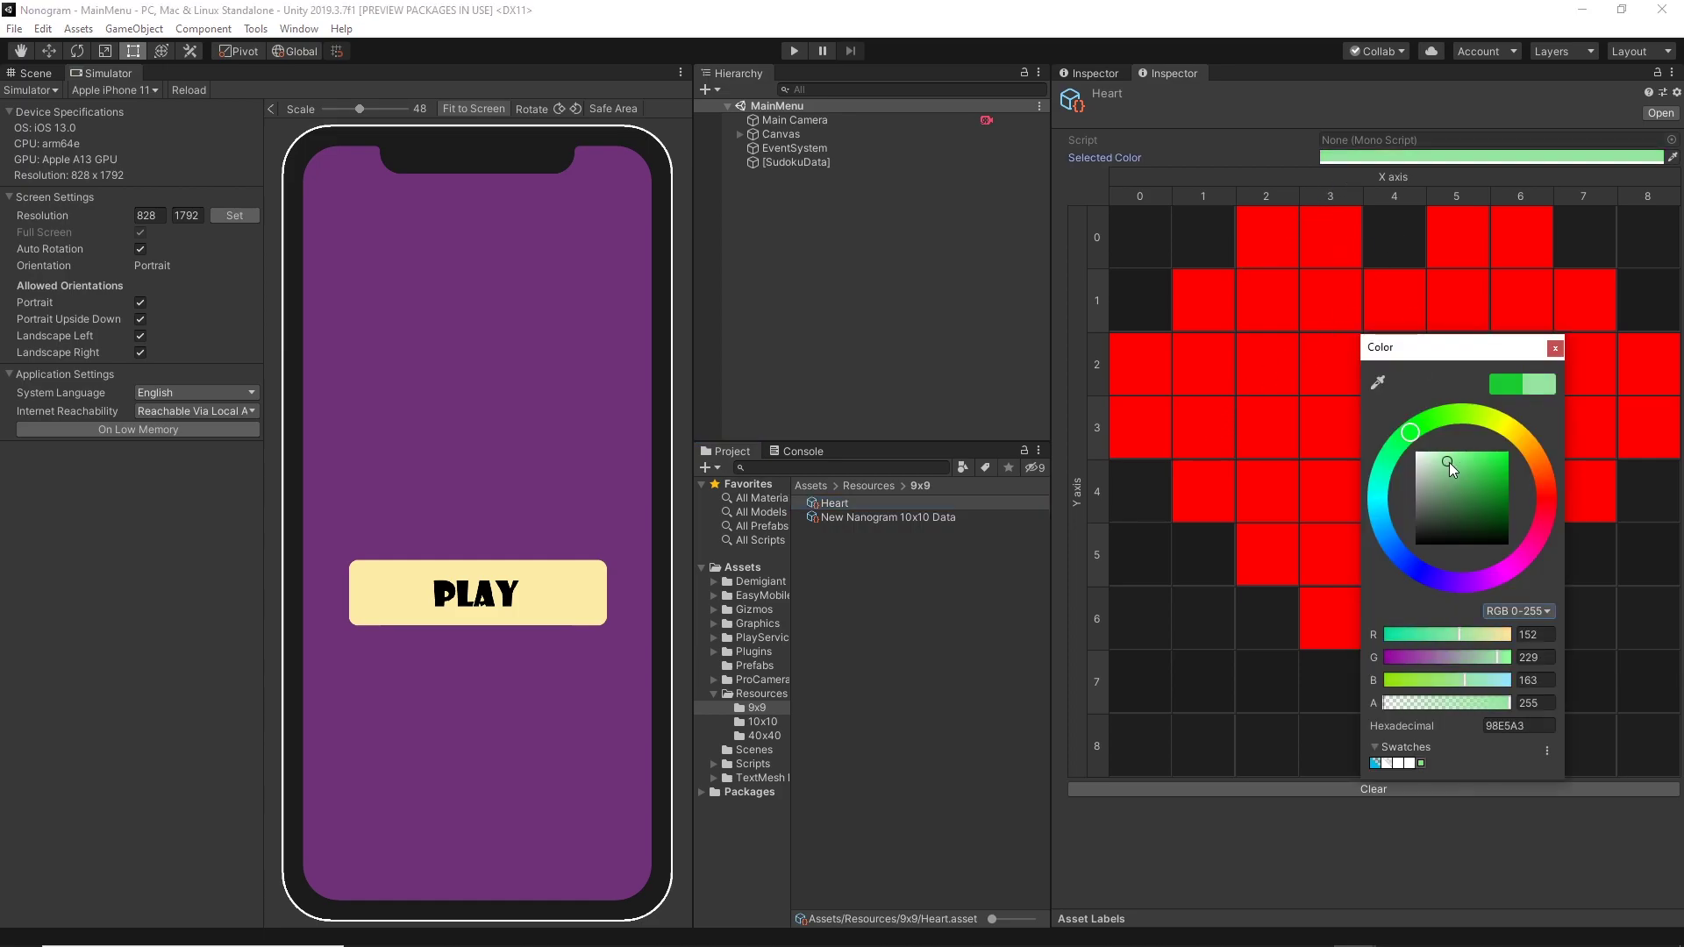
click(1557, 351)
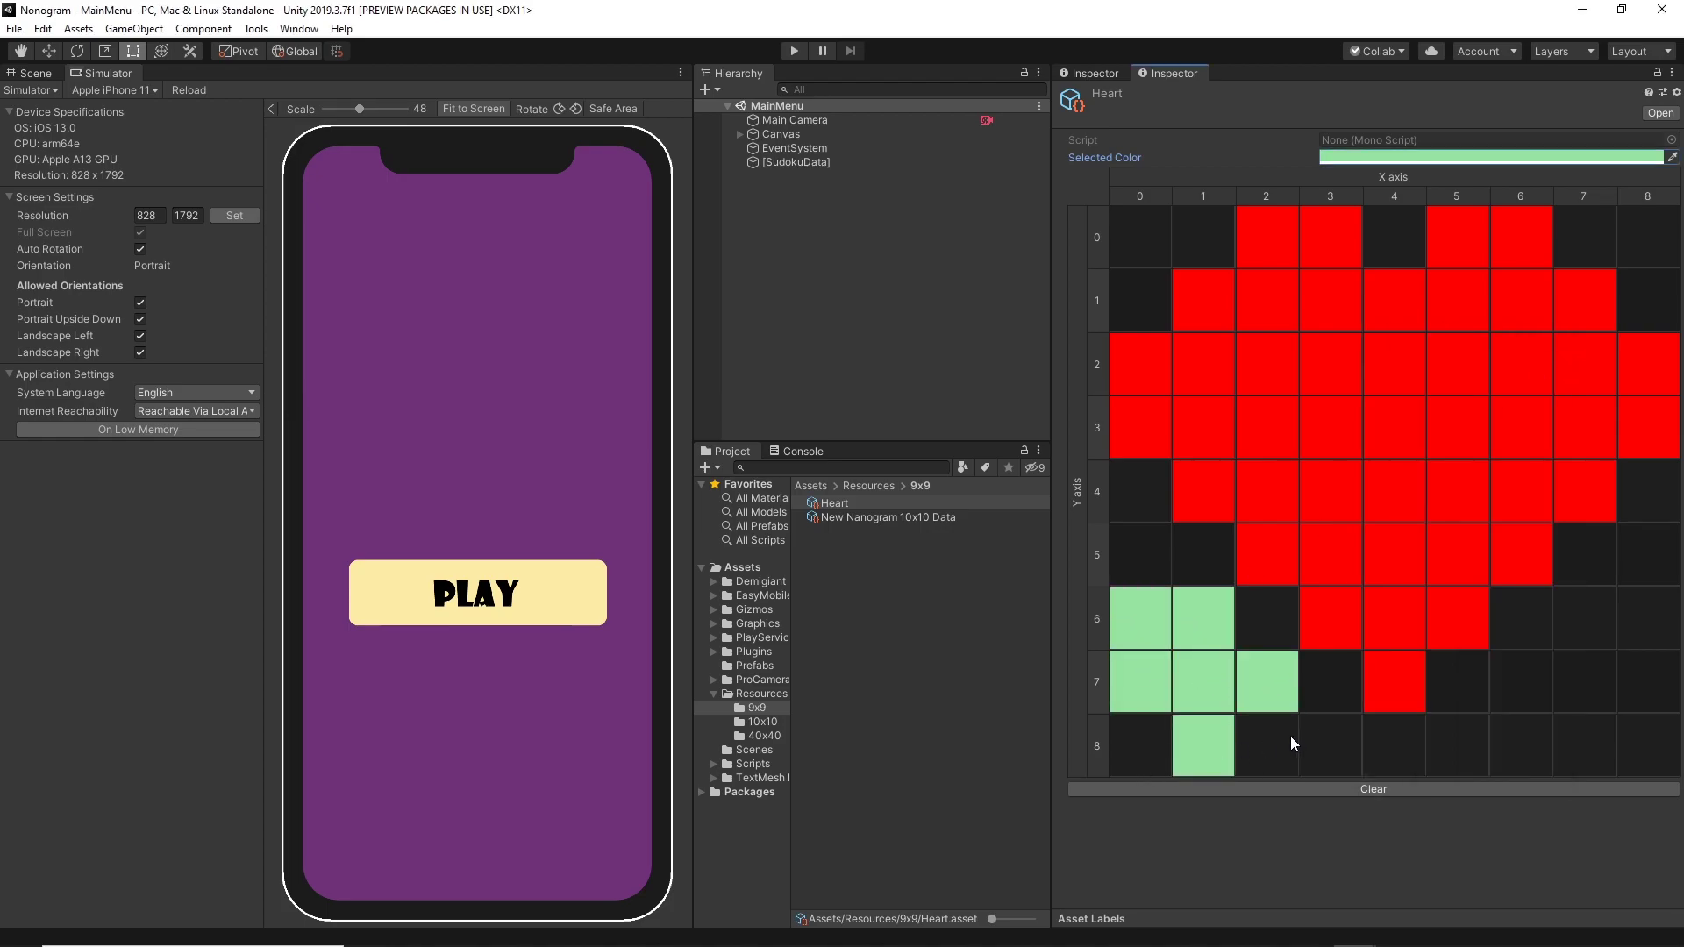
Step: Paint all remaining empty cells around the red heart in the 9x9 grid with the light green color
click(1608, 631)
click(1649, 680)
click(1649, 618)
click(1649, 553)
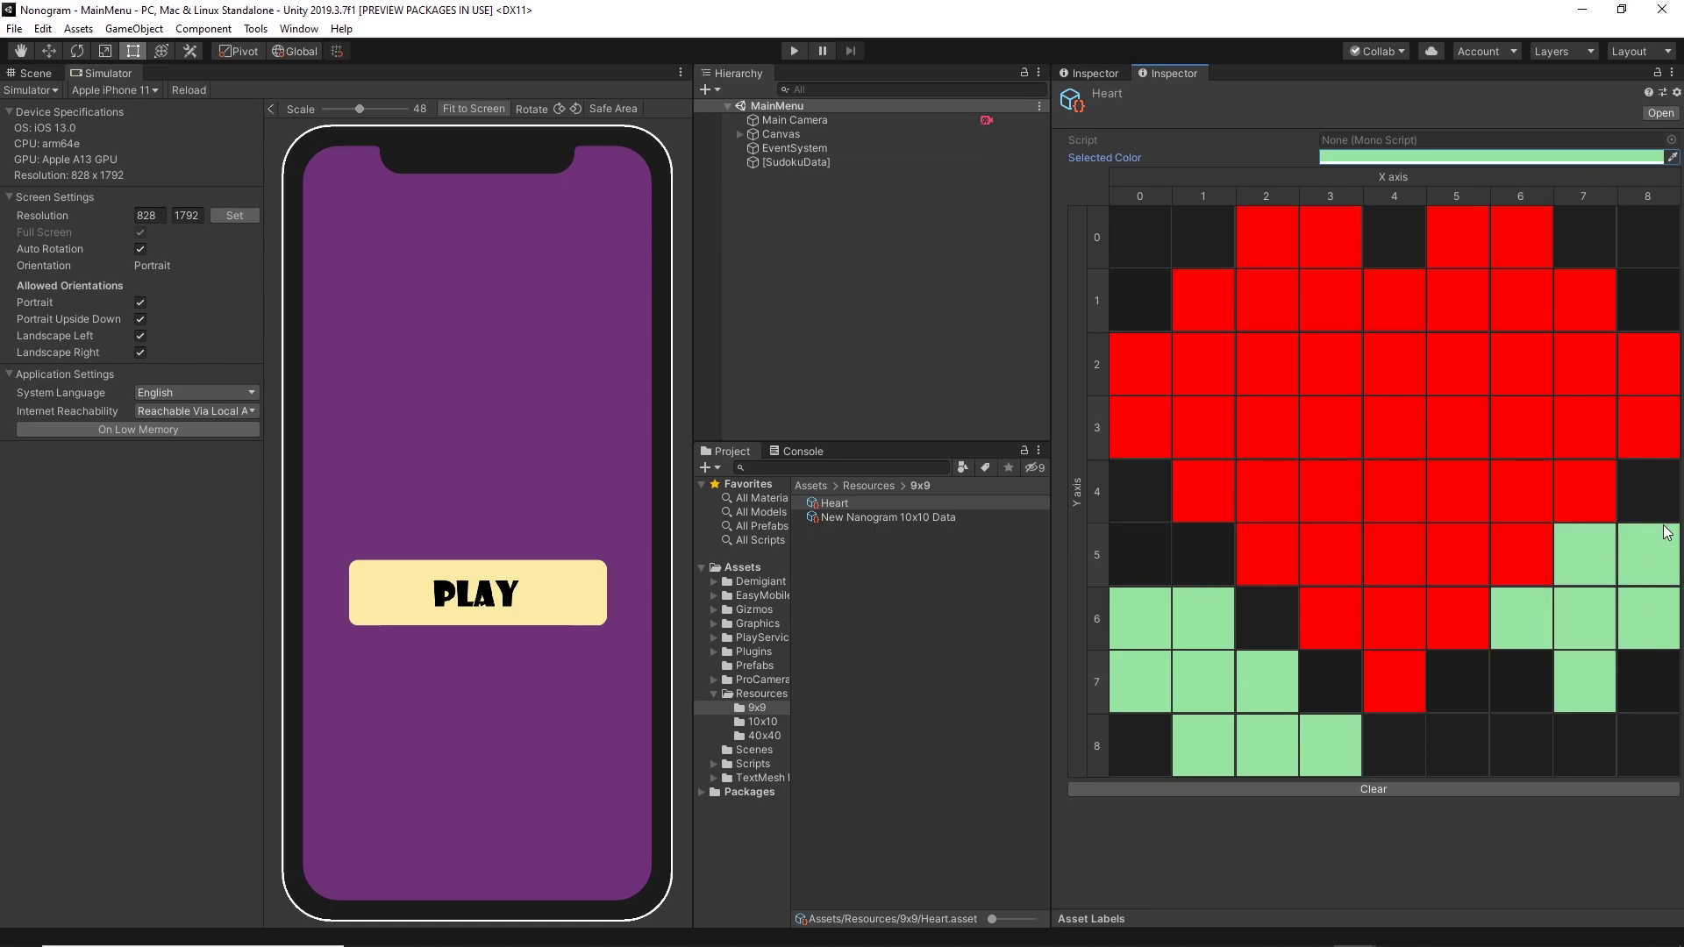
click(1649, 491)
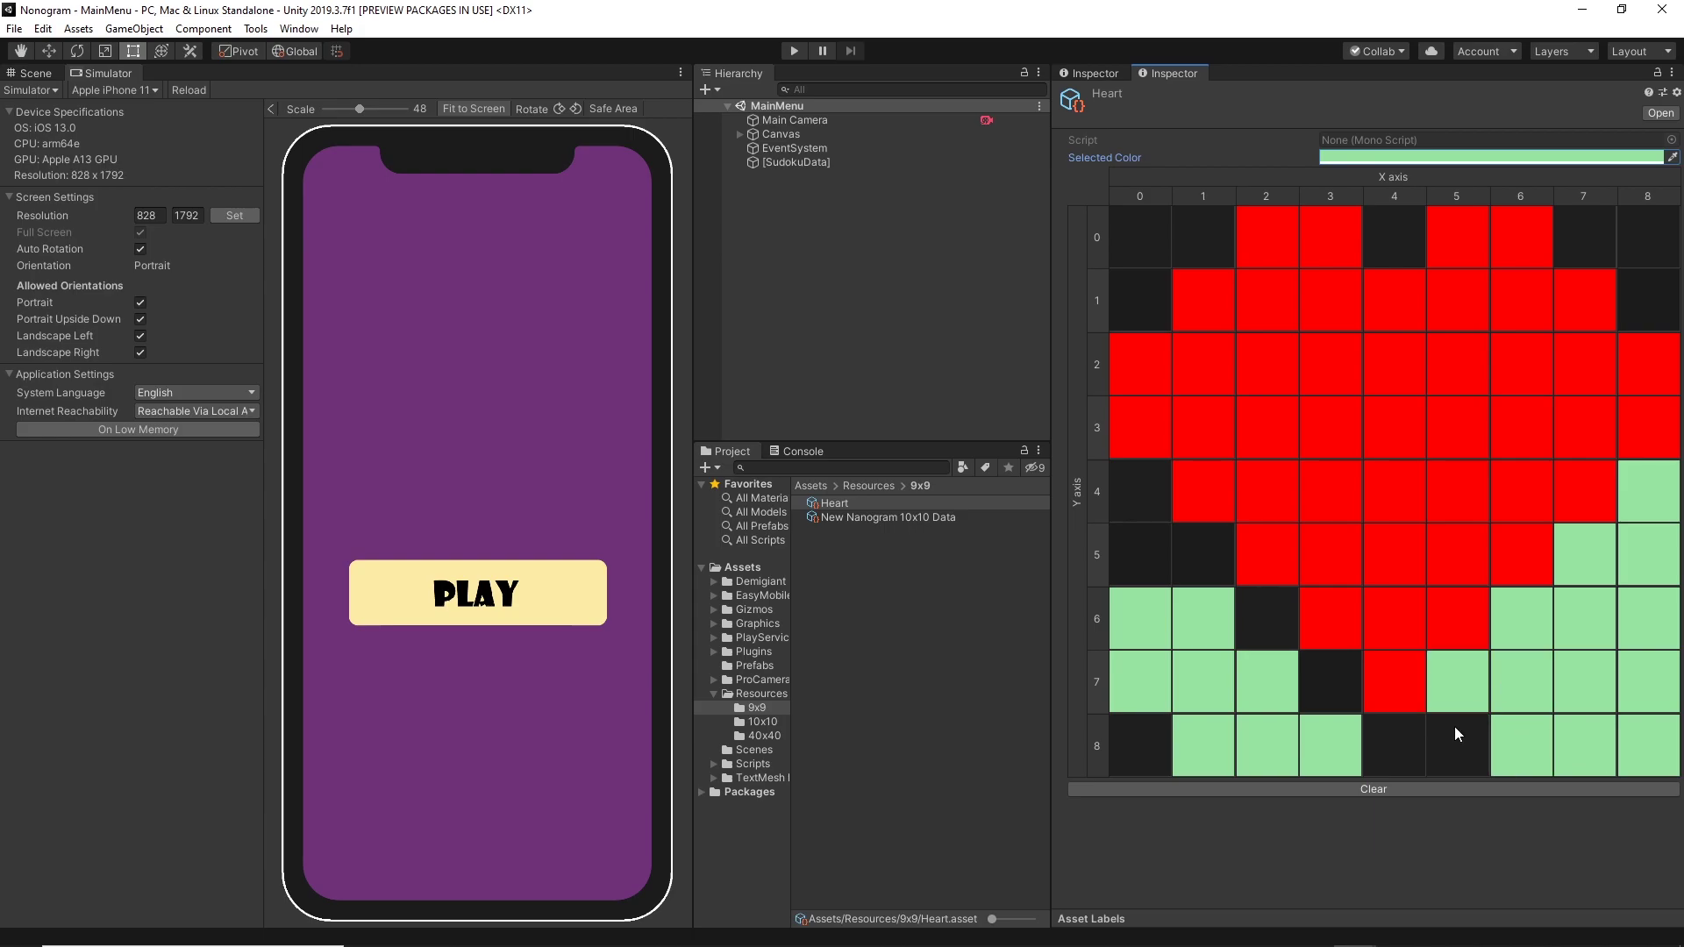
click(1380, 754)
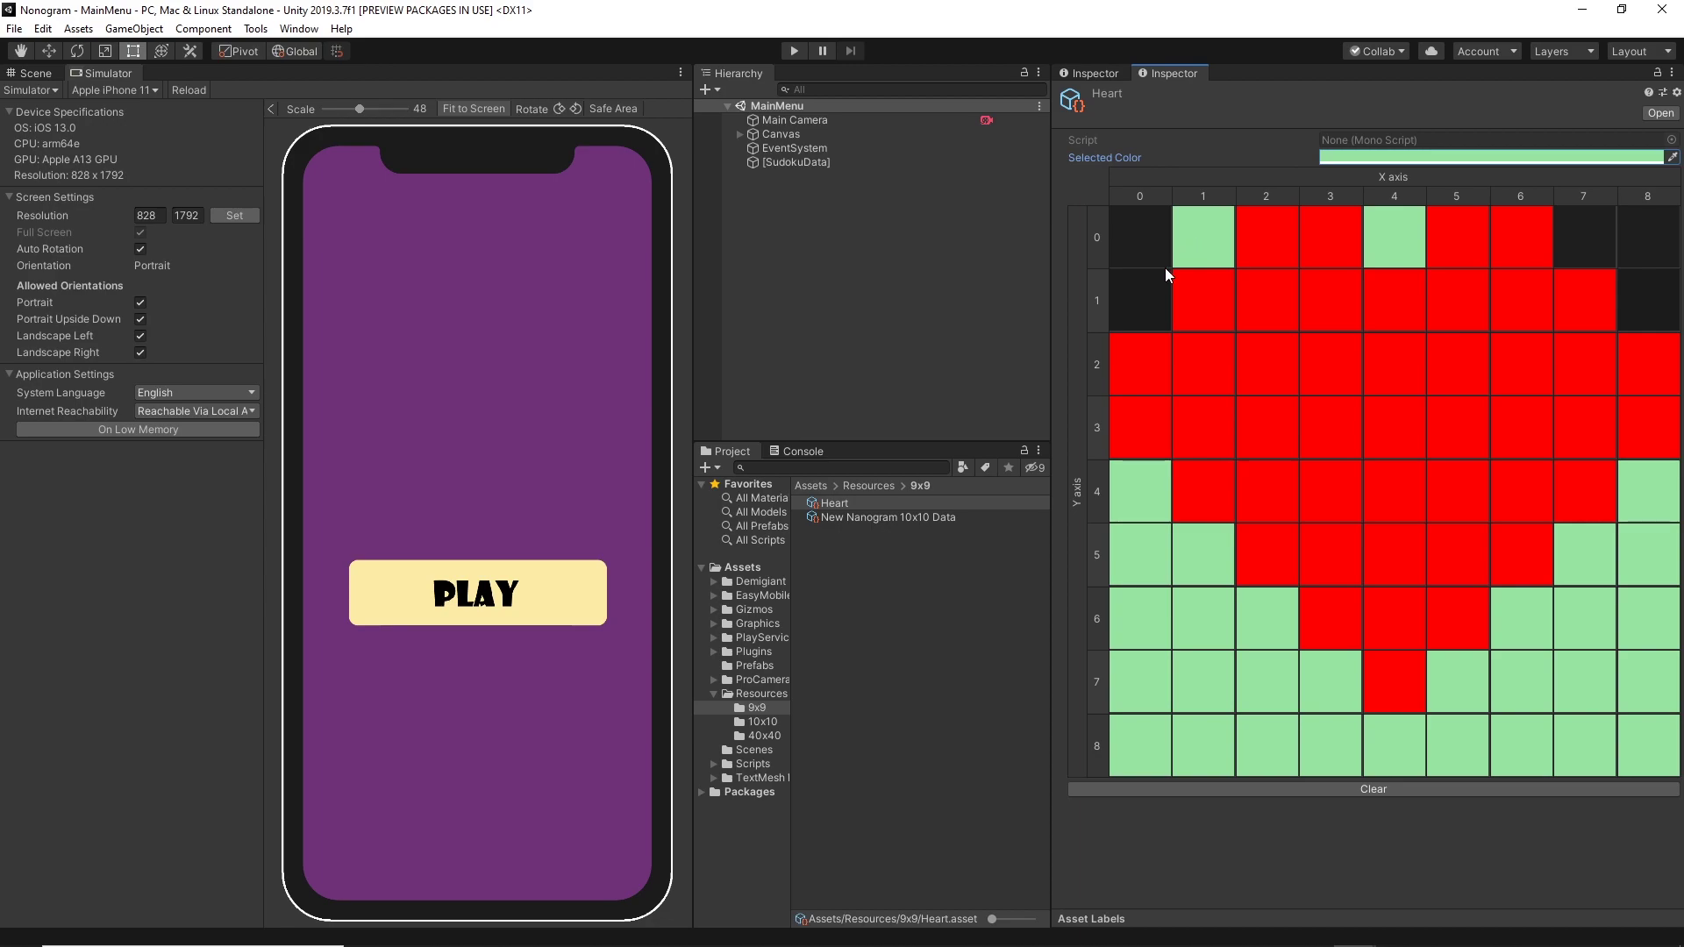
click(1589, 250)
click(1628, 232)
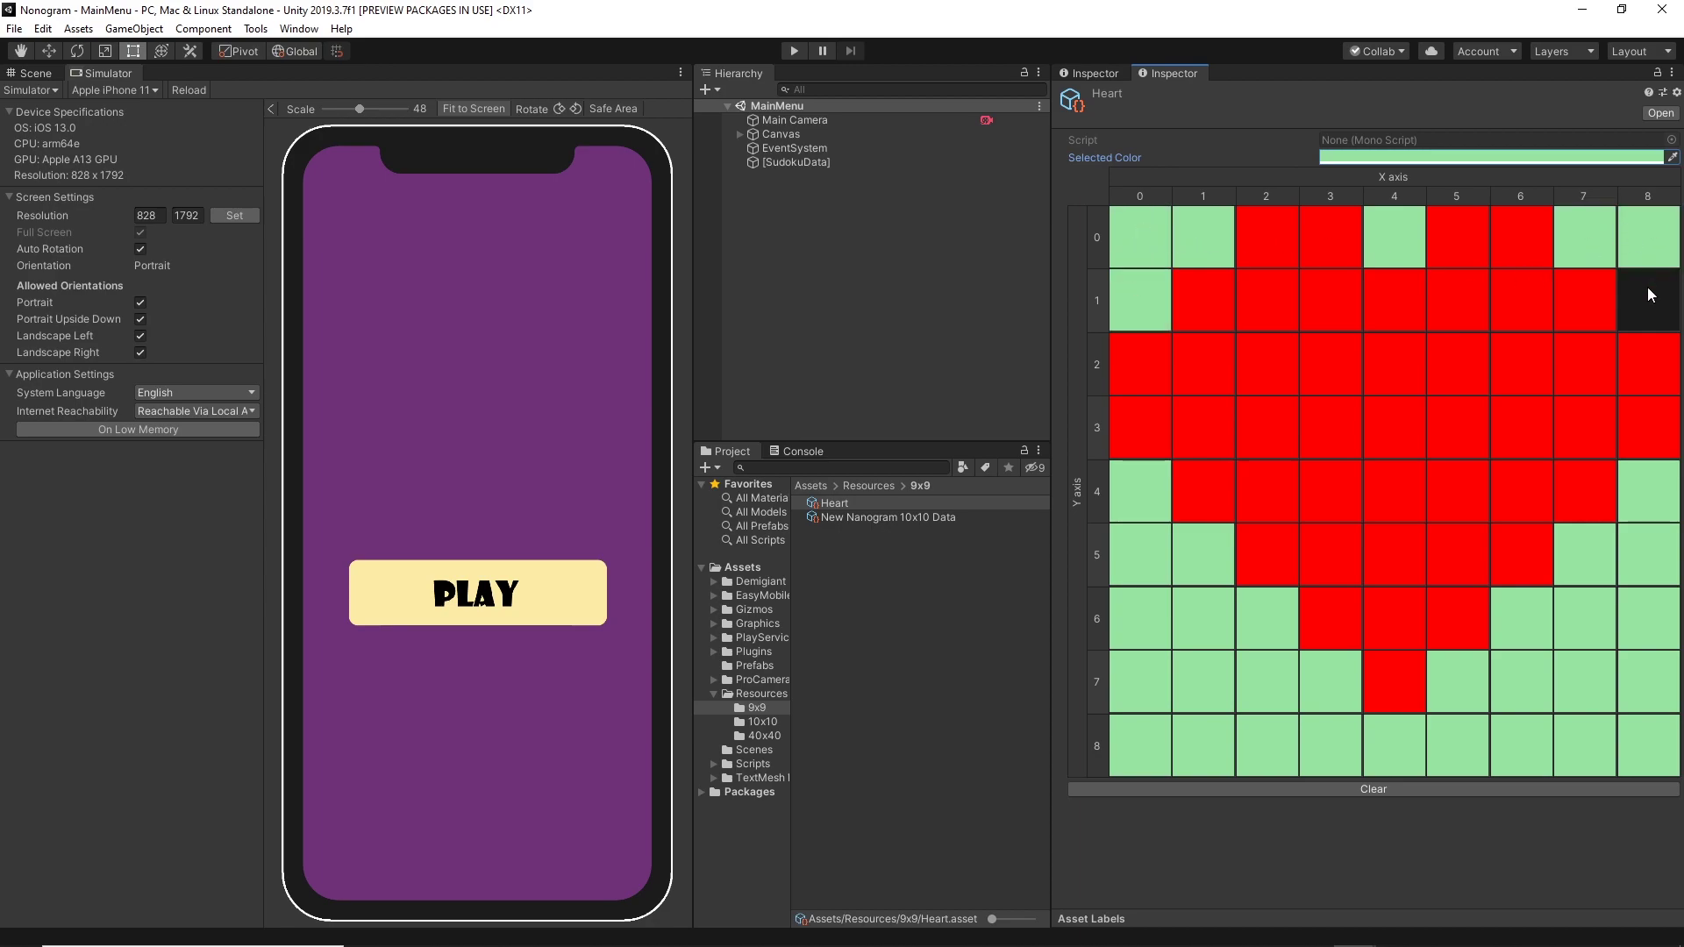
click(1652, 299)
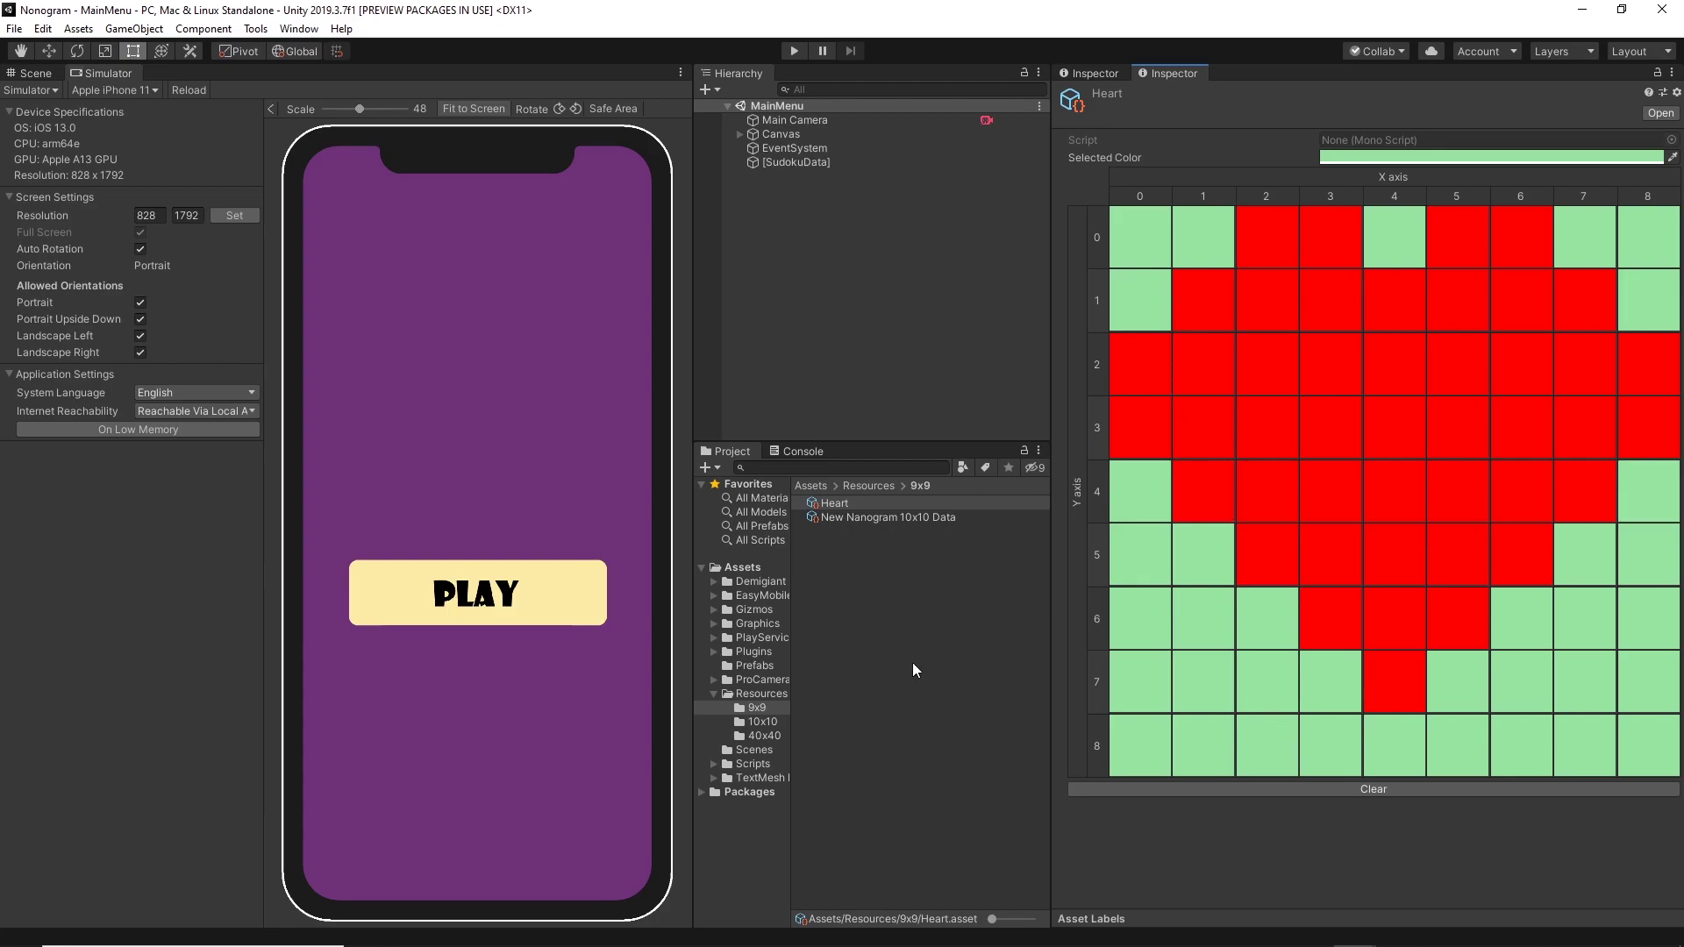
Step: View the New Nanogram 10x10 Data grid and the View, Car1 and Car grids in the 40x40 folder, widening the Inspector
click(881, 572)
click(854, 517)
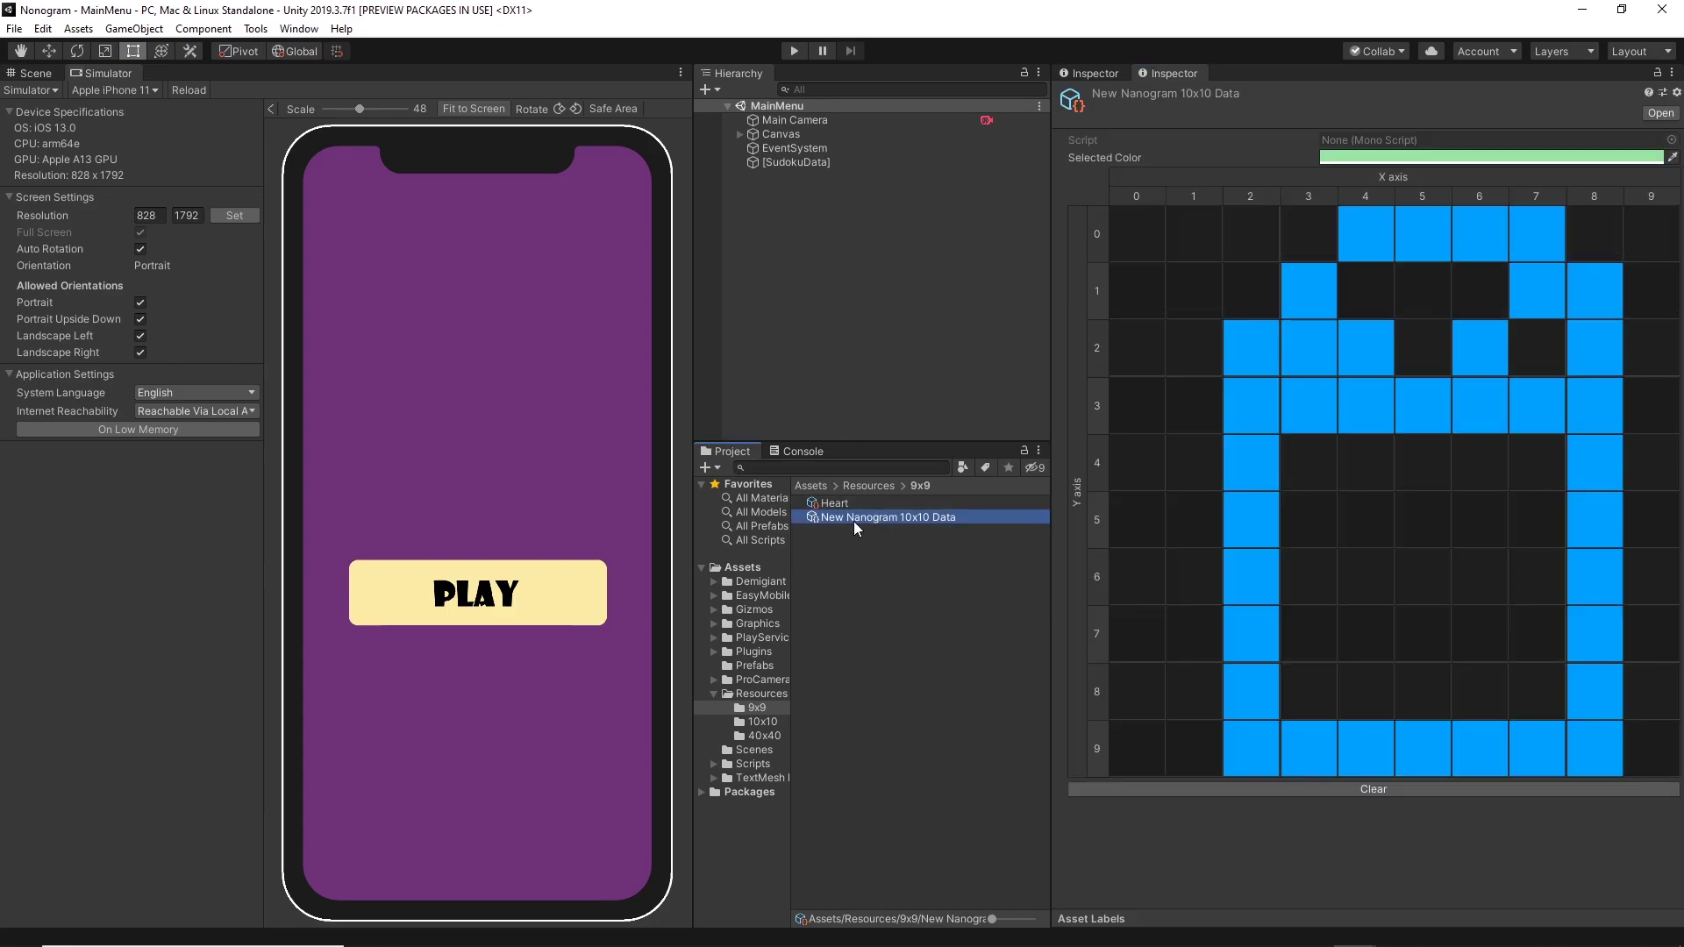
click(762, 735)
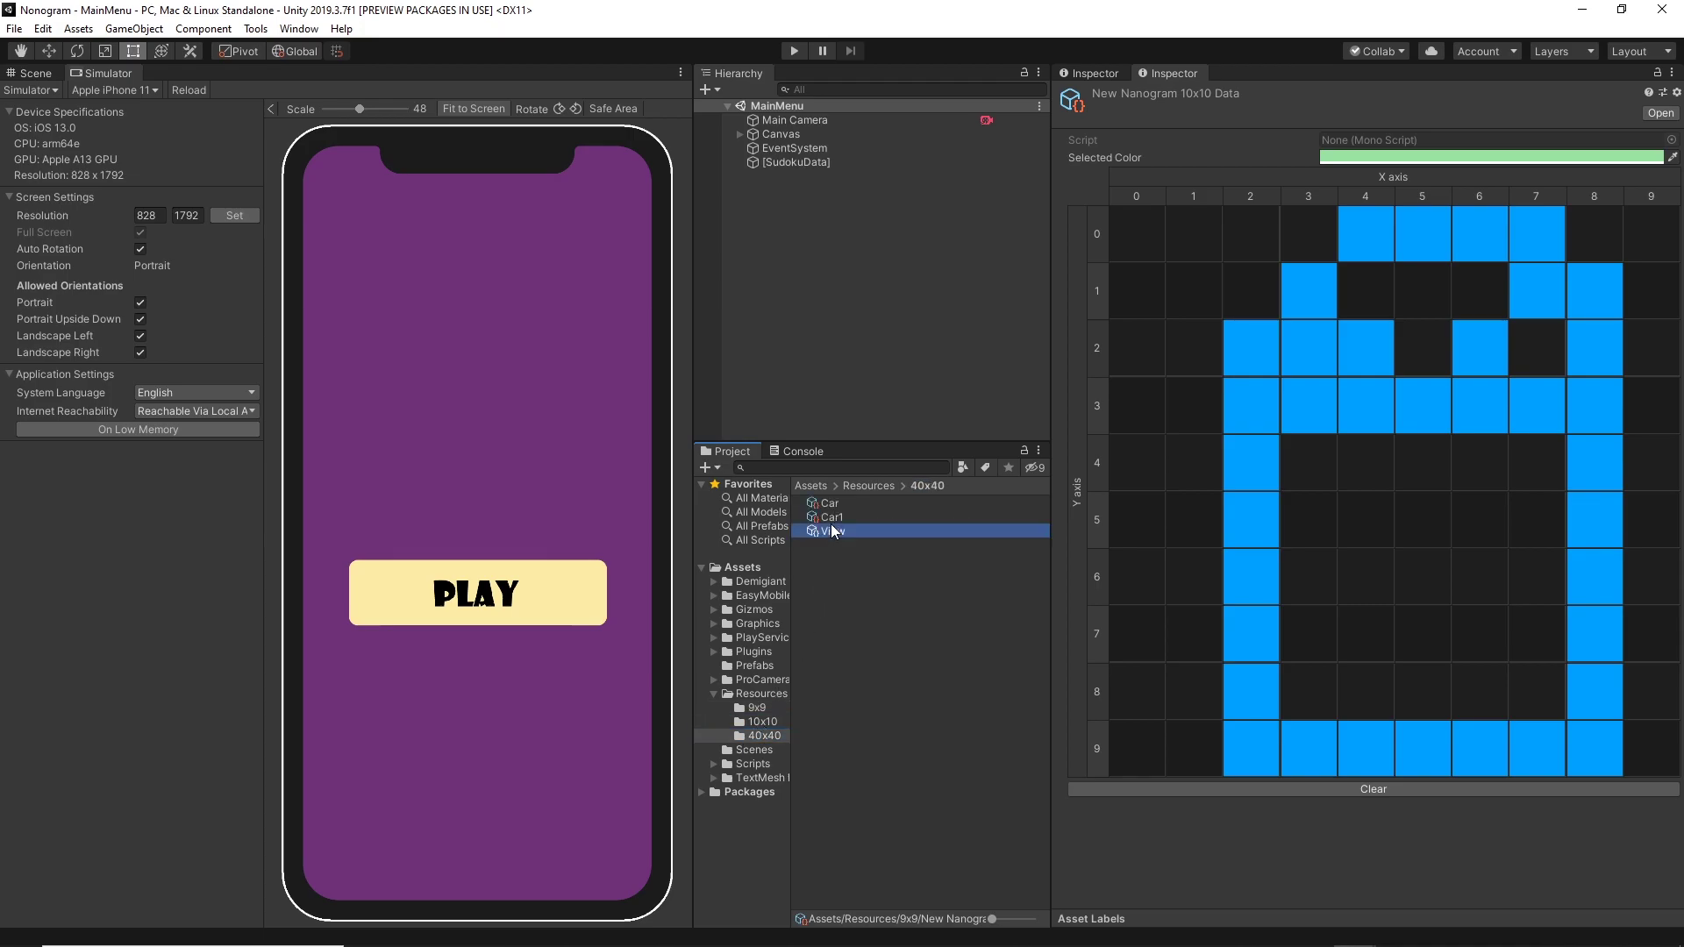
click(829, 530)
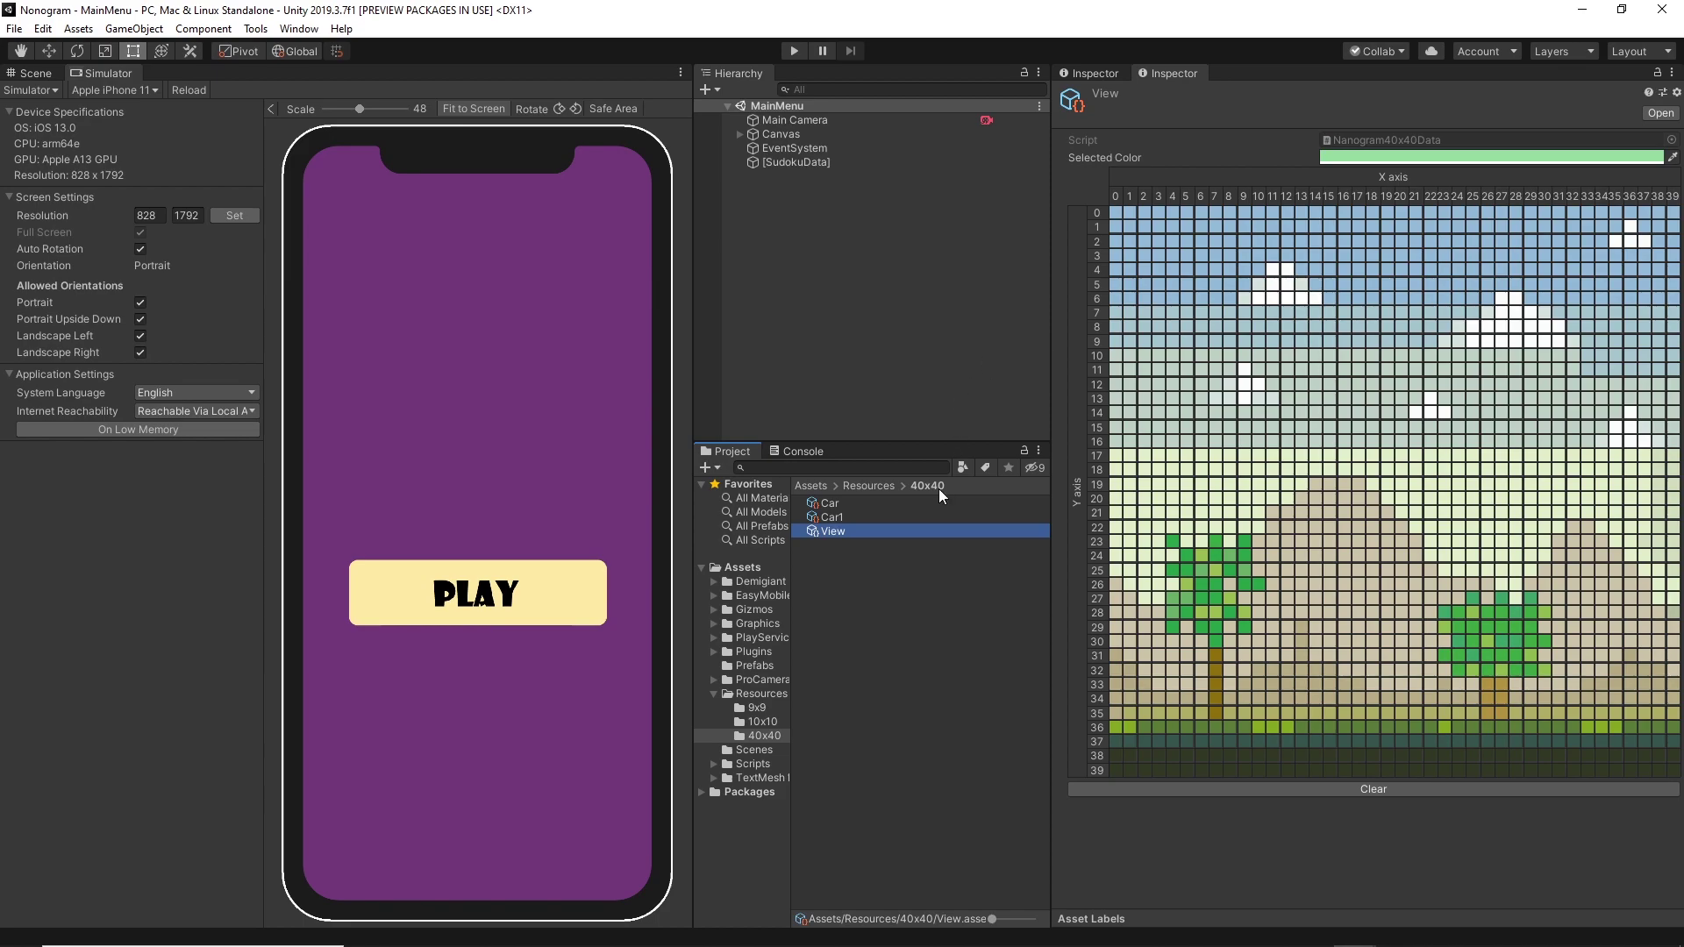
key(Up)
key(Up)
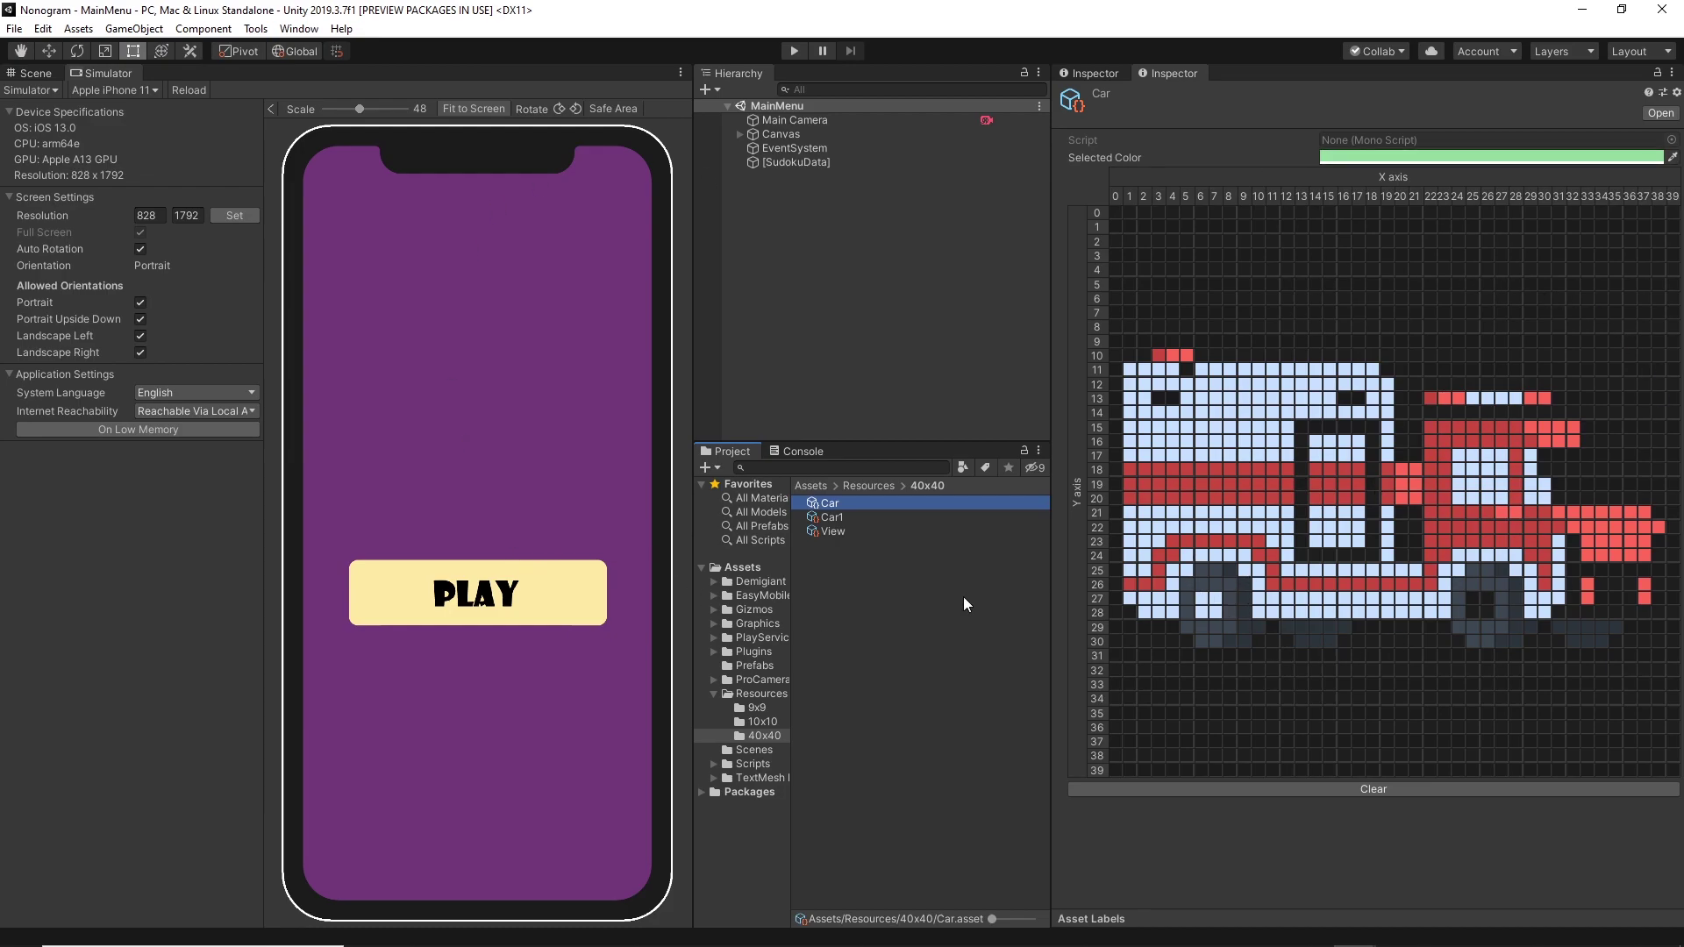
drag(1051, 359, 950, 358)
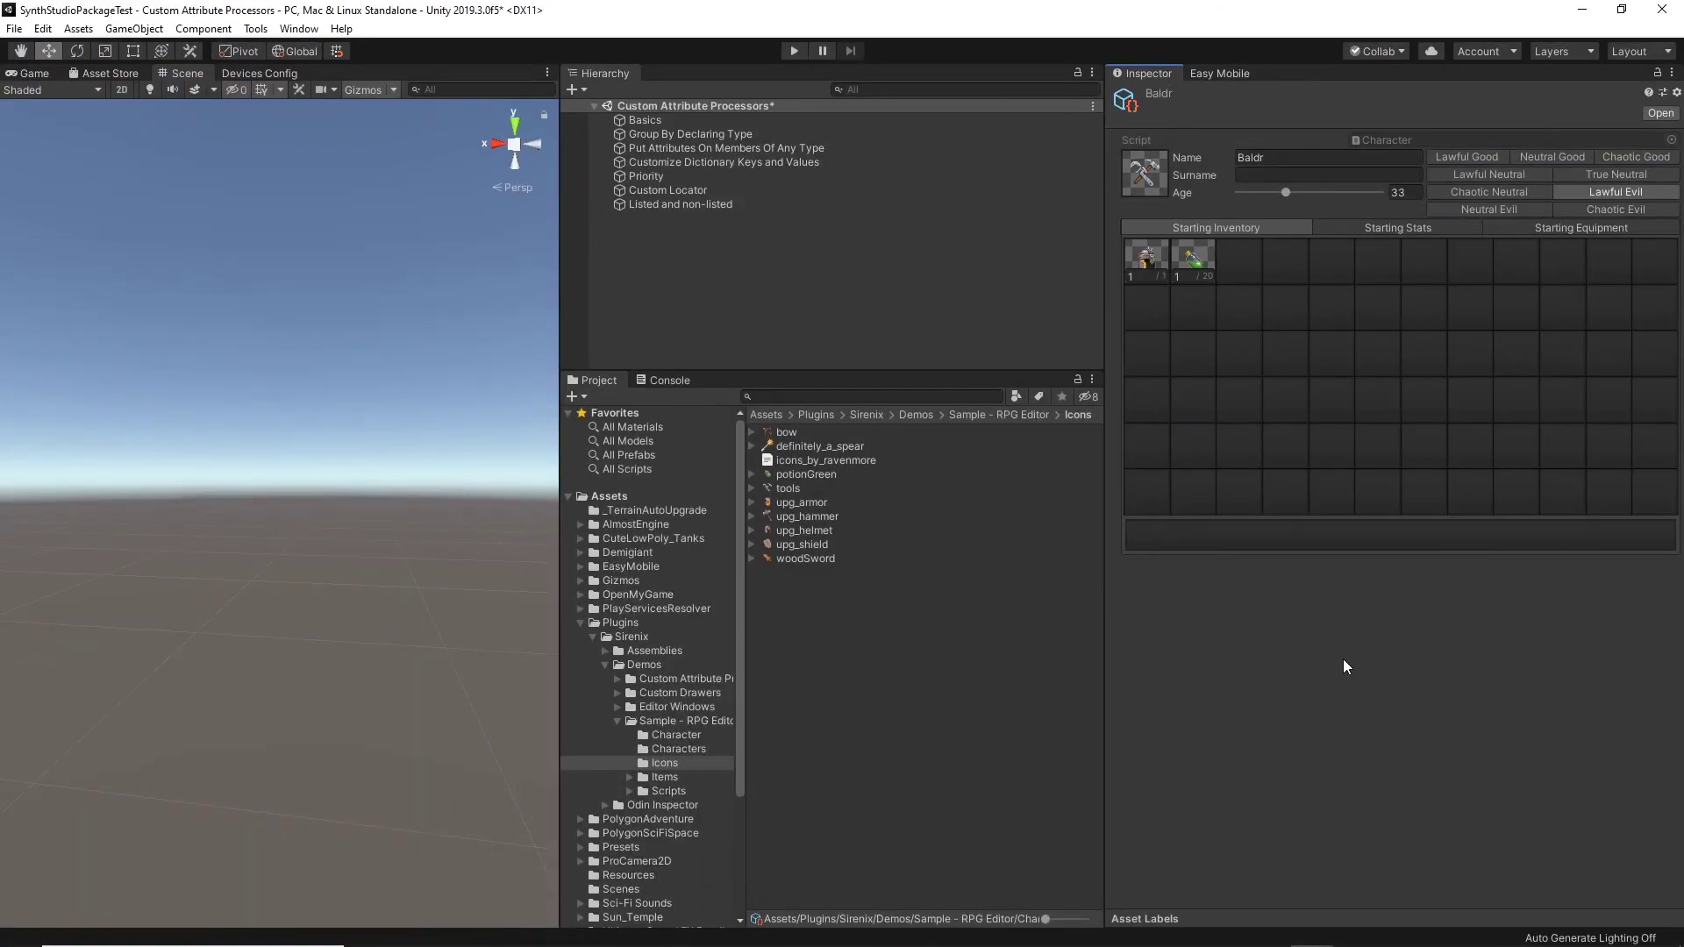
click(581, 622)
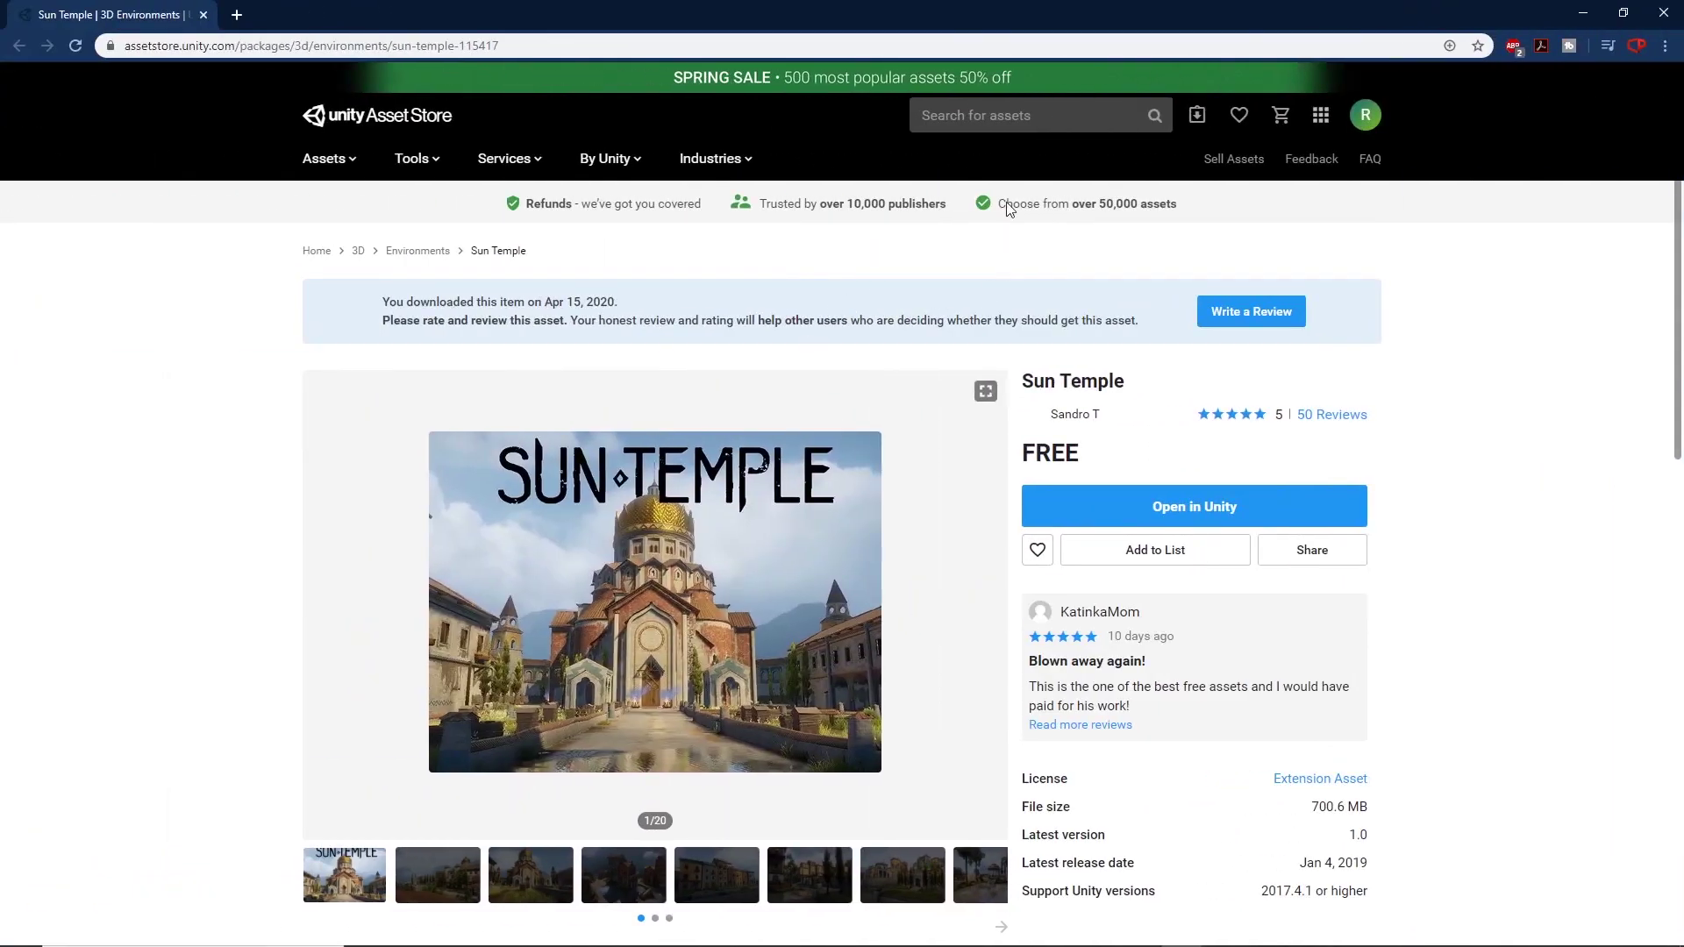
Step: Look over the Sun Temple page on the Asset Store and view its gallery images from the second to the seventh
scroll(844, 363, down, 5)
scroll(866, 708, up, 5)
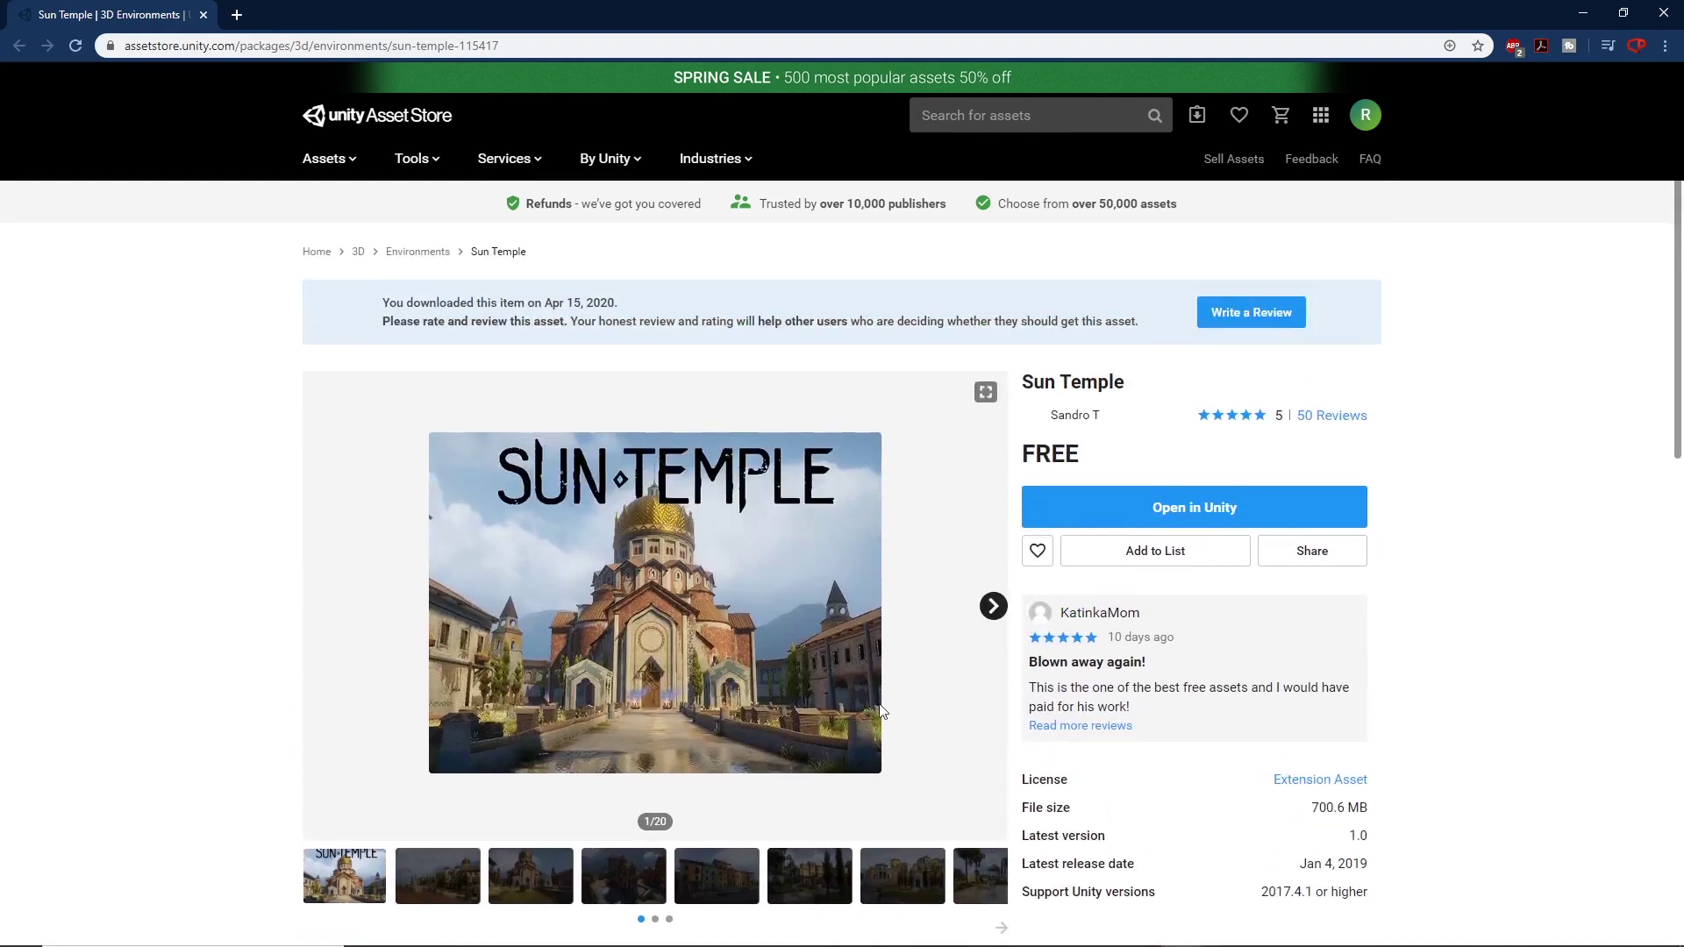
scroll(912, 702, down, 2)
click(452, 727)
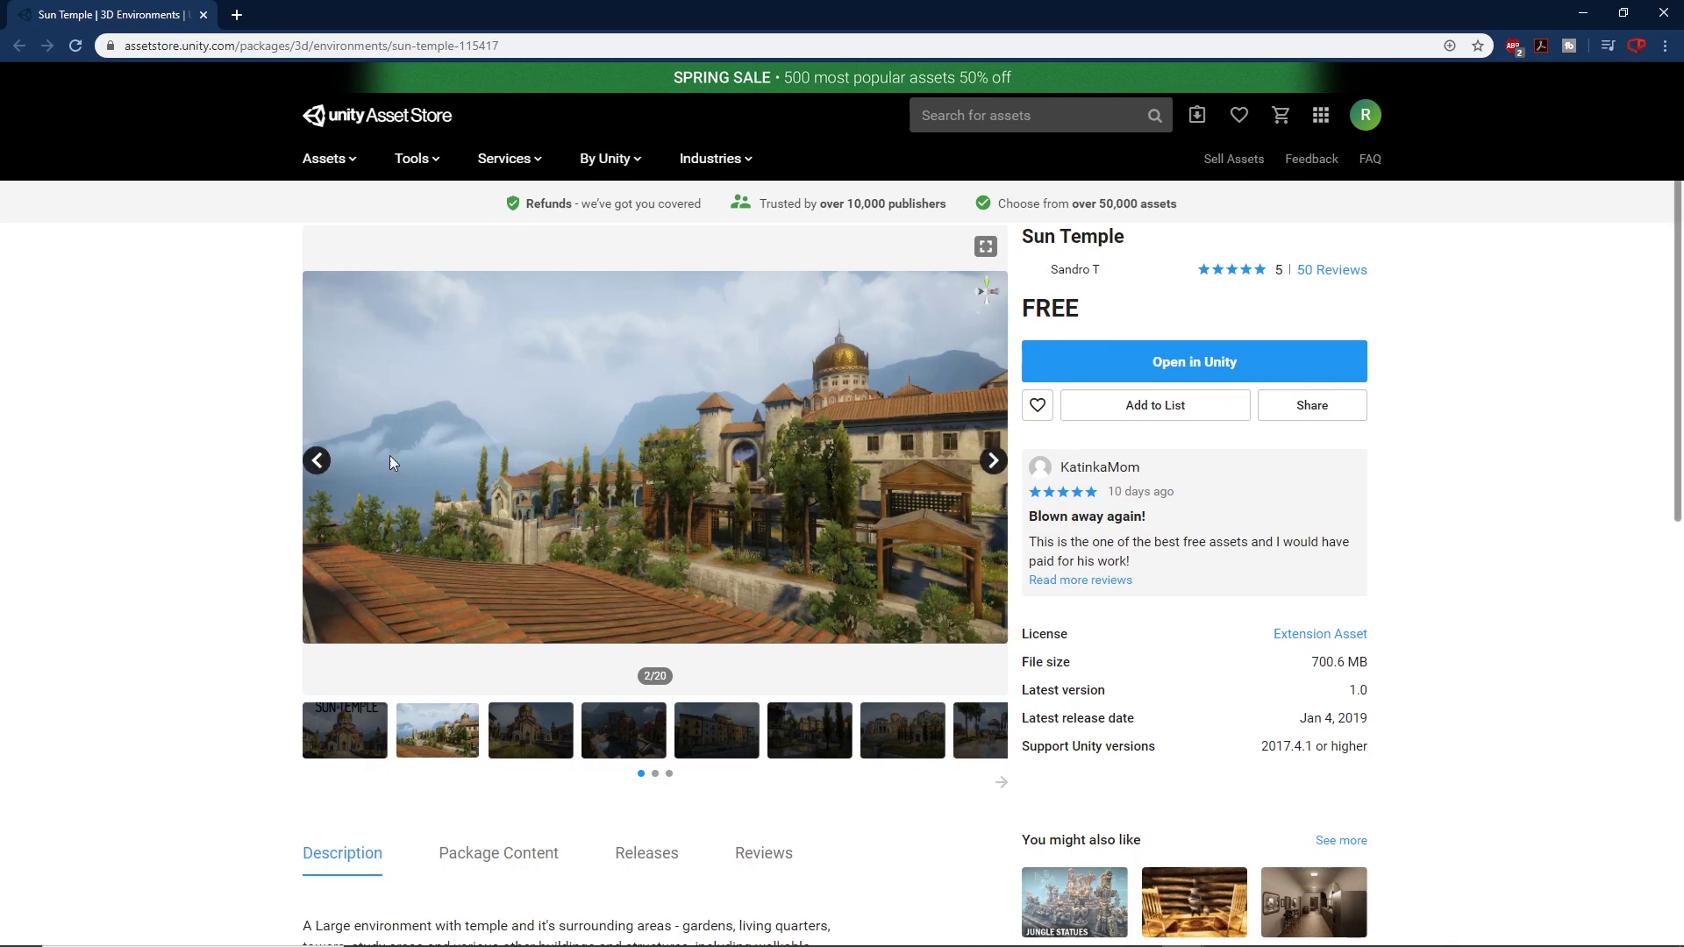
click(562, 733)
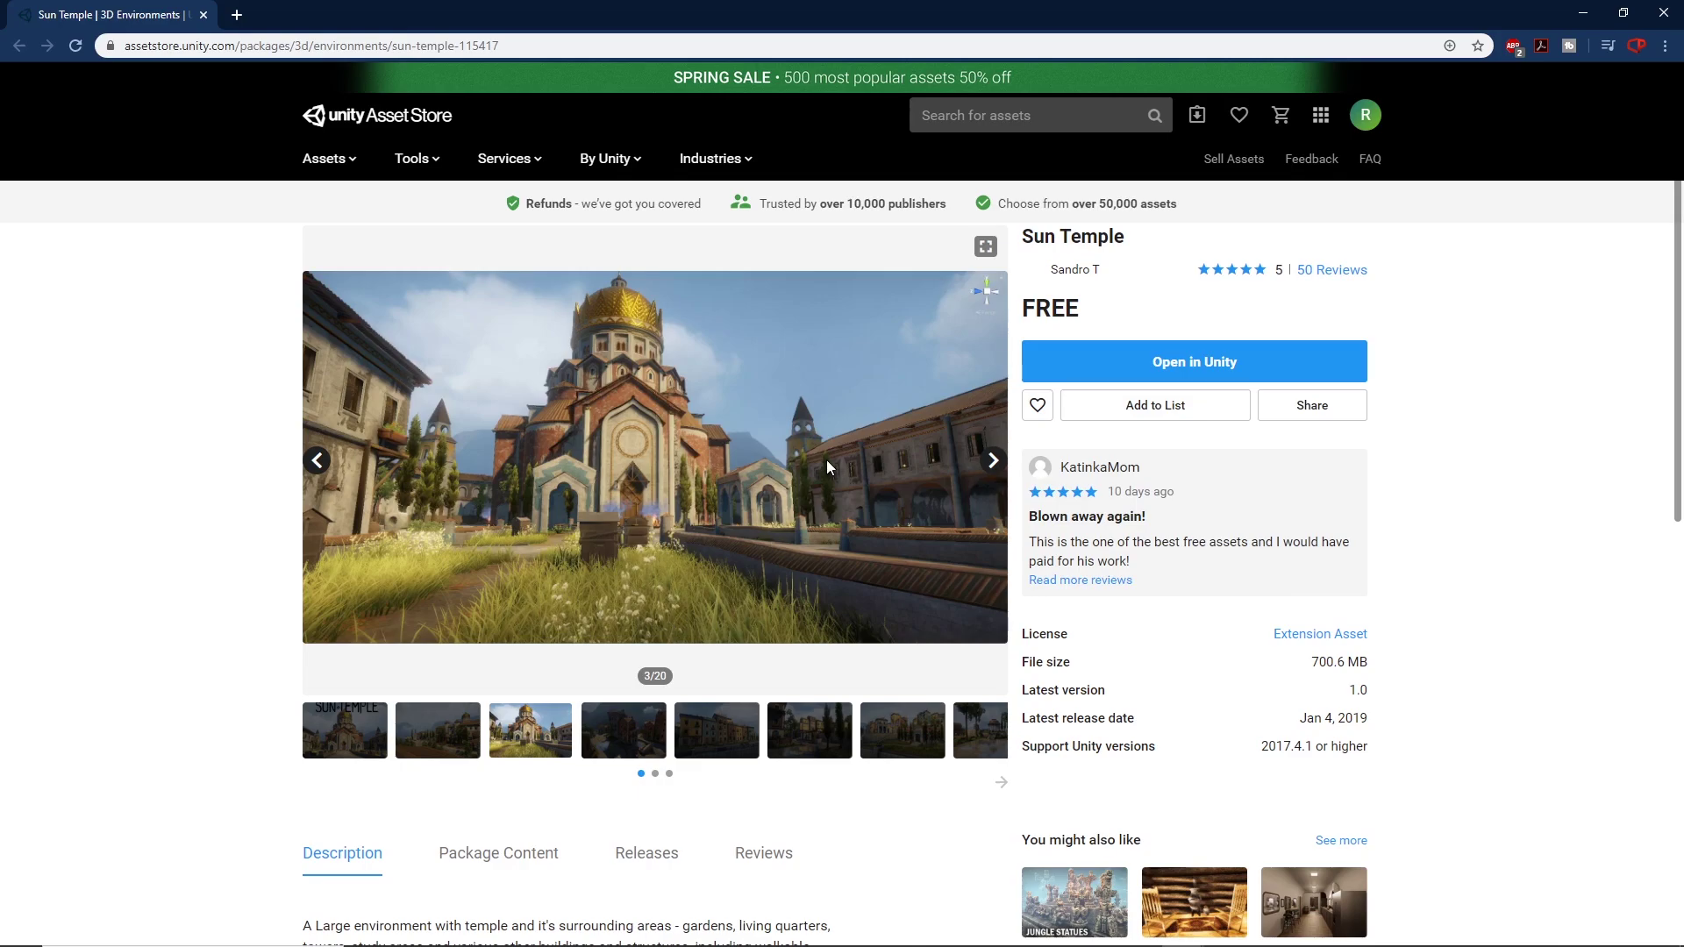
click(592, 741)
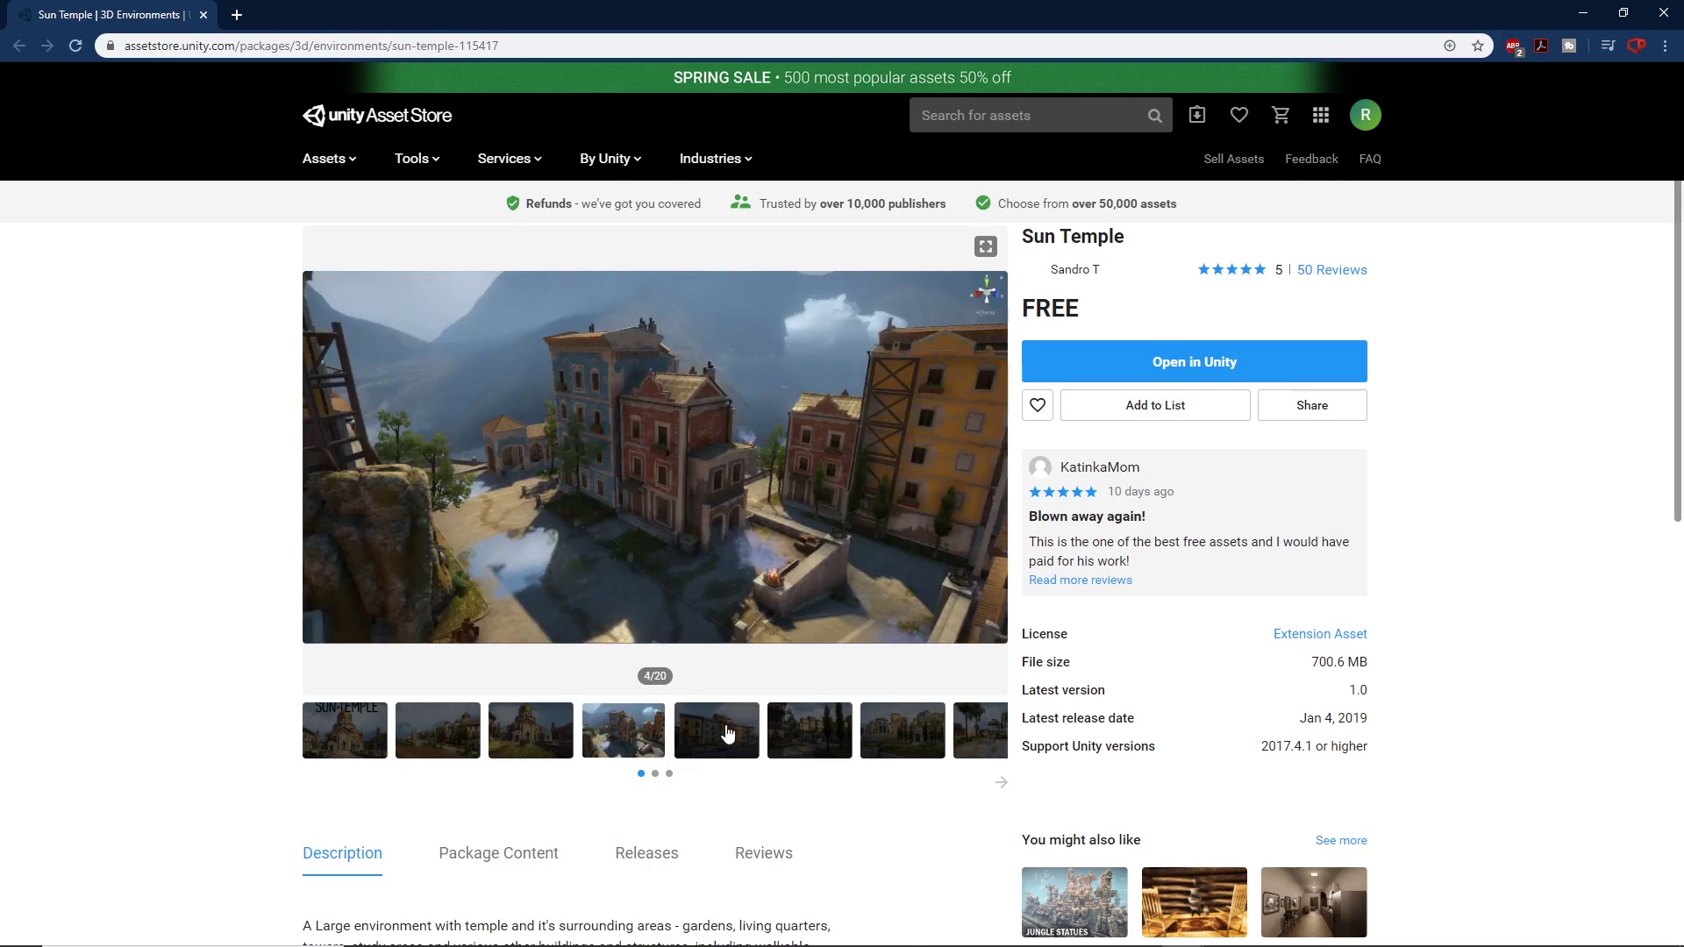
click(730, 735)
click(806, 728)
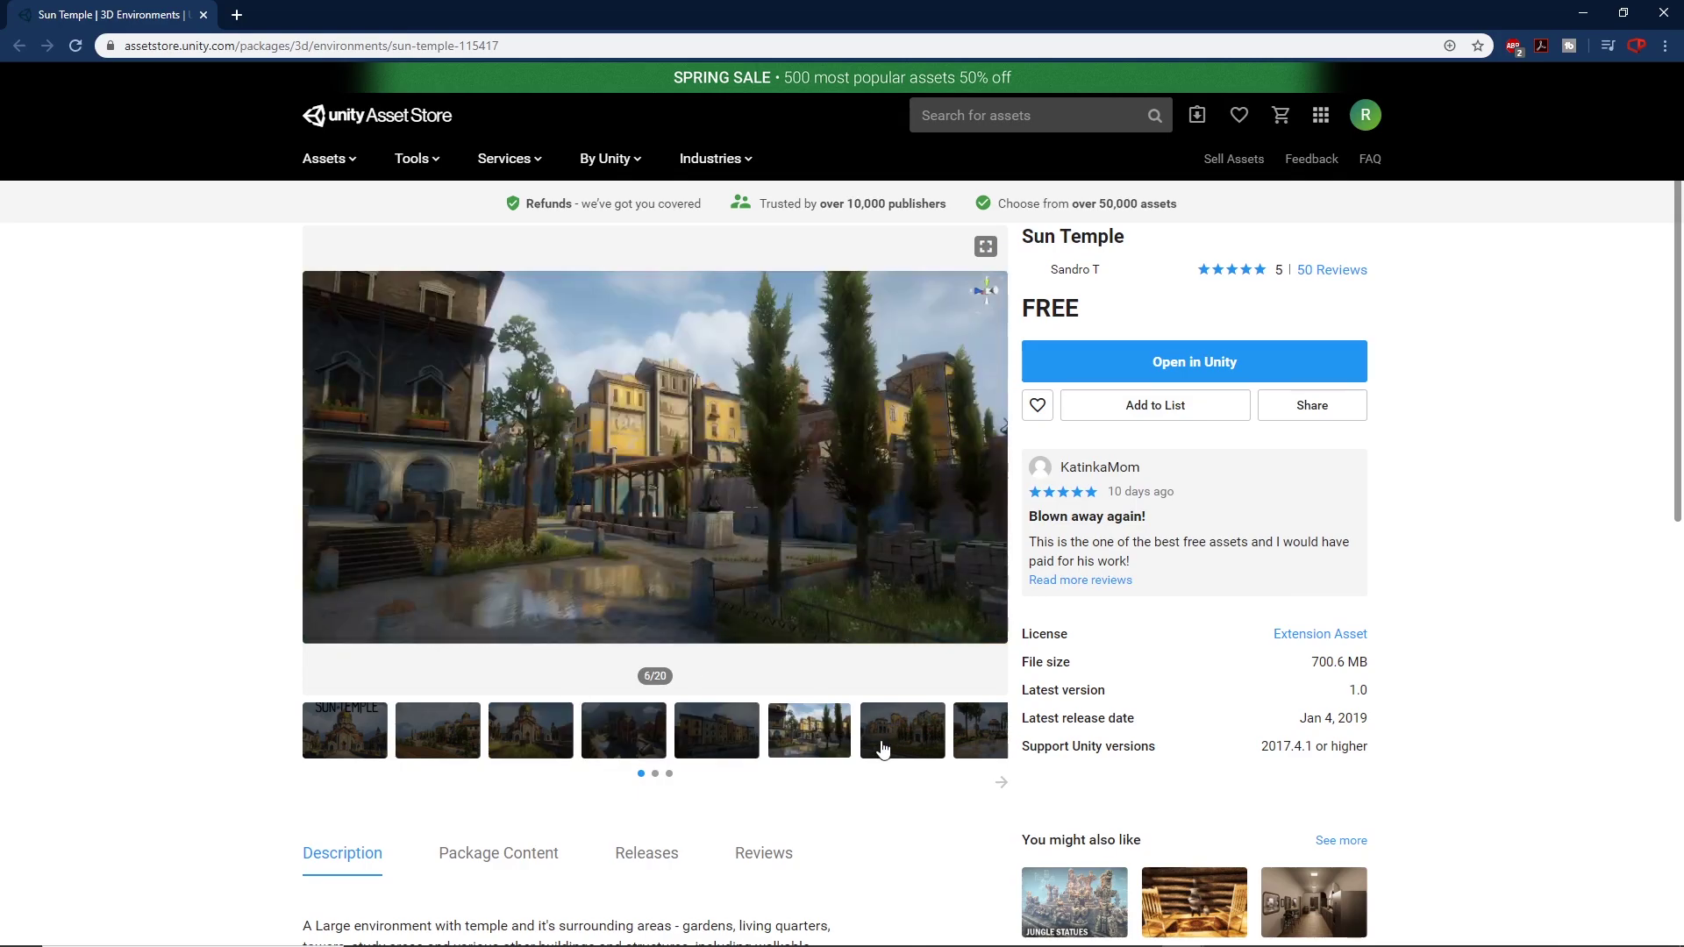
click(903, 749)
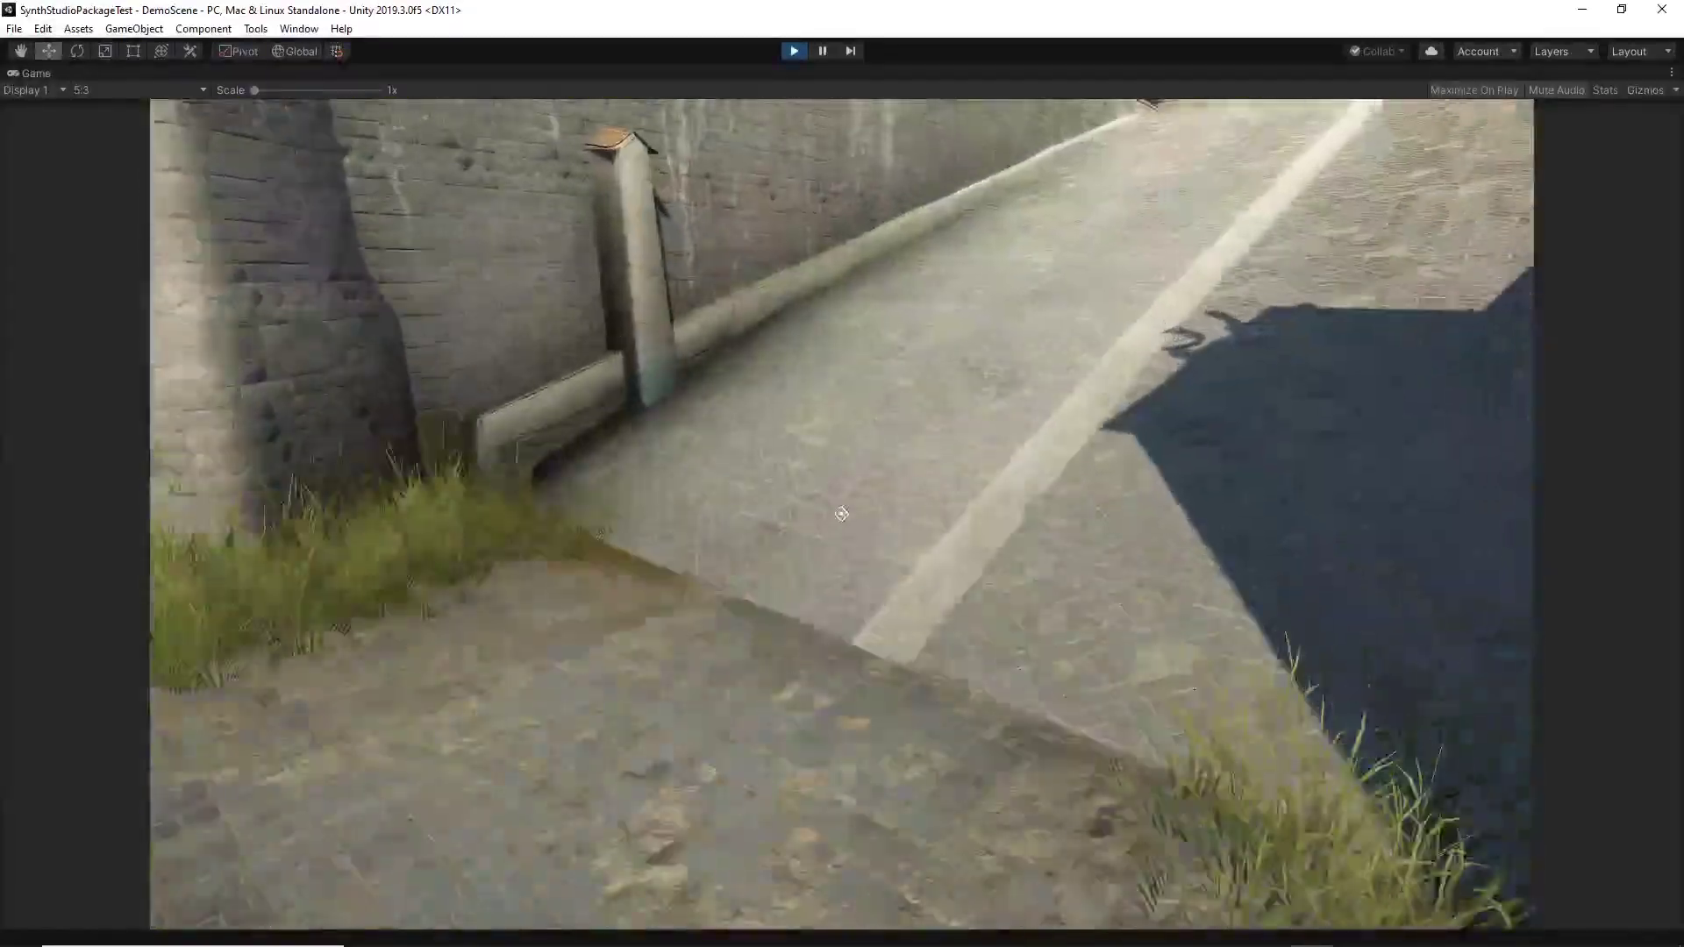
Step: Walk through the running Sun Temple demo scene across the courtyard and along the street past the arched gateway
key(w)
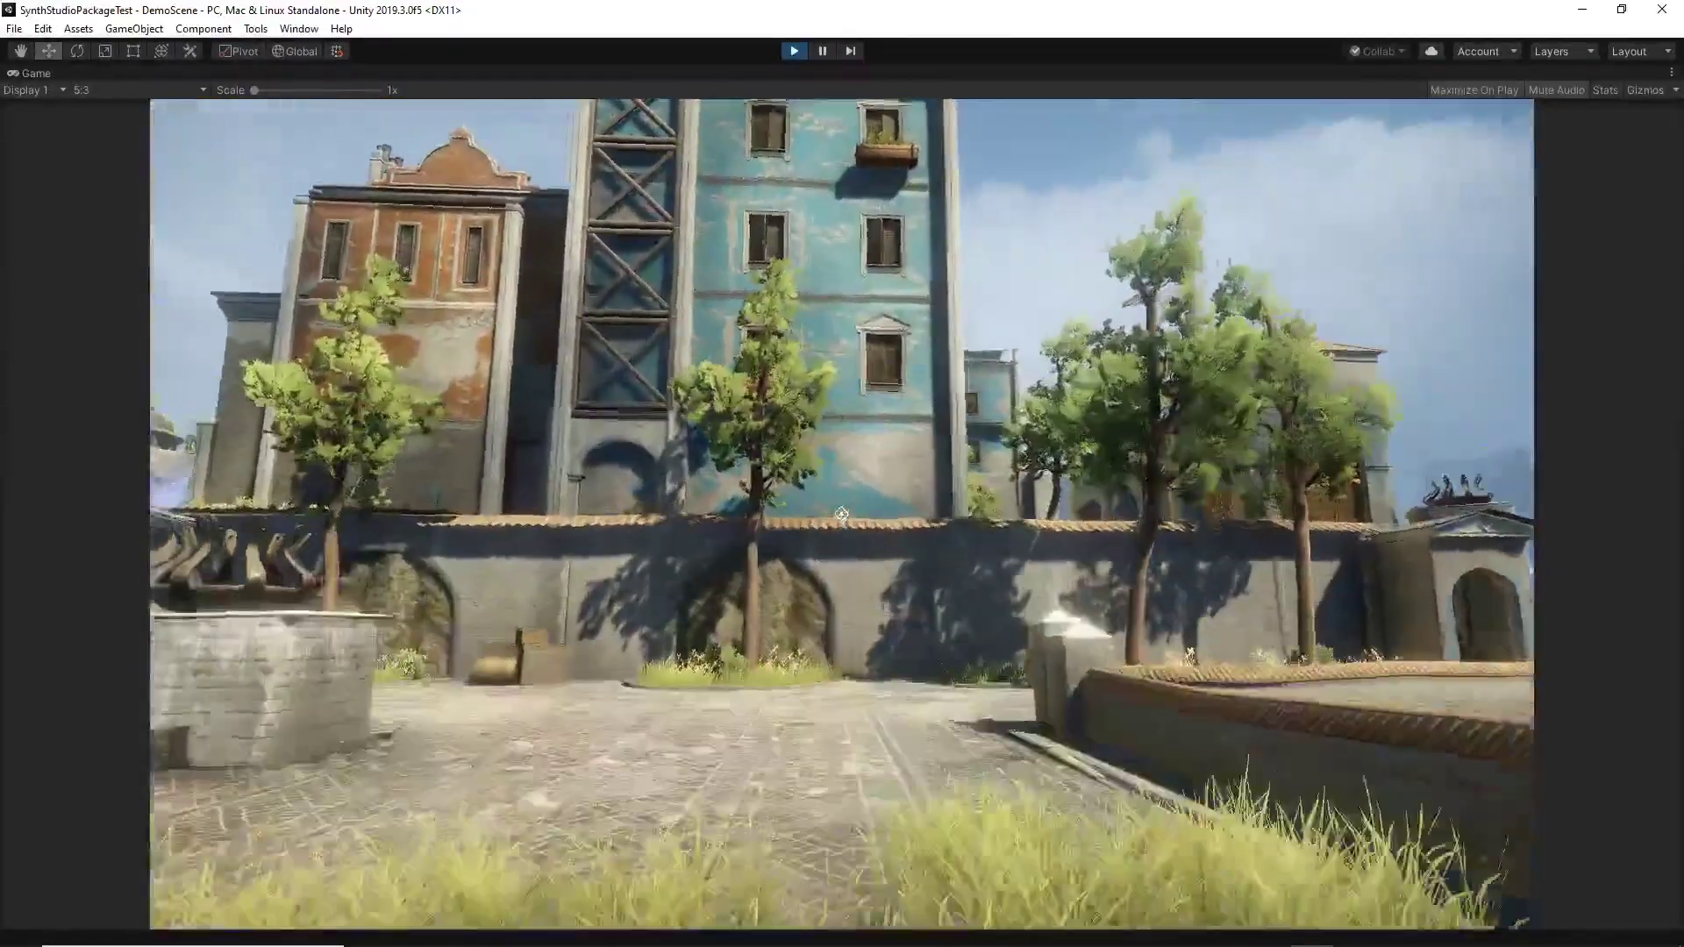
key(w)
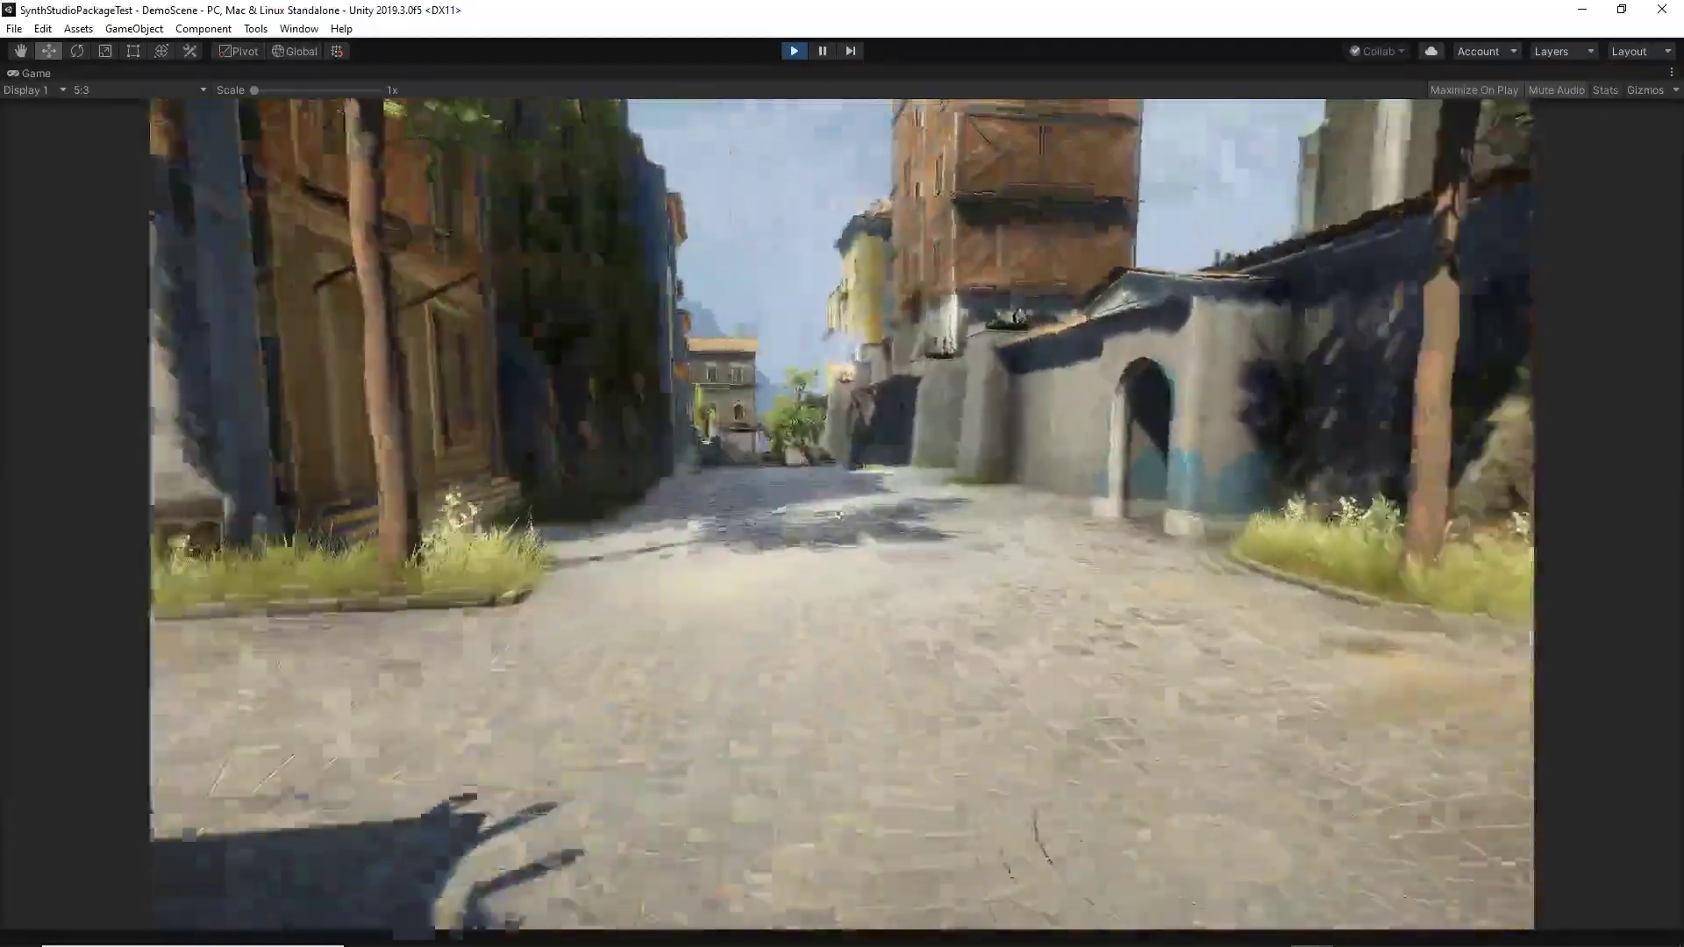
key(w)
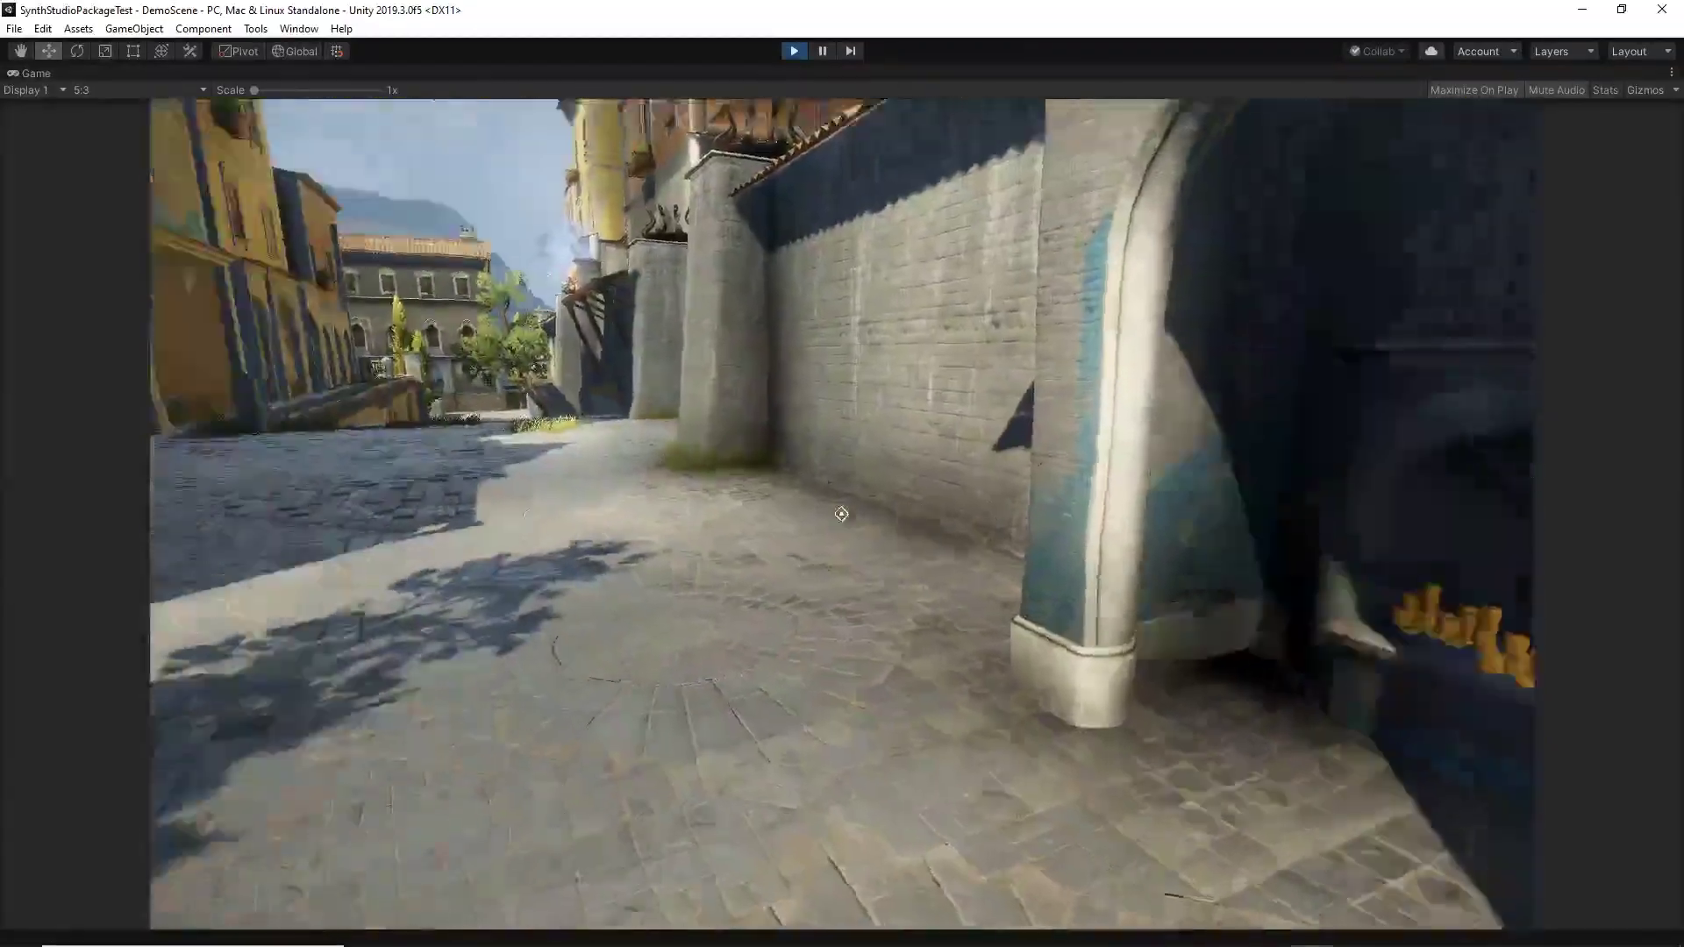
key(w)
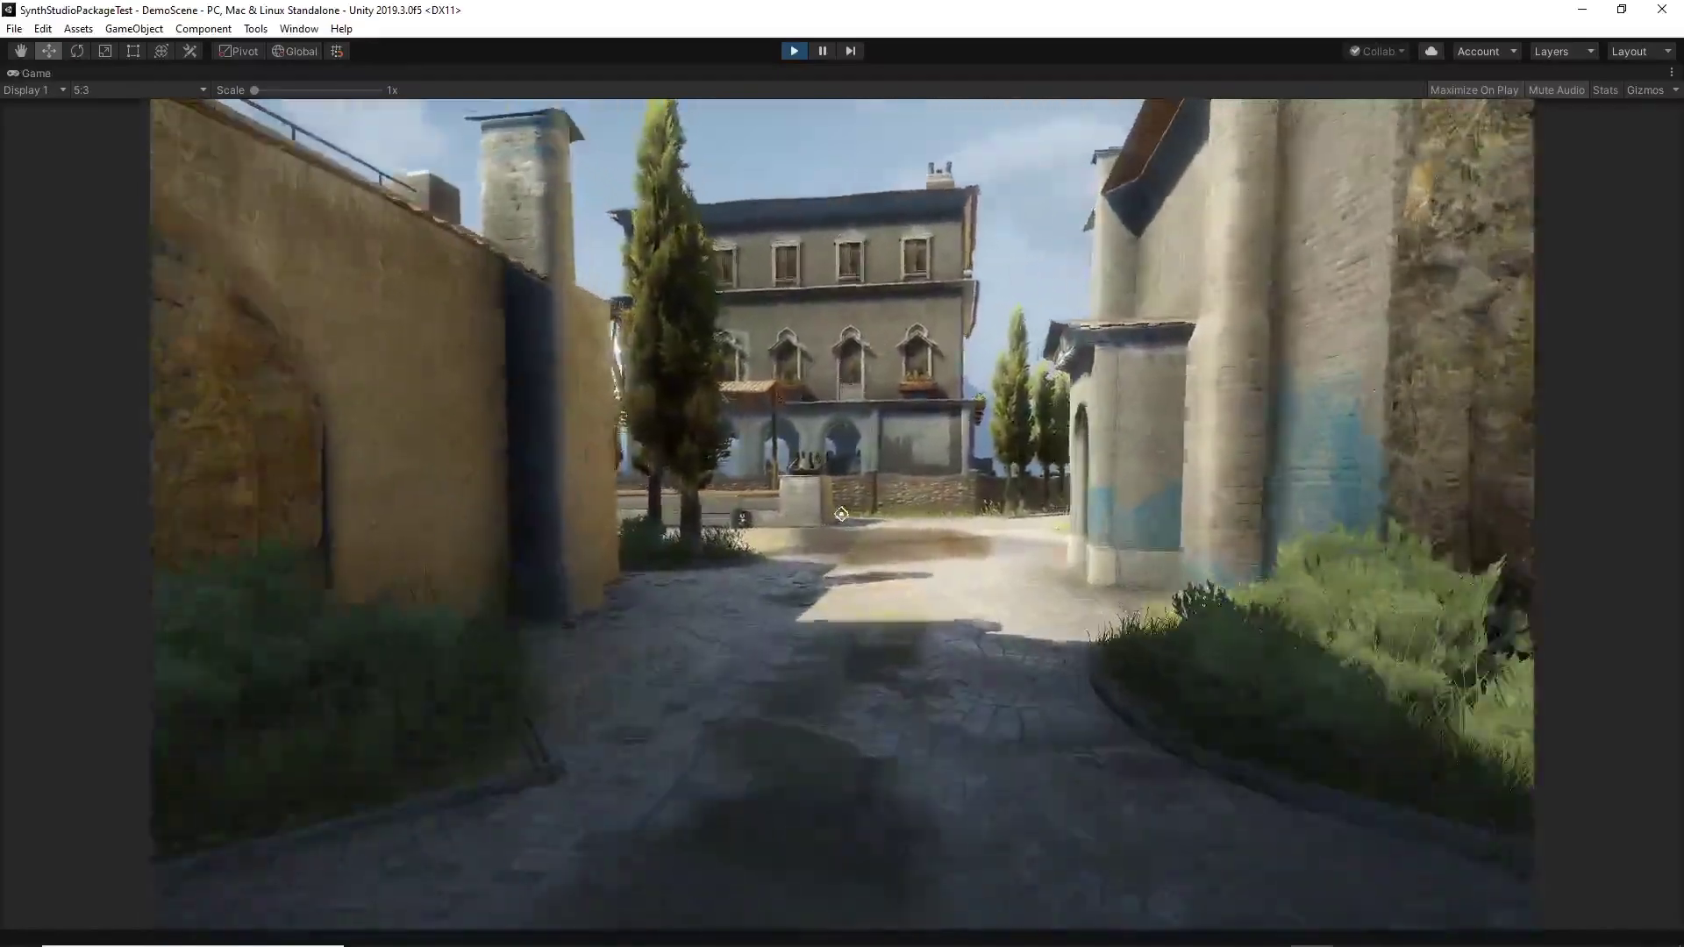
Step: Explore the Sun Temple street past the large puddle and along the cypress-lined road beside the yellow, blue and orange houses
key(w)
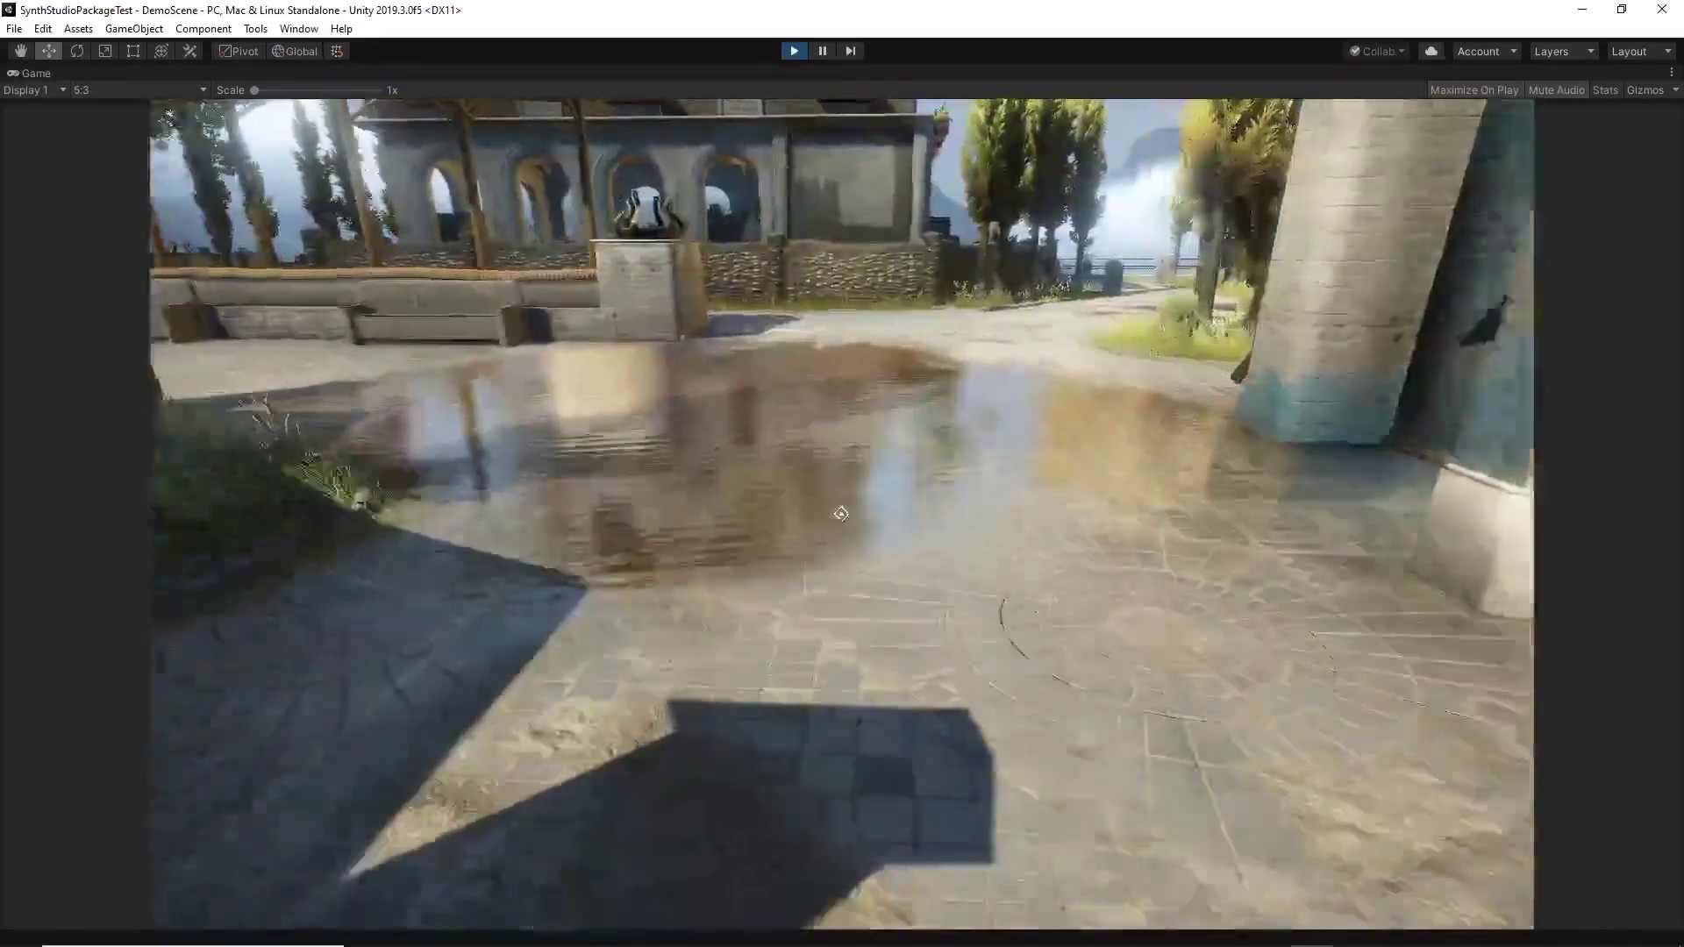
key(w)
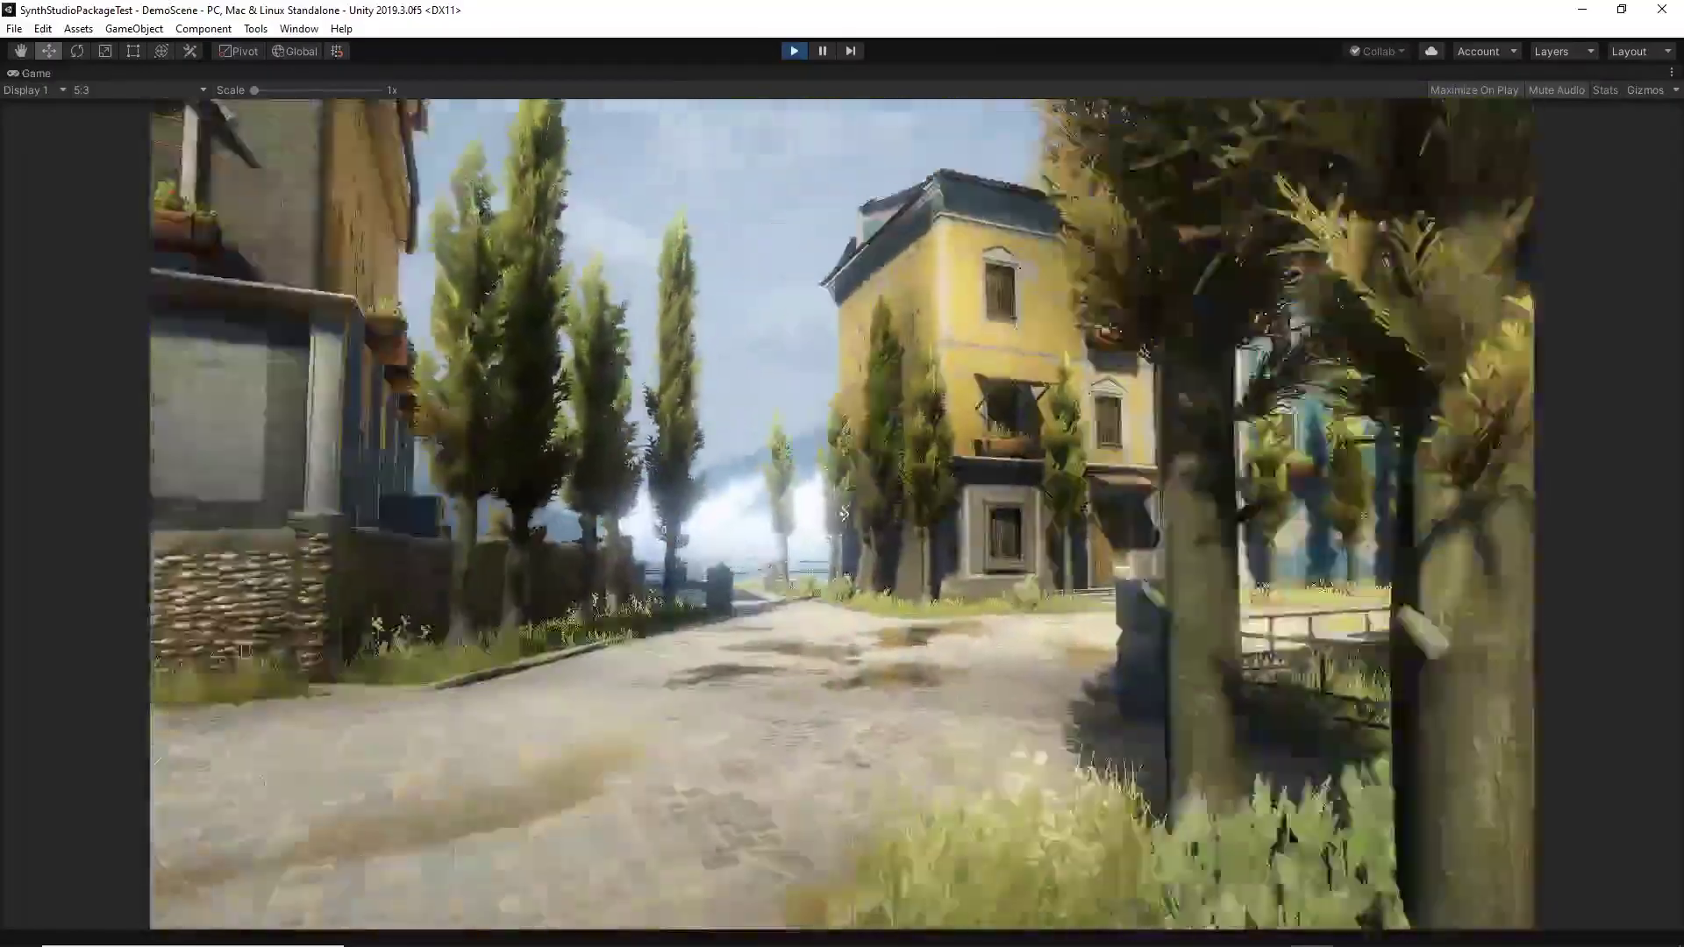
key(w)
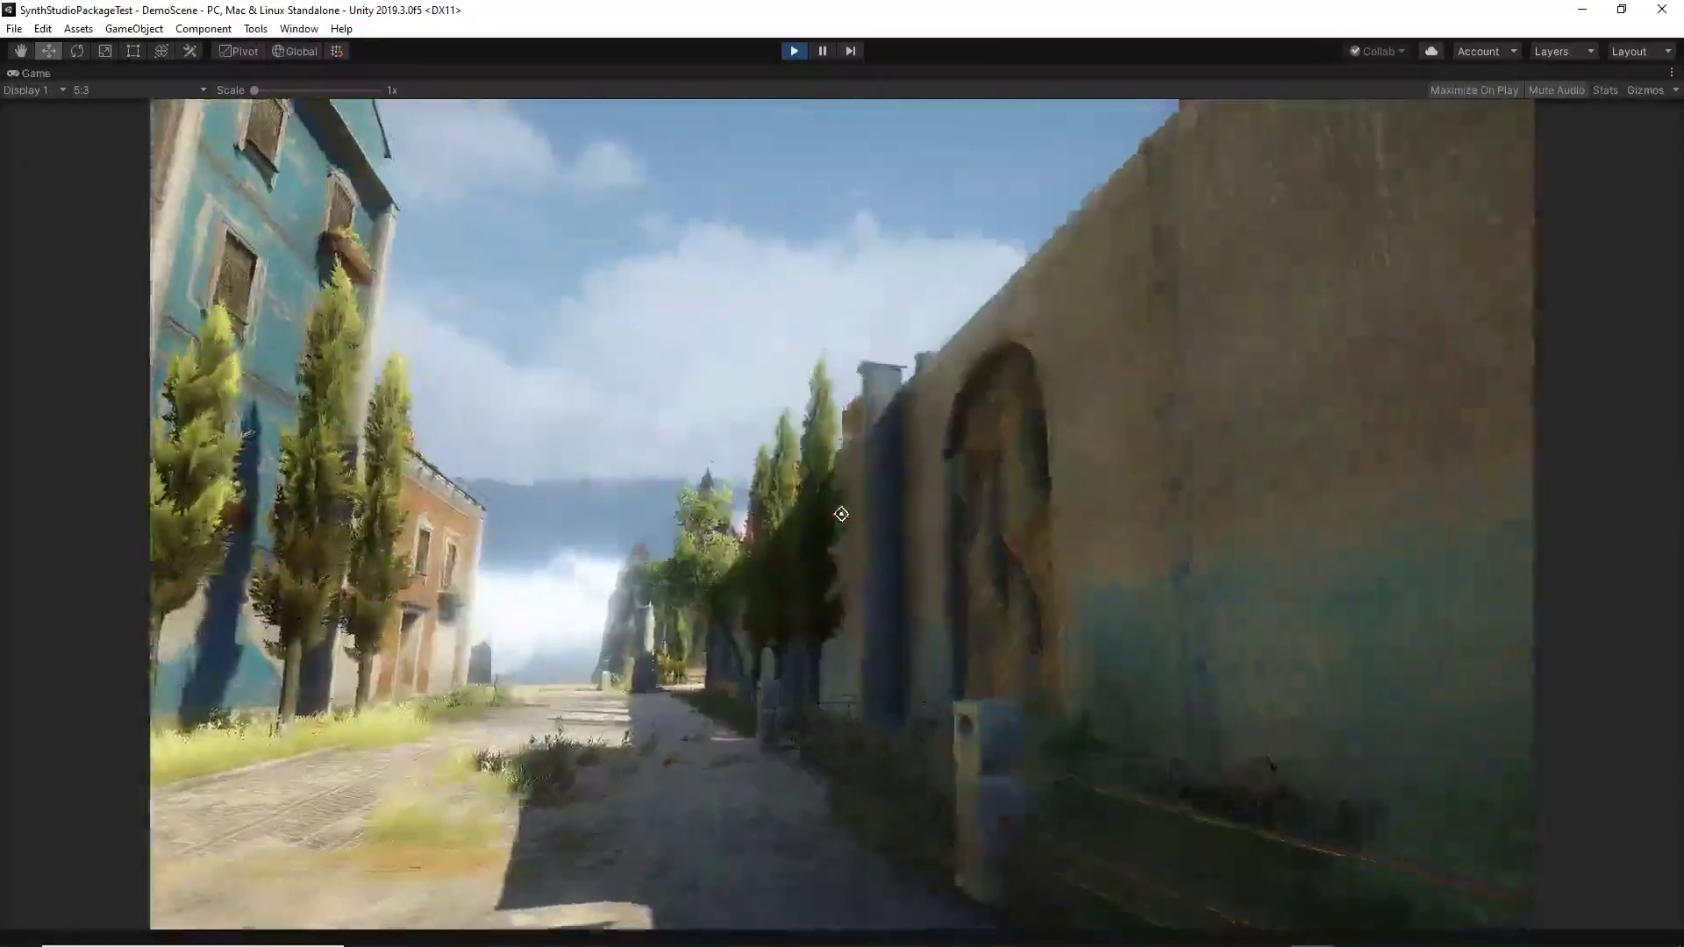
key(w)
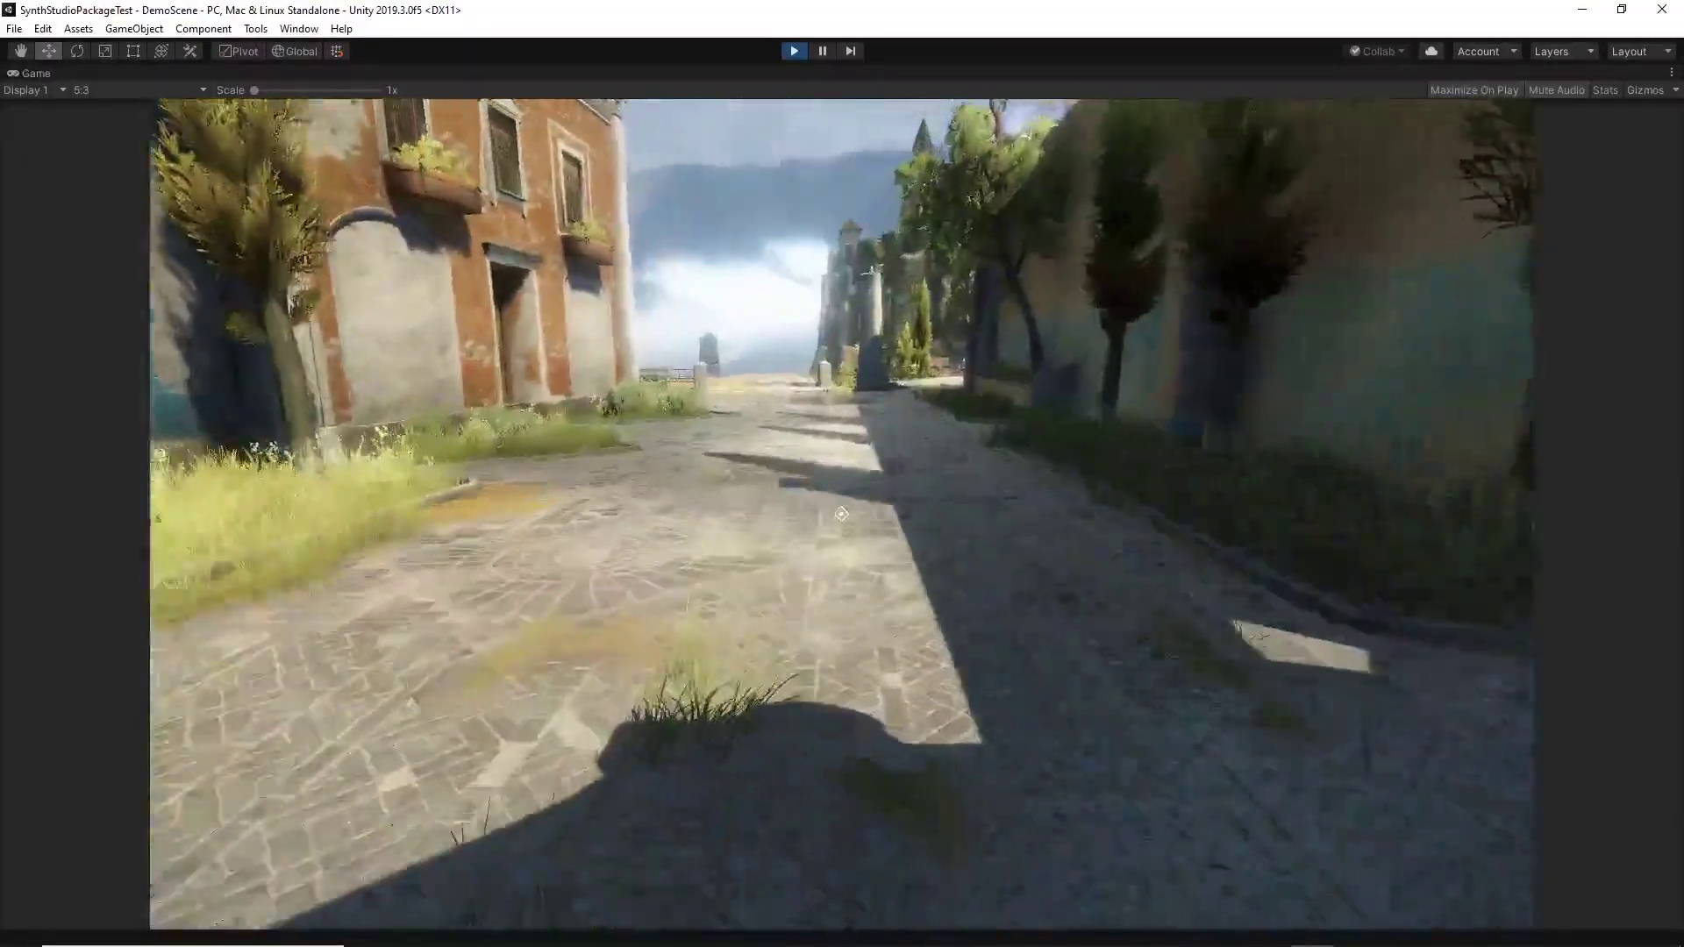
key(w)
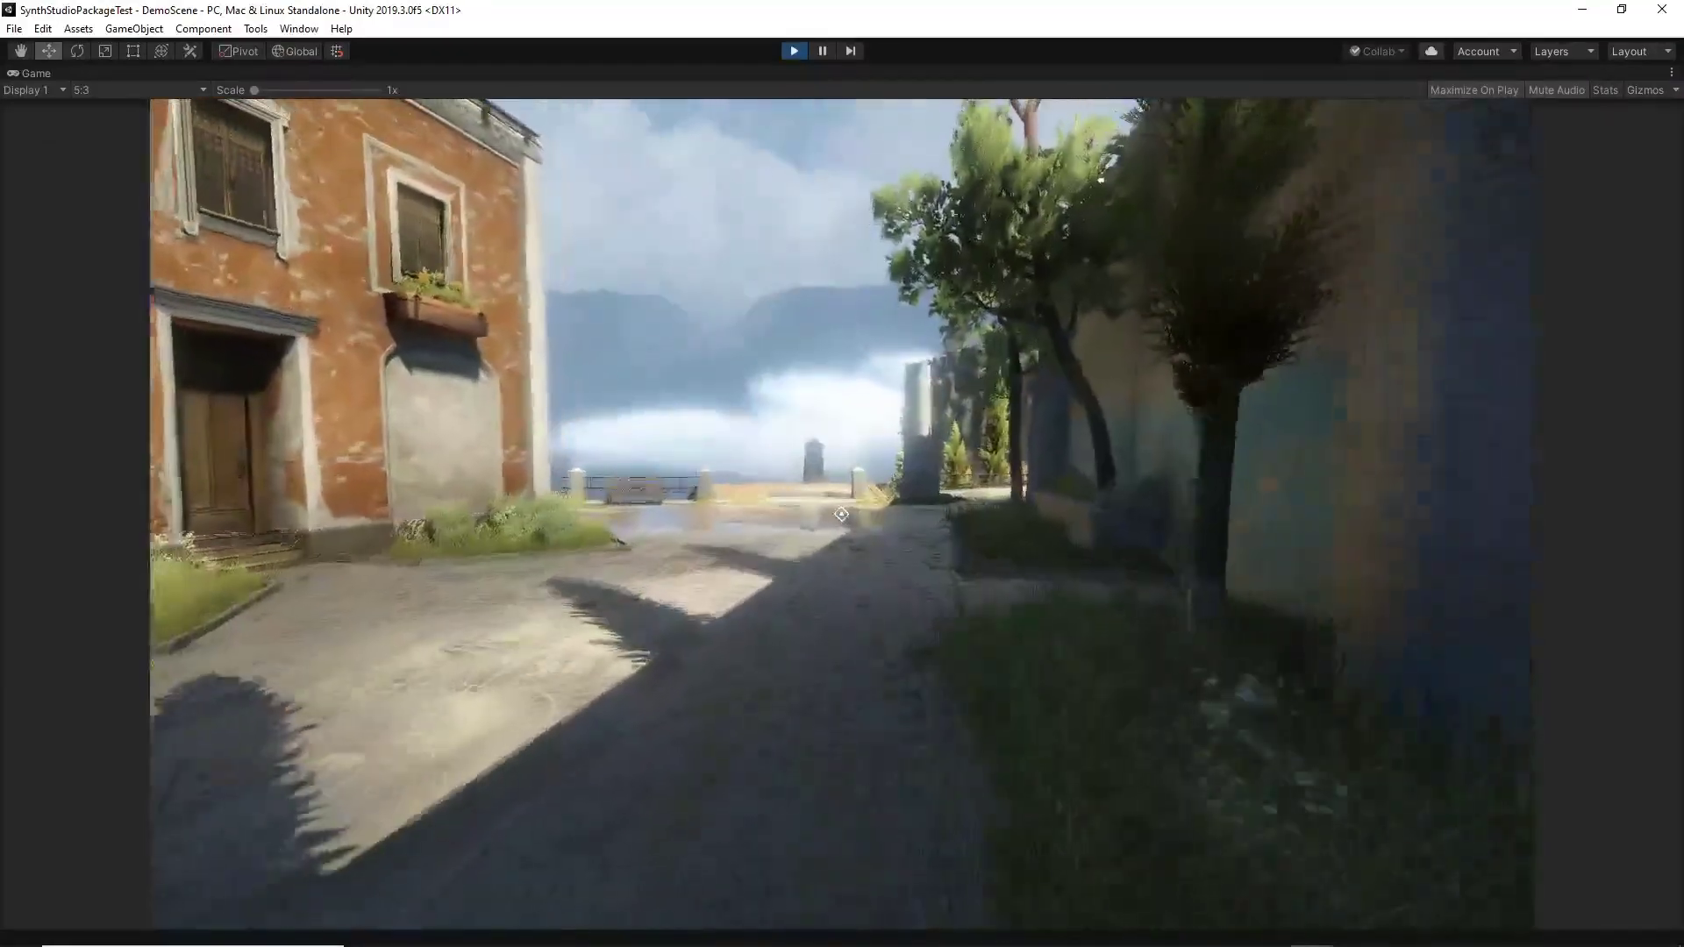
Step: Walk past the benches at the overlook and follow the railed path along the high walls to the white flowers
key(w)
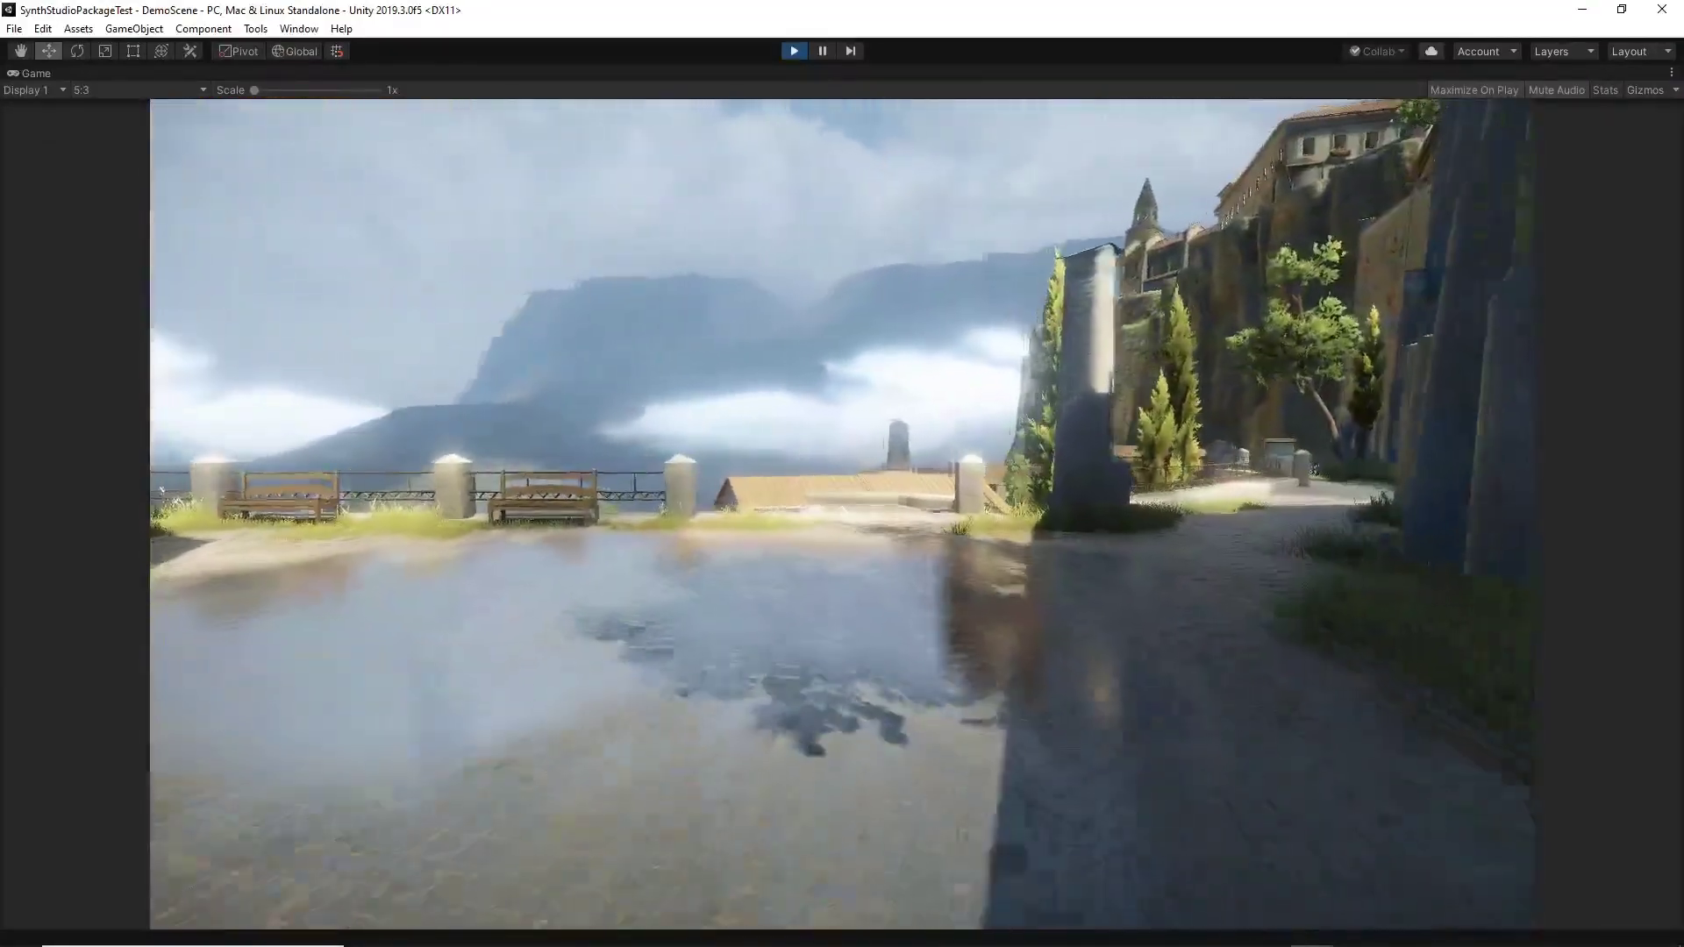
key(w)
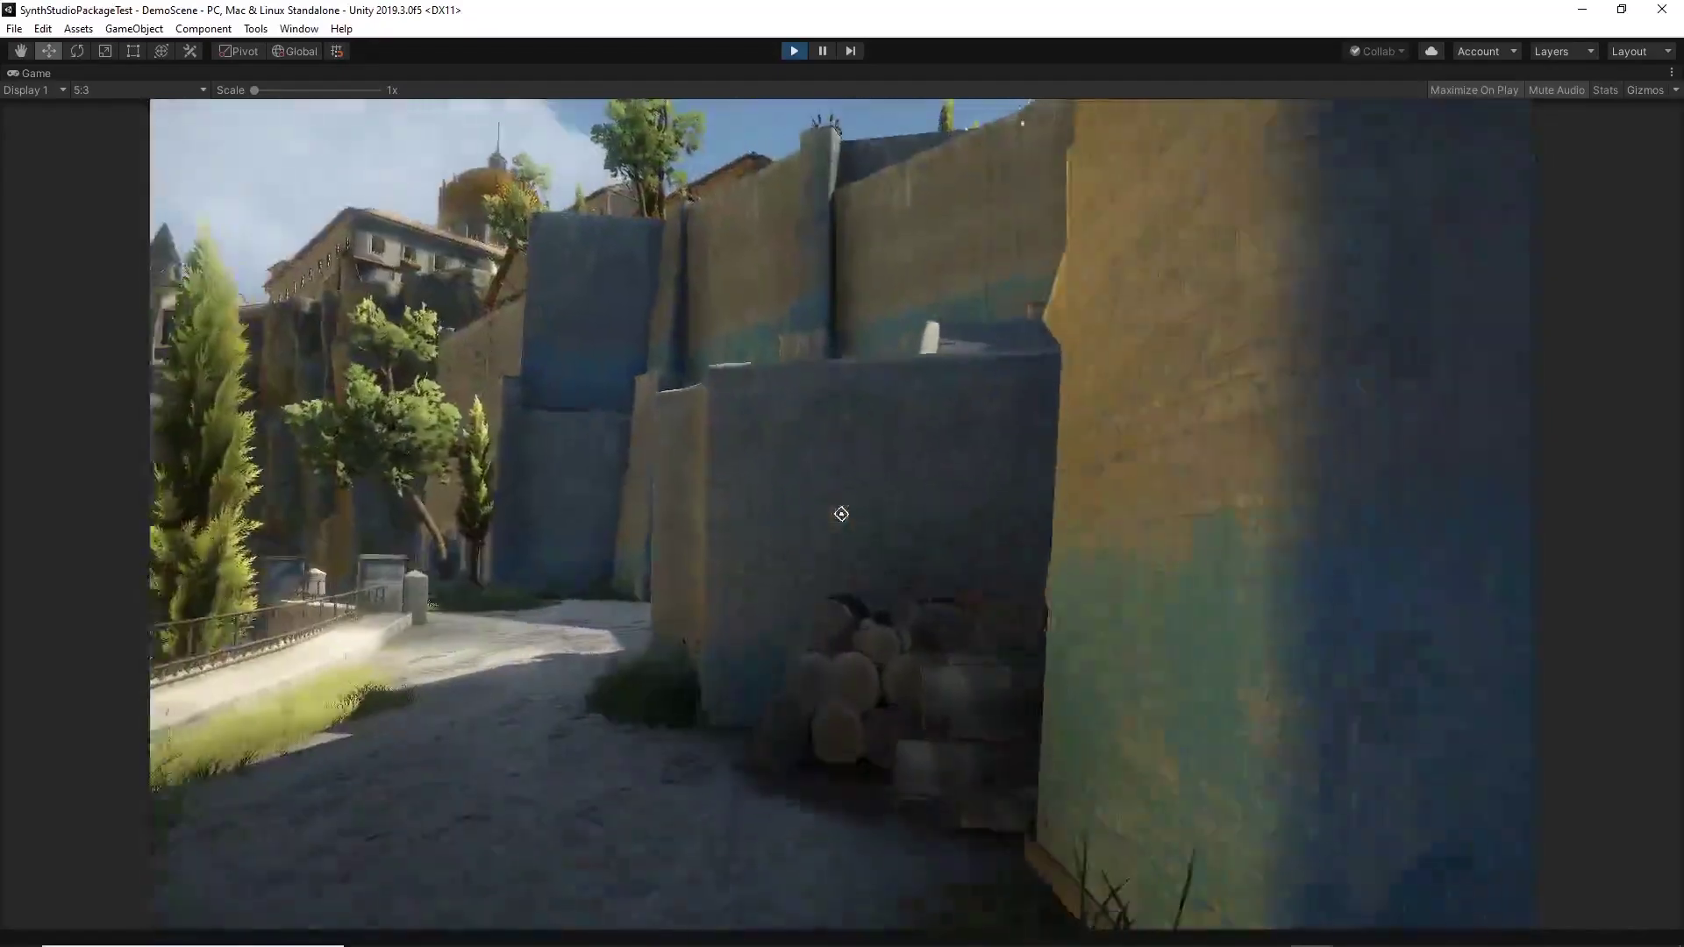
key(w)
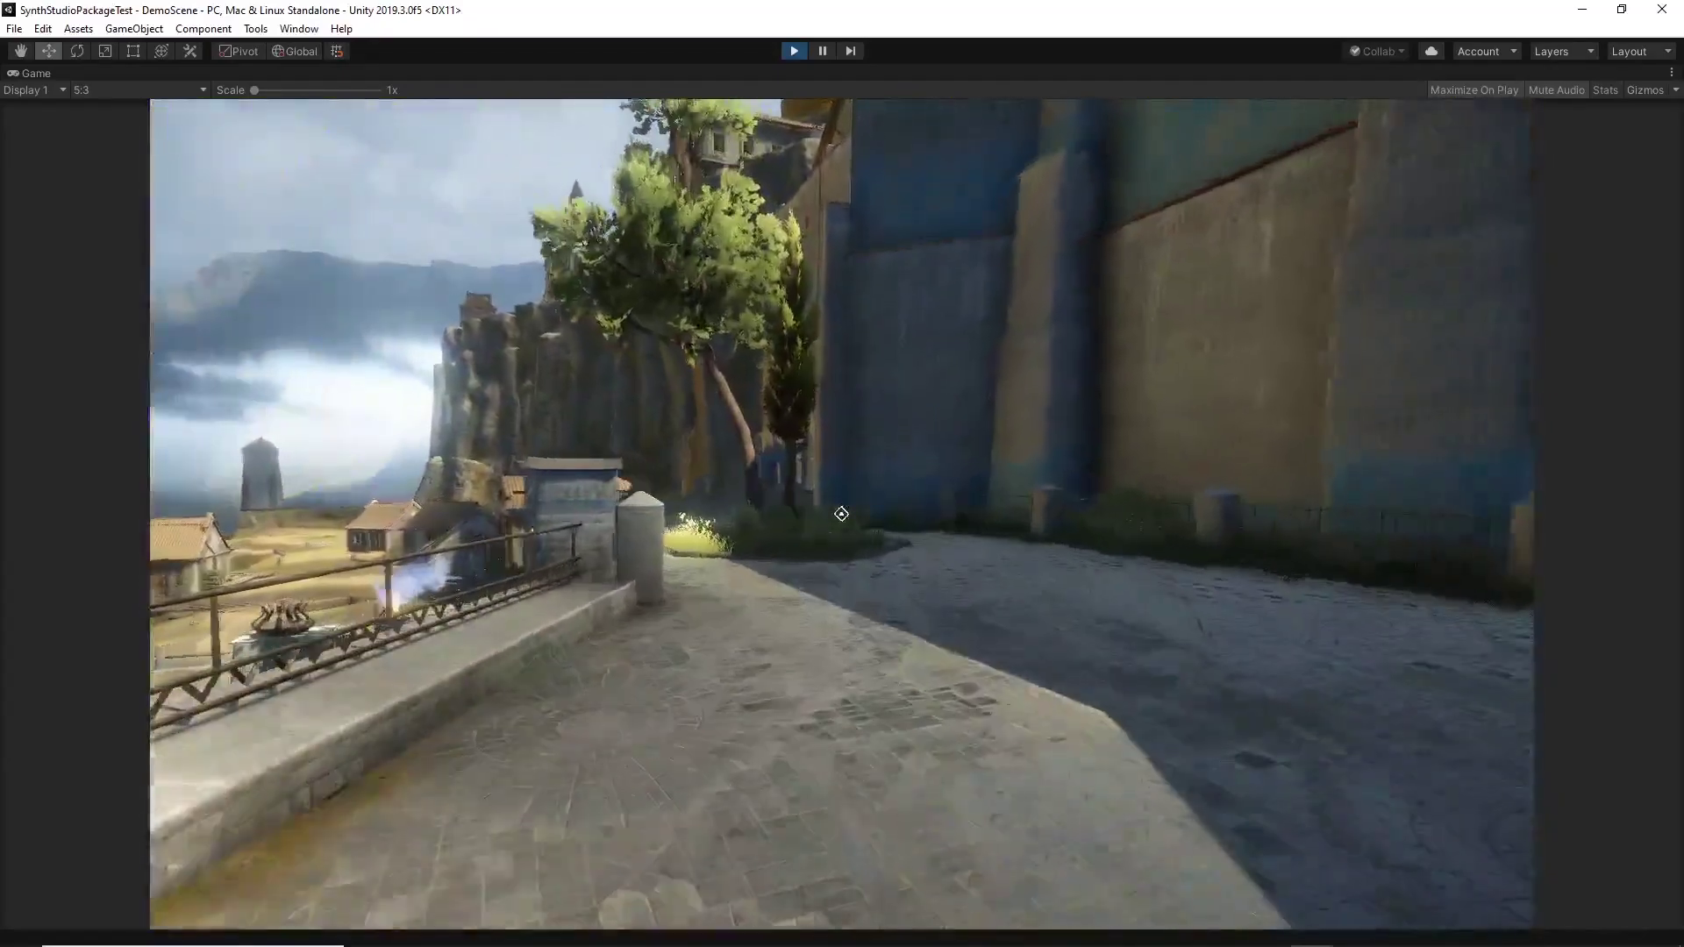
key(w)
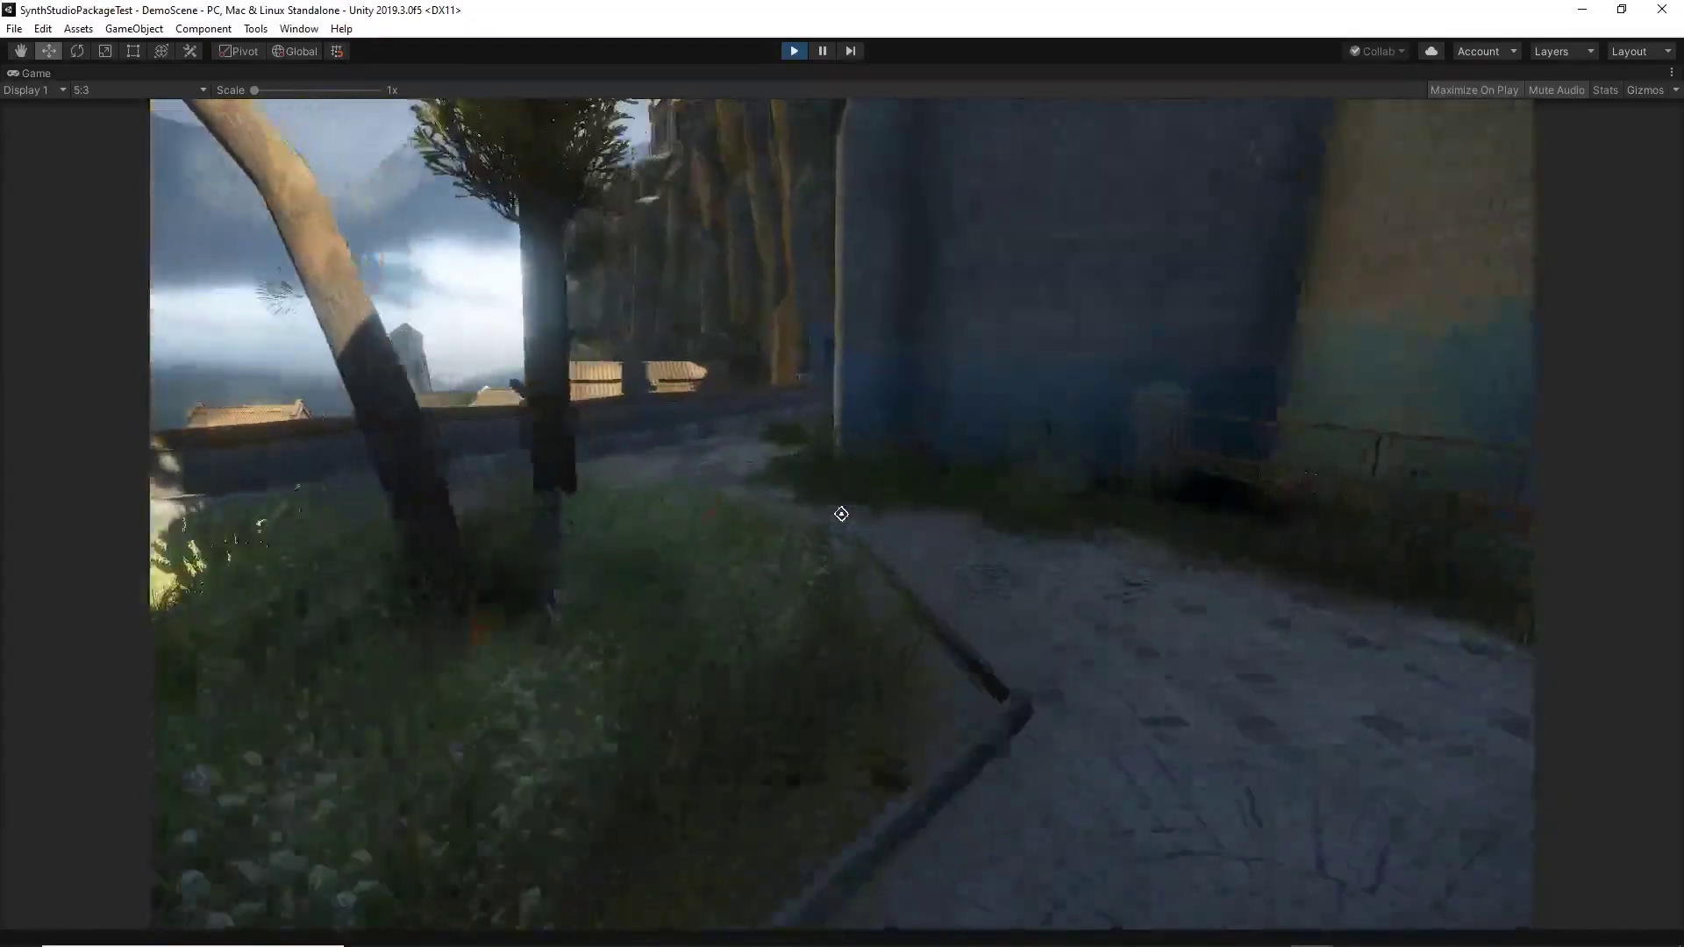
key(w)
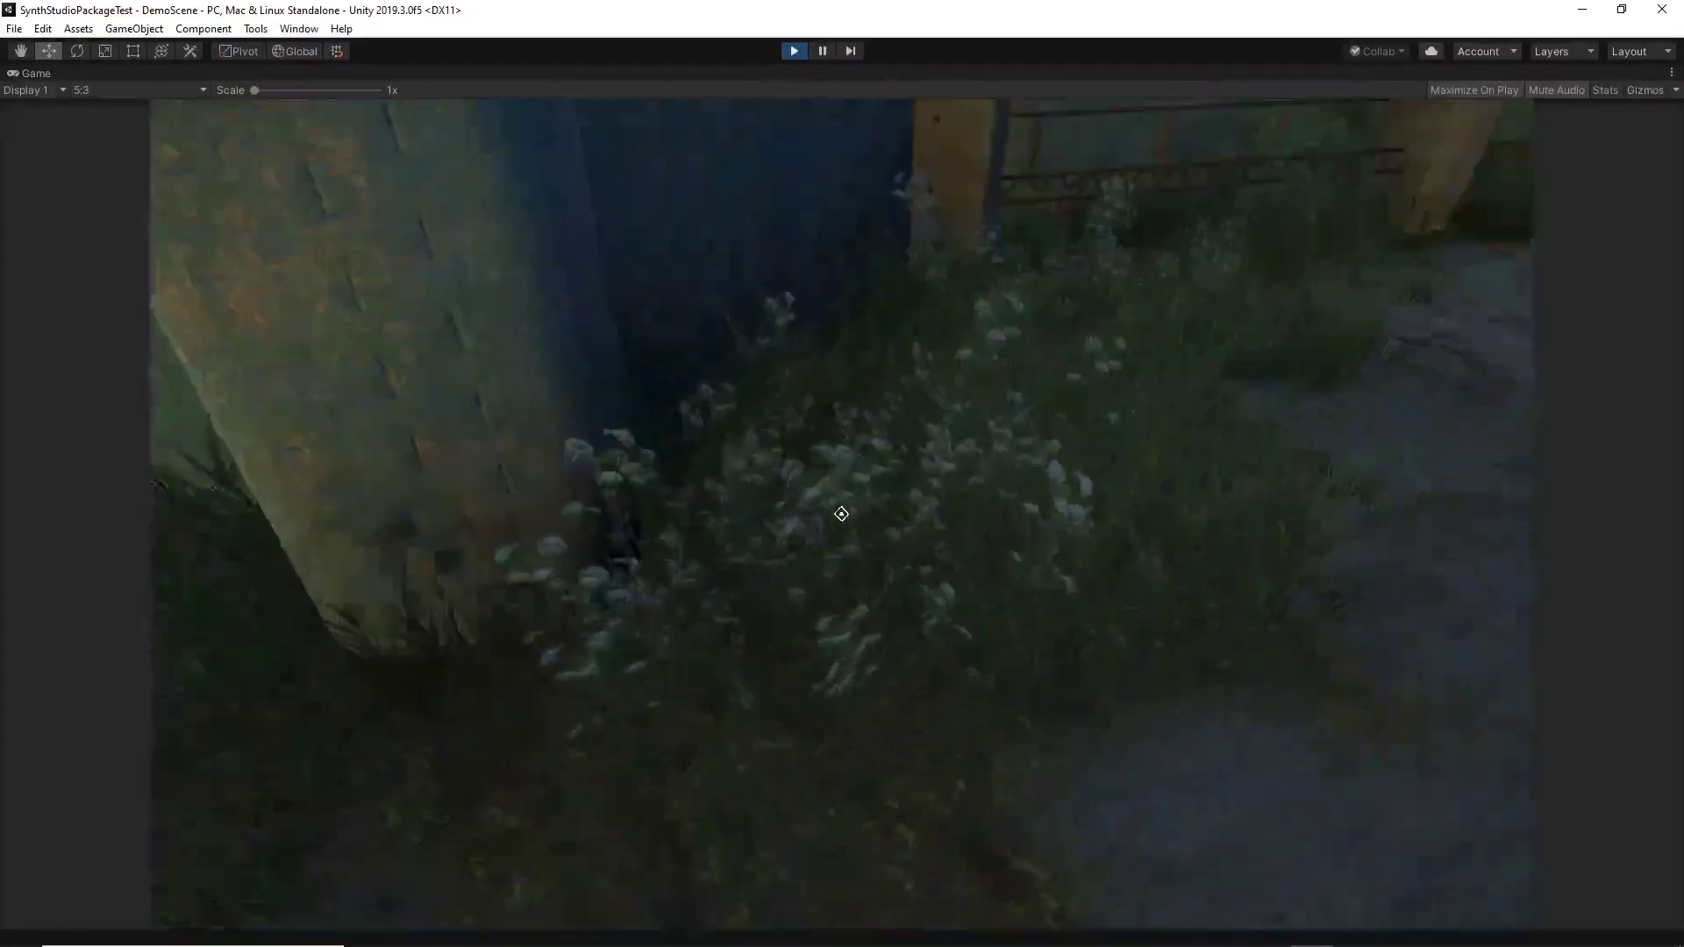
Step: Turn back along the shaded path and climb the stone stairs past the sun mural to the upper terrace
key(w)
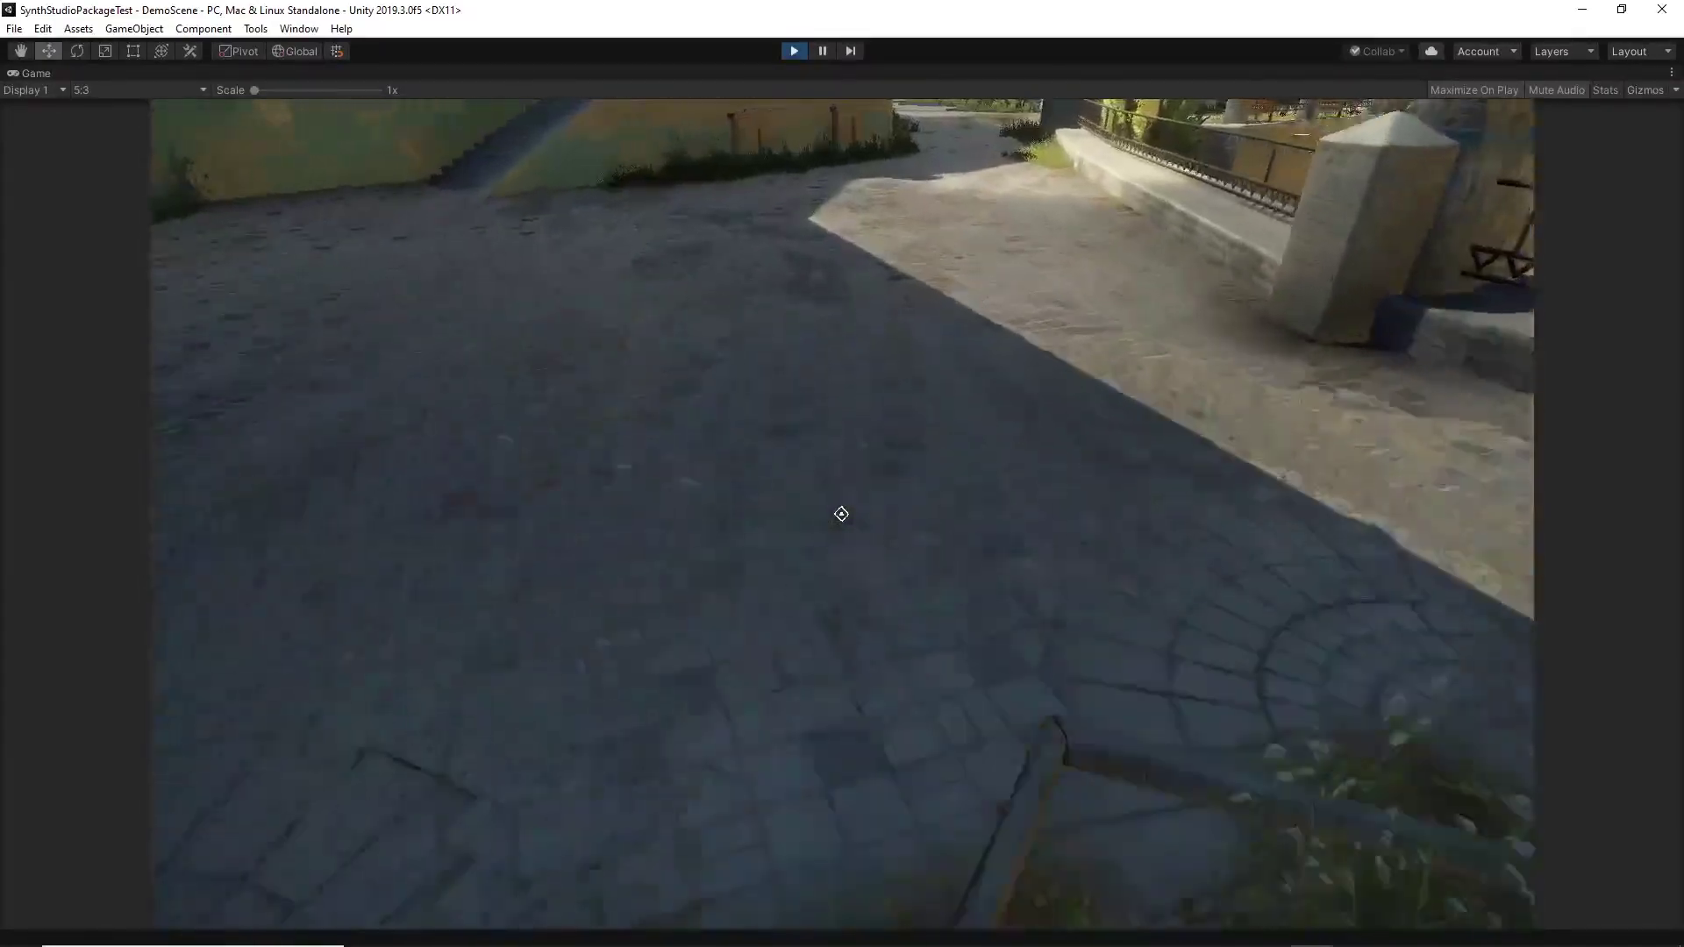
key(w)
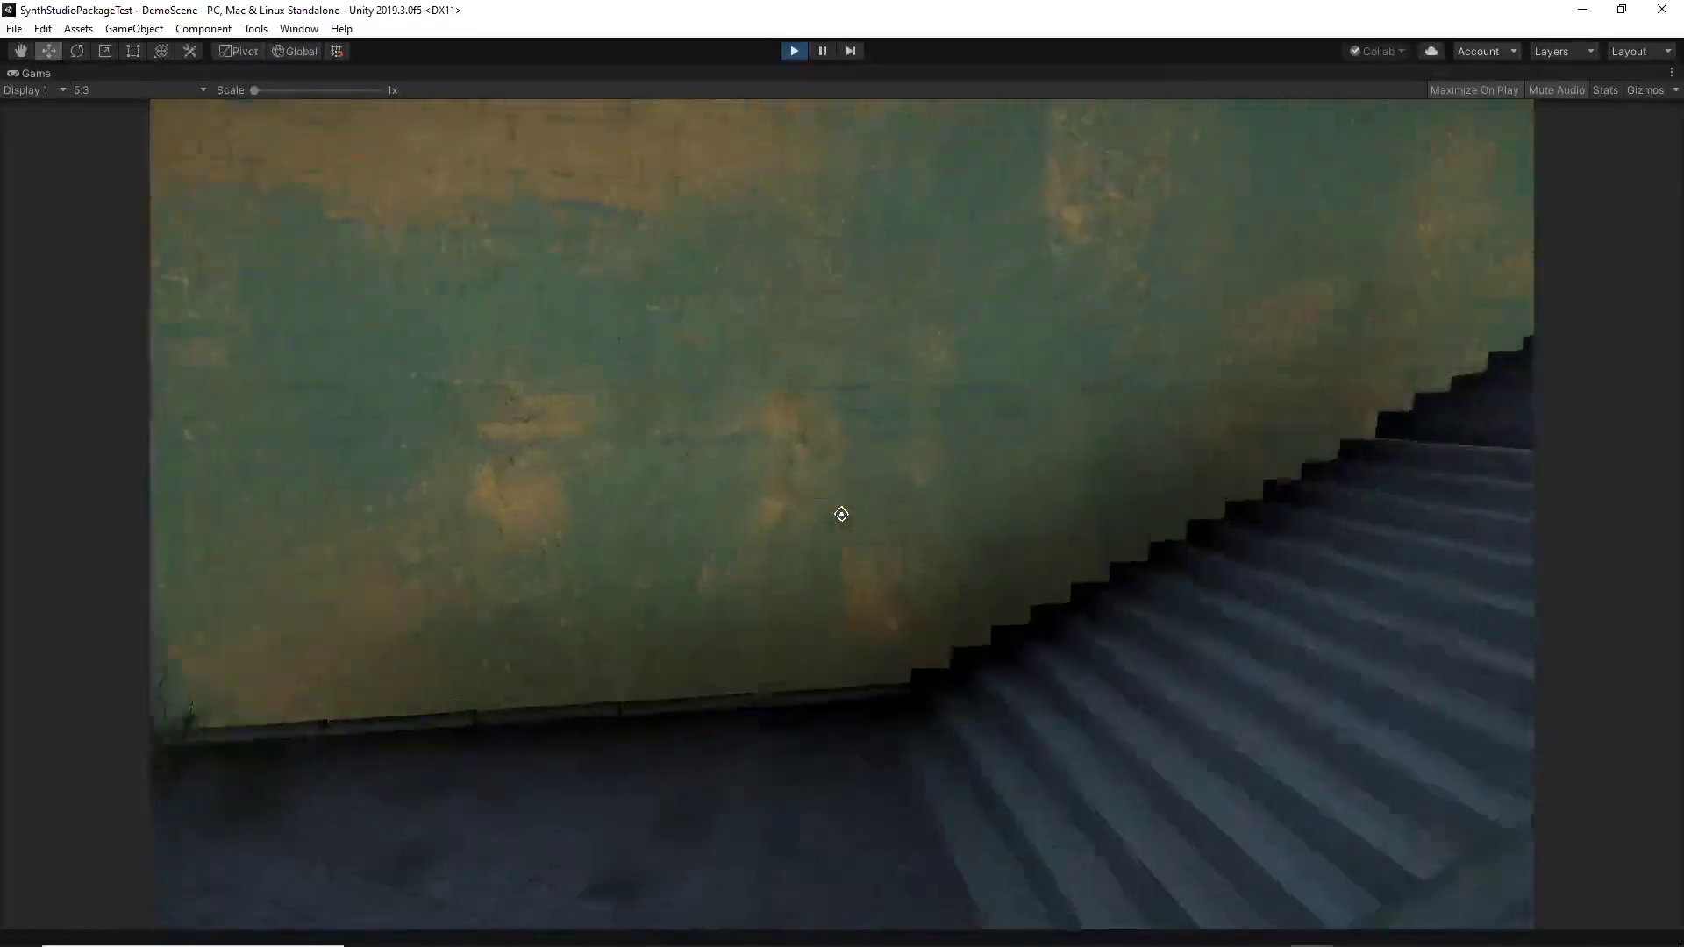
key(w)
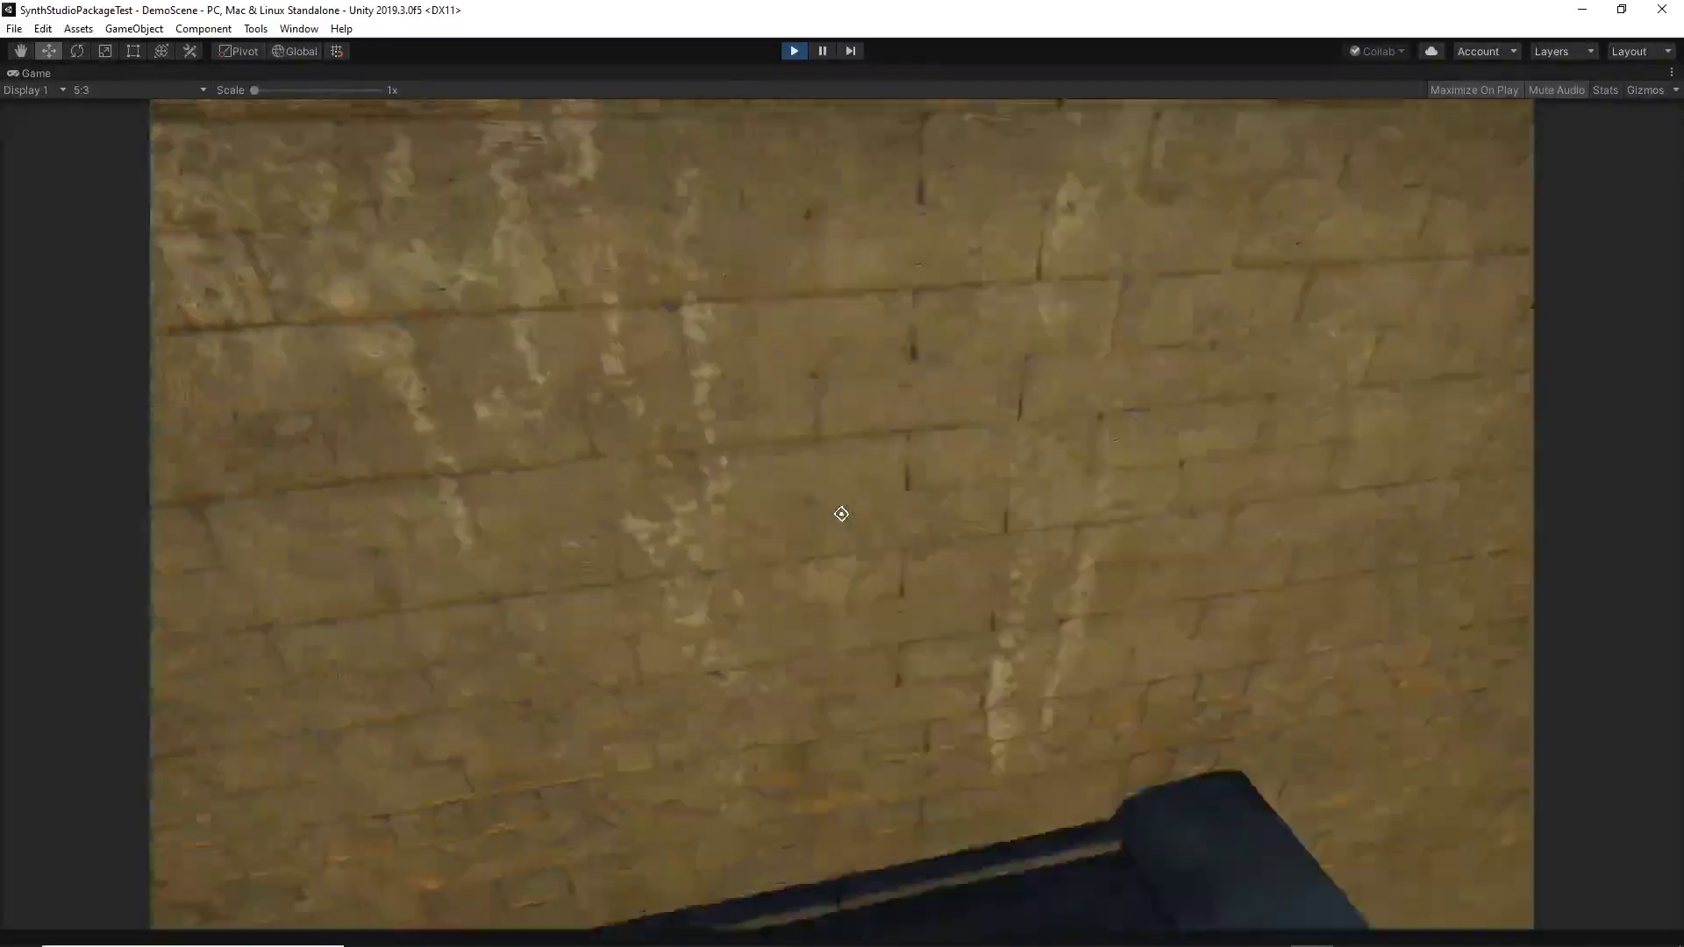
key(w)
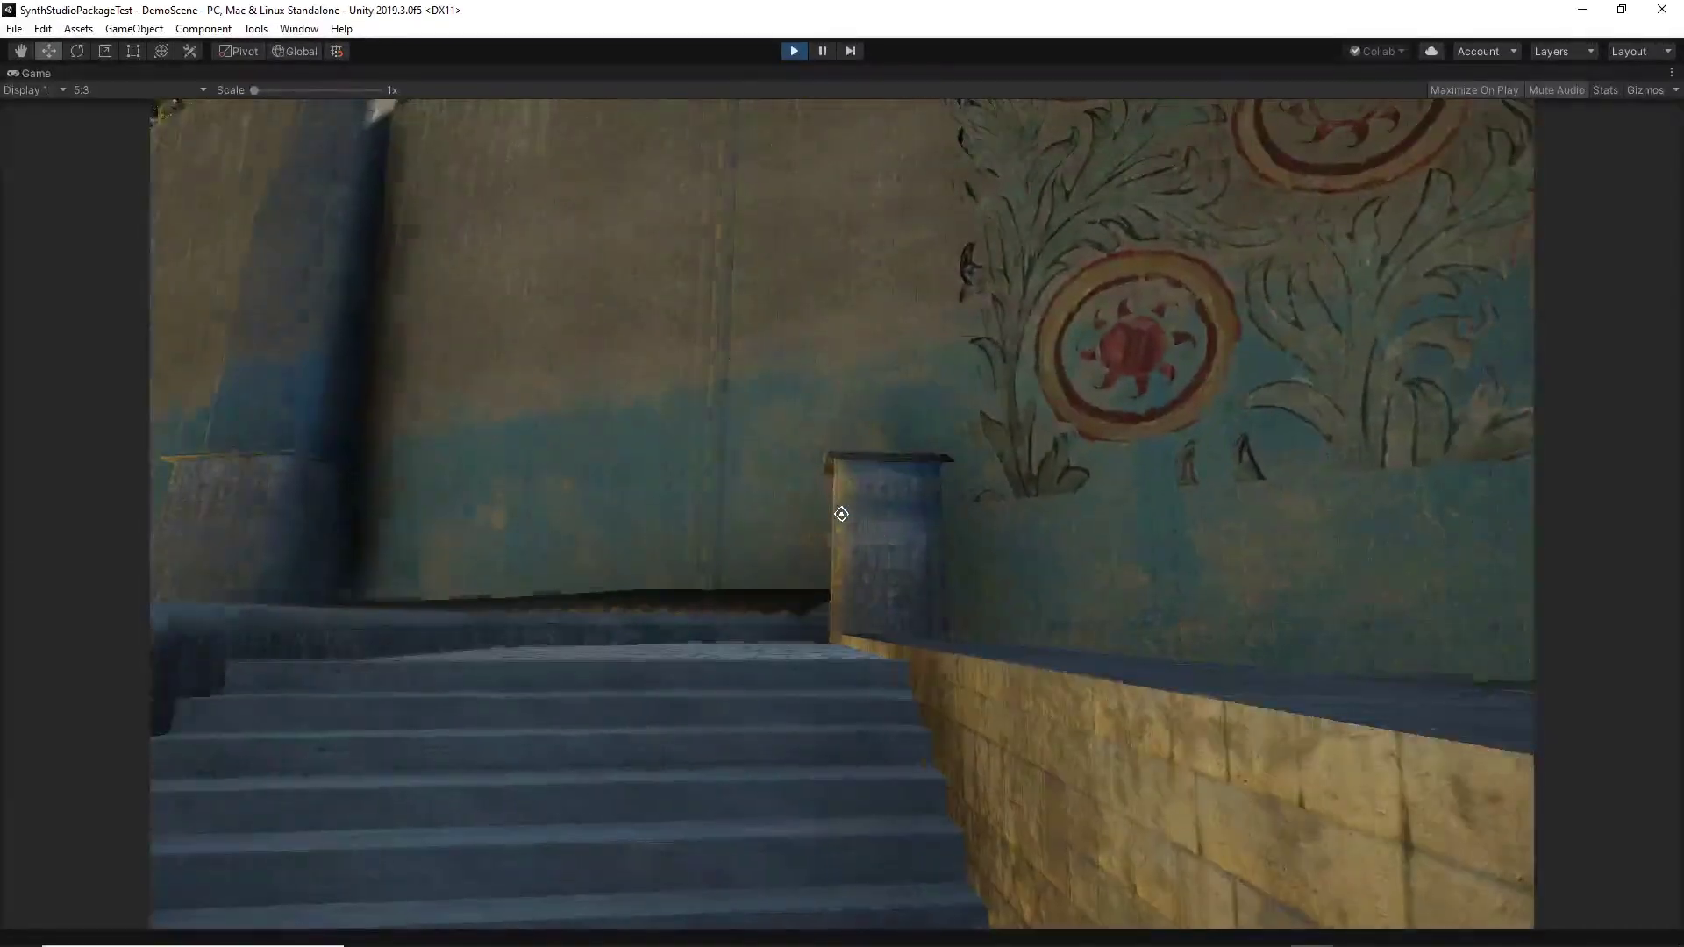
key(w)
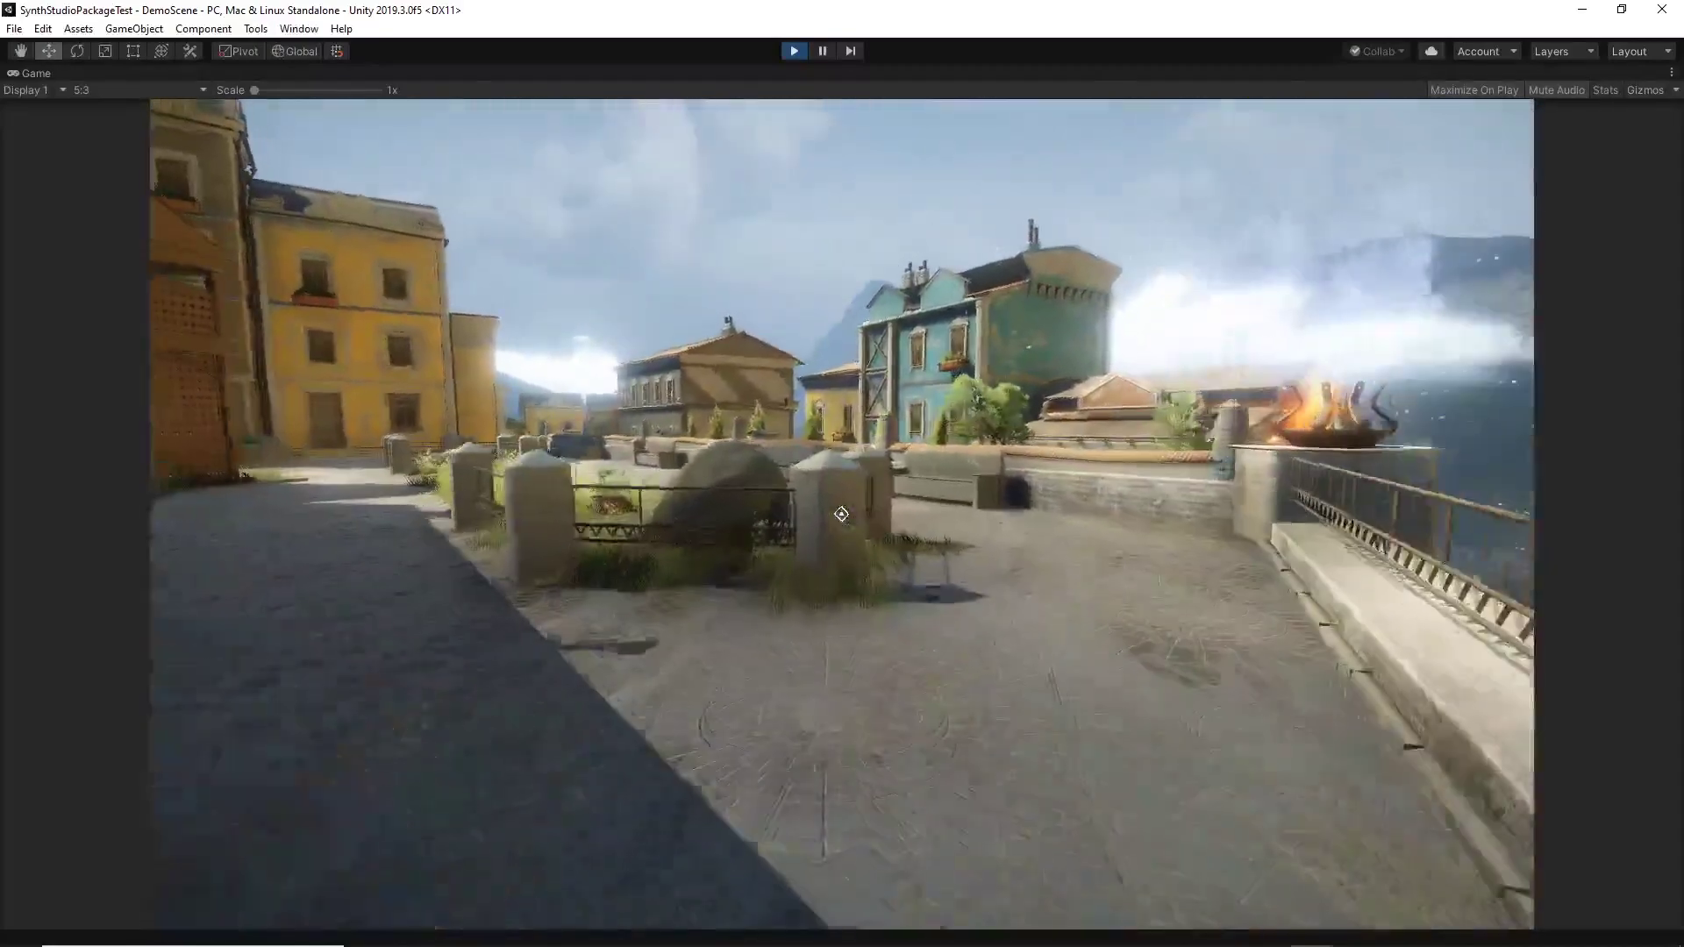
Step: Look around from the upper terrace wall at the tiled roofs, the burning brazier and the valley below
key(w)
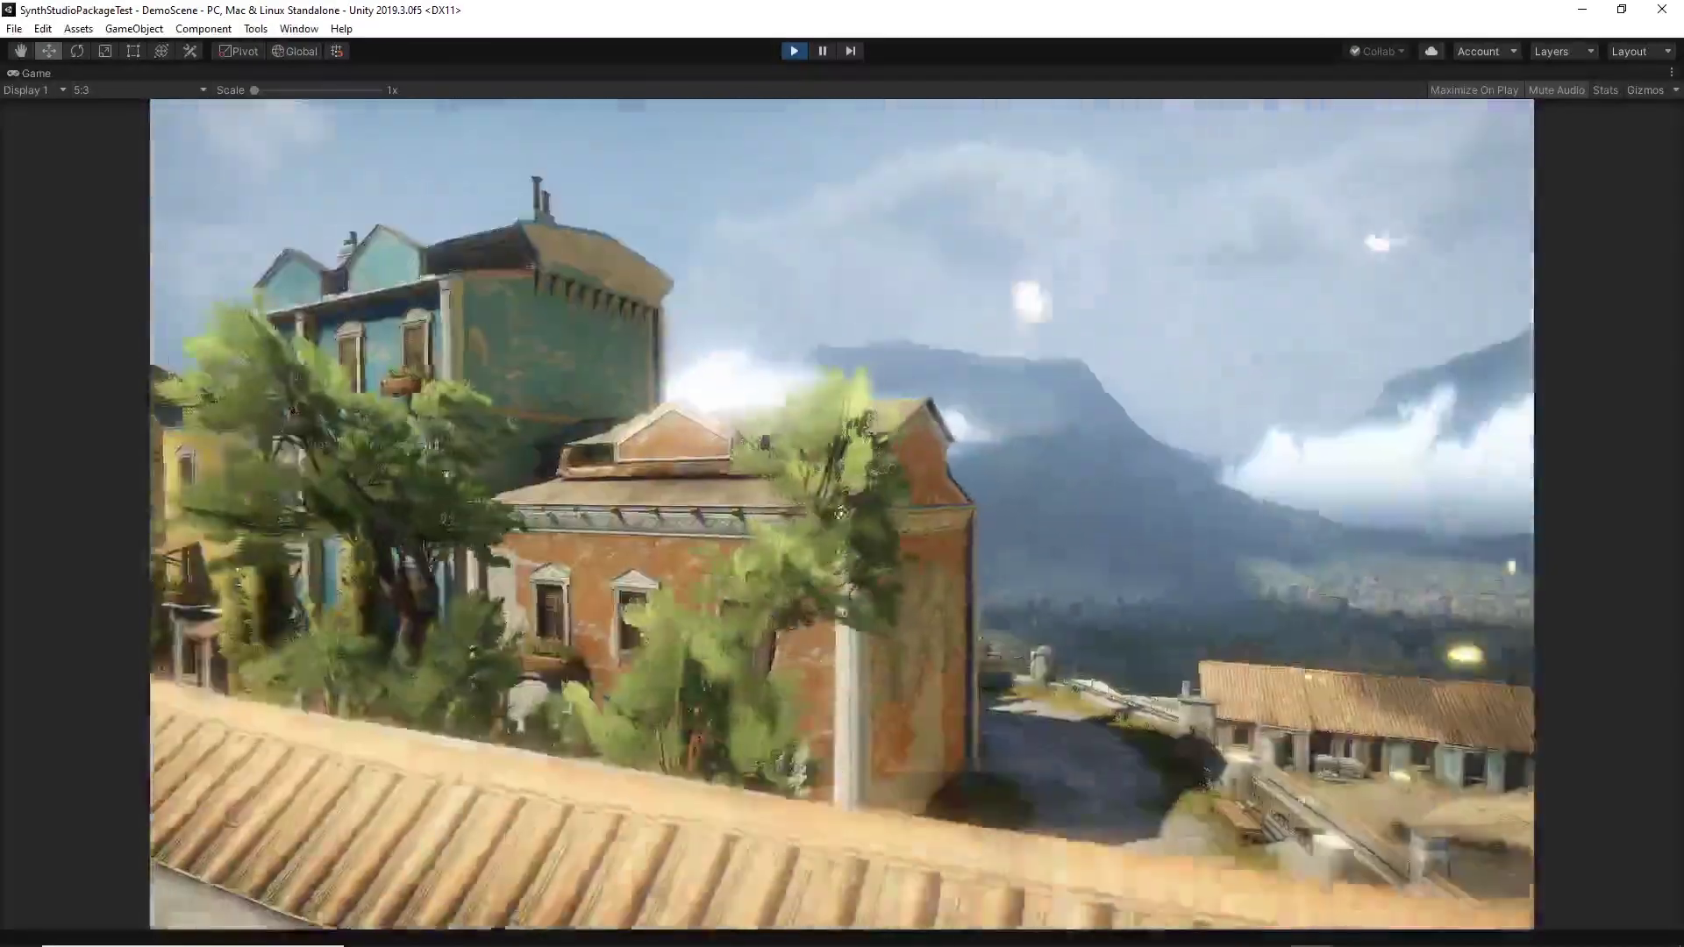
key(w)
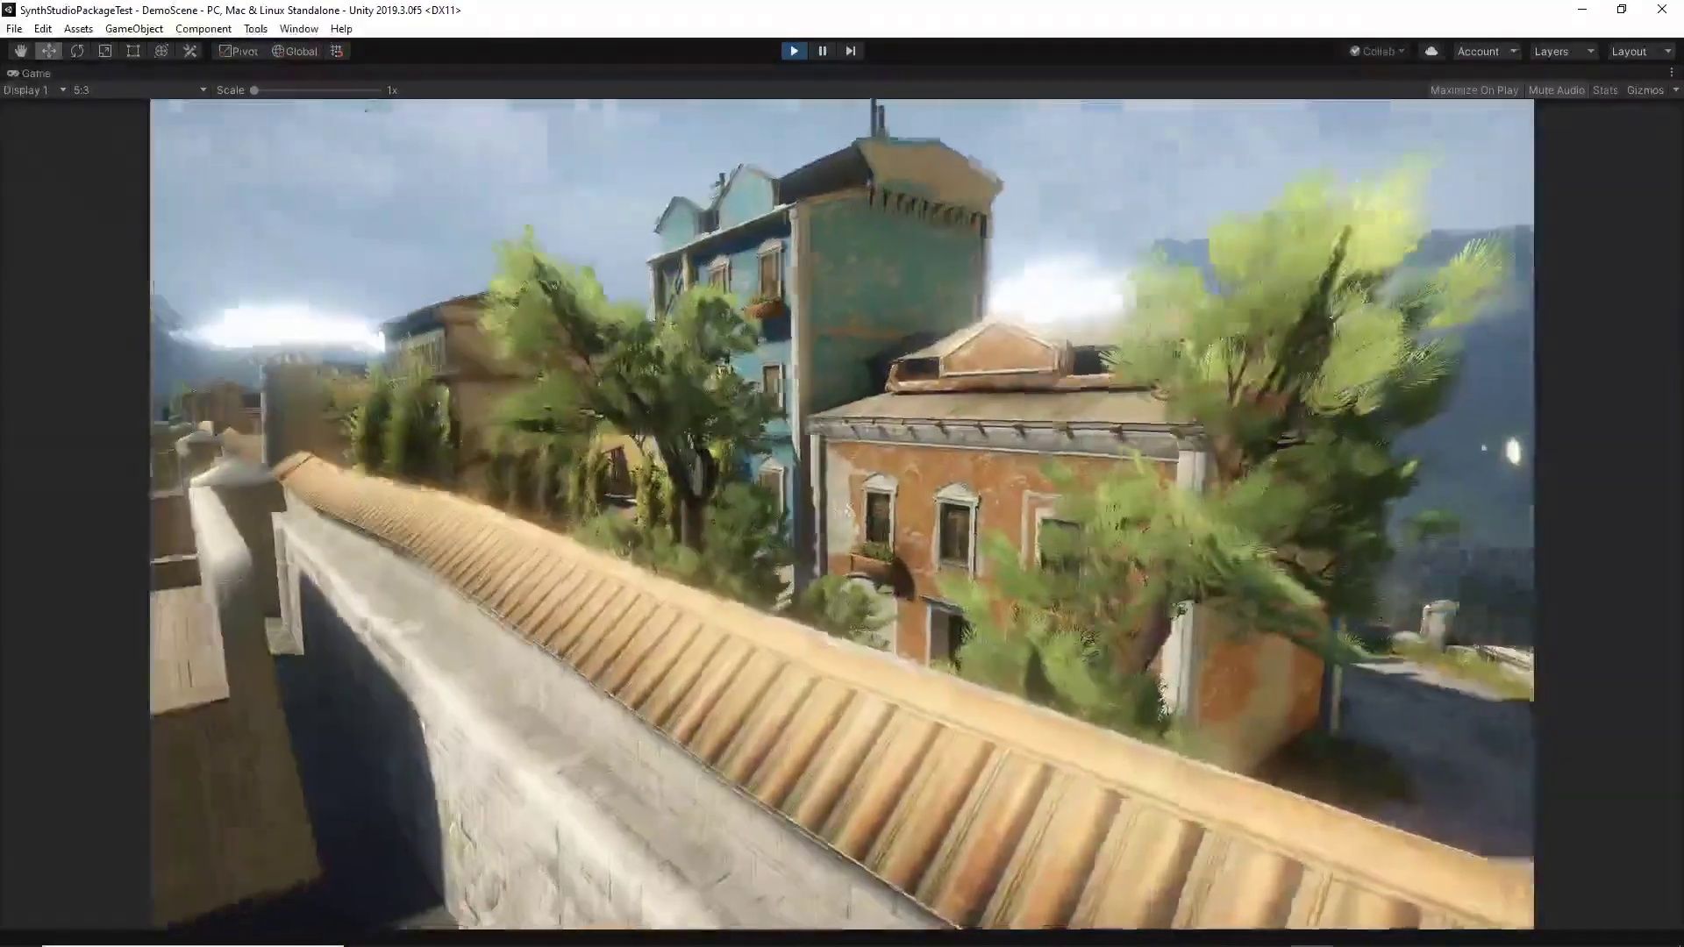
key(w)
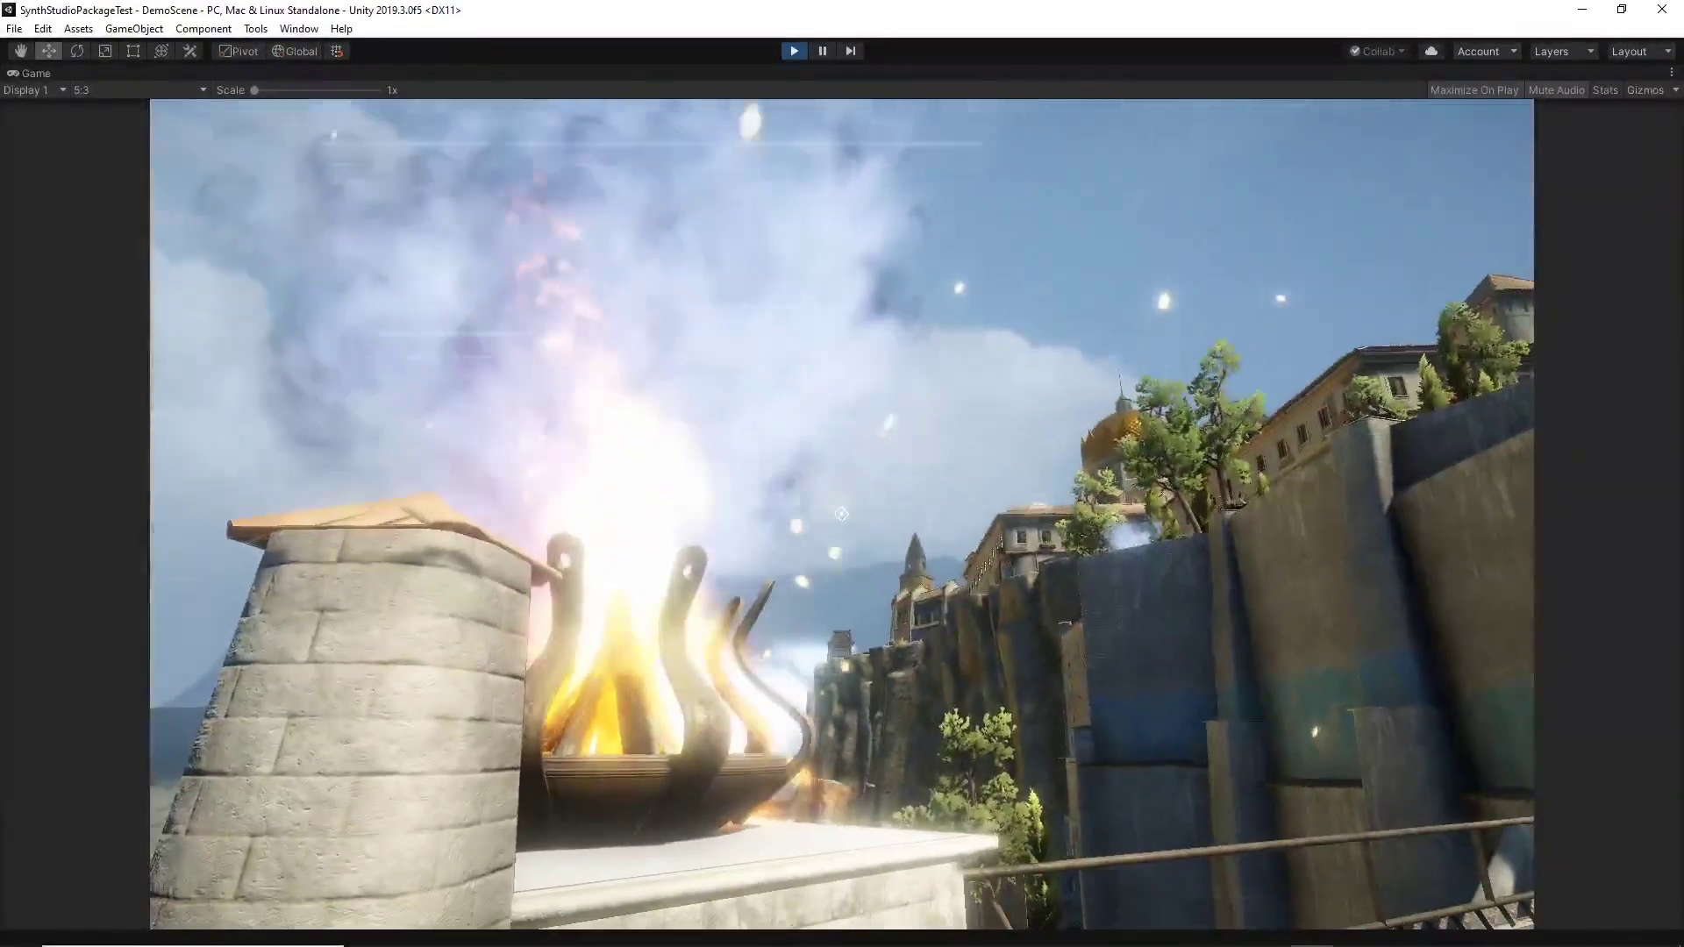
key(w)
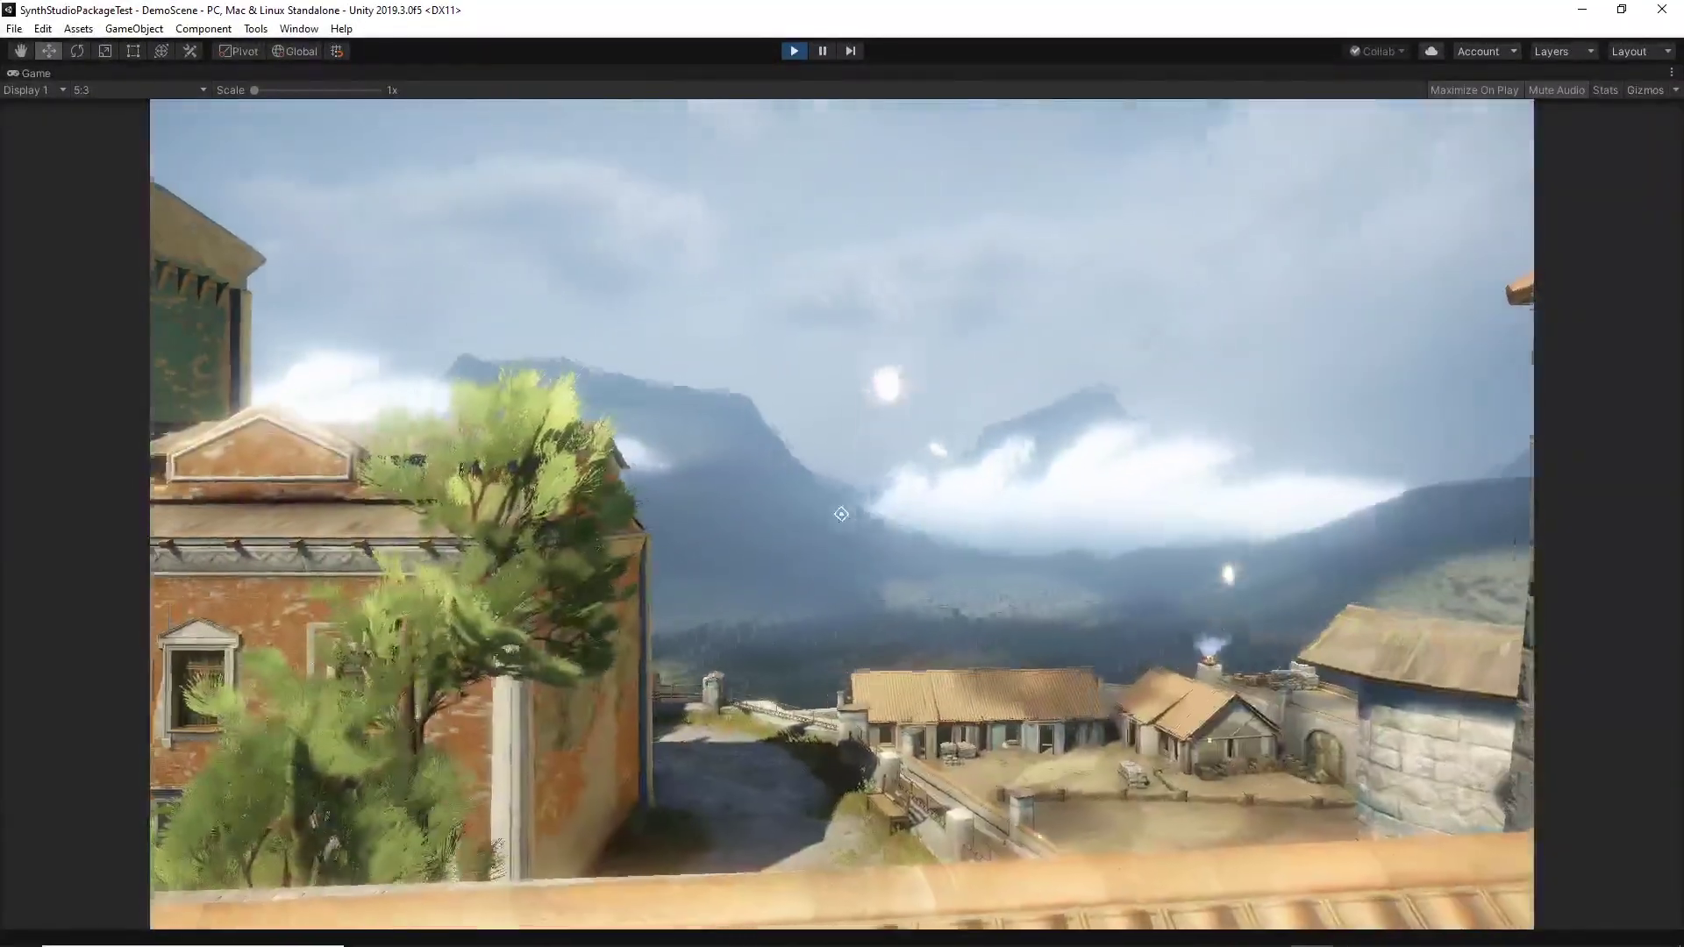